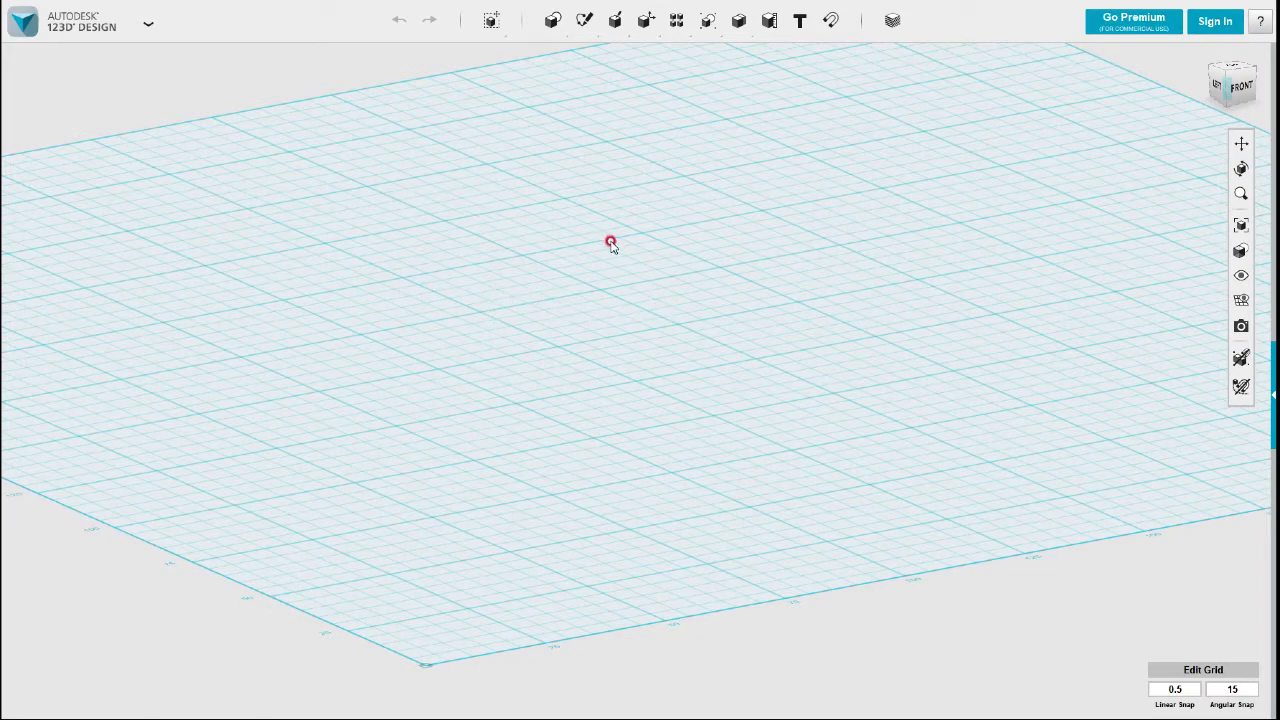
Step: Place a box primitive 20 mm long, 20 mm wide and 20 mm high on the front part of the grid
{"action": "mouse_move", "coordinate": [590, 28]}
{"action": "mouse_move", "coordinate": [605, 333]}
{"action": "right_mouse_down"}
{"action": "mouse_move", "coordinate": [620, 360]}
{"action": "mouse_move", "coordinate": [573, 349]}
{"action": "mouse_move", "coordinate": [621, 340]}
{"action": "right_mouse_up"}
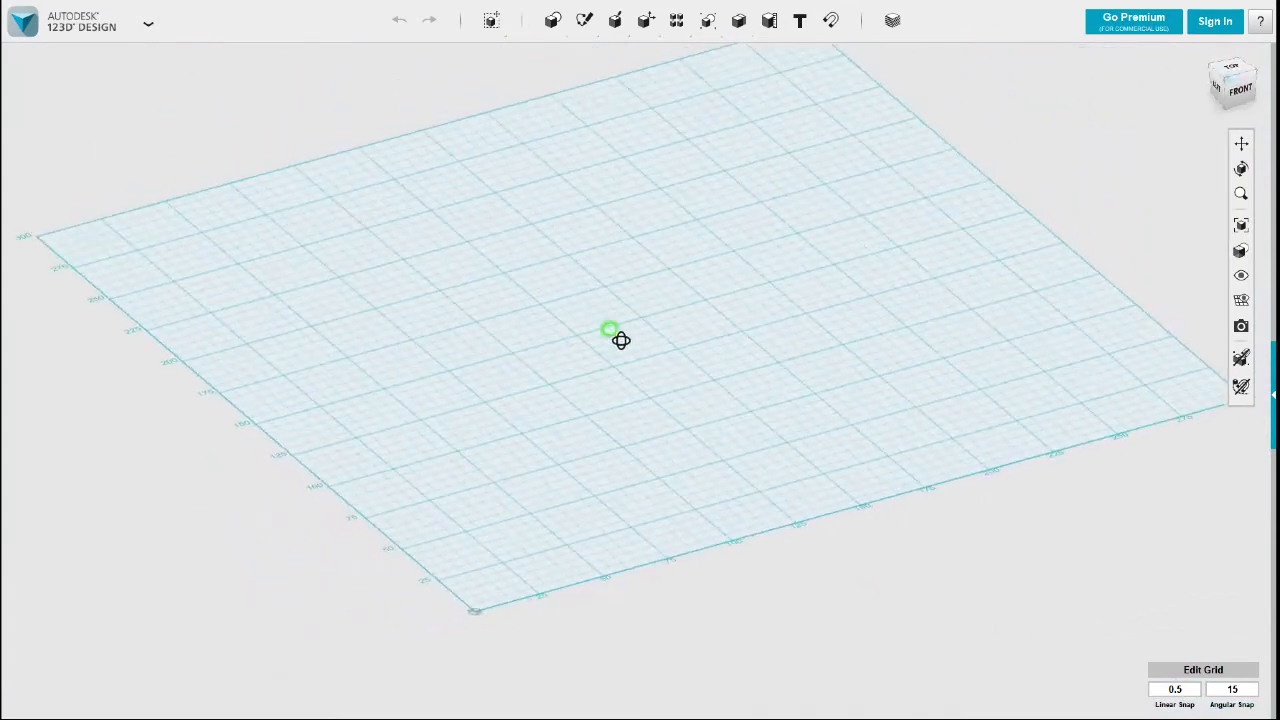
{"action": "left_click", "coordinate": [555, 55]}
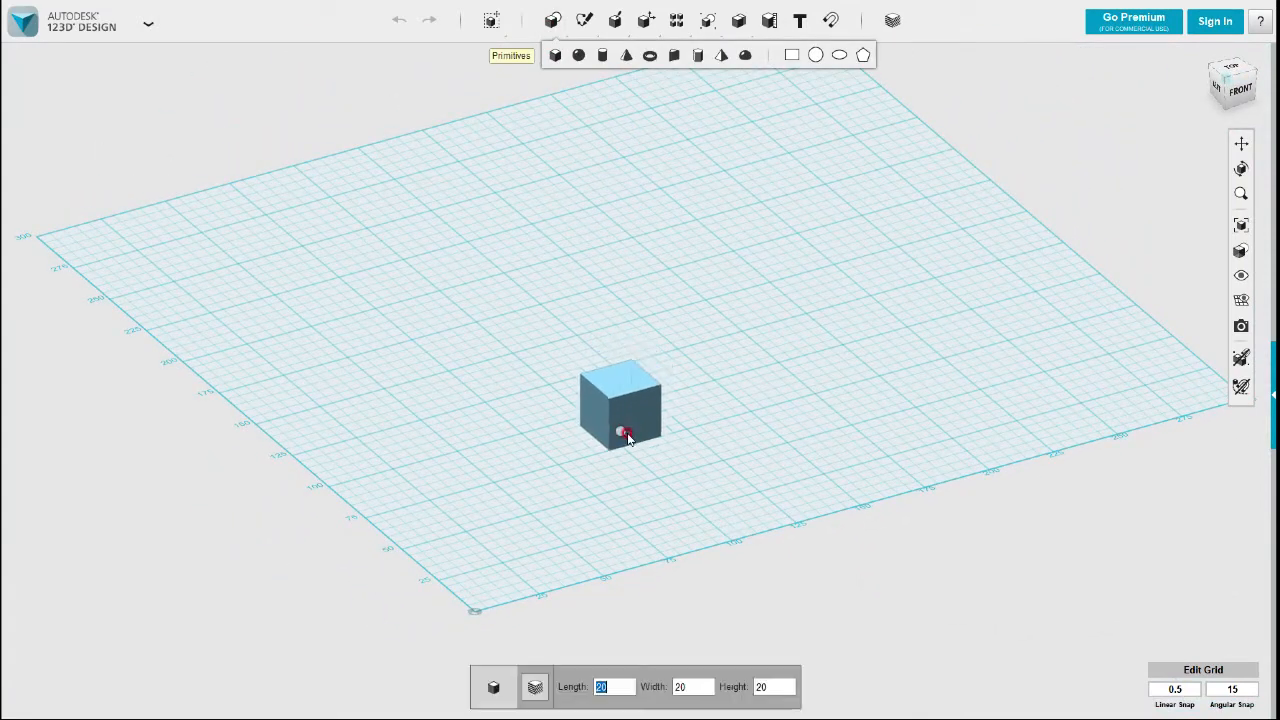
{"action": "left_click", "coordinate": [628, 436]}
{"action": "scroll", "coordinate": [611, 395], "scroll_direction": "up", "scroll_amount": 3}
{"action": "middle_click_drag", "start_coordinate": [611, 396], "coordinate": [567, 380]}
{"action": "right_click_drag", "start_coordinate": [662, 370], "coordinate": [654, 374]}
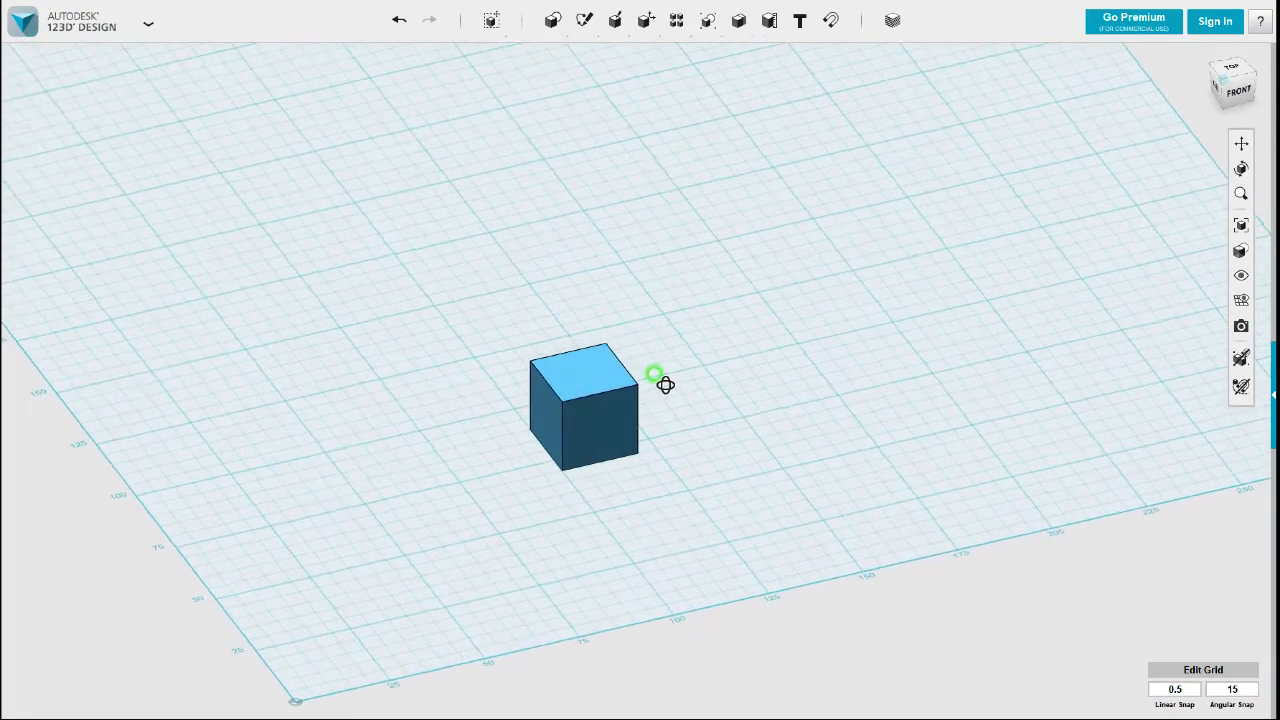
Step: Move the box by -5 mm along the grid's front-to-back axis in top view, aligning its front edge with the 75 mm line
{"action": "left_click", "coordinate": [619, 428]}
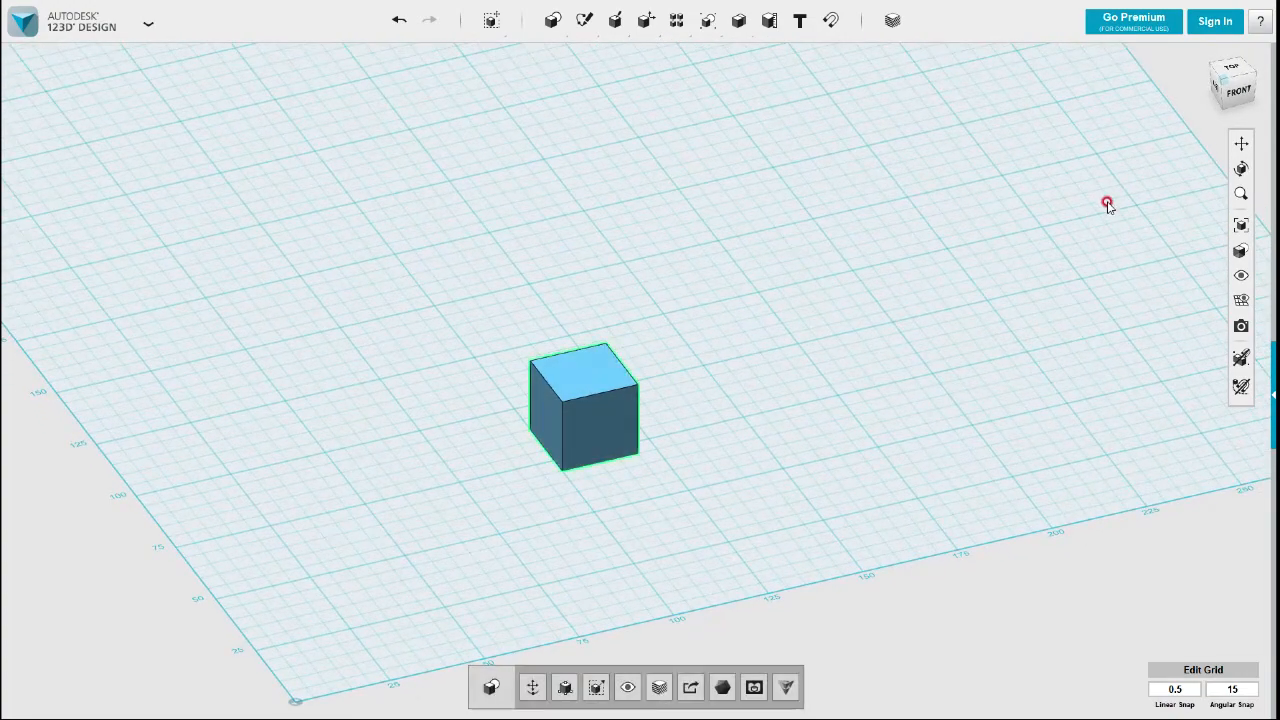
{"action": "left_click", "coordinate": [1232, 72]}
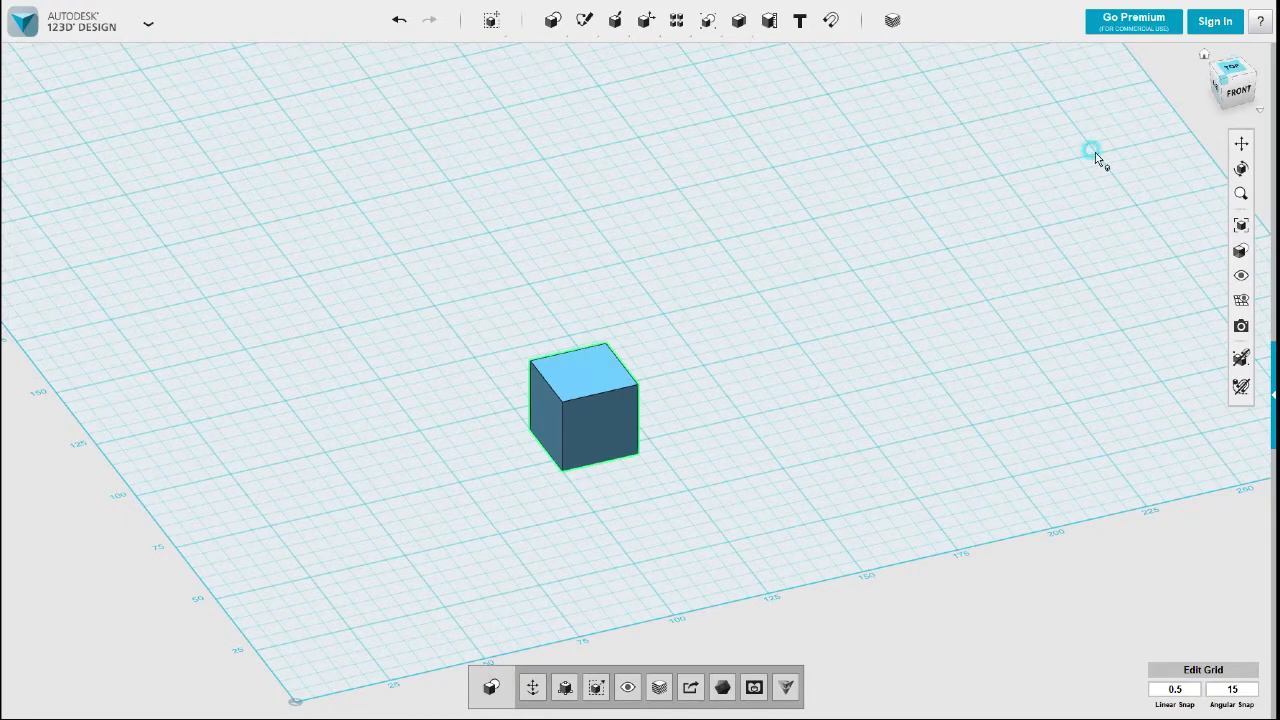
{"action": "left_click", "coordinate": [532, 687]}
{"action": "left_click_drag", "start_coordinate": [524, 578], "coordinate": [525, 558]}
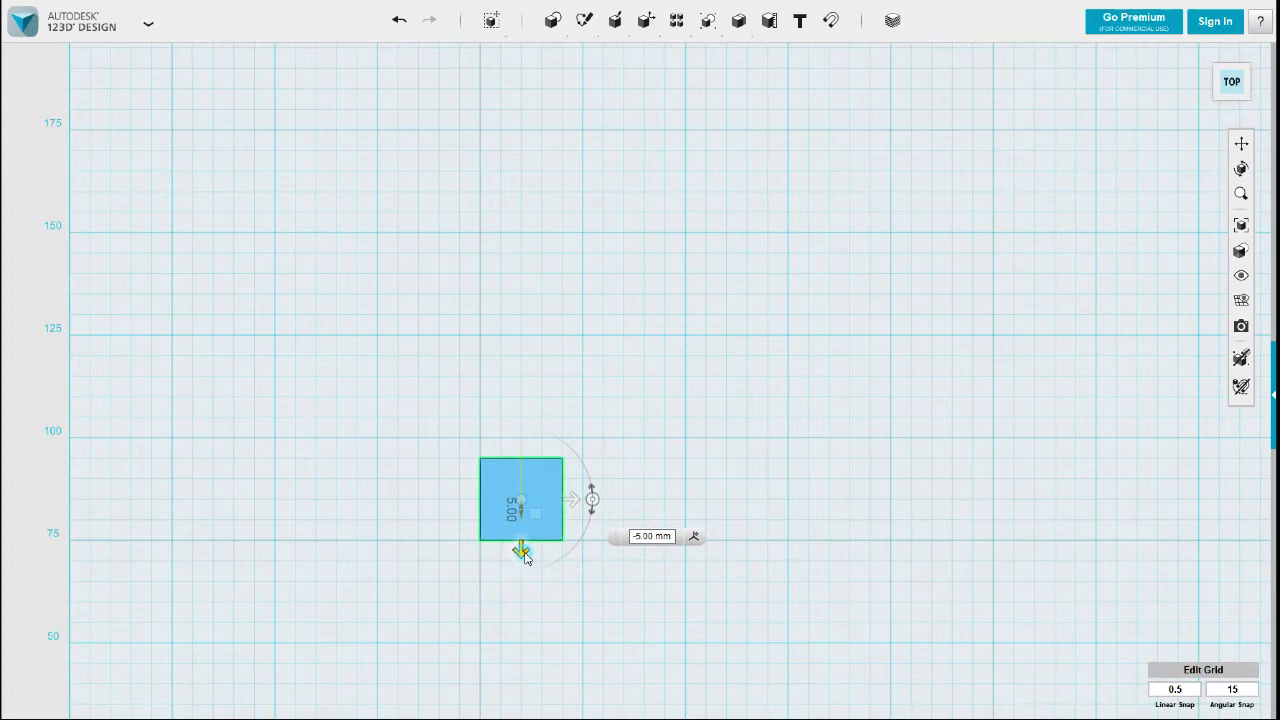
{"action": "right_click_drag", "start_coordinate": [594, 597], "coordinate": [606, 540]}
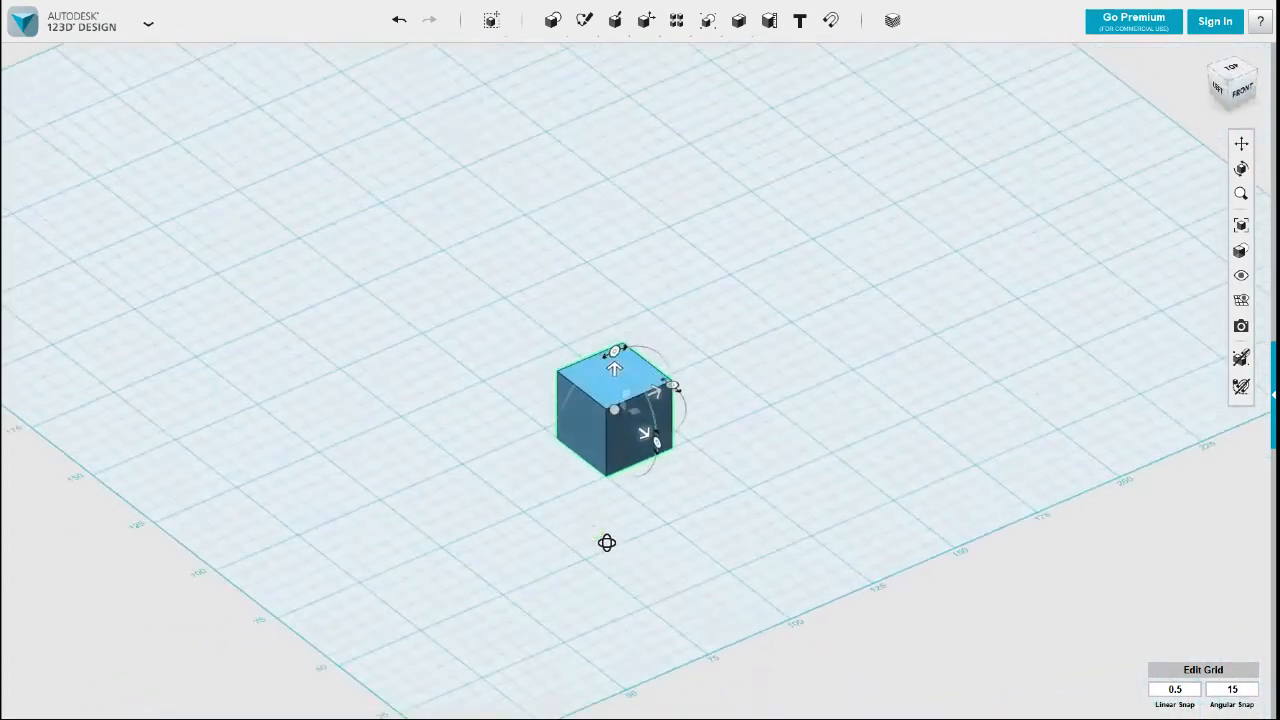
{"action": "left_click", "coordinate": [934, 240]}
Step: Pull the box's top face straight up to turn it into a taller block
{"action": "middle_click_drag", "start_coordinate": [729, 343], "coordinate": [712, 292]}
{"action": "scroll", "coordinate": [746, 307], "scroll_direction": "up", "scroll_amount": 1}
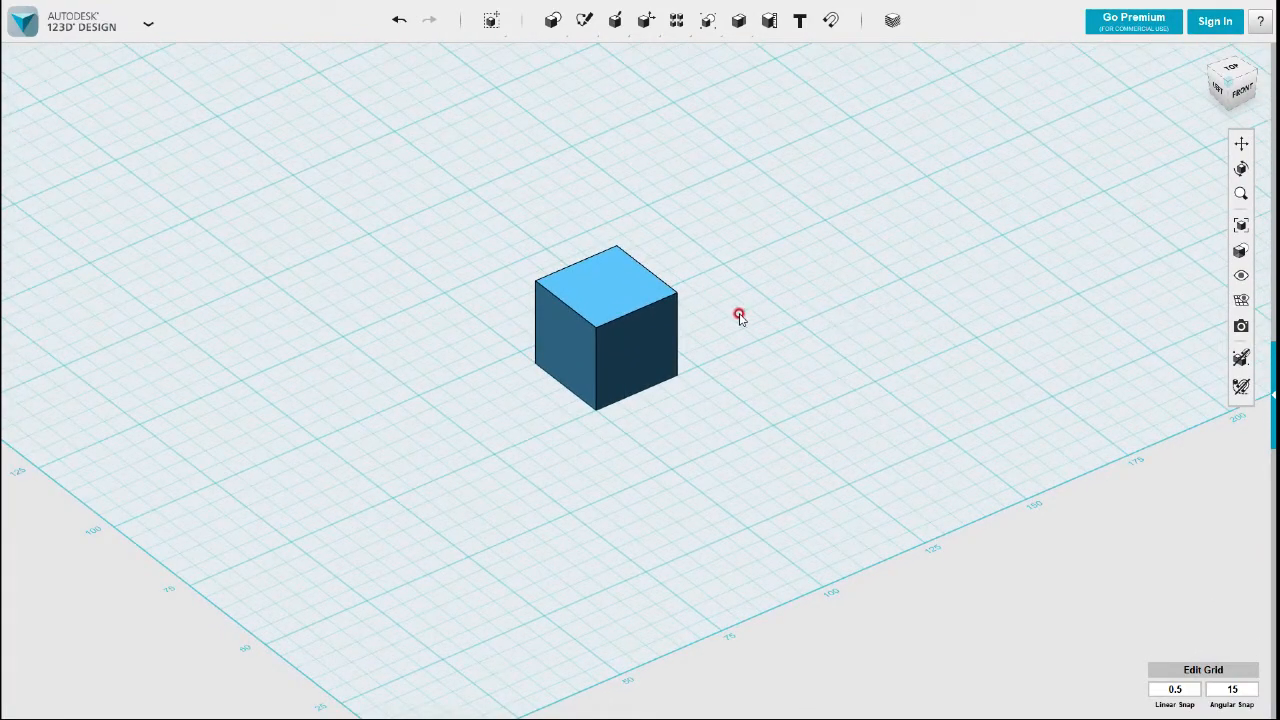
{"action": "left_click", "coordinate": [612, 295]}
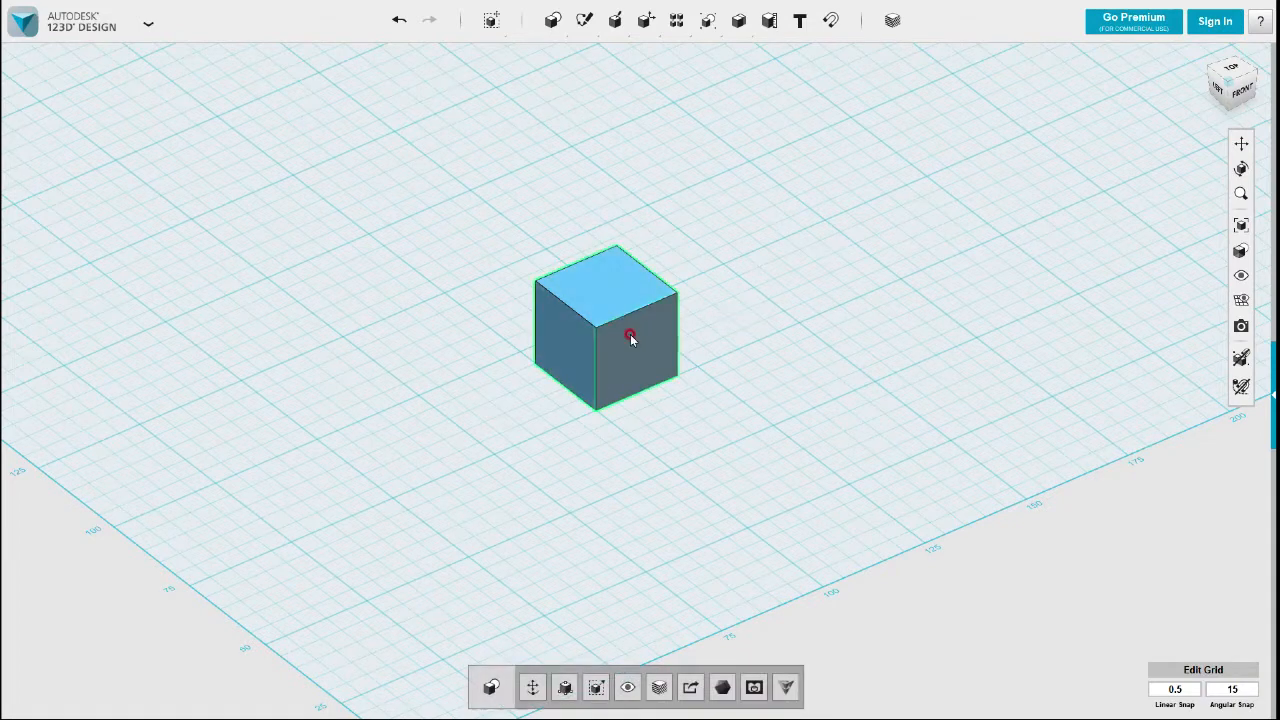
{"action": "left_click", "coordinate": [614, 303]}
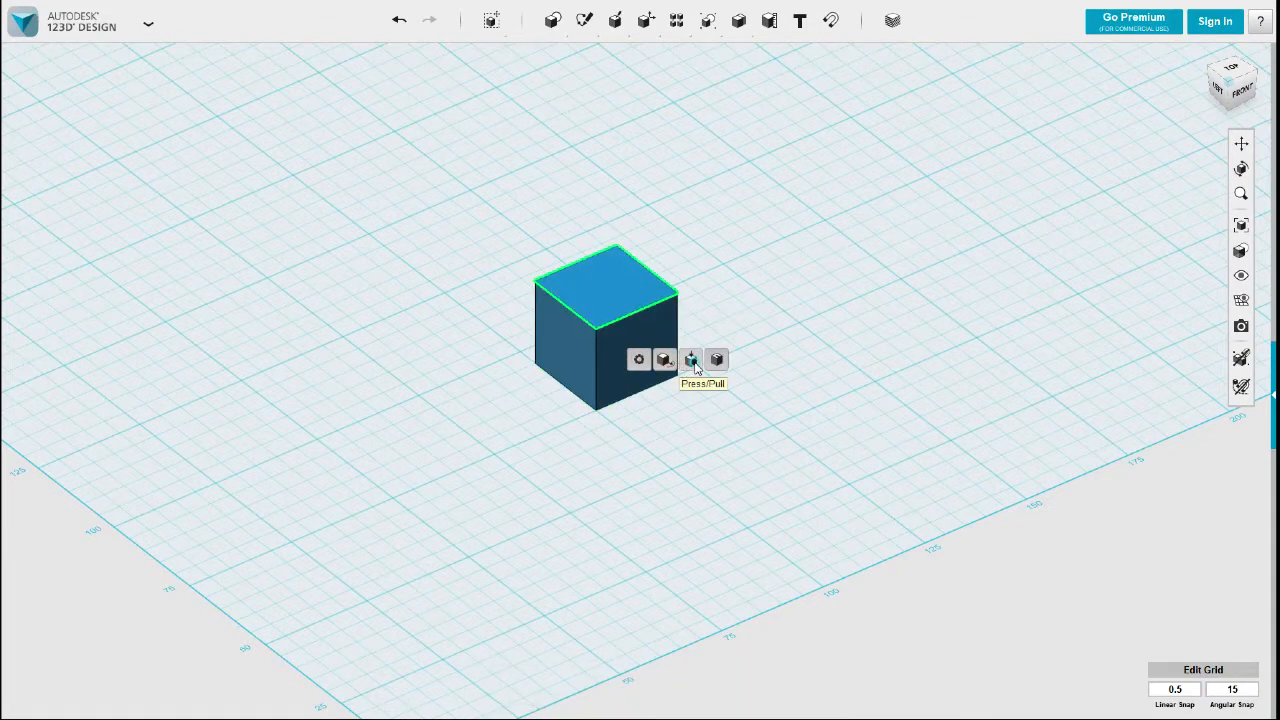
{"action": "left_click", "coordinate": [664, 360]}
{"action": "left_click_drag", "start_coordinate": [611, 277], "coordinate": [617, 219]}
{"action": "left_click", "coordinate": [718, 314]}
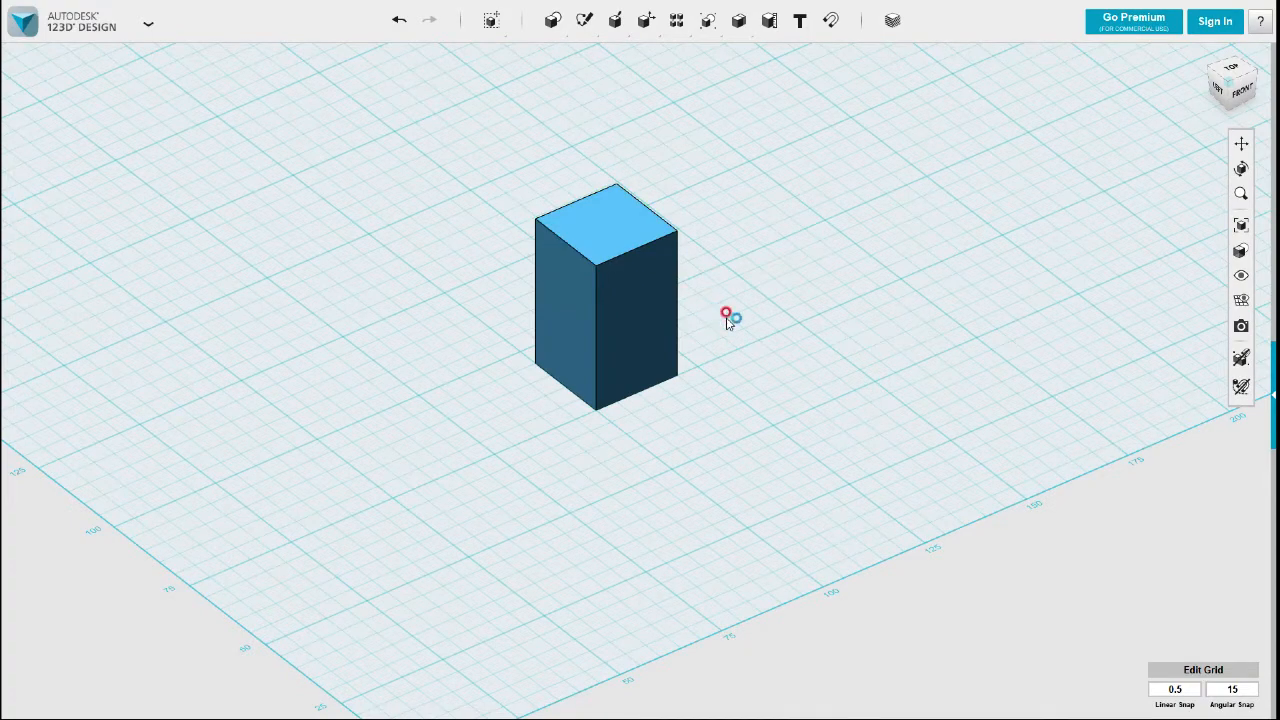
Step: Place a second 20 x 20 x 20 mm box on the grid beside the tall block, facing its left side
{"action": "right_click_drag", "start_coordinate": [728, 318], "coordinate": [713, 317]}
{"action": "middle_click_drag", "start_coordinate": [693, 341], "coordinate": [763, 302]}
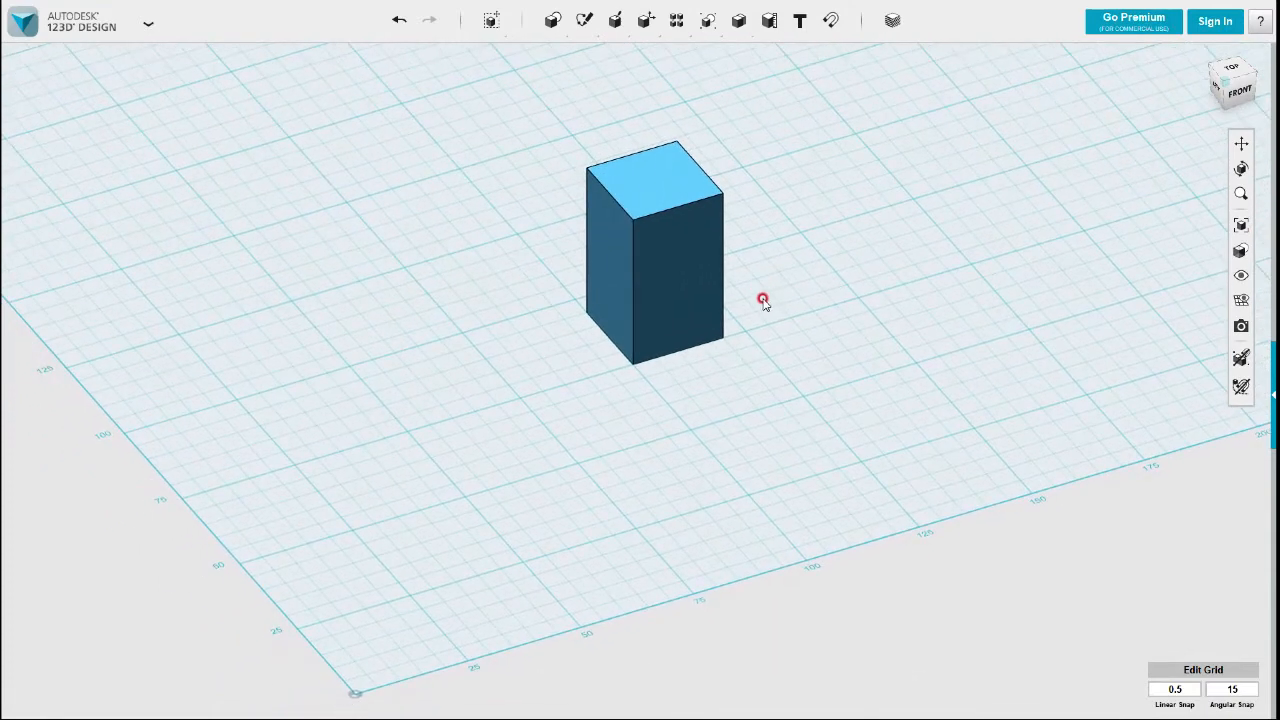
{"action": "left_click", "coordinate": [553, 58]}
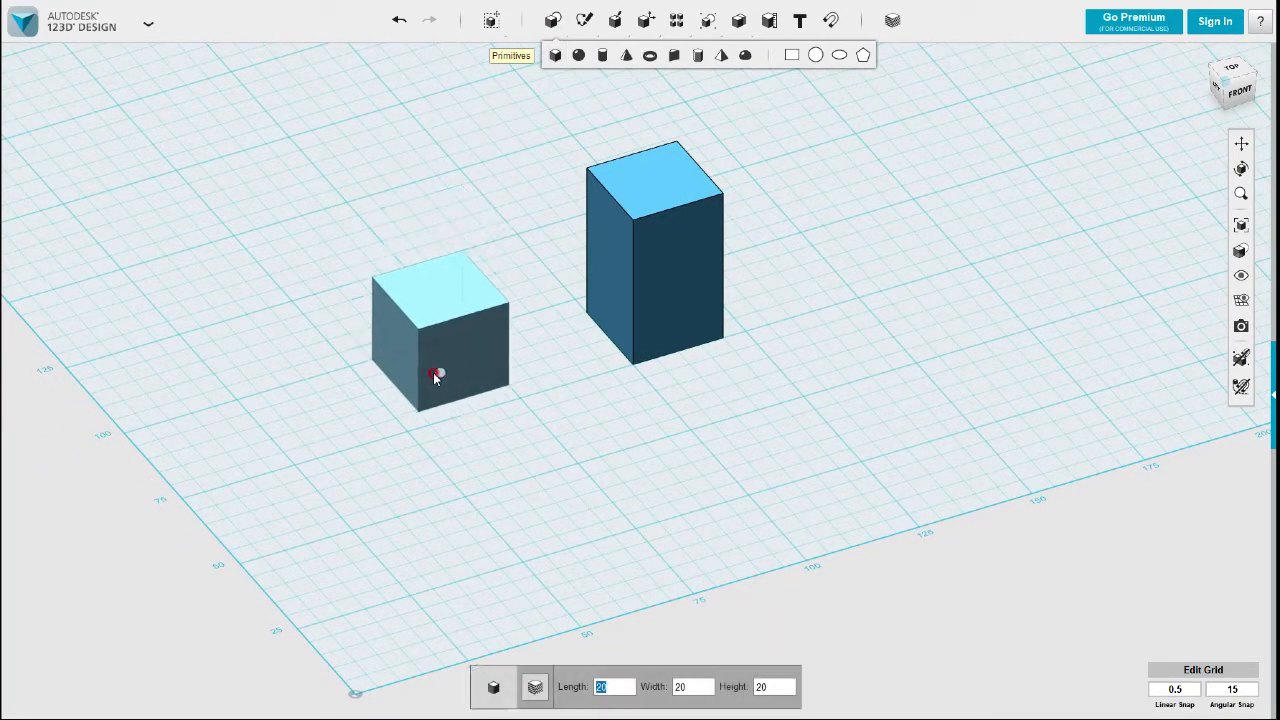
{"action": "left_click", "coordinate": [434, 395]}
{"action": "right_click_drag", "start_coordinate": [518, 387], "coordinate": [529, 389]}
Step: Tilt the second box by -30 degrees about its front-to-back axis and drop it onto the grid
{"action": "left_click_drag", "start_coordinate": [522, 387], "coordinate": [378, 250]}
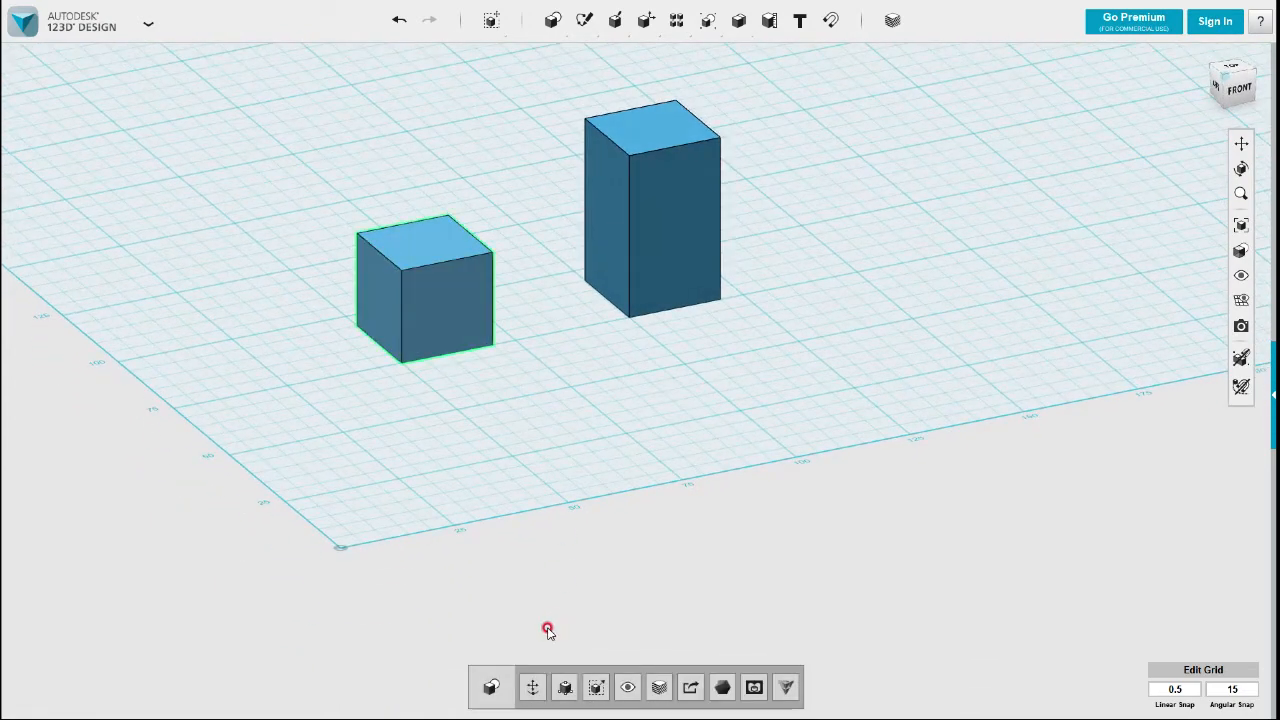
{"action": "left_click", "coordinate": [531, 686]}
{"action": "left_click_drag", "start_coordinate": [424, 221], "coordinate": [468, 207]}
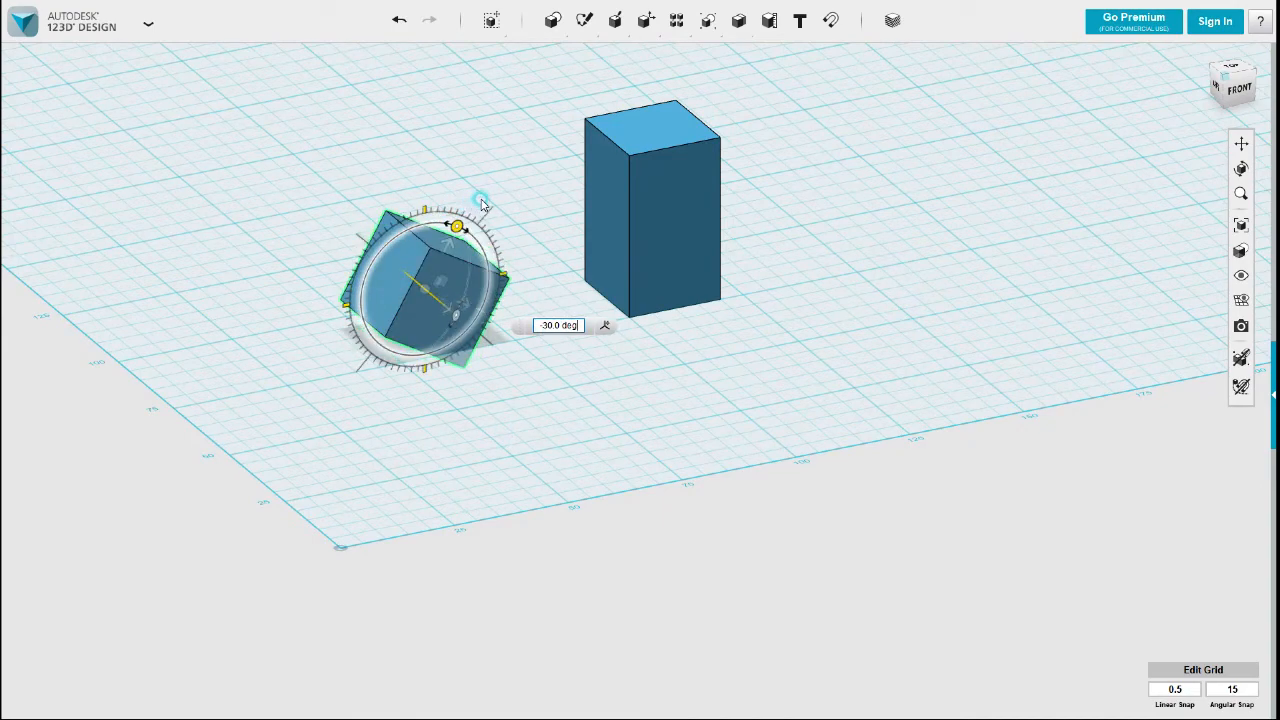
{"action": "mouse_move", "coordinate": [528, 366]}
{"action": "right_mouse_down"}
{"action": "mouse_move", "coordinate": [517, 380]}
{"action": "mouse_move", "coordinate": [433, 314]}
{"action": "right_mouse_up"}
{"action": "left_click", "coordinate": [433, 314]}
{"action": "key", "text": "d"}
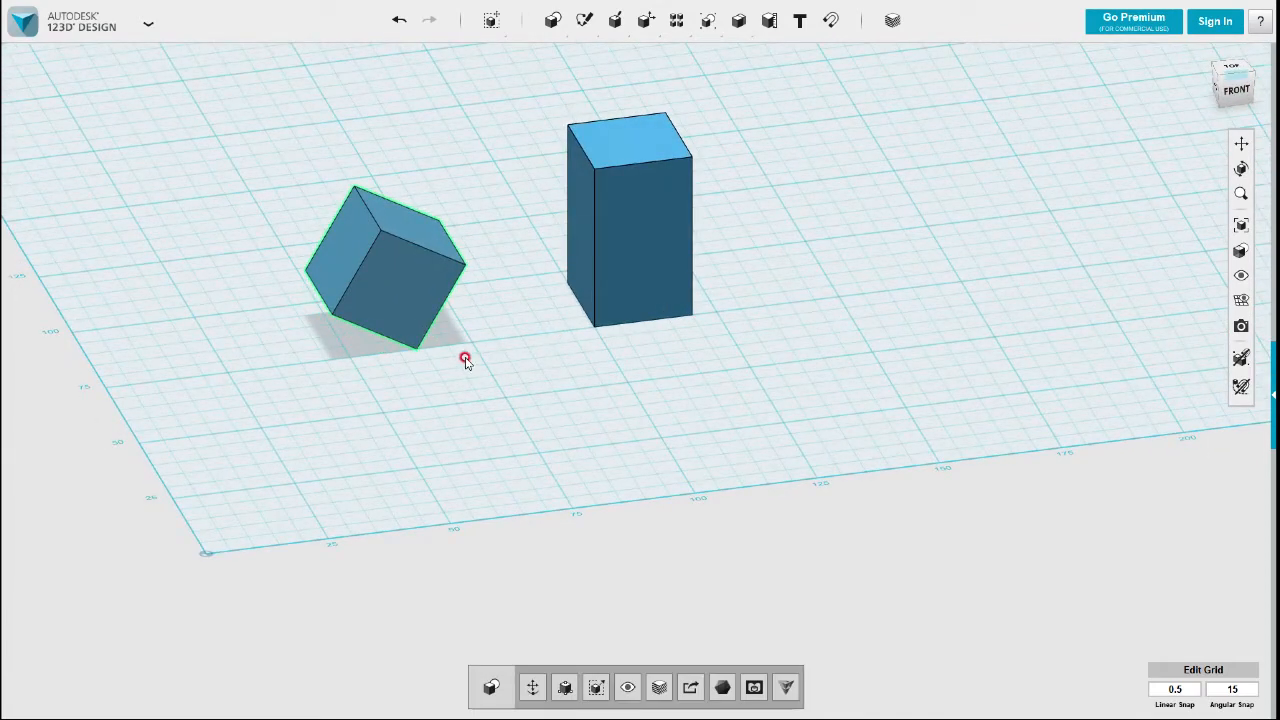
Step: Project the tilted box's upper face onto the tall block's side face that points toward it
{"action": "mouse_move", "coordinate": [476, 395]}
{"action": "right_mouse_down"}
{"action": "mouse_move", "coordinate": [520, 374]}
{"action": "mouse_move", "coordinate": [494, 397]}
{"action": "right_mouse_up"}
{"action": "left_click", "coordinate": [491, 392]}
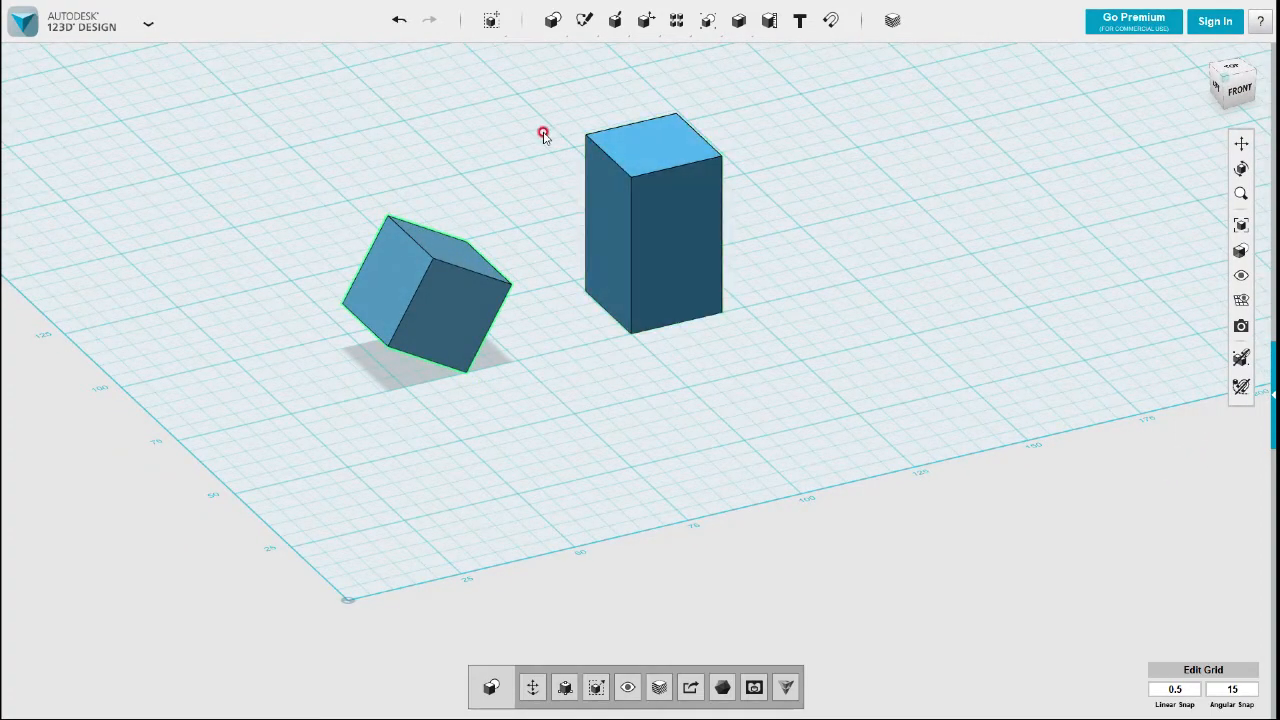
{"action": "mouse_move", "coordinate": [581, 23]}
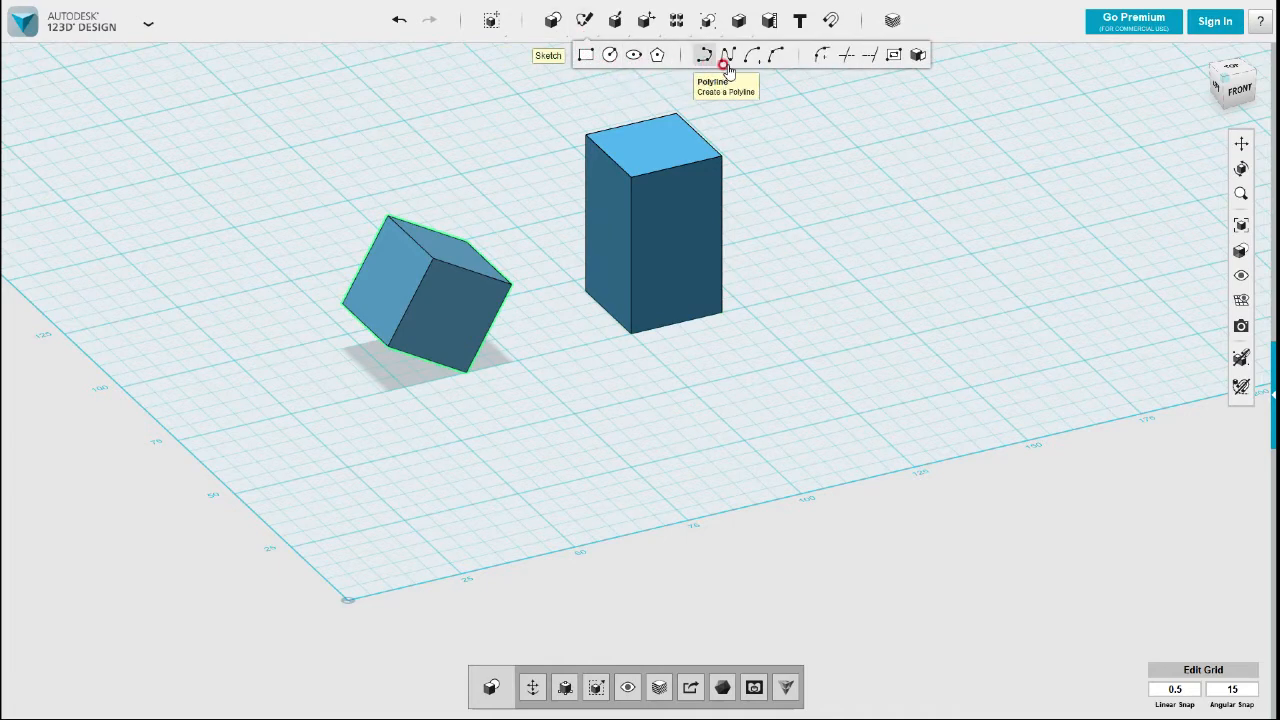
{"action": "left_click", "coordinate": [917, 55]}
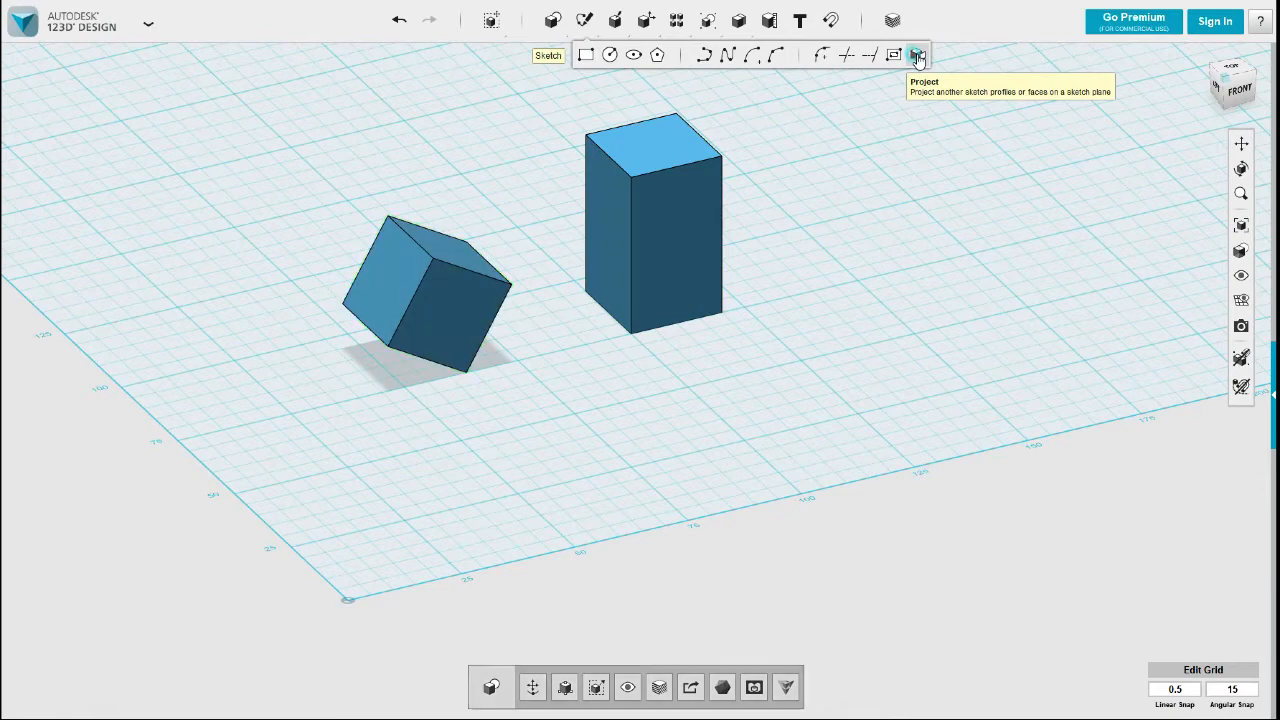
{"action": "left_click", "coordinate": [686, 284]}
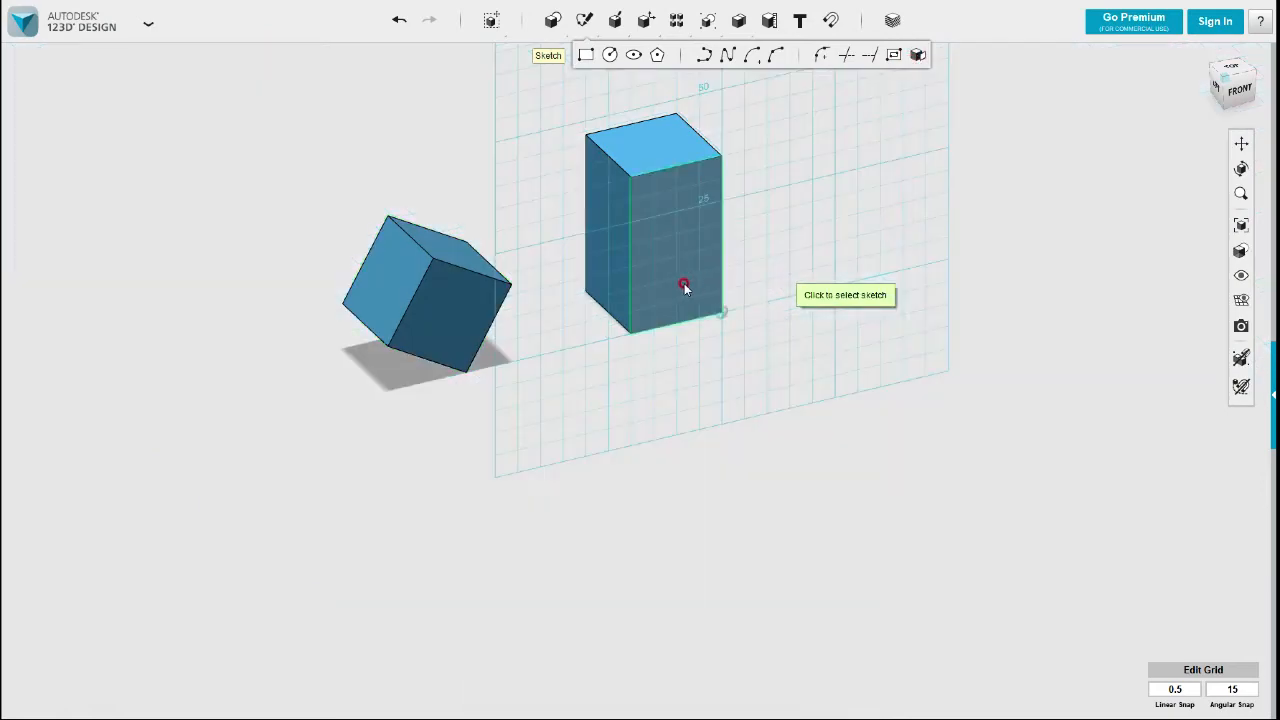
{"action": "left_click", "coordinate": [612, 232]}
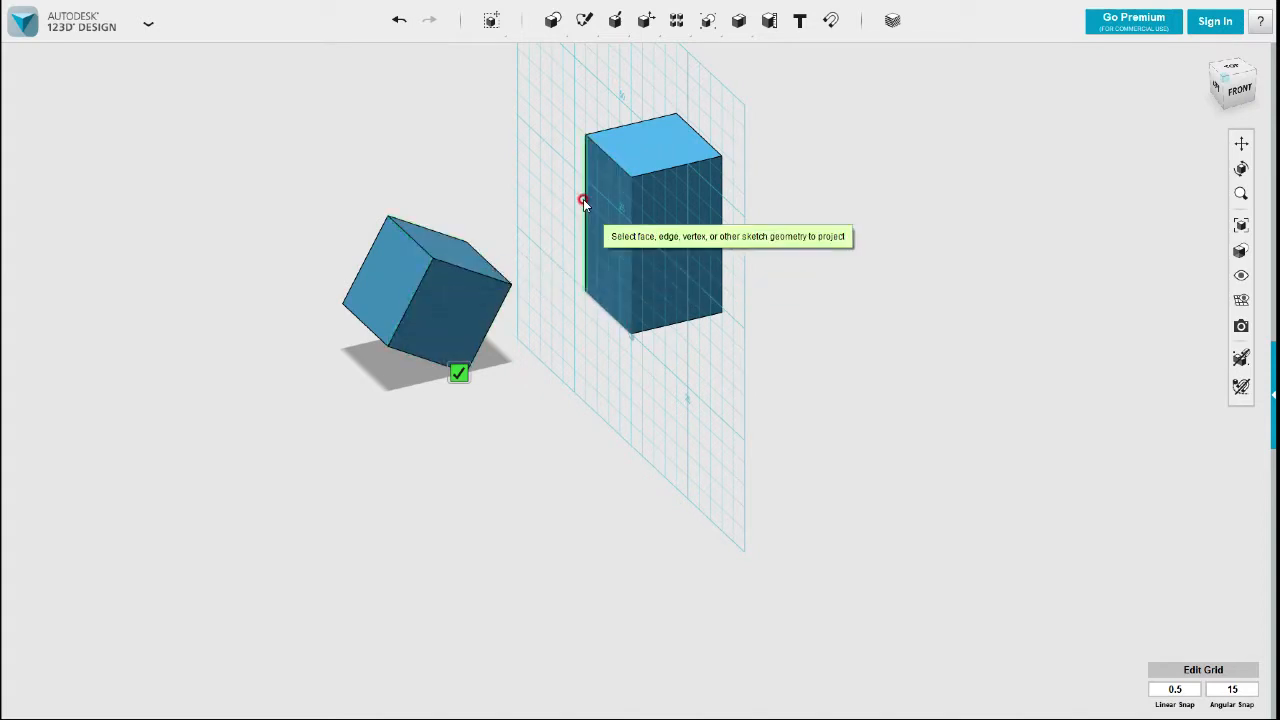
{"action": "left_click", "coordinate": [459, 260]}
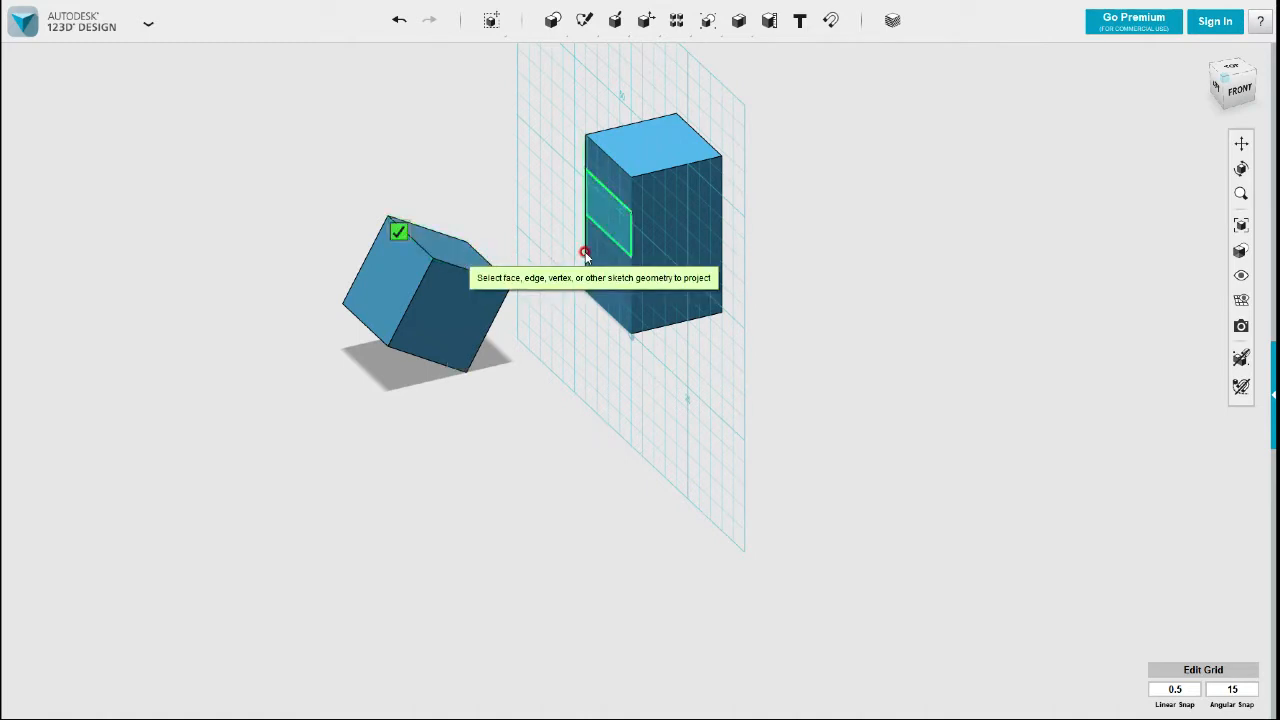
Step: Project the tilted box's left face onto the same side of the tall block and finish the projection sketch
{"action": "right_click_drag", "start_coordinate": [874, 266], "coordinate": [847, 229]}
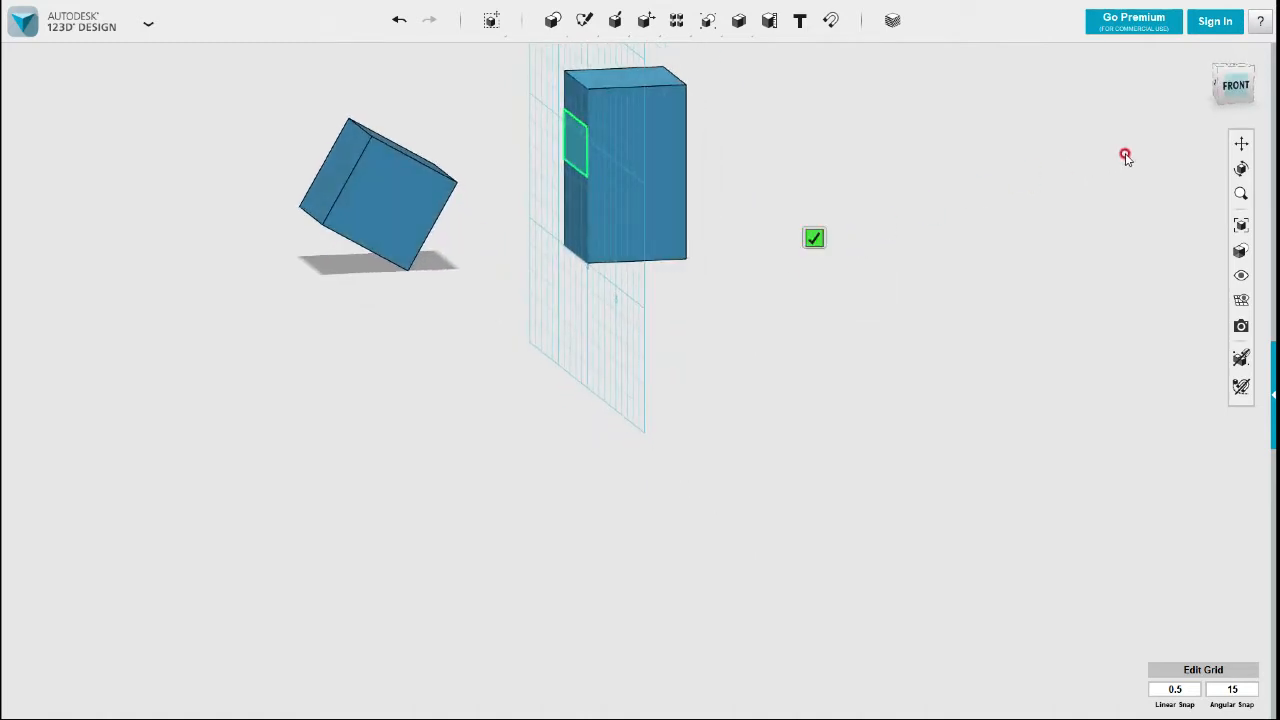
{"action": "left_click", "coordinate": [1236, 85]}
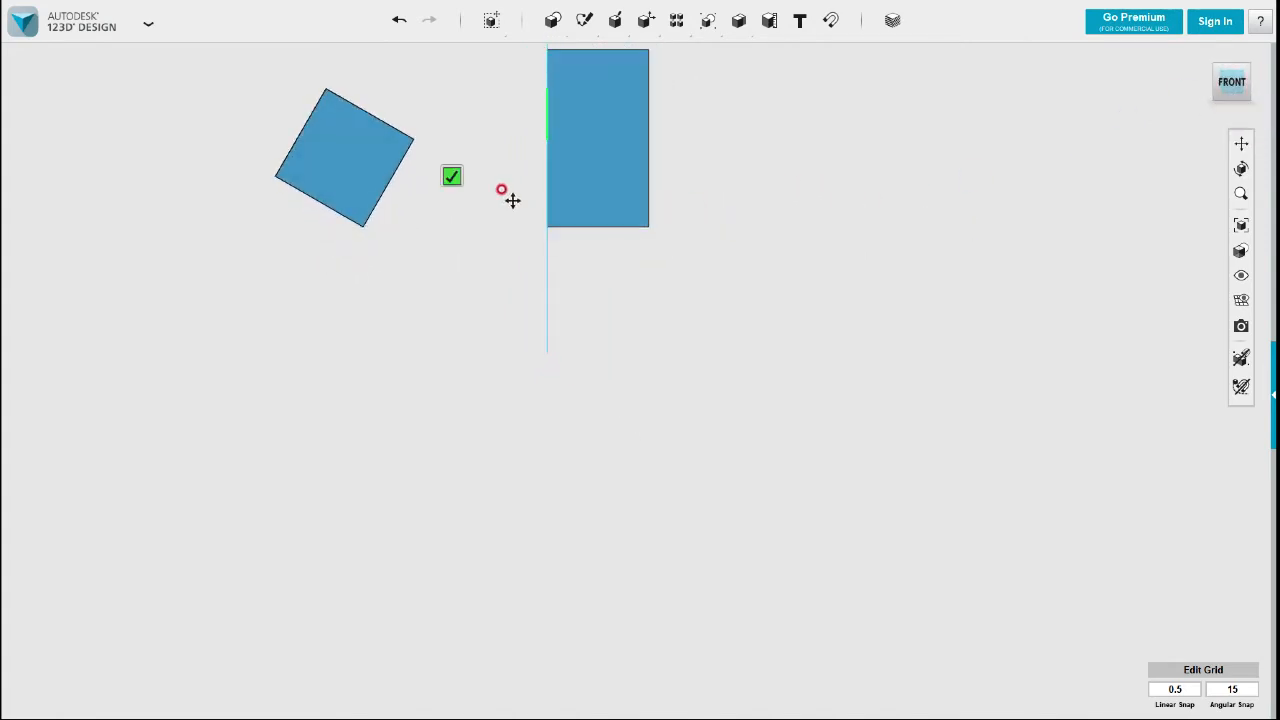
{"action": "middle_click_drag", "start_coordinate": [506, 197], "coordinate": [623, 303]}
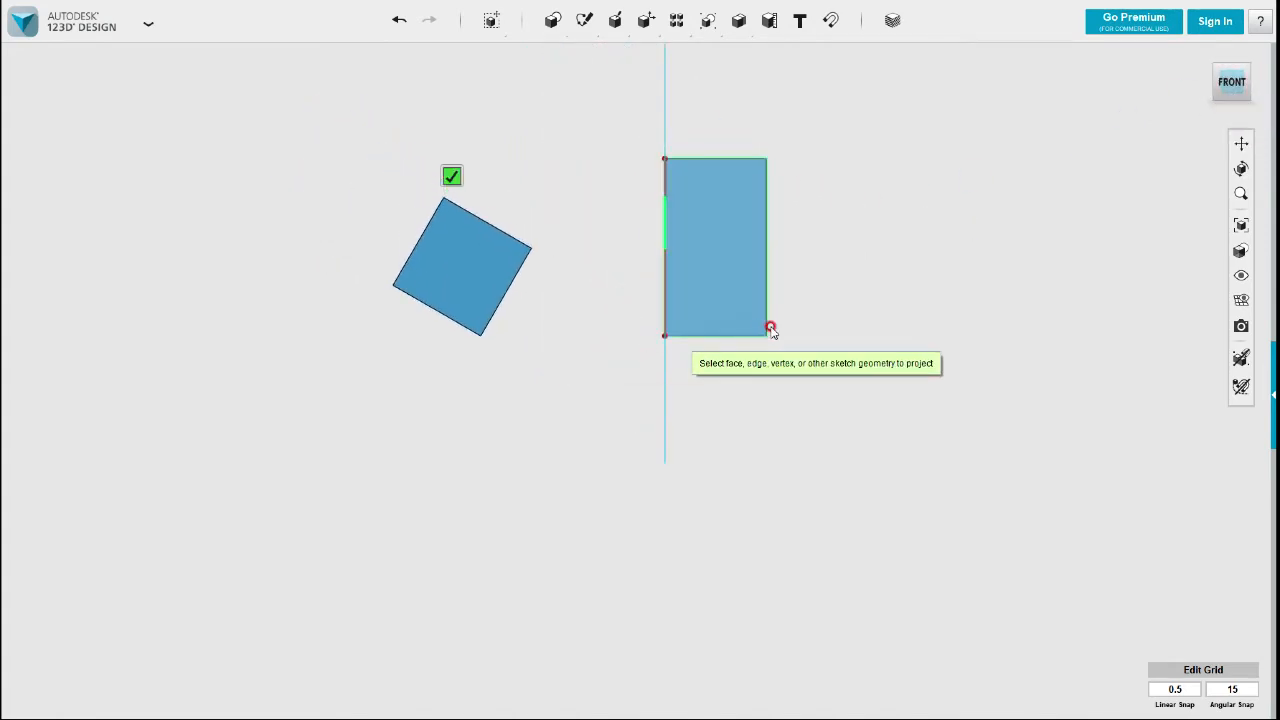
{"action": "right_click_drag", "start_coordinate": [866, 314], "coordinate": [764, 308]}
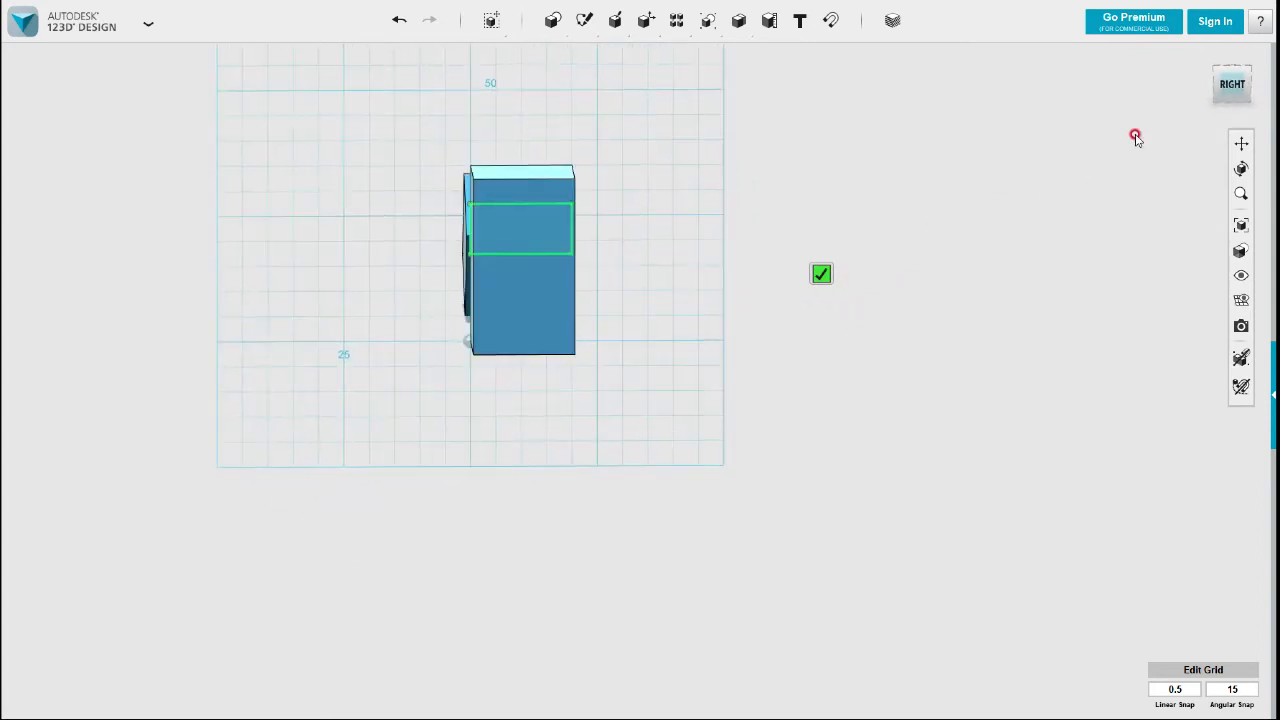
{"action": "left_click", "coordinate": [1232, 85]}
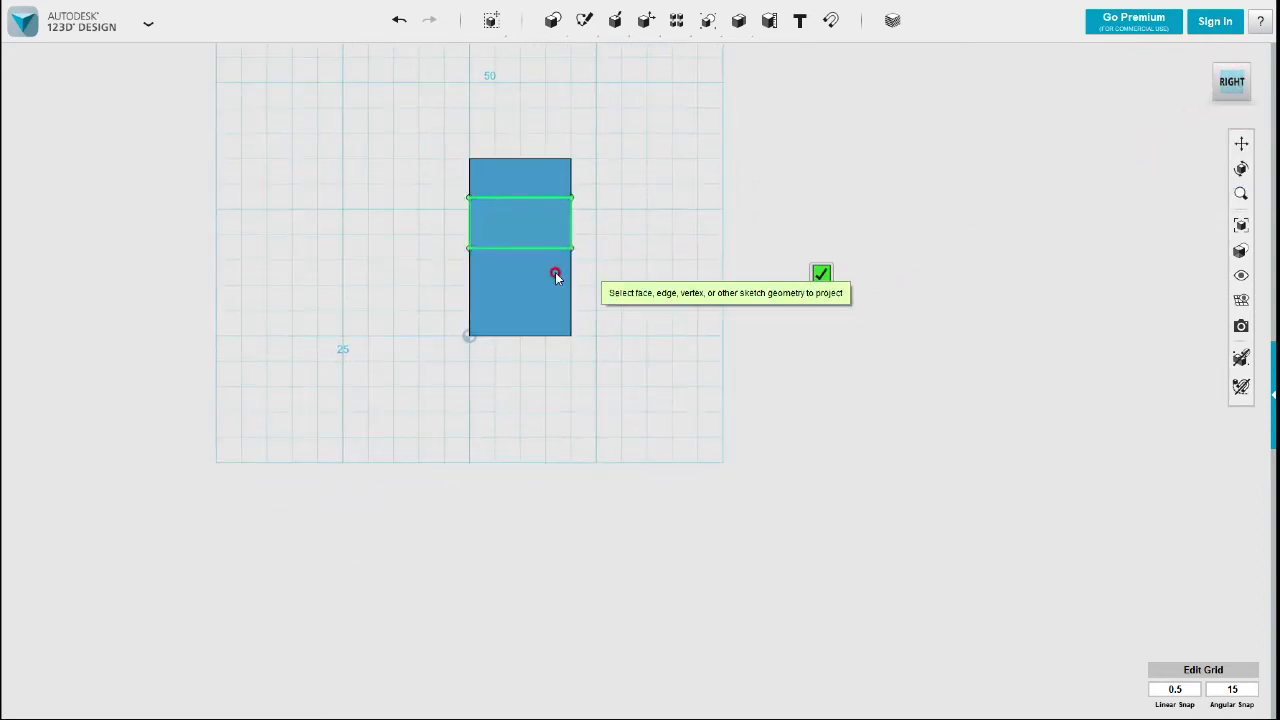
{"action": "right_click_drag", "start_coordinate": [400, 286], "coordinate": [531, 317]}
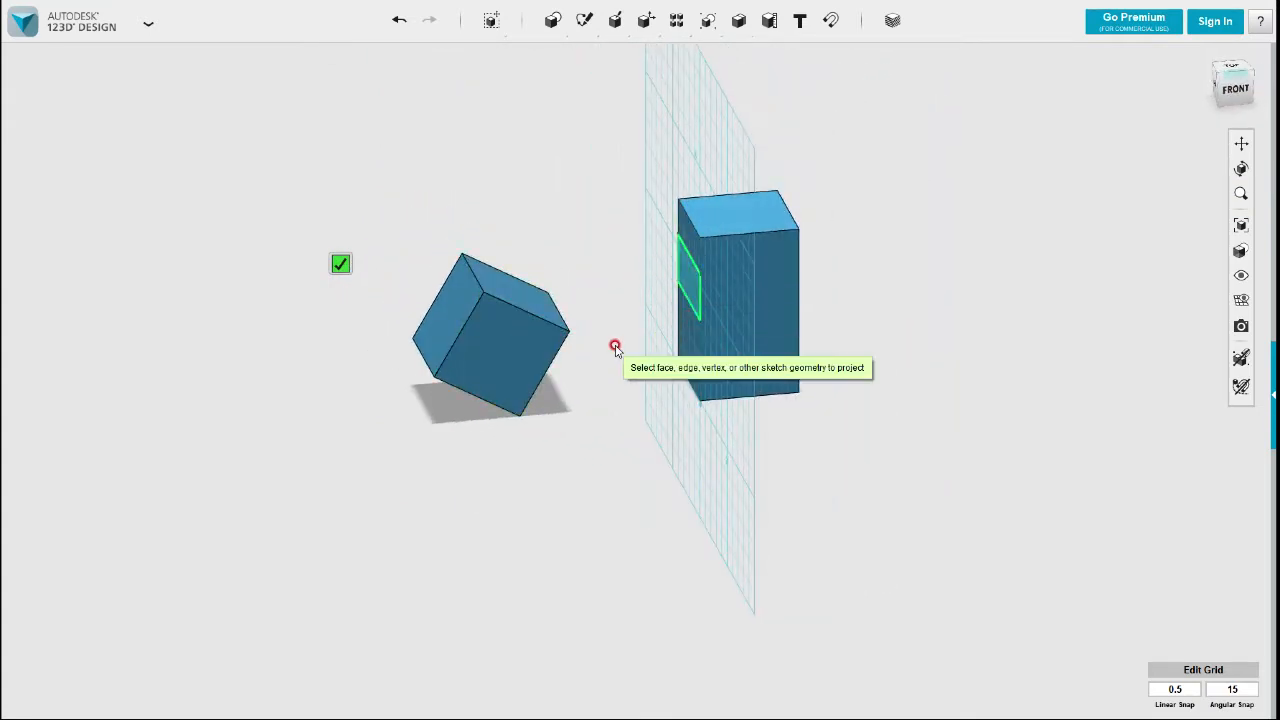
{"action": "left_click", "coordinate": [446, 321]}
{"action": "right_click_drag", "start_coordinate": [677, 334], "coordinate": [772, 334]}
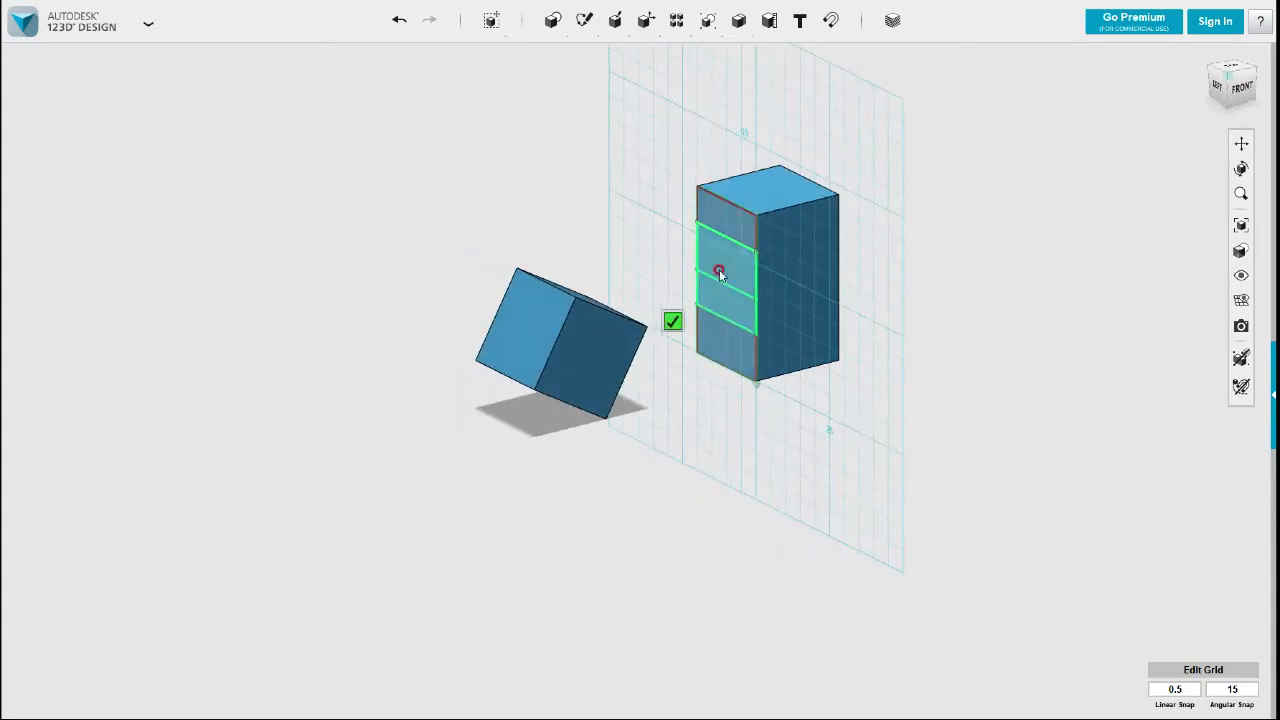
{"action": "scroll", "coordinate": [749, 317], "scroll_direction": "up", "scroll_amount": 2}
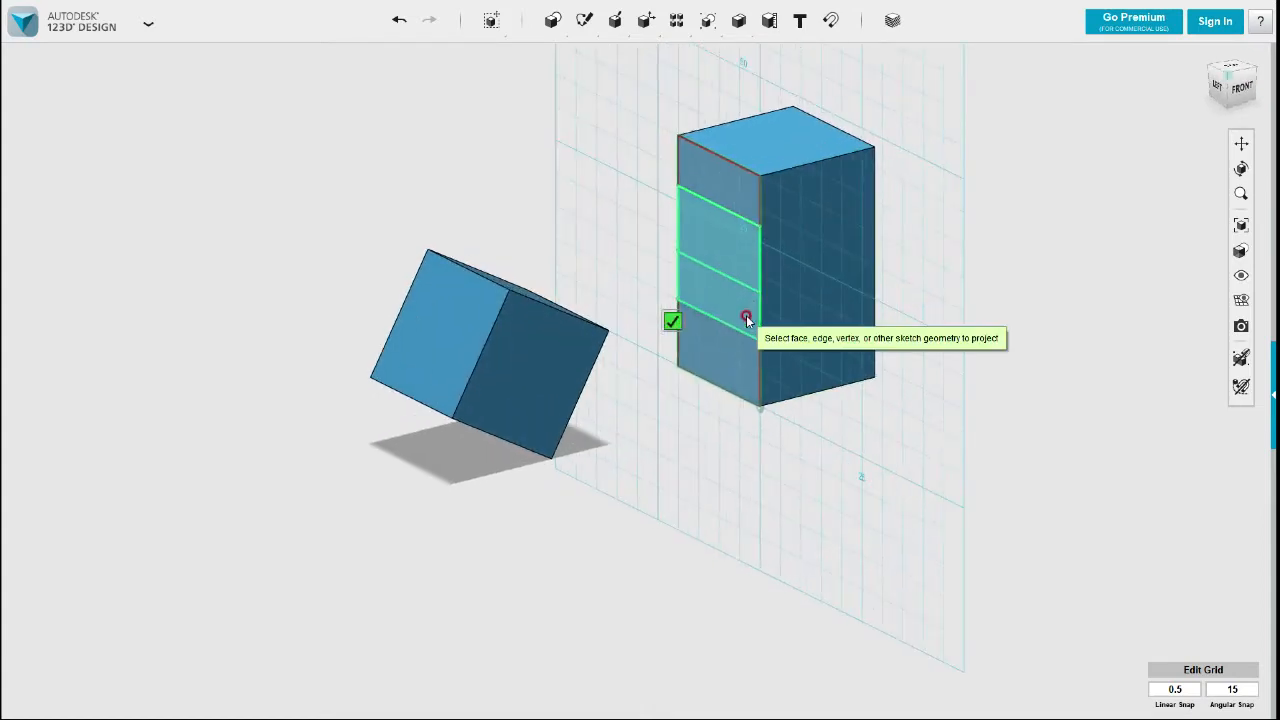
{"action": "left_click", "coordinate": [673, 321]}
{"action": "mouse_move", "coordinate": [677, 331]}
{"action": "right_mouse_down"}
{"action": "mouse_move", "coordinate": [794, 423]}
{"action": "mouse_move", "coordinate": [738, 332]}
{"action": "right_mouse_up"}
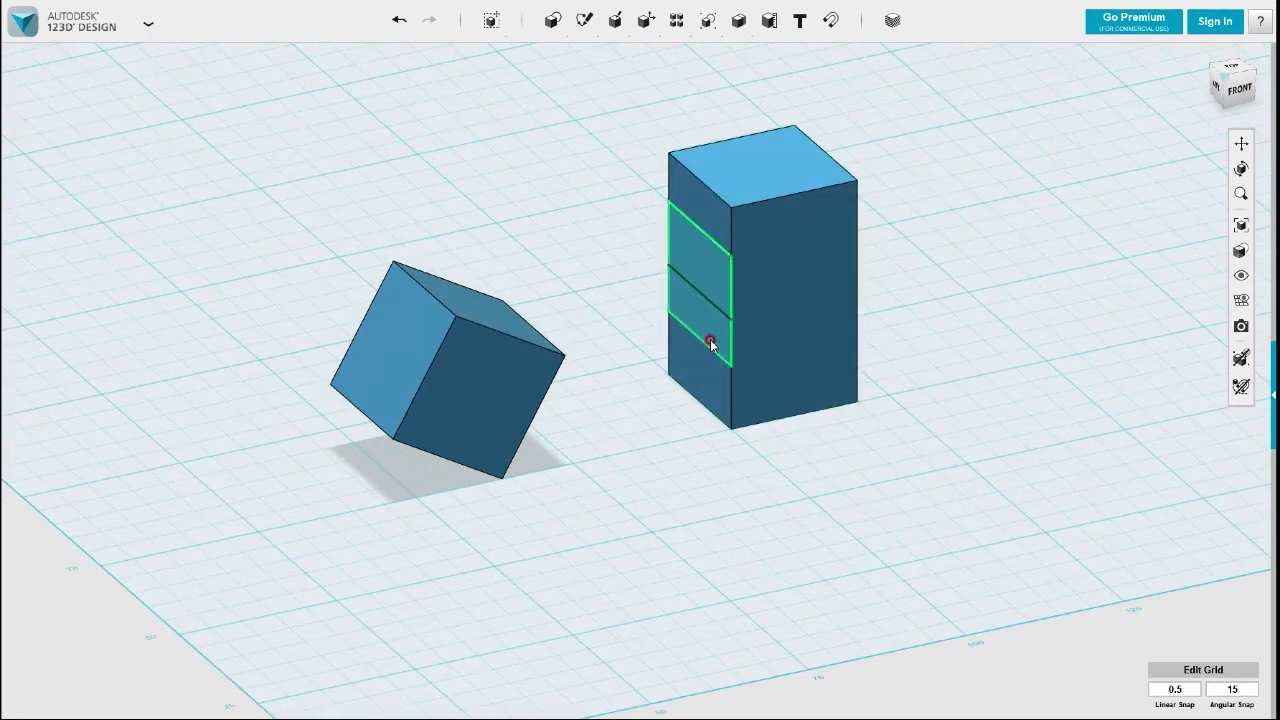
Step: Inspect the two projected profiles on the tall block's side by selecting both of them
{"action": "left_click", "coordinate": [711, 273]}
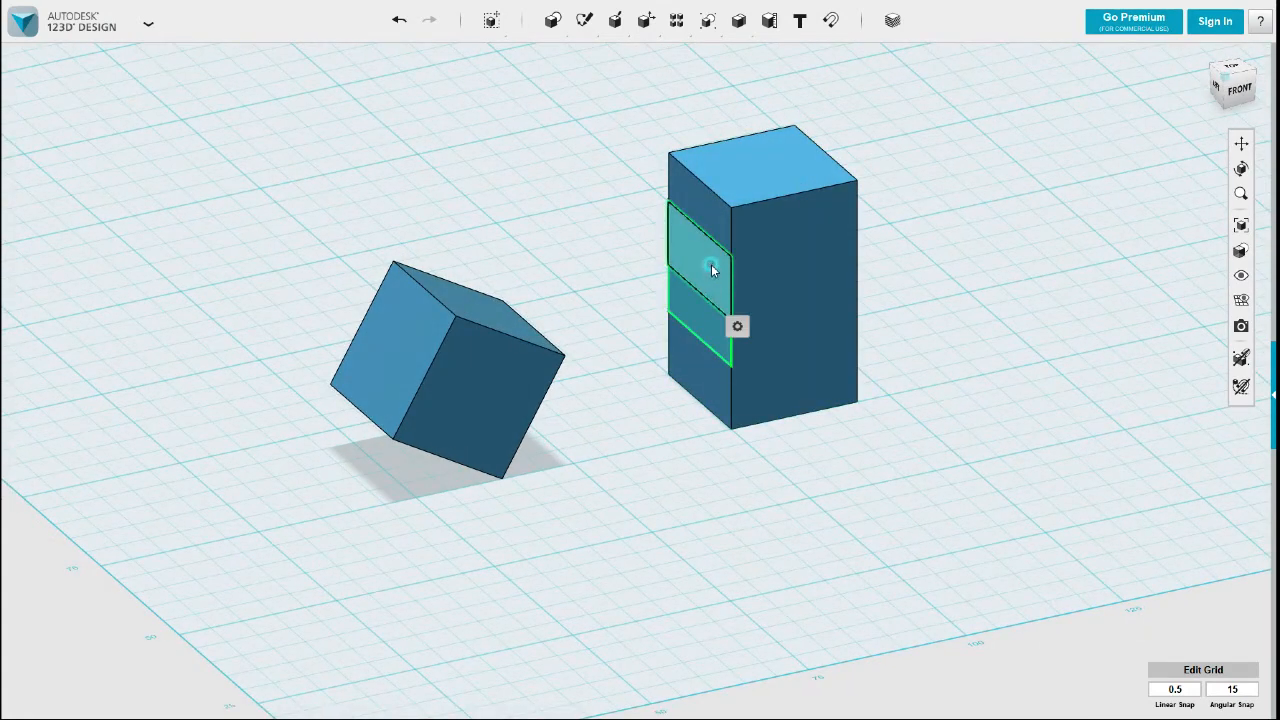
{"action": "scroll", "coordinate": [716, 306], "scroll_direction": "down", "scroll_amount": 2}
{"action": "middle_click_drag", "start_coordinate": [739, 372], "coordinate": [786, 423]}
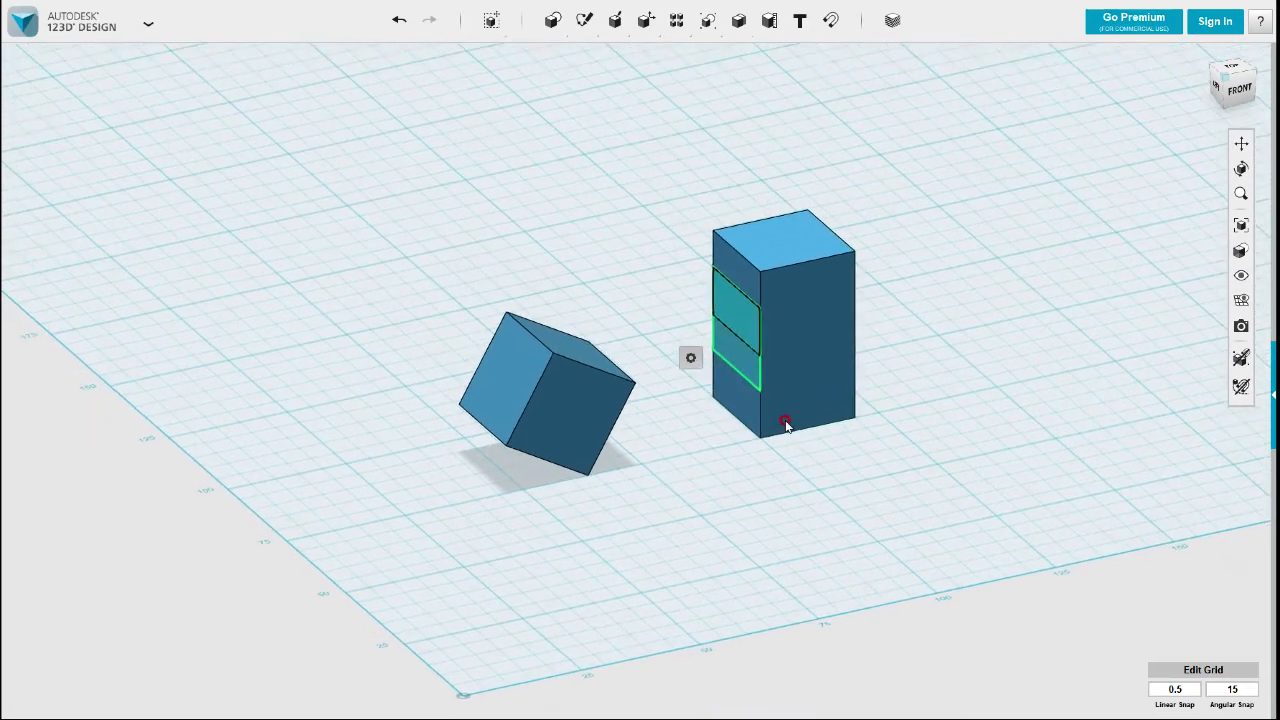
{"action": "scroll", "coordinate": [786, 423], "scroll_direction": "down", "scroll_amount": 2}
{"action": "left_click", "coordinate": [745, 371]}
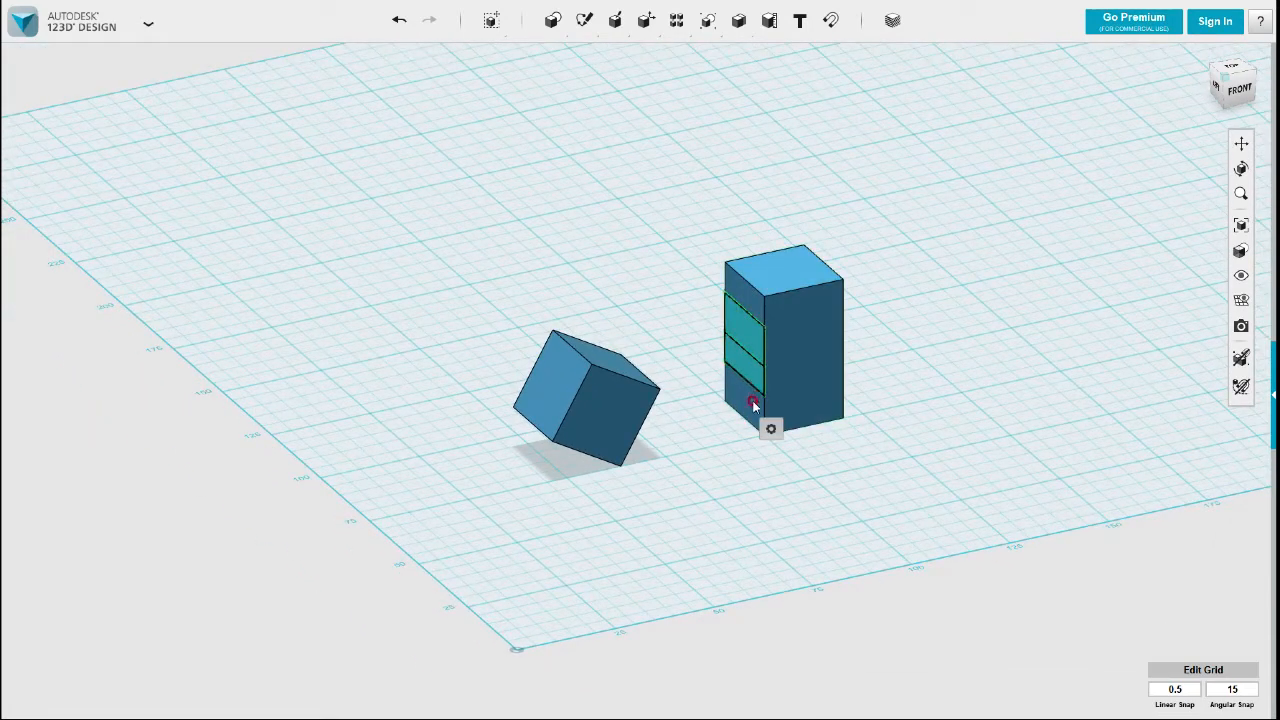
Step: Duplicate the tall block with its projected profiles 50 mm behind the original and delete the profiles from the copy
{"action": "left_click_drag", "start_coordinate": [907, 477], "coordinate": [545, 282]}
{"action": "left_click", "coordinate": [950, 324]}
{"action": "left_click_drag", "start_coordinate": [883, 474], "coordinate": [729, 254]}
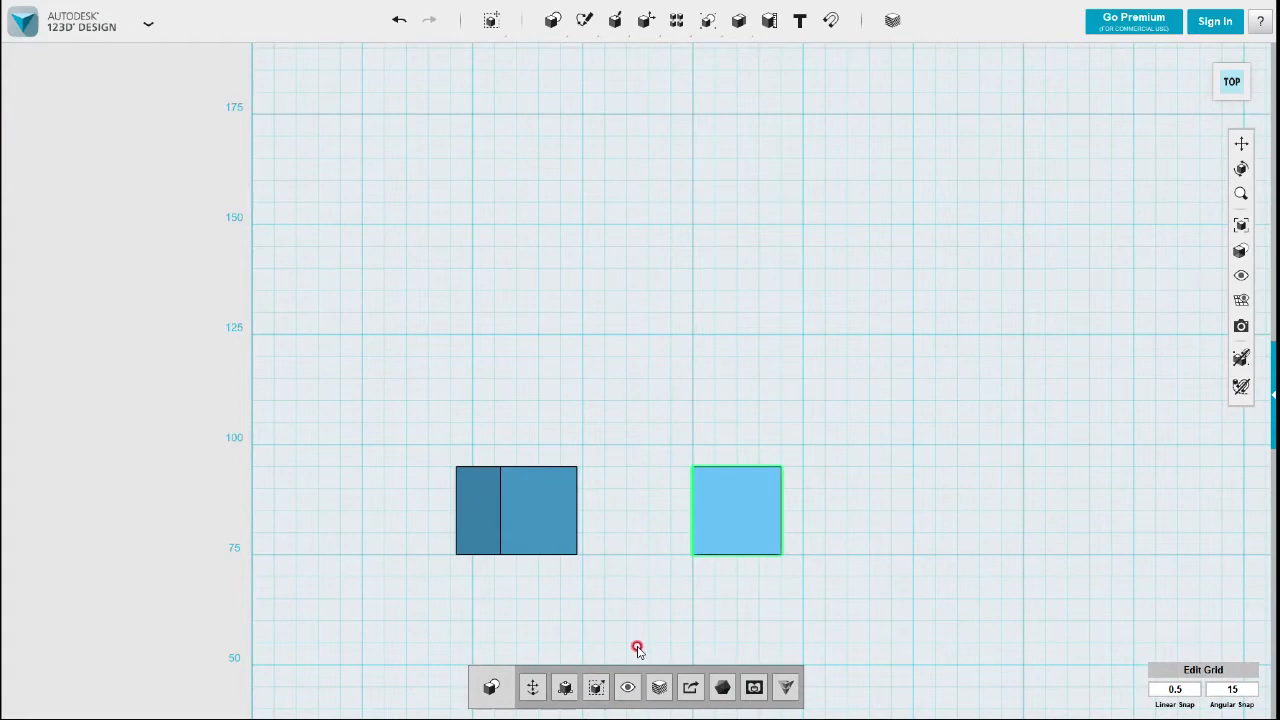
{"action": "key", "text": "ctrl+t"}
{"action": "left_click_drag", "start_coordinate": [737, 563], "coordinate": [742, 345]}
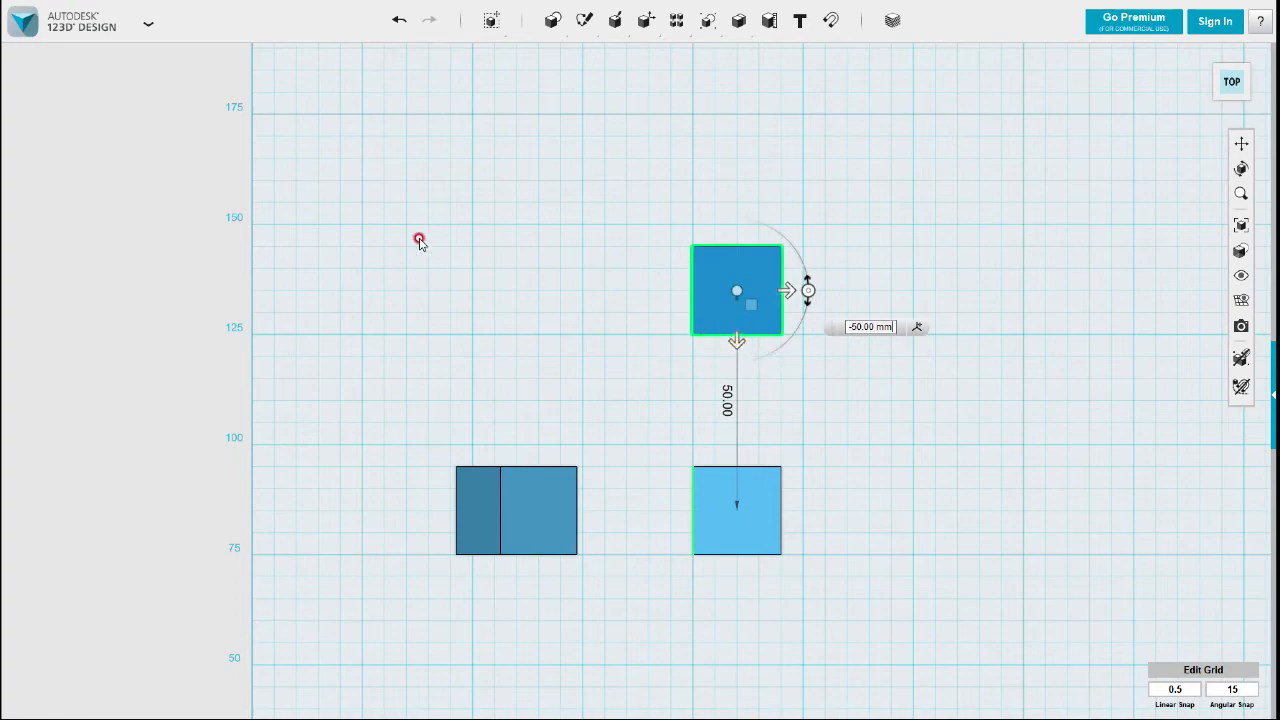
{"action": "left_click", "coordinate": [110, 54]}
{"action": "right_click_drag", "start_coordinate": [486, 289], "coordinate": [646, 268]}
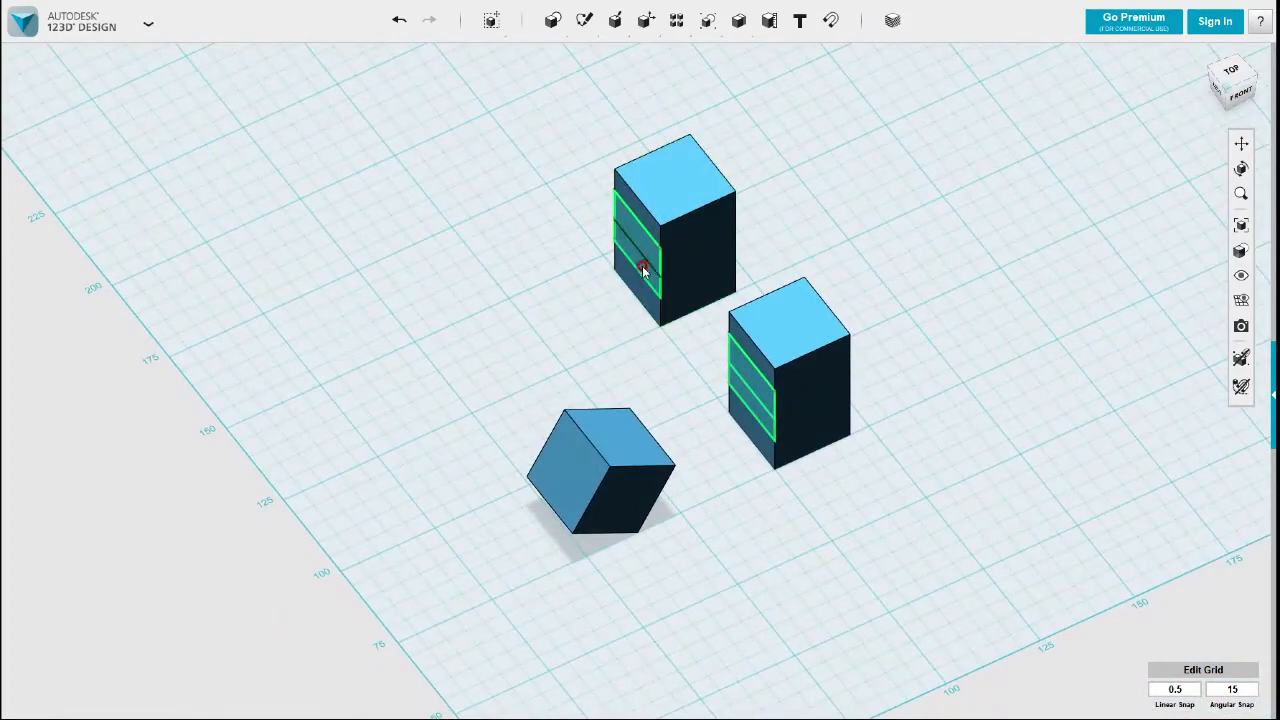
{"action": "left_click", "coordinate": [645, 272]}
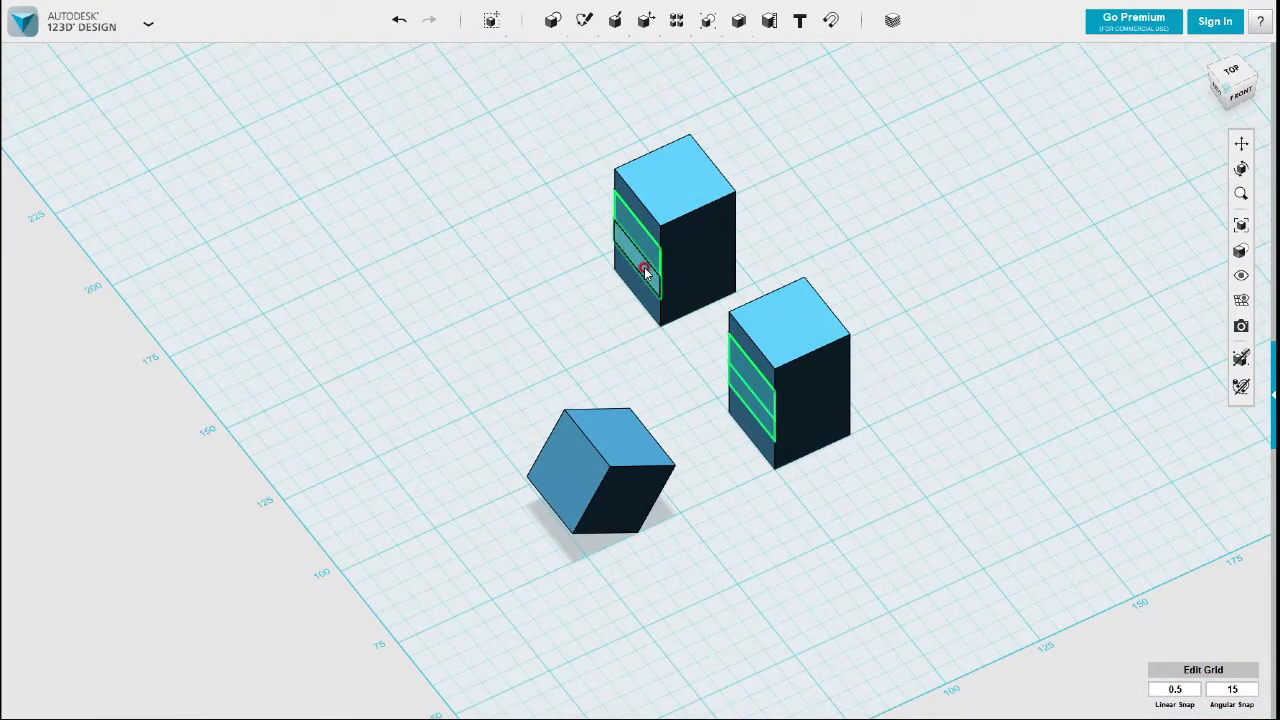
{"action": "left_click", "coordinate": [305, 92]}
Step: Place a cylinder of radius 10 and height 20 on the grid behind the tilted box, facing the copied block
{"action": "mouse_move", "coordinate": [565, 37]}
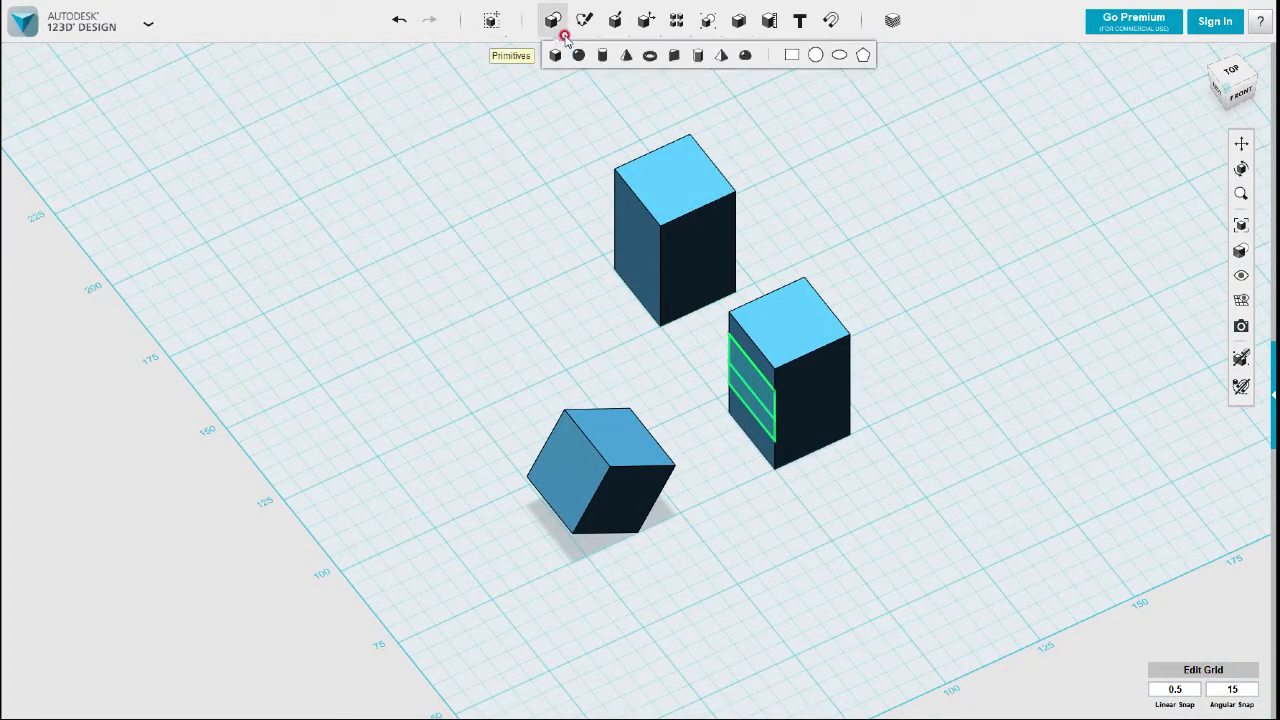
{"action": "left_click", "coordinate": [602, 55]}
{"action": "left_click", "coordinate": [477, 372]}
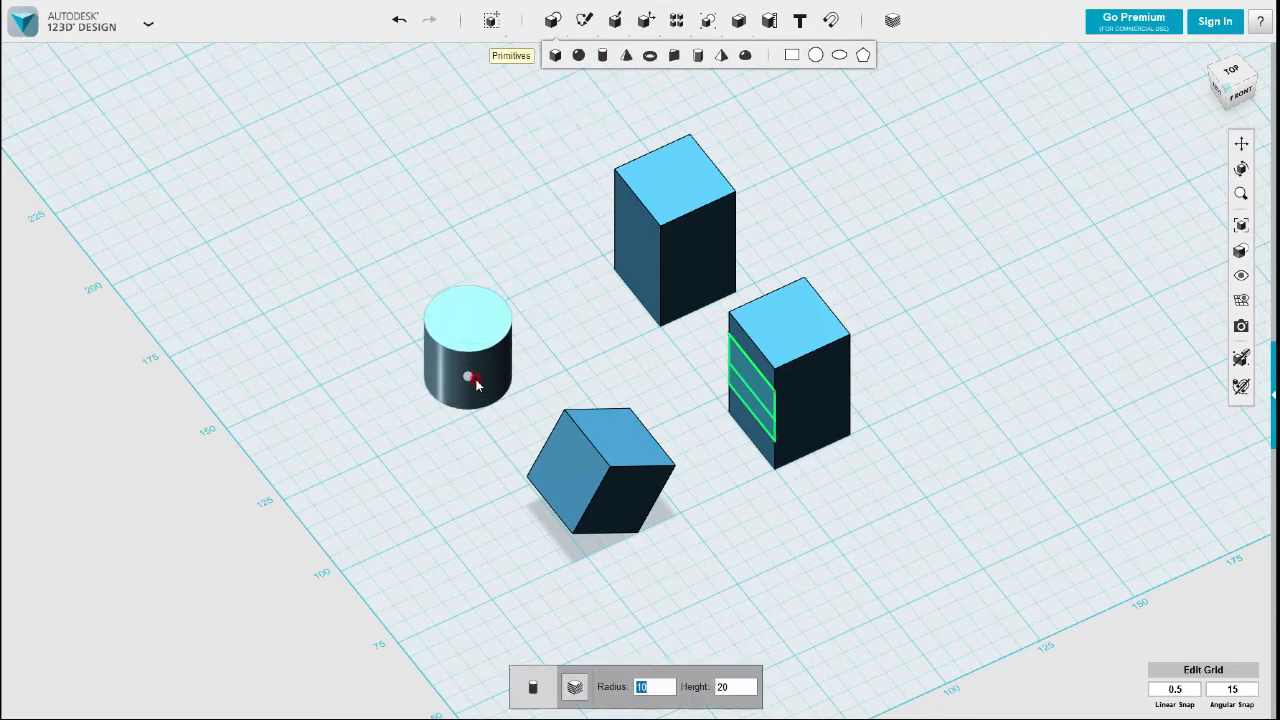
{"action": "left_click", "coordinate": [158, 106]}
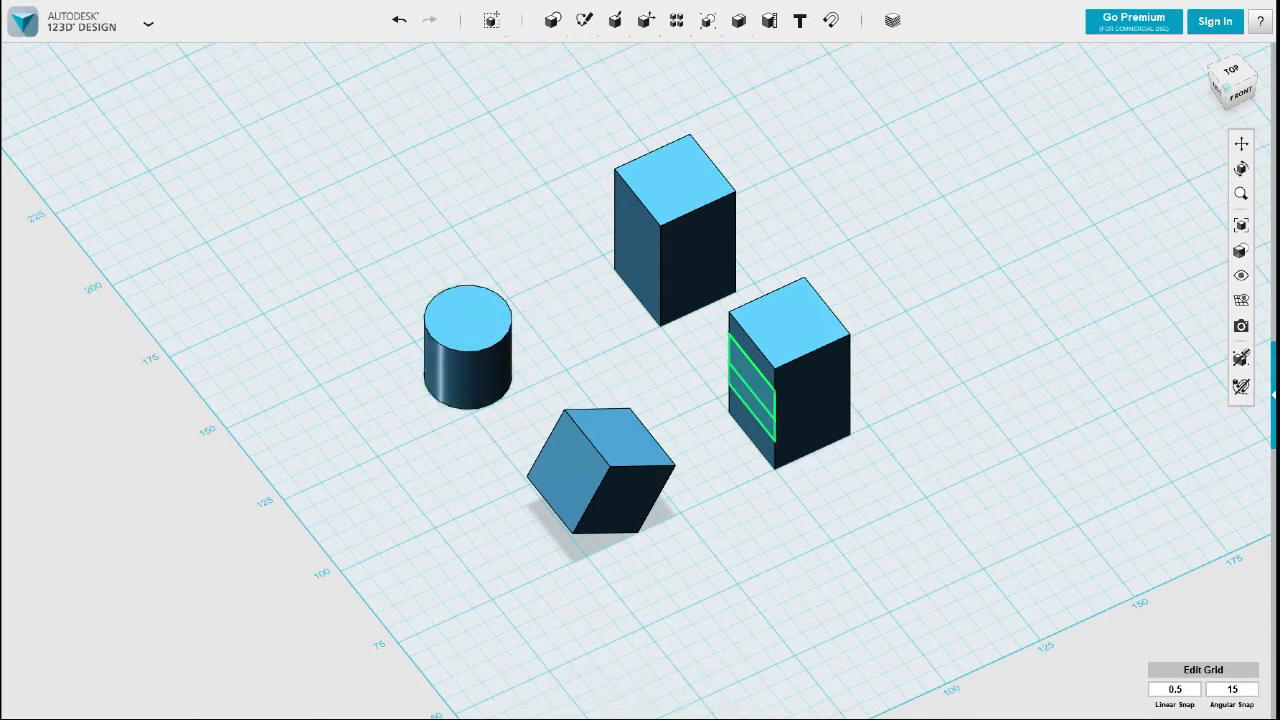
Step: Tilt the cylinder by -30 degrees about its front-to-back axis and drop it onto the grid
{"action": "right_click_drag", "start_coordinate": [537, 366], "coordinate": [310, 226]}
{"action": "right_click_drag", "start_coordinate": [138, 87], "coordinate": [326, 309]}
{"action": "left_click", "coordinate": [490, 278]}
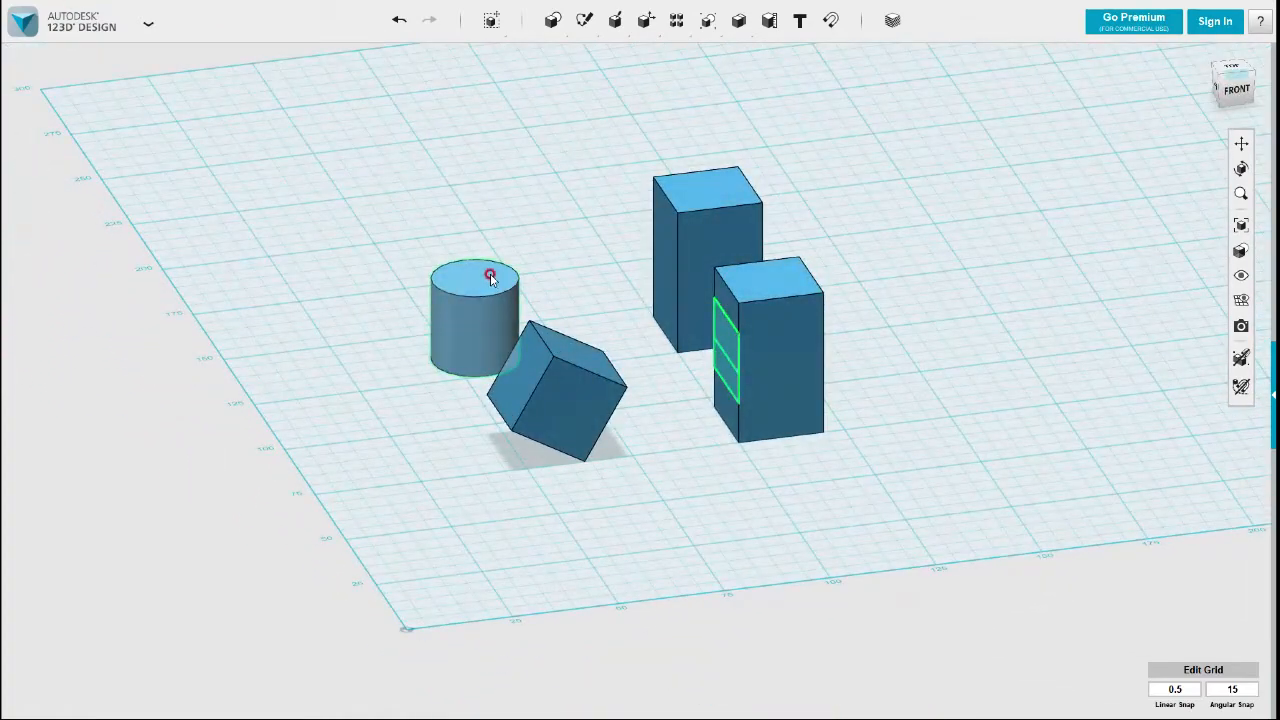
{"action": "left_click", "coordinate": [493, 380]}
{"action": "left_click", "coordinate": [474, 330]}
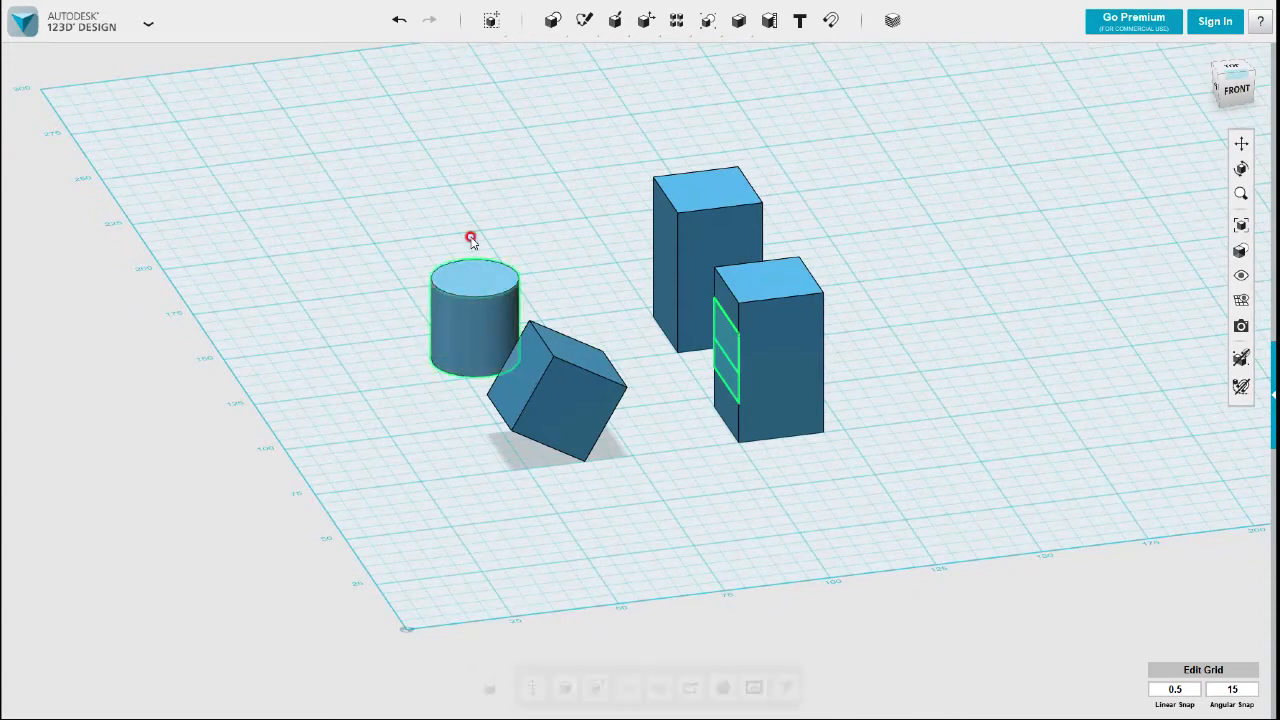
{"action": "left_click", "coordinate": [532, 688]}
{"action": "left_click_drag", "start_coordinate": [475, 252], "coordinate": [512, 258]}
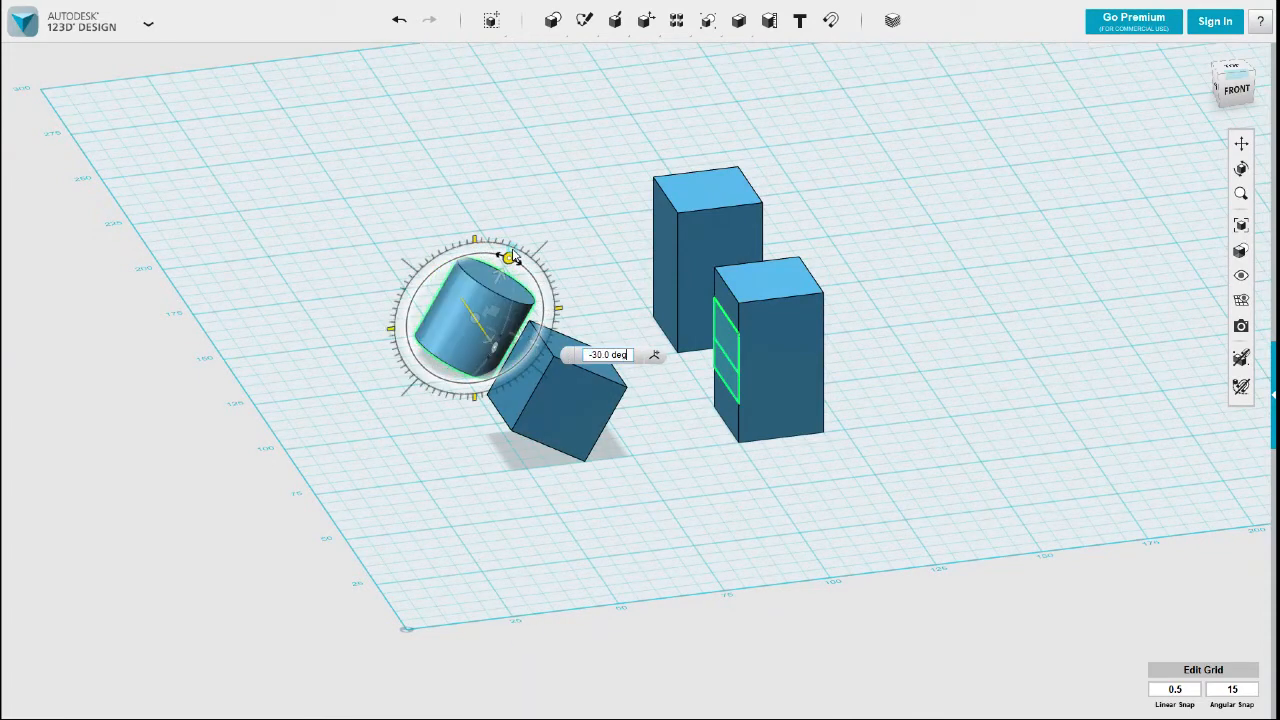
{"action": "left_click", "coordinate": [586, 258]}
{"action": "right_click_drag", "start_coordinate": [602, 320], "coordinate": [613, 308]}
{"action": "left_click", "coordinate": [468, 349]}
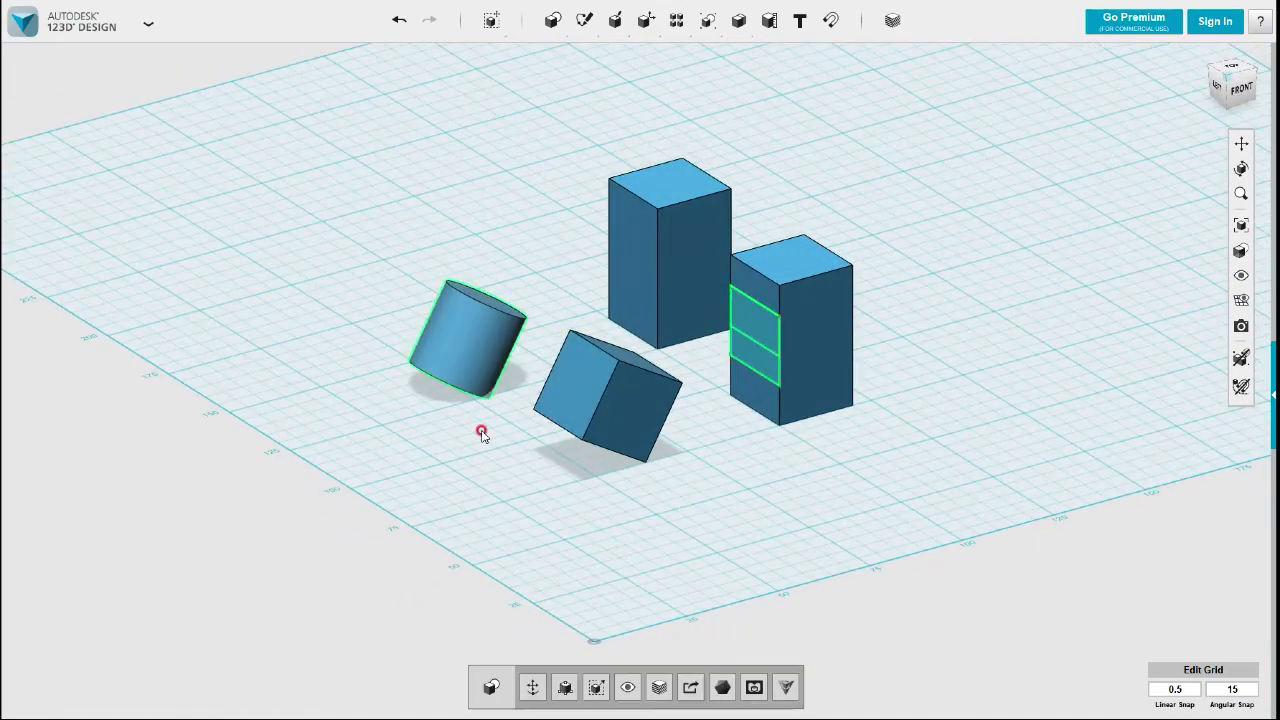
{"action": "right_click_drag", "start_coordinate": [497, 460], "coordinate": [558, 449]}
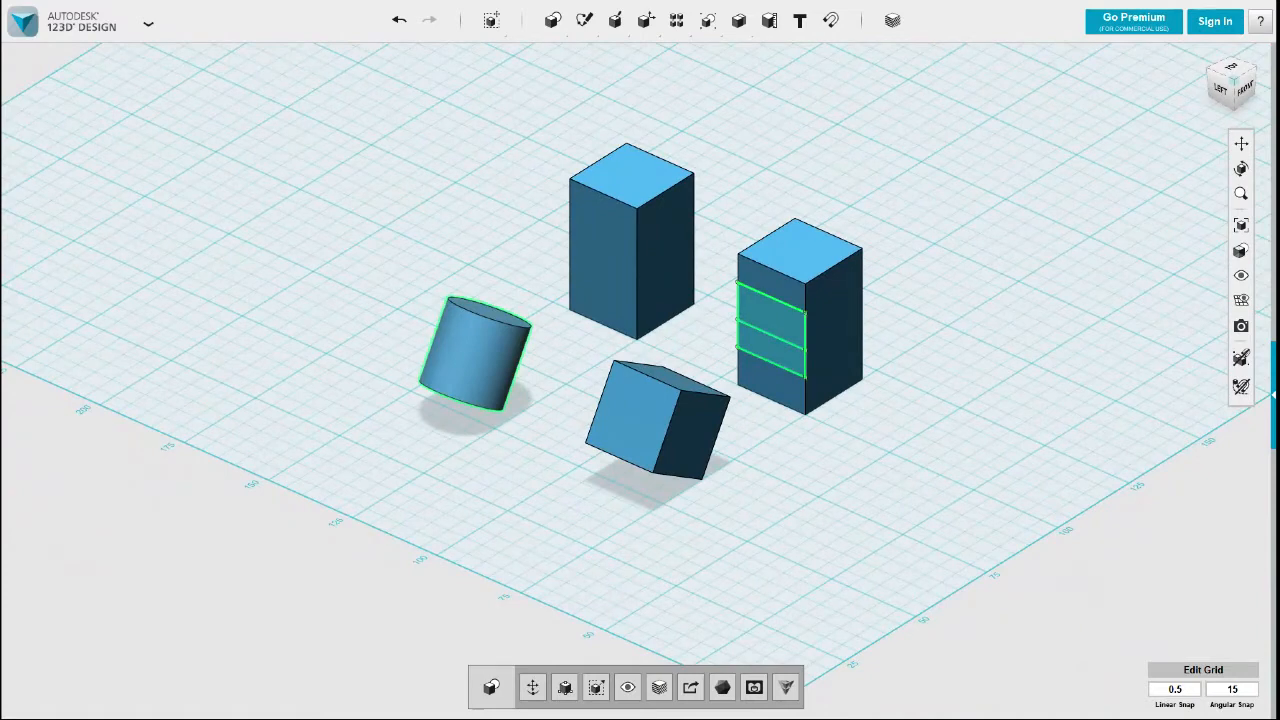
Step: Project the tilted cylinder's upper circular face onto the copied block's side face that points toward it
{"action": "mouse_move", "coordinate": [553, 18]}
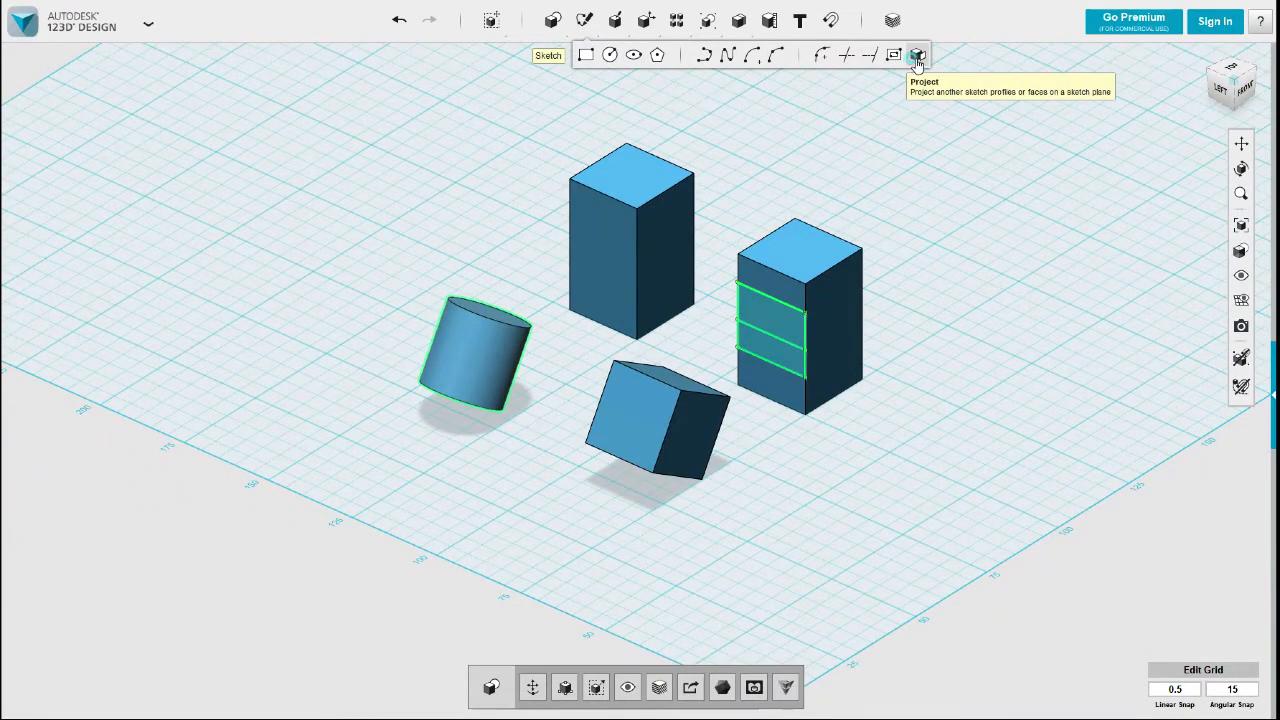
{"action": "left_click", "coordinate": [793, 180]}
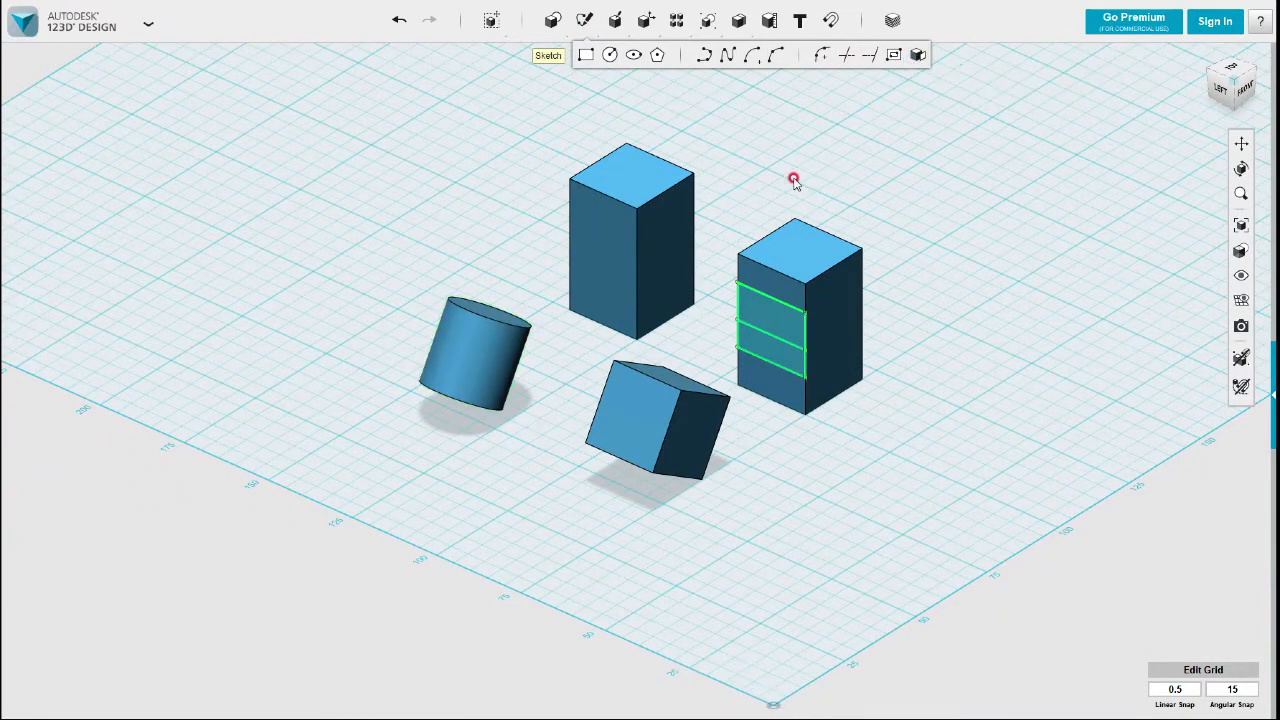
{"action": "left_click", "coordinate": [617, 260]}
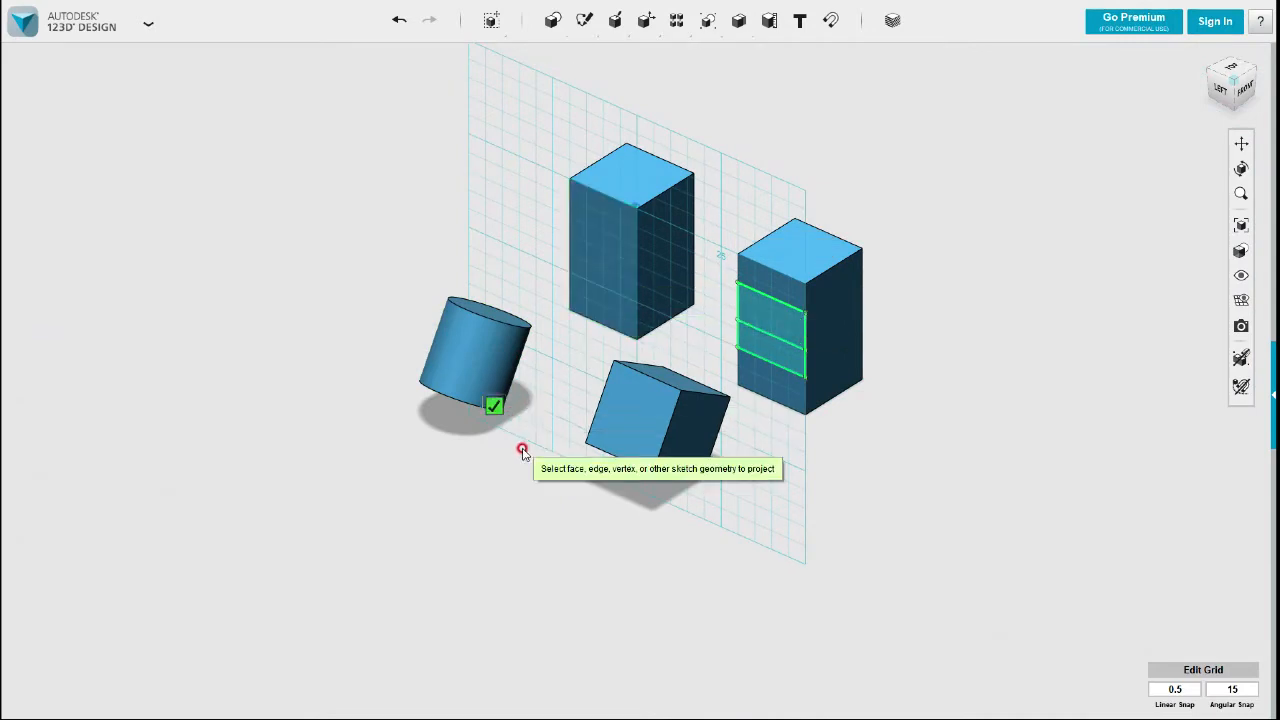
{"action": "right_click_drag", "start_coordinate": [523, 443], "coordinate": [503, 450]}
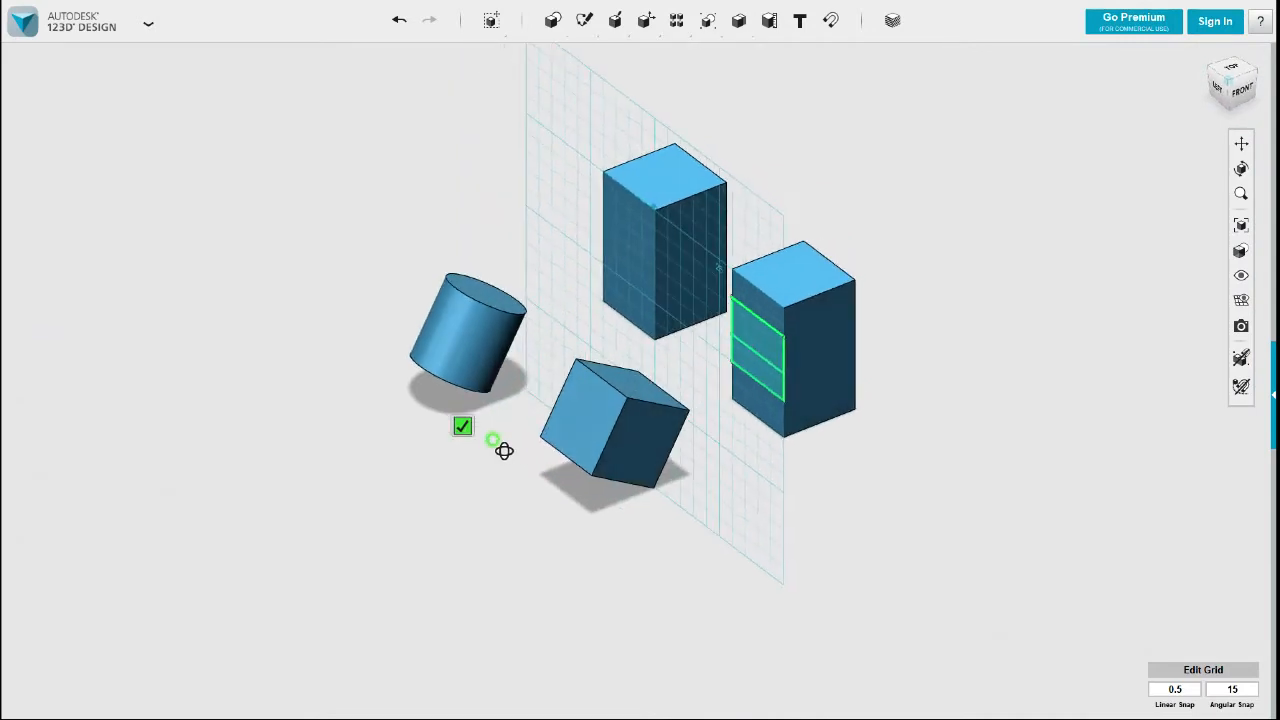
{"action": "left_click", "coordinate": [488, 291]}
{"action": "right_click_drag", "start_coordinate": [543, 338], "coordinate": [525, 330]}
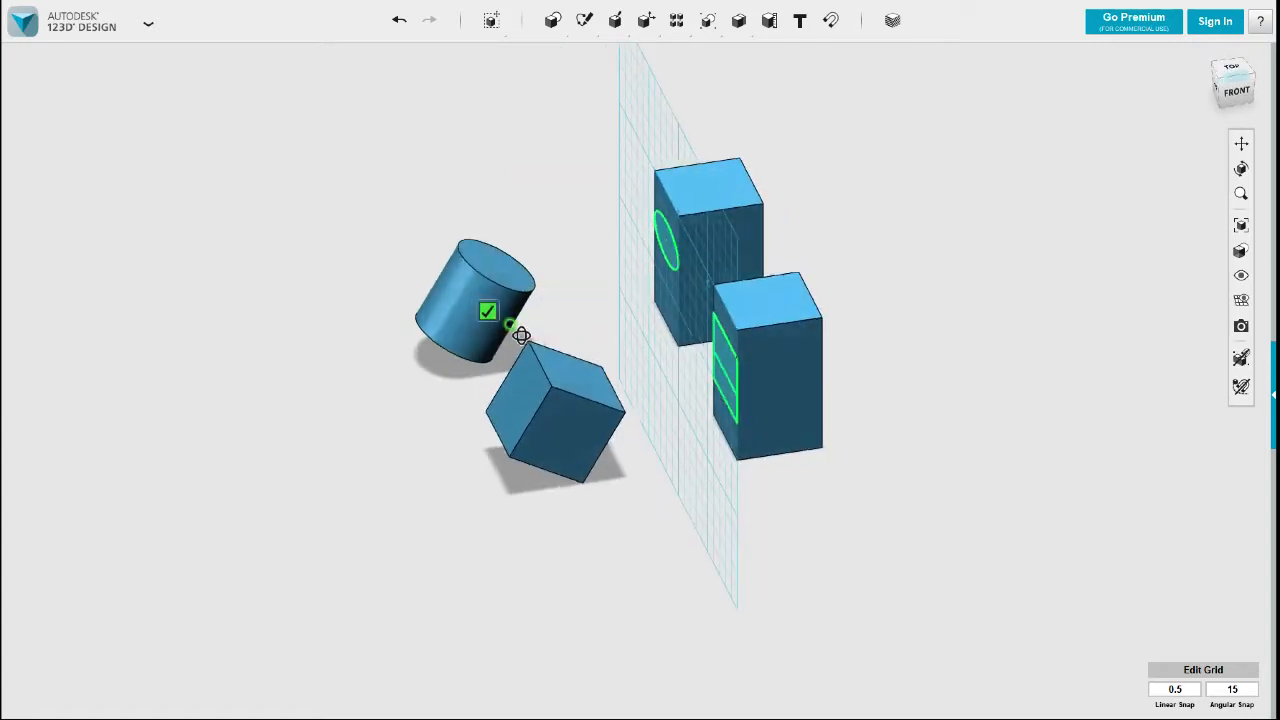
{"action": "mouse_move", "coordinate": [508, 283]}
{"action": "right_mouse_down"}
{"action": "mouse_move", "coordinate": [587, 294]}
{"action": "mouse_move", "coordinate": [569, 260]}
{"action": "mouse_move", "coordinate": [554, 266]}
{"action": "mouse_move", "coordinate": [673, 259]}
{"action": "right_mouse_up"}
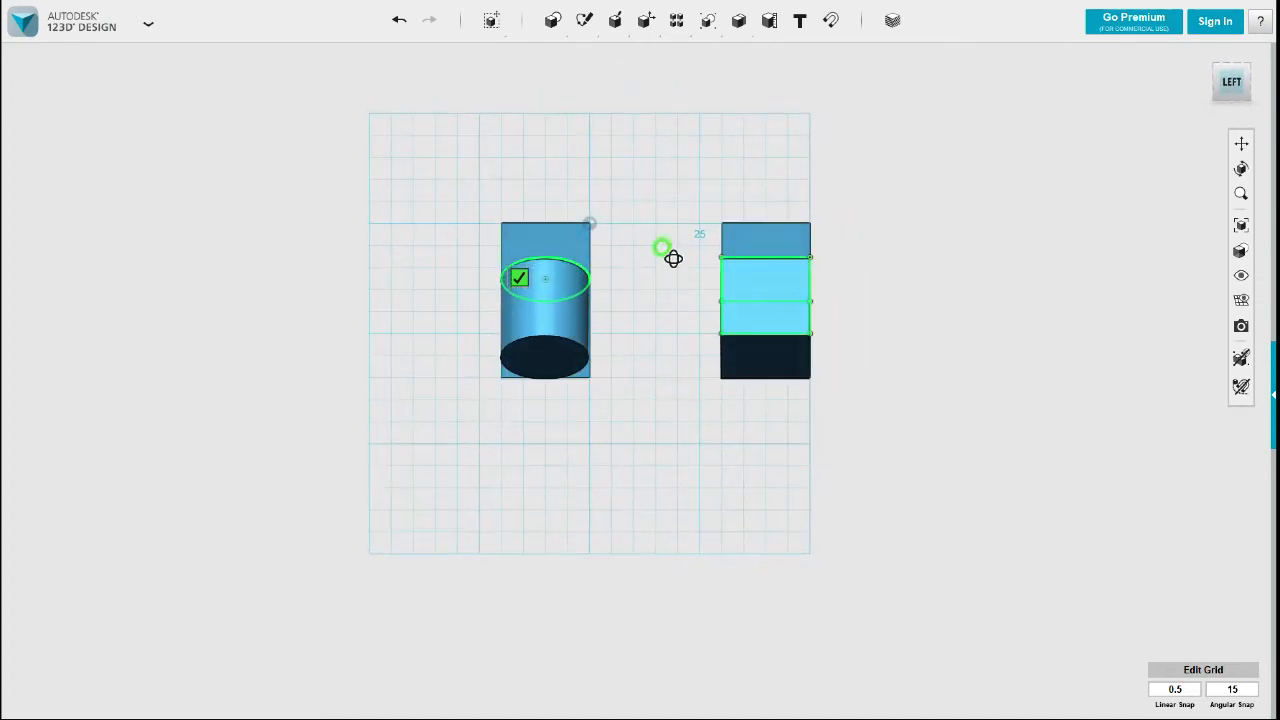
Step: Project the cylinder's lower circular face onto the same side of the copied block and finish the sketch
{"action": "mouse_move", "coordinate": [571, 363]}
{"action": "right_mouse_down"}
{"action": "mouse_move", "coordinate": [585, 382]}
{"action": "mouse_move", "coordinate": [550, 404]}
{"action": "right_mouse_up"}
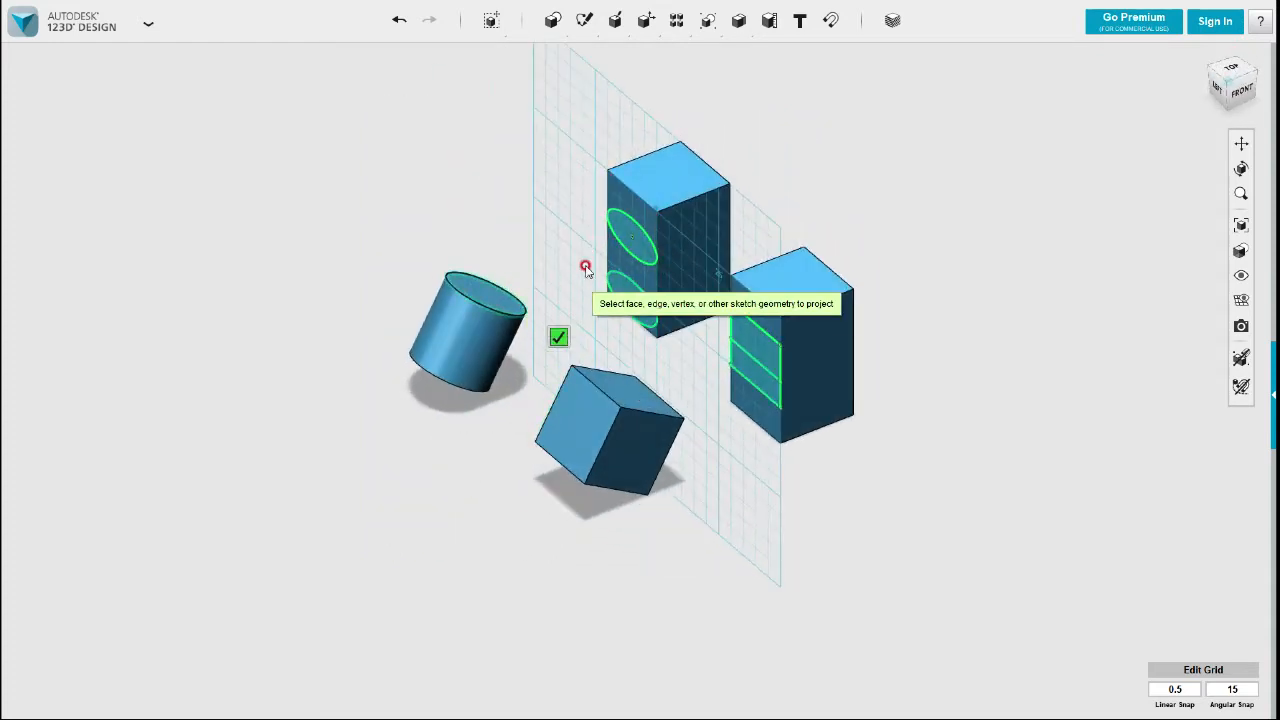
{"action": "right_click_drag", "start_coordinate": [617, 291], "coordinate": [645, 280]}
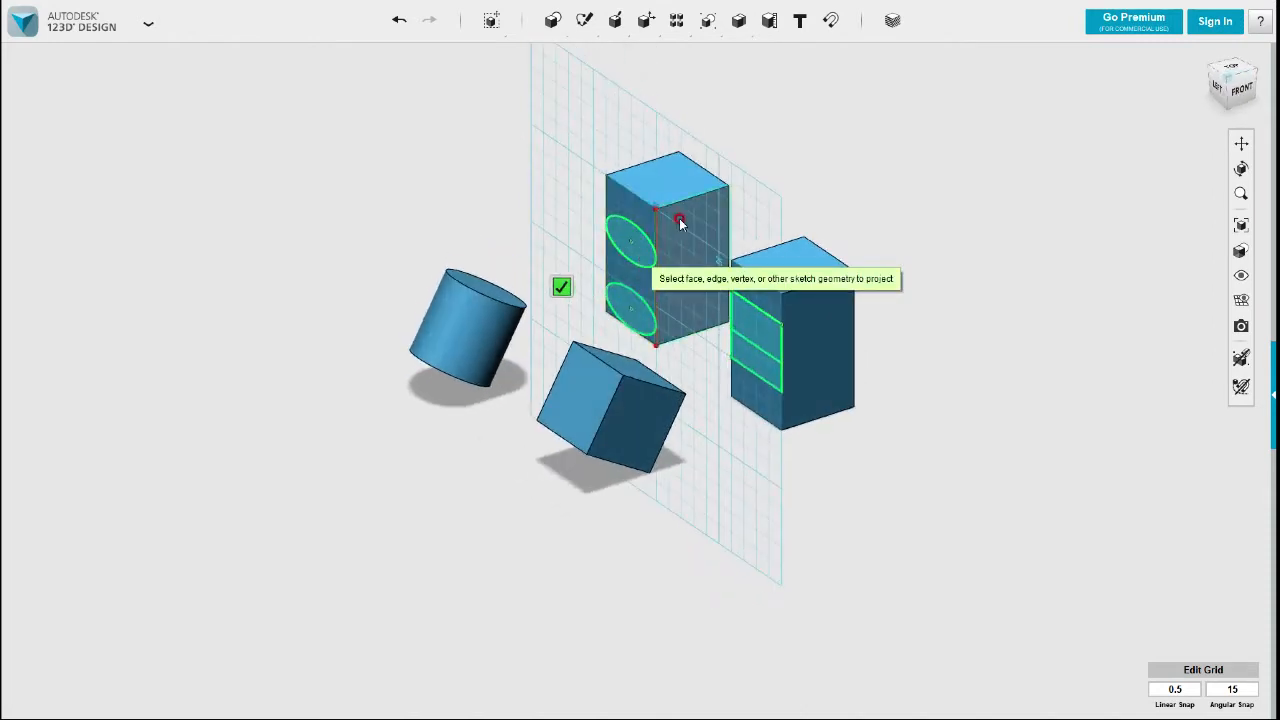
{"action": "left_click", "coordinate": [561, 287]}
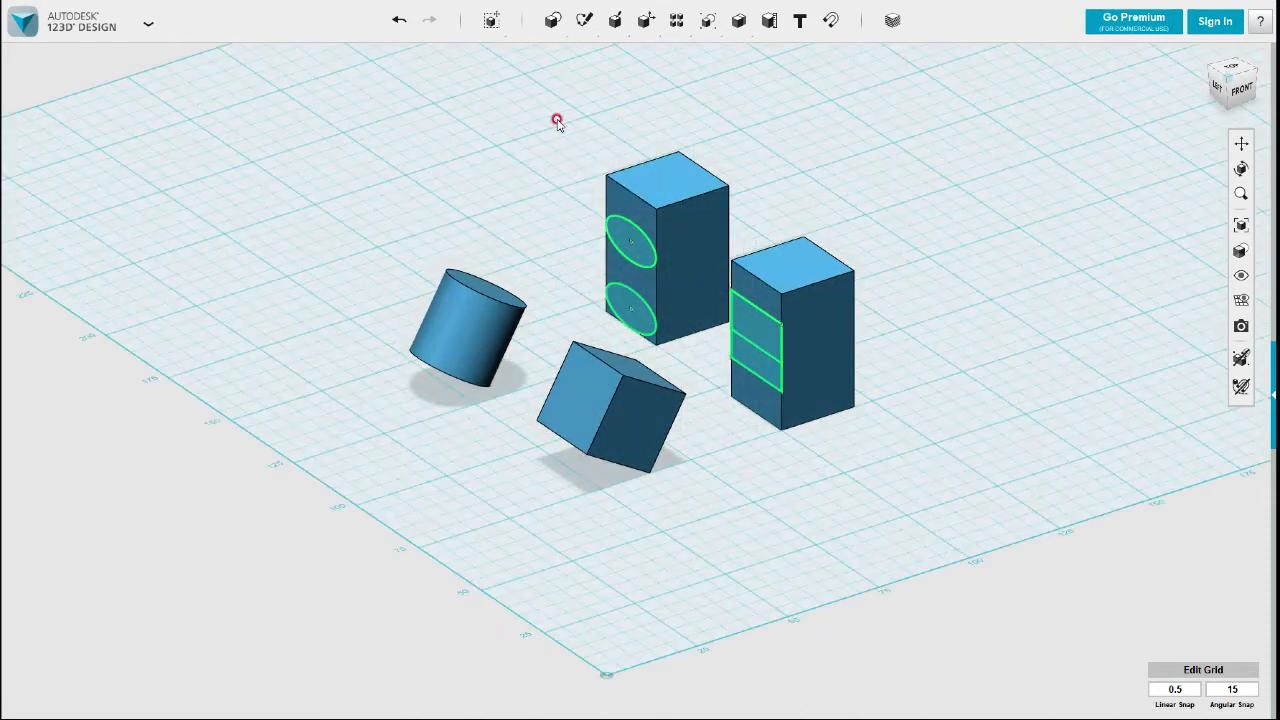
Step: Project both circular faces of the tilted cylinder onto the plane of the copied block's top face and finish the sketch
{"action": "mouse_move", "coordinate": [585, 22]}
{"action": "left_click", "coordinate": [916, 55]}
{"action": "left_click", "coordinate": [675, 183]}
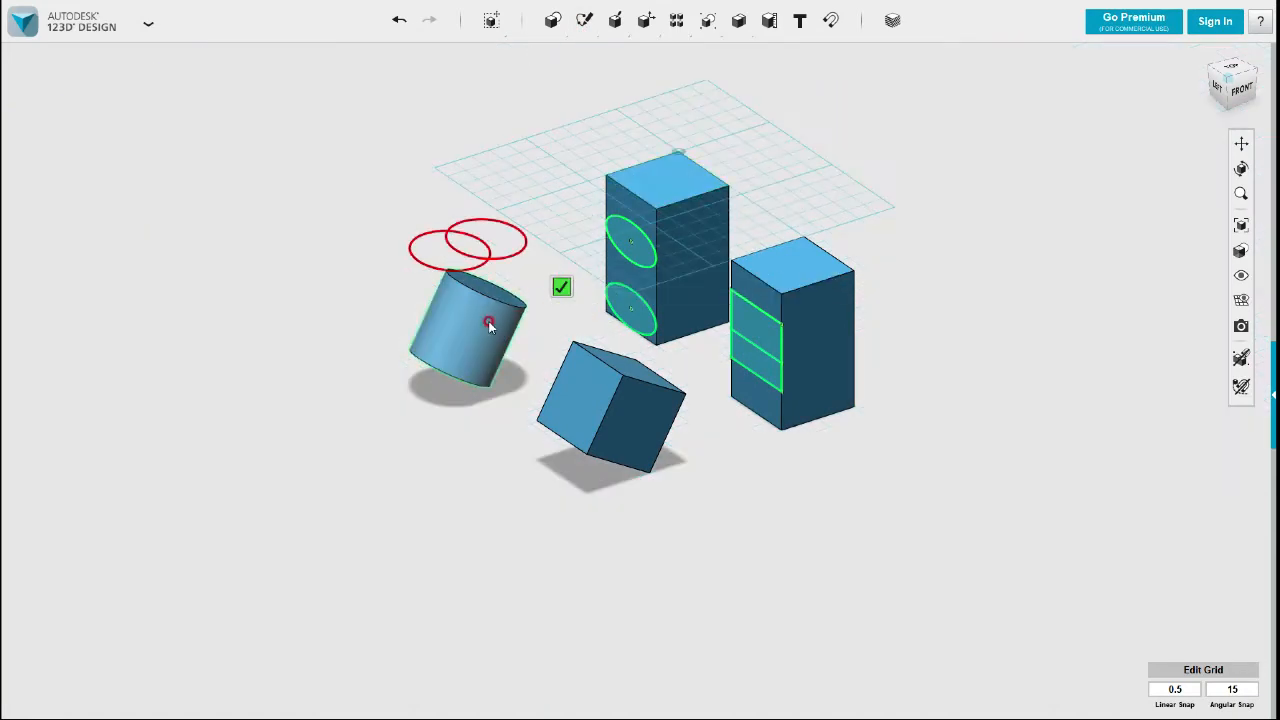
{"action": "left_click", "coordinate": [489, 294]}
{"action": "right_click_drag", "start_coordinate": [549, 284], "coordinate": [523, 263]}
{"action": "right_click_drag", "start_coordinate": [566, 206], "coordinate": [630, 232]}
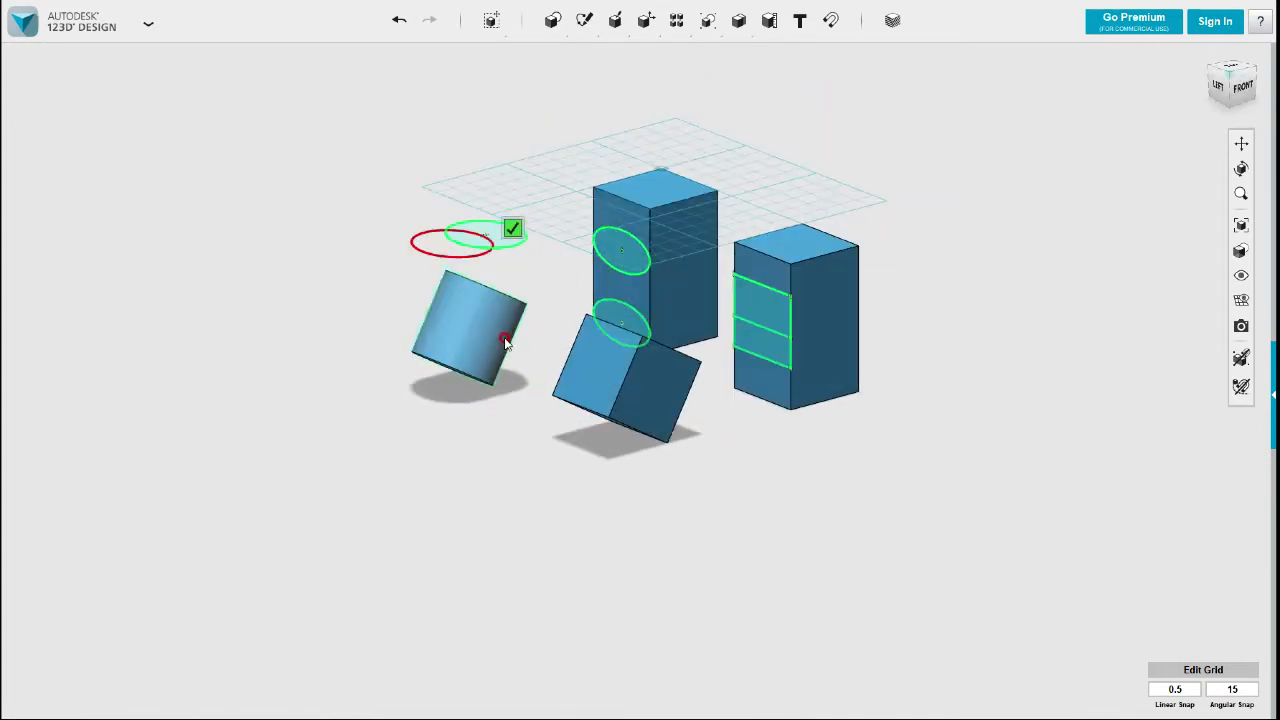
{"action": "right_click_drag", "start_coordinate": [483, 360], "coordinate": [586, 277]}
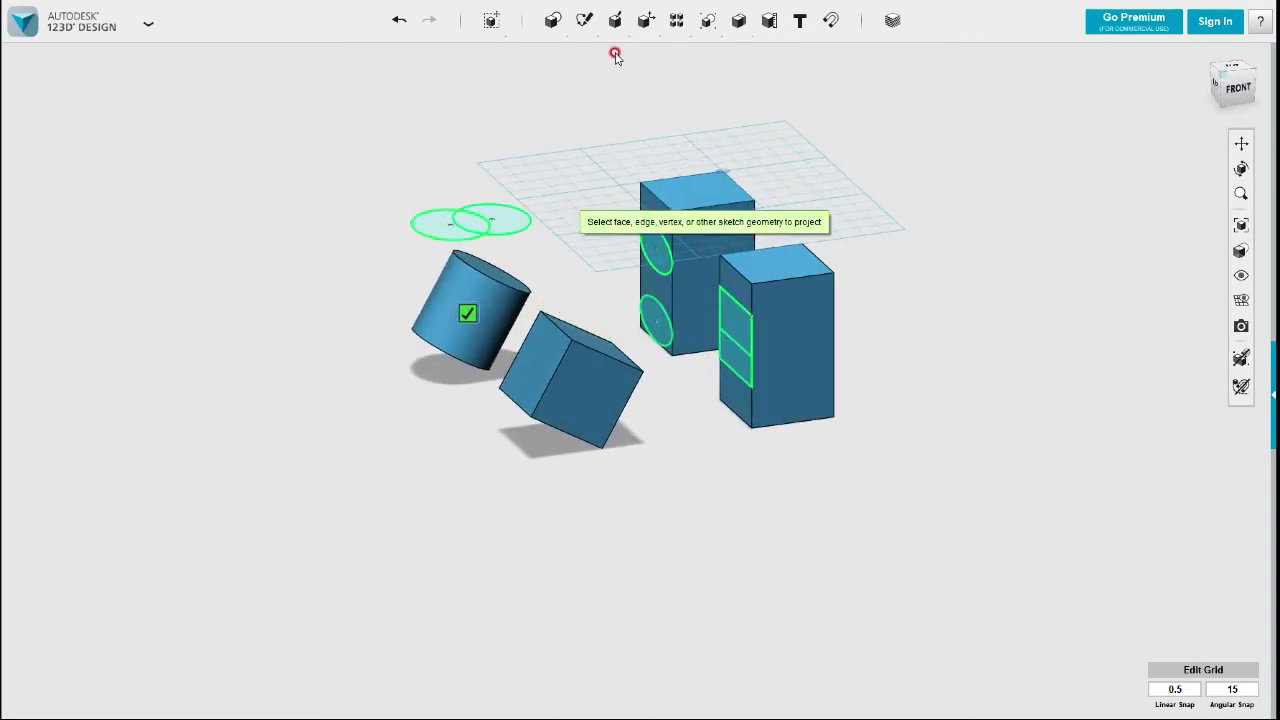
{"action": "left_click", "coordinate": [467, 311]}
Step: Project both circular ends of the tilted cylinder onto the plane of the copied block's front face and finish the sketch
{"action": "mouse_move", "coordinate": [585, 20]}
{"action": "left_click", "coordinate": [909, 60]}
{"action": "left_click", "coordinate": [697, 234]}
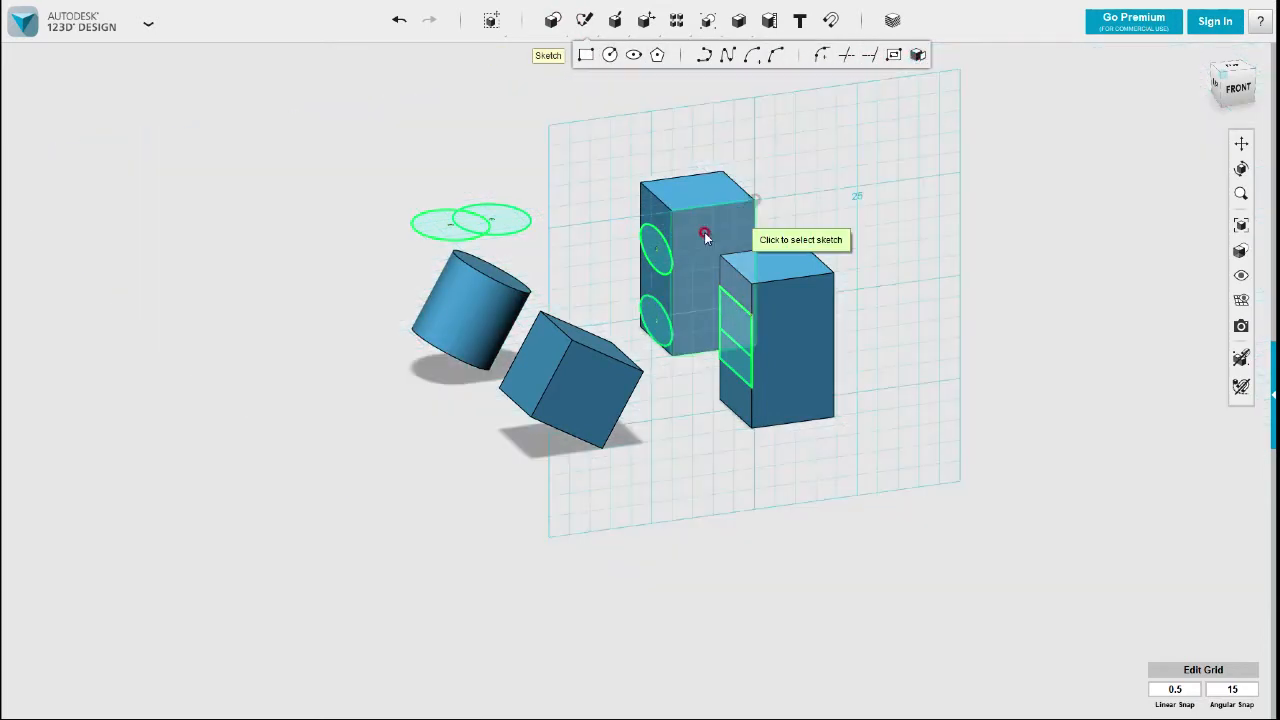
{"action": "mouse_move", "coordinate": [505, 289]}
{"action": "right_mouse_down"}
{"action": "mouse_move", "coordinate": [511, 280]}
{"action": "mouse_move", "coordinate": [503, 291]}
{"action": "right_mouse_up"}
{"action": "left_click", "coordinate": [500, 291]}
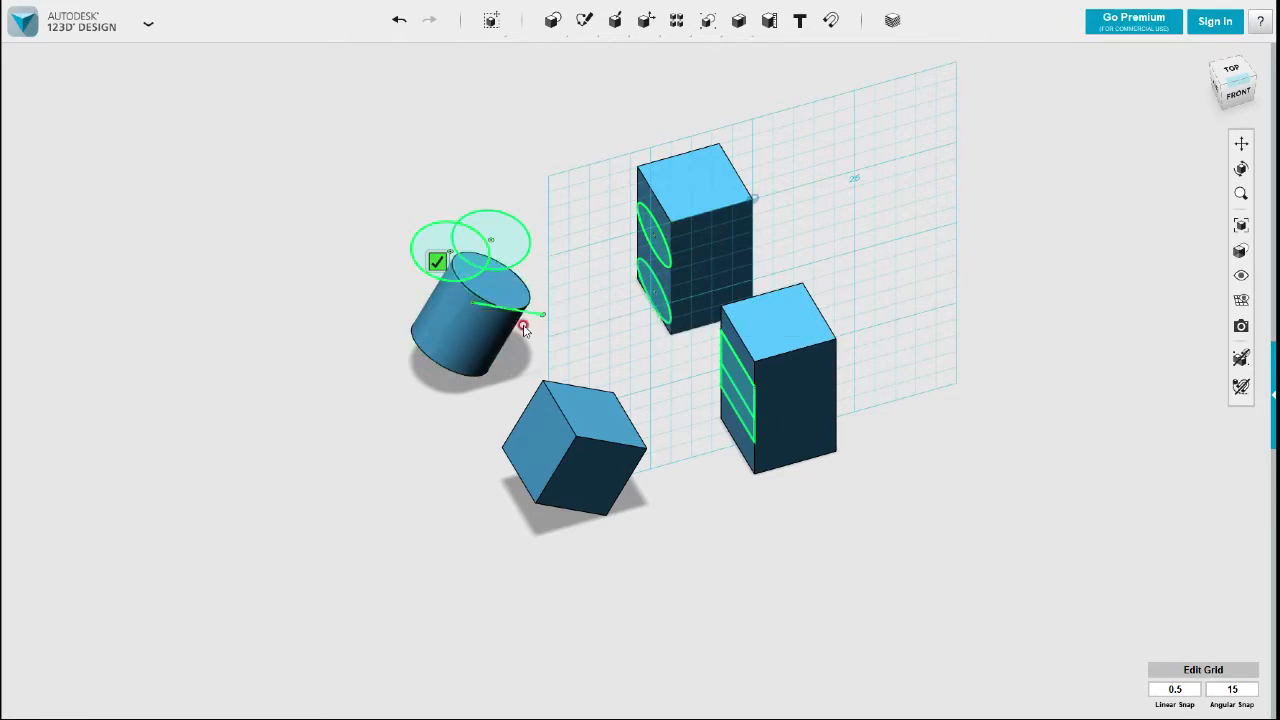
{"action": "left_click", "coordinate": [455, 376]}
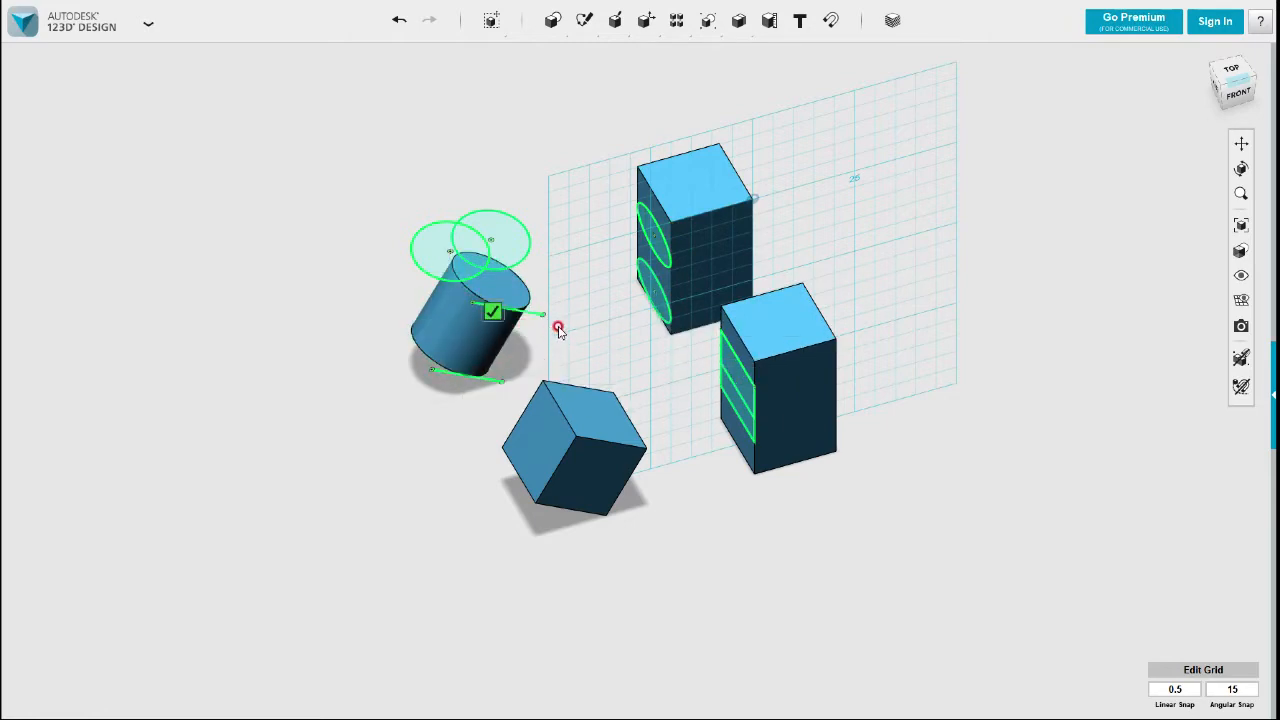
{"action": "left_click", "coordinate": [496, 310]}
Step: Duplicate the rear tall block without its projections and move the copy 50 mm farther back
{"action": "right_click_drag", "start_coordinate": [591, 306], "coordinate": [569, 314]}
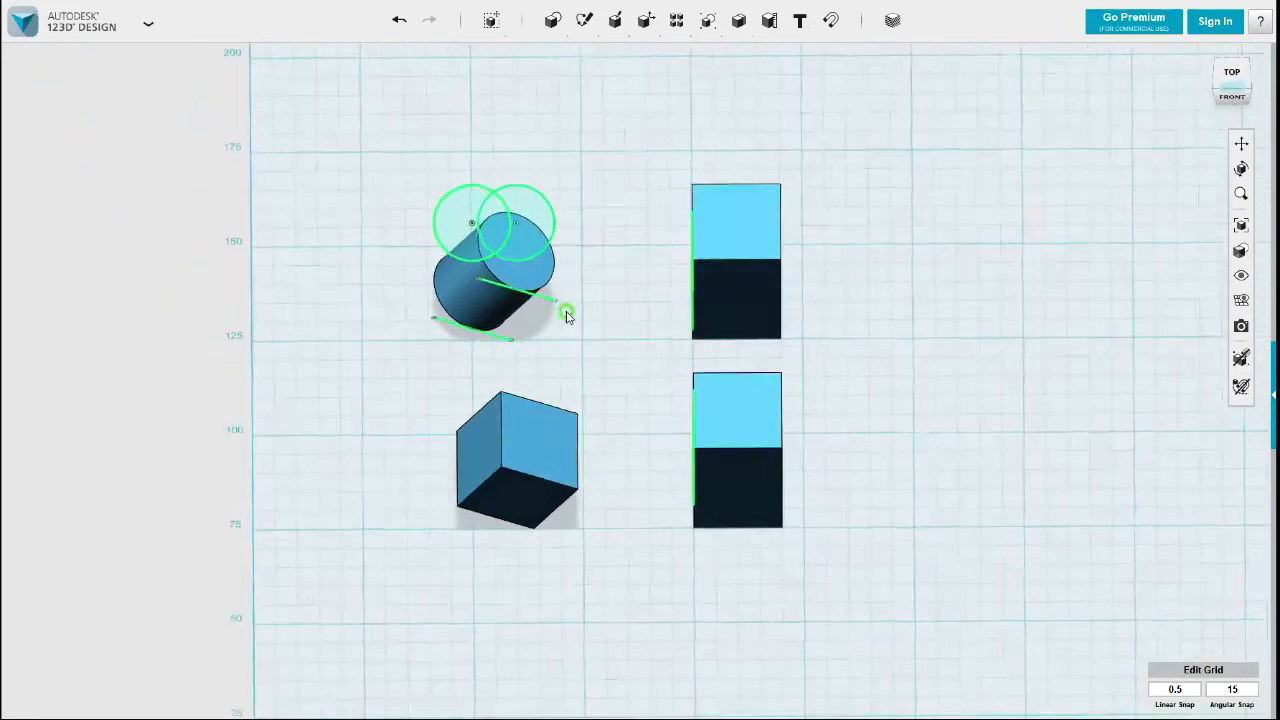
{"action": "scroll", "coordinate": [571, 298], "scroll_direction": "down", "scroll_amount": 2}
{"action": "middle_click_drag", "start_coordinate": [574, 283], "coordinate": [592, 349]}
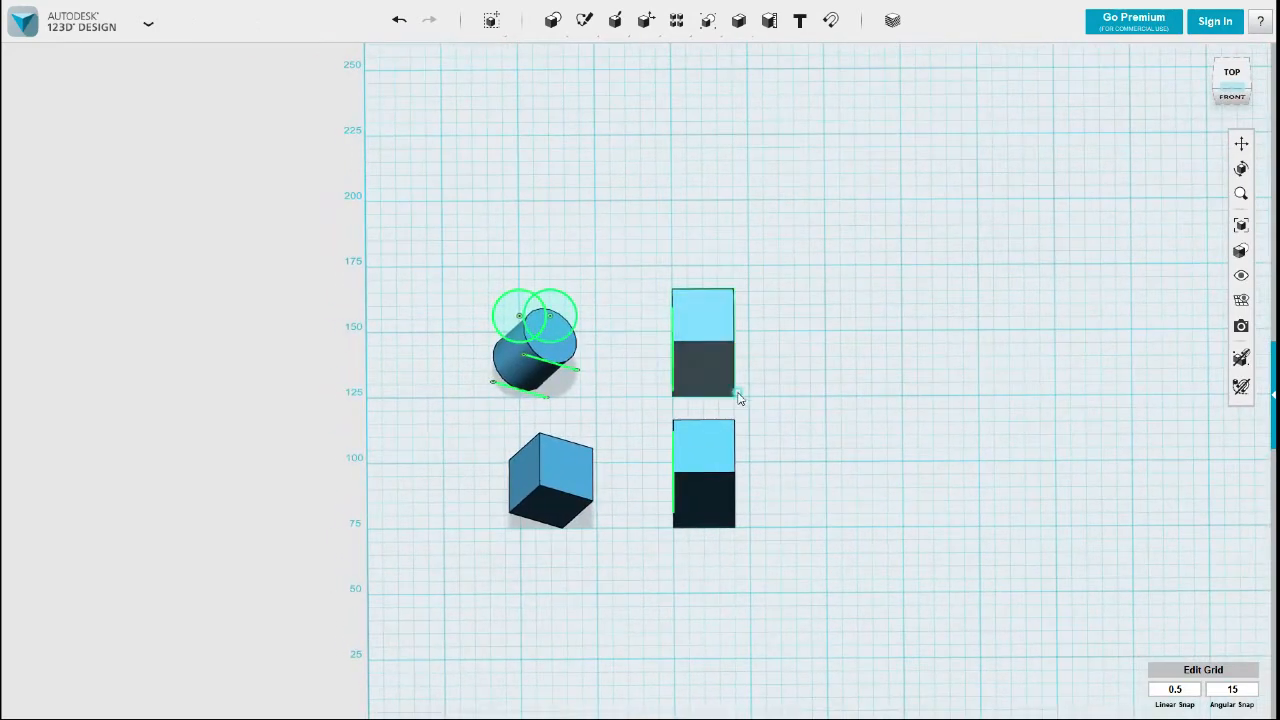
{"action": "left_click", "coordinate": [712, 316]}
{"action": "left_click", "coordinate": [1233, 79]}
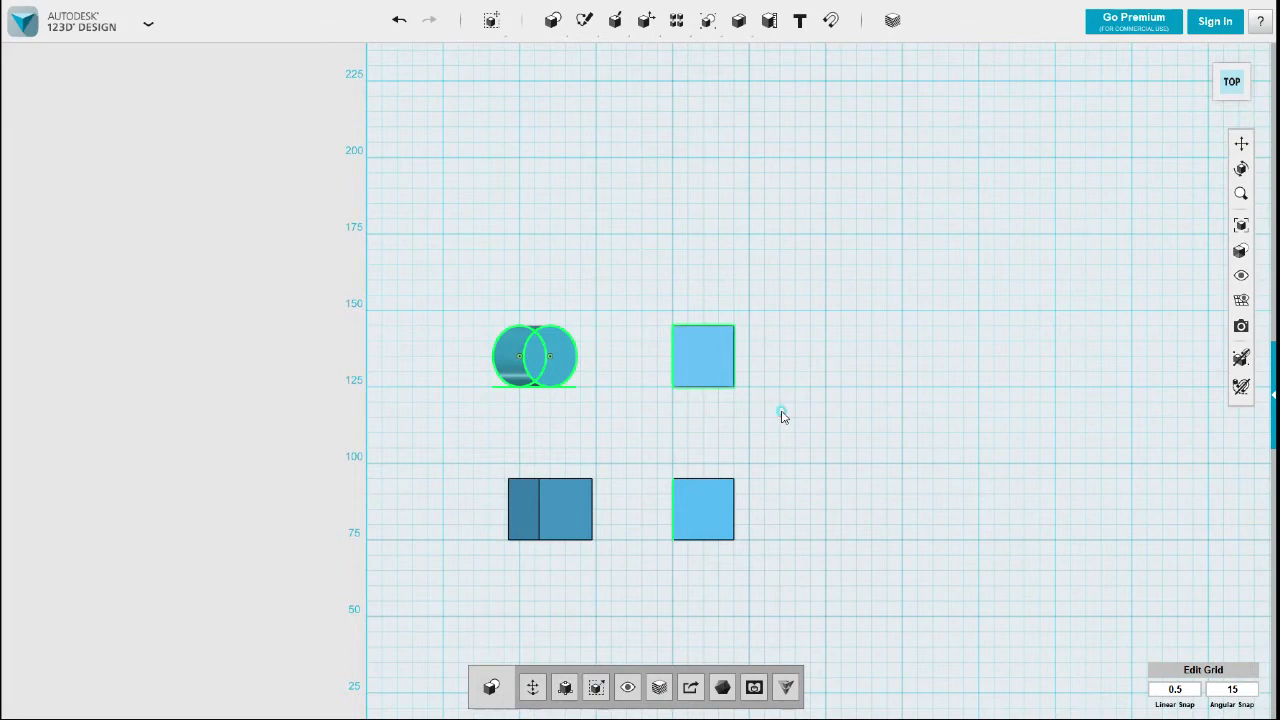
{"action": "right_click", "coordinate": [703, 305]}
{"action": "left_click", "coordinate": [714, 343]}
{"action": "left_click_drag", "start_coordinate": [706, 405], "coordinate": [718, 259]}
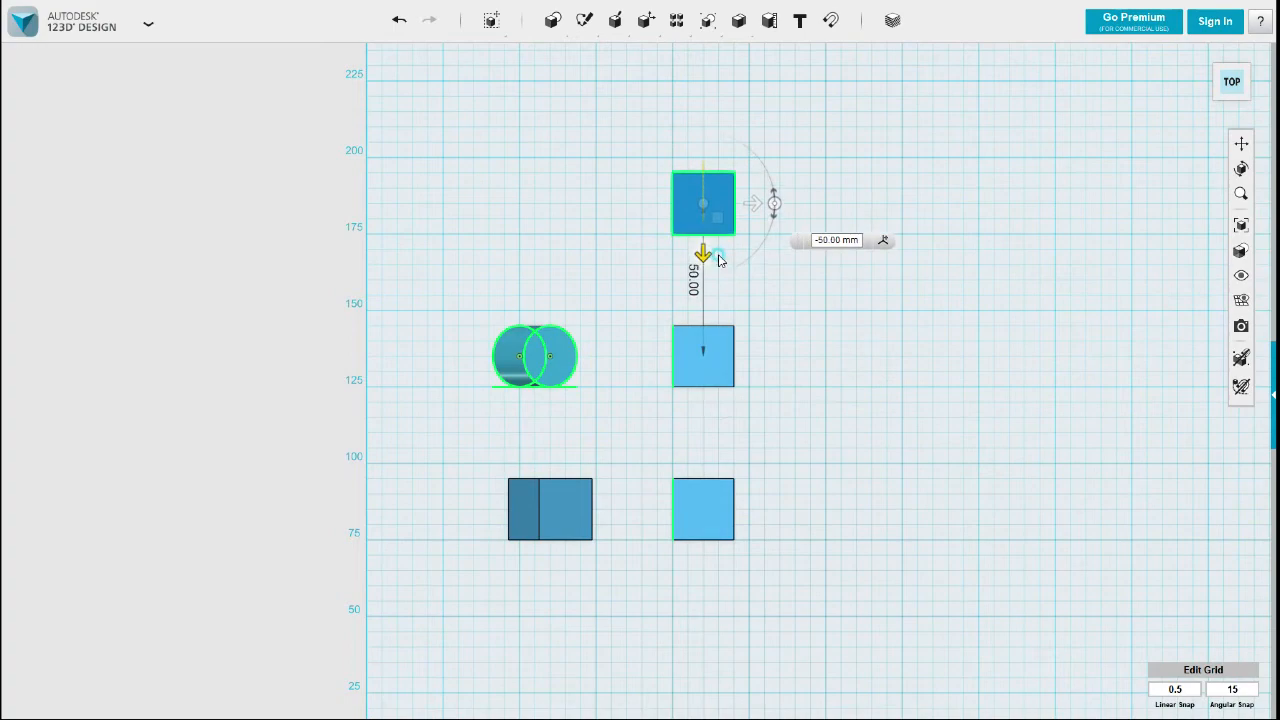
{"action": "right_click_drag", "start_coordinate": [818, 318], "coordinate": [771, 474]}
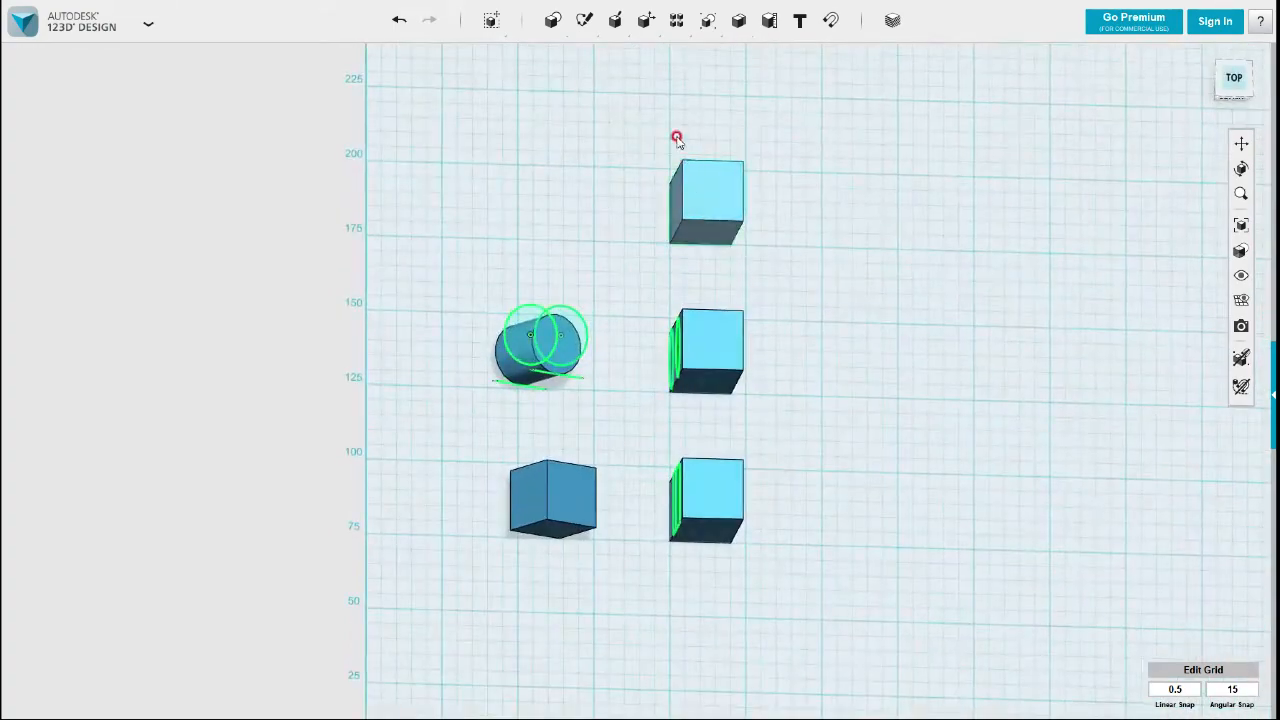
Step: Place a five-sided prism of radius 10 and height 20 behind the cylinder, facing the newest block, and select it
{"action": "left_click", "coordinate": [551, 22]}
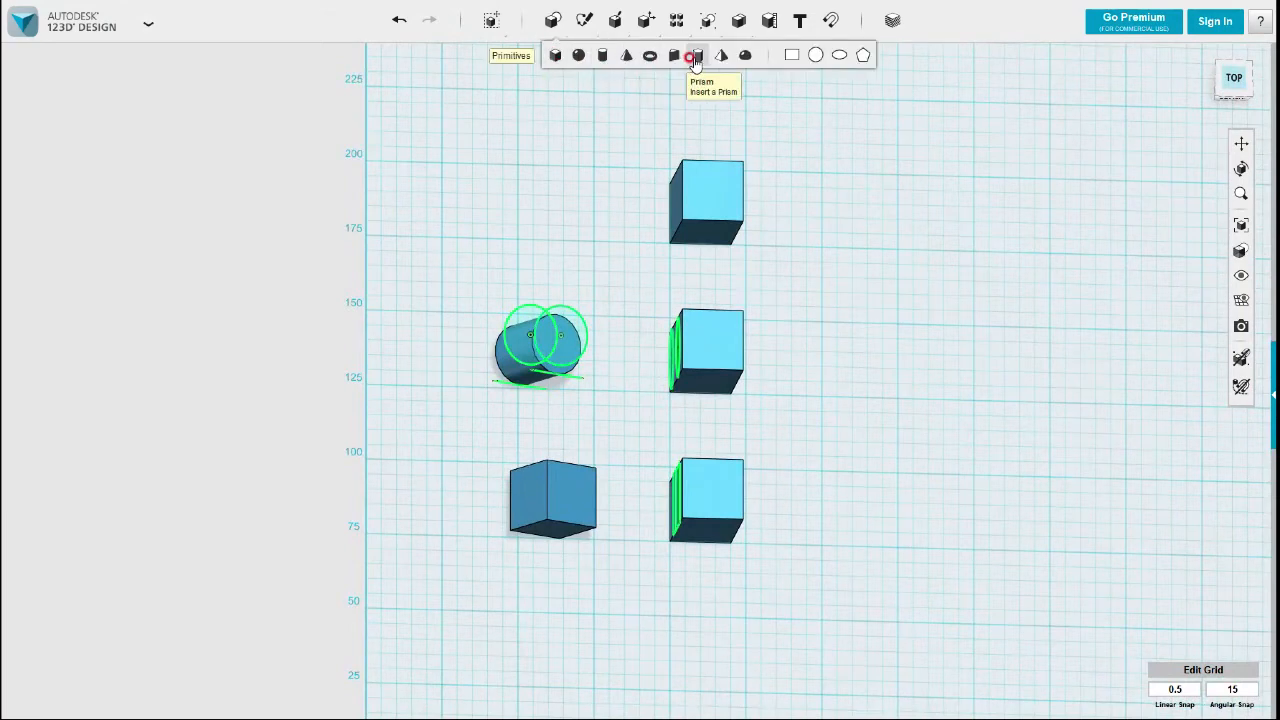
{"action": "left_click_drag", "start_coordinate": [637, 135], "coordinate": [554, 206]}
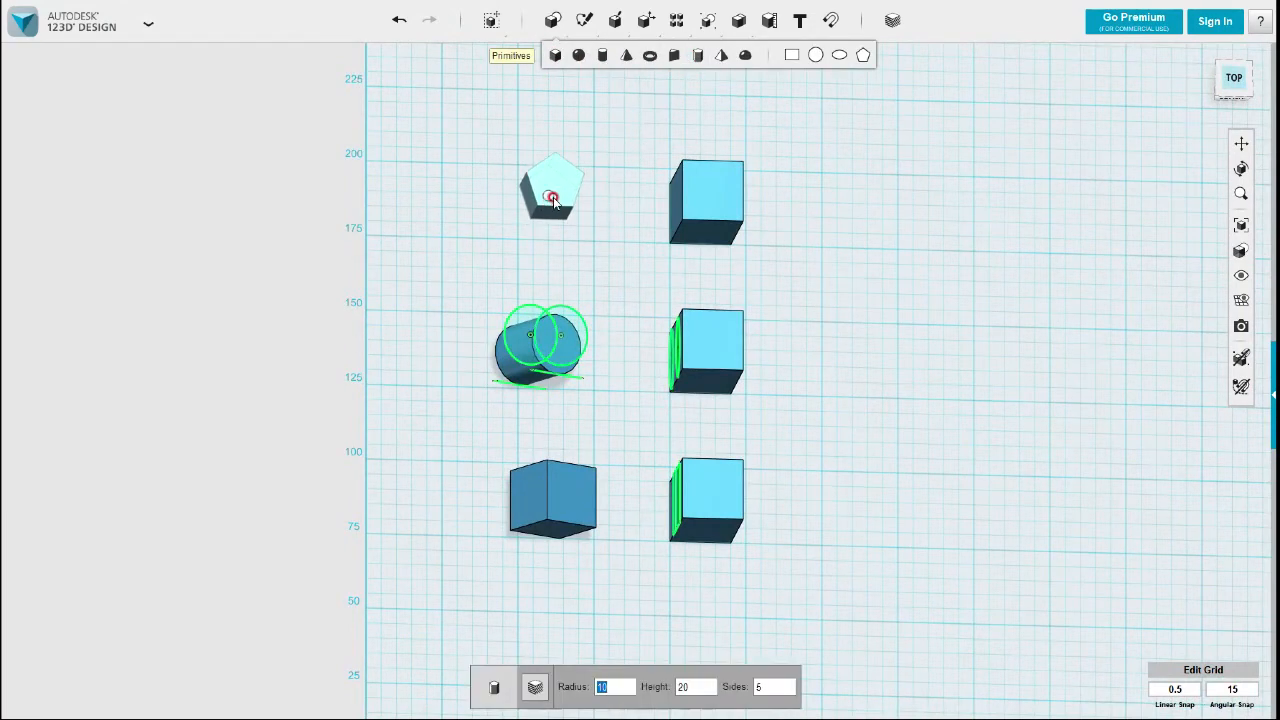
{"action": "left_click", "coordinate": [553, 198]}
{"action": "right_click_drag", "start_coordinate": [591, 223], "coordinate": [591, 160]}
{"action": "left_click", "coordinate": [585, 206]}
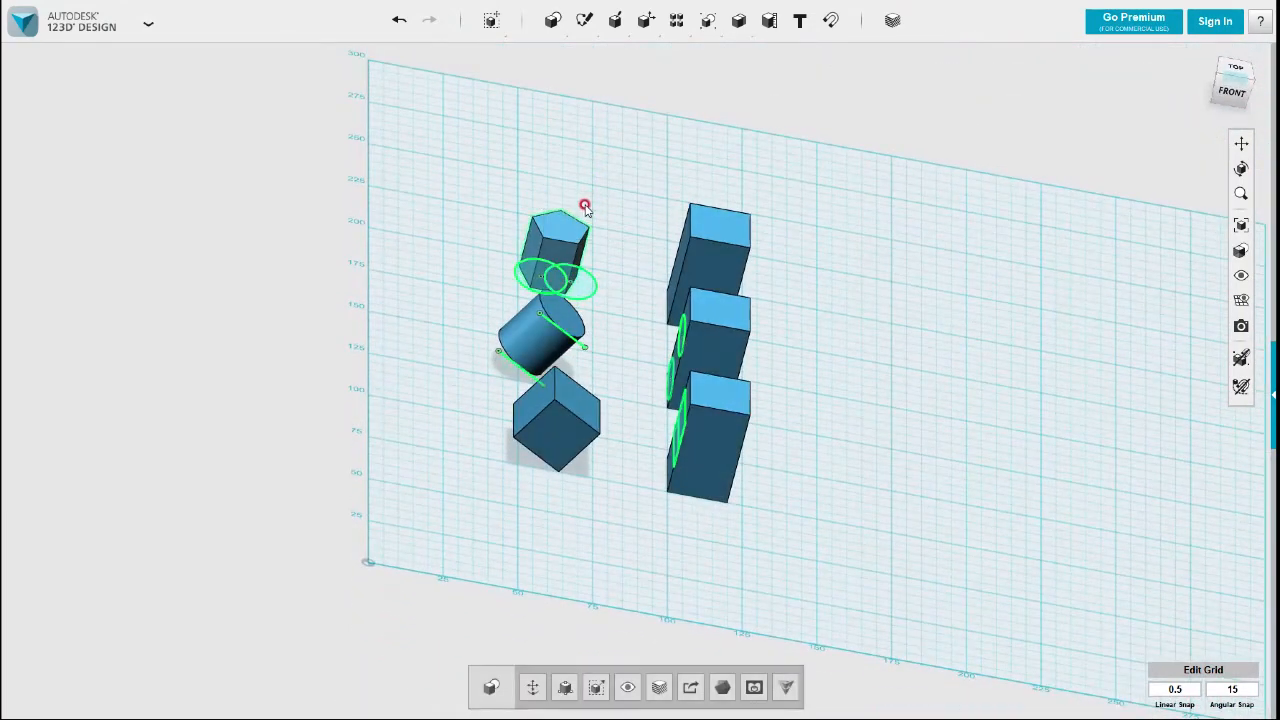
Step: Rotate the five-sided prism by -15 degrees so that it leans towards the blocks, and clear the selection
{"action": "left_click", "coordinate": [532, 687]}
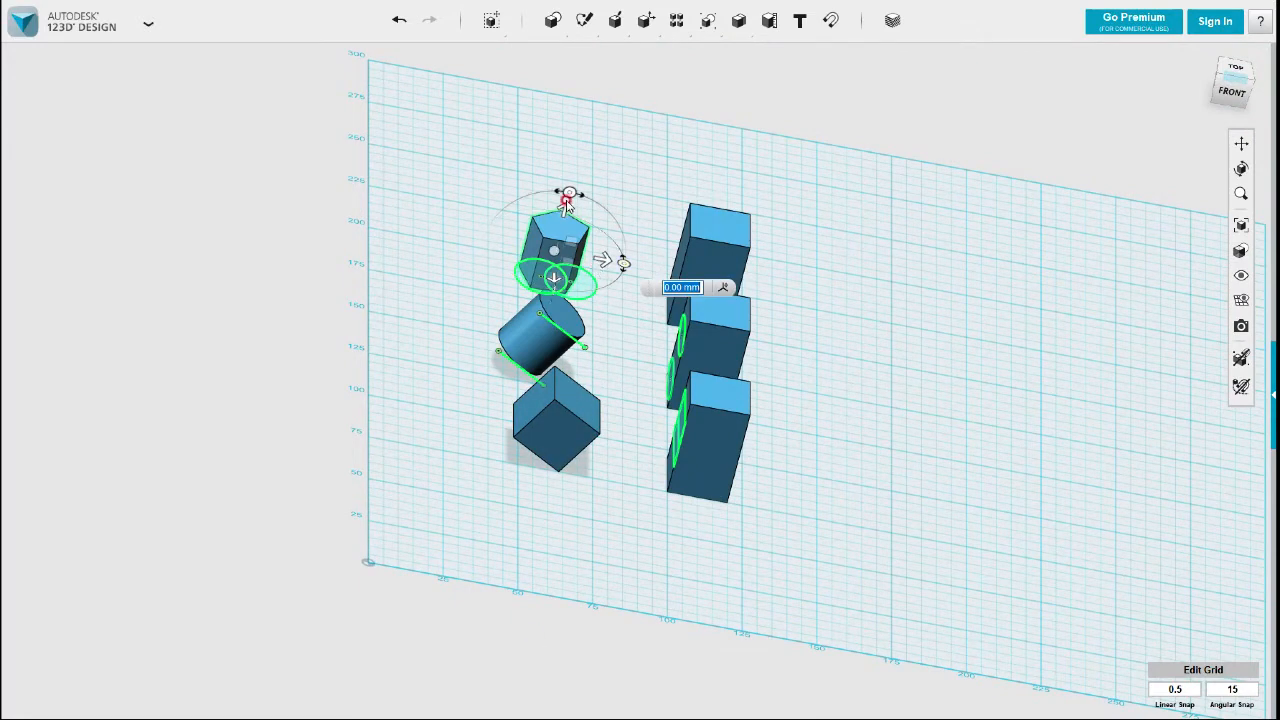
{"action": "key", "text": "Escape"}
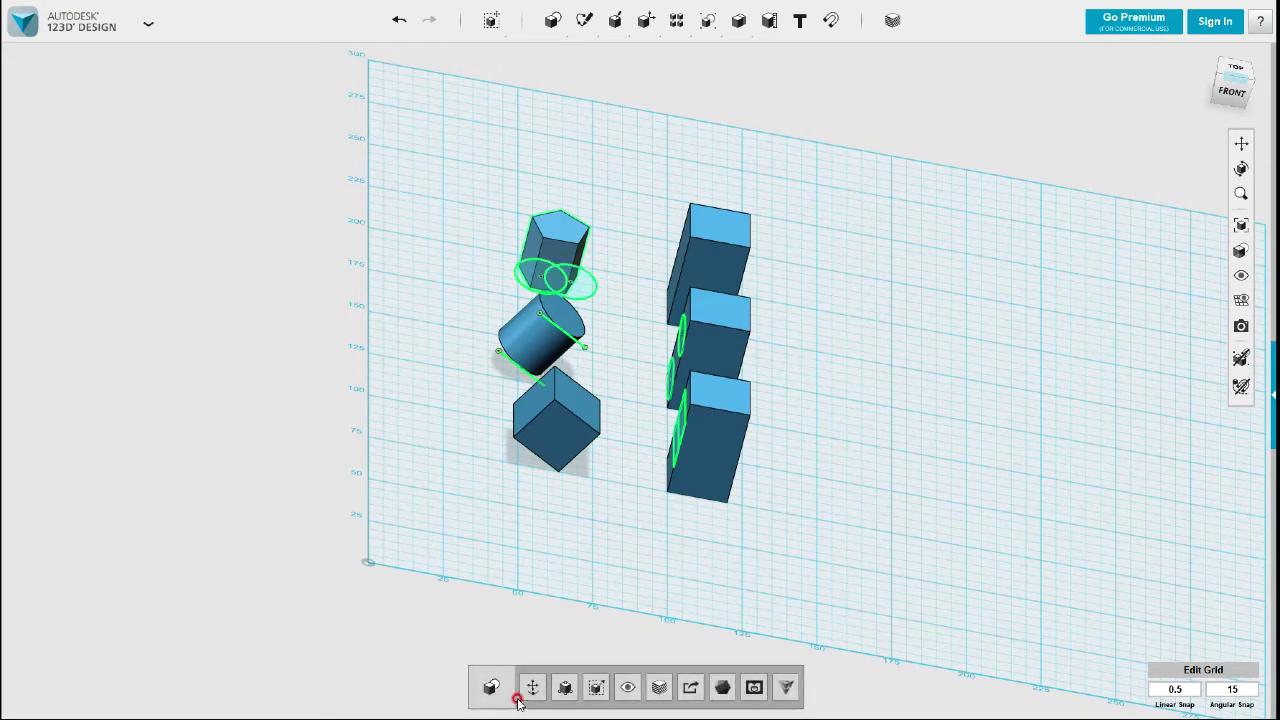
{"action": "left_click", "coordinate": [532, 687]}
{"action": "left_click_drag", "start_coordinate": [574, 190], "coordinate": [594, 204]}
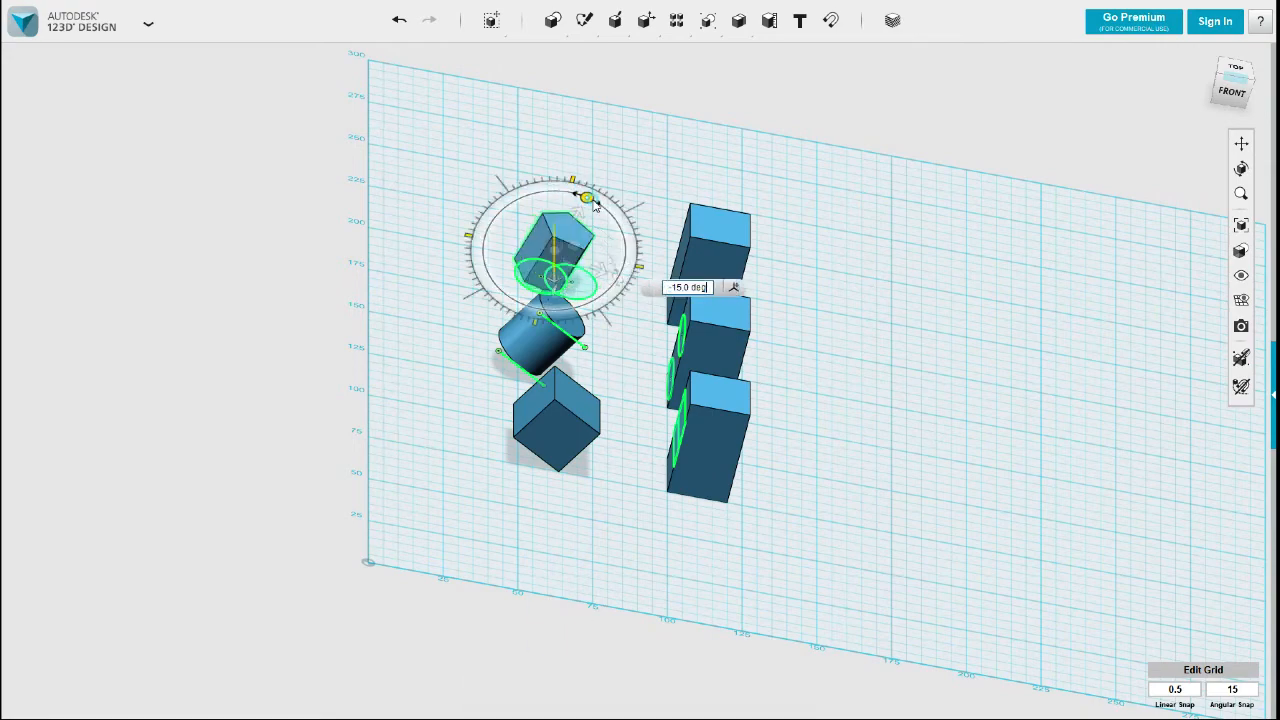
{"action": "mouse_move", "coordinate": [617, 277]}
{"action": "right_mouse_down"}
{"action": "mouse_move", "coordinate": [671, 246]}
{"action": "mouse_move", "coordinate": [597, 223]}
{"action": "mouse_move", "coordinate": [507, 227]}
{"action": "mouse_move", "coordinate": [590, 291]}
{"action": "mouse_move", "coordinate": [585, 396]}
{"action": "mouse_move", "coordinate": [543, 414]}
{"action": "right_mouse_up"}
{"action": "left_click", "coordinate": [712, 444]}
{"action": "left_click", "coordinate": [757, 429]}
{"action": "left_click", "coordinate": [777, 540]}
Step: Project the tilted prism's end faces and connecting side edges onto the plane of the newest block's facing side
{"action": "scroll", "coordinate": [737, 463], "scroll_direction": "up", "scroll_amount": 4}
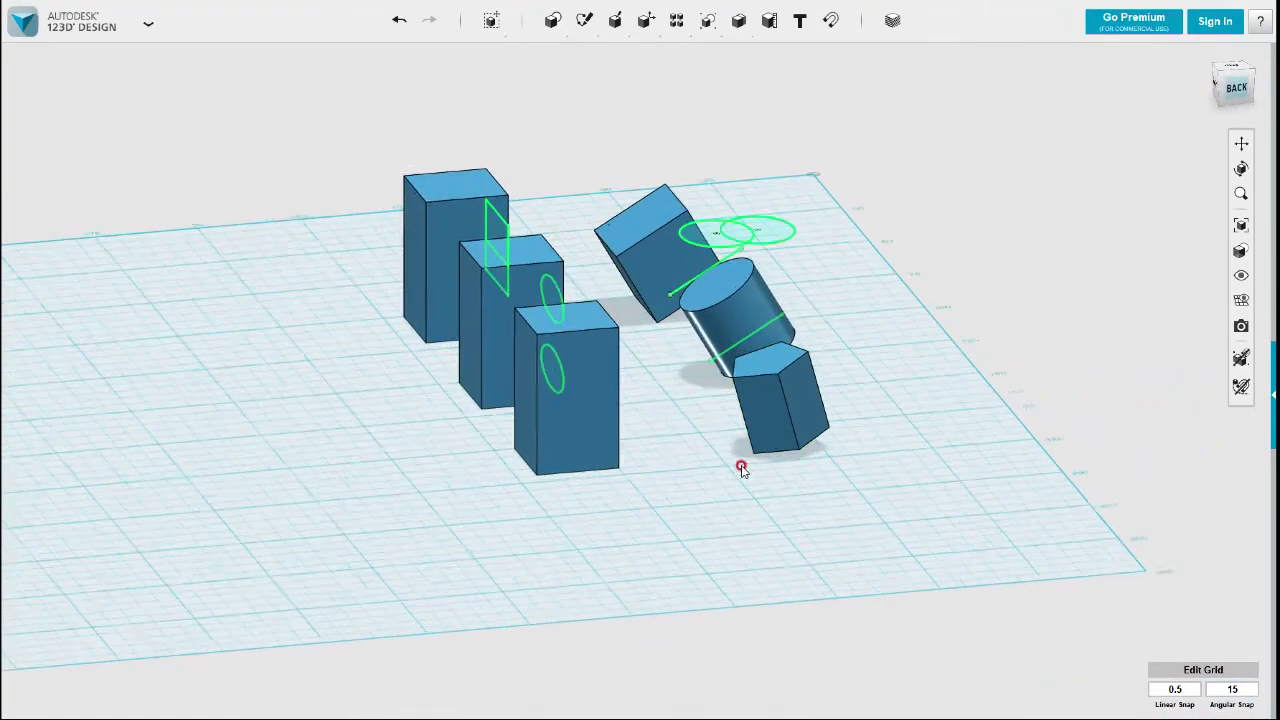
{"action": "right_click_drag", "start_coordinate": [721, 497], "coordinate": [669, 474]}
{"action": "mouse_move", "coordinate": [553, 21]}
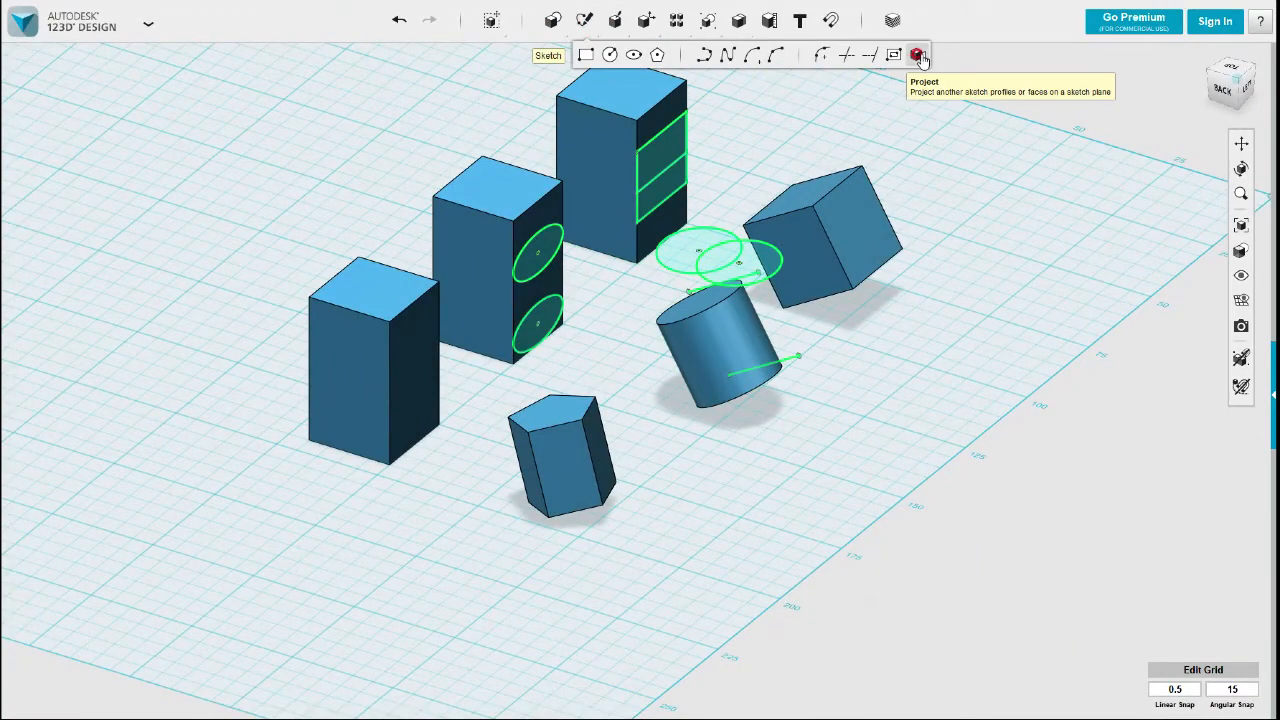
{"action": "left_click", "coordinate": [917, 54]}
{"action": "left_click", "coordinate": [417, 356]}
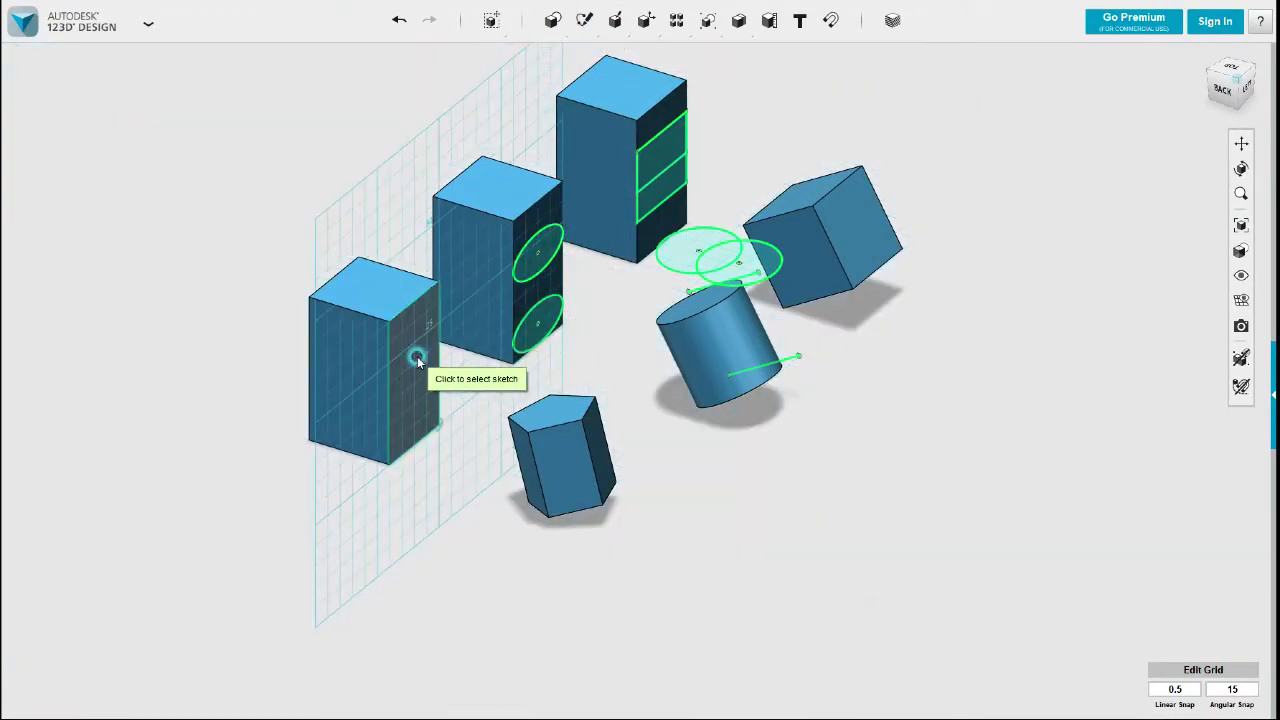
{"action": "left_click", "coordinate": [586, 435]}
{"action": "right_click_drag", "start_coordinate": [650, 457], "coordinate": [598, 466]}
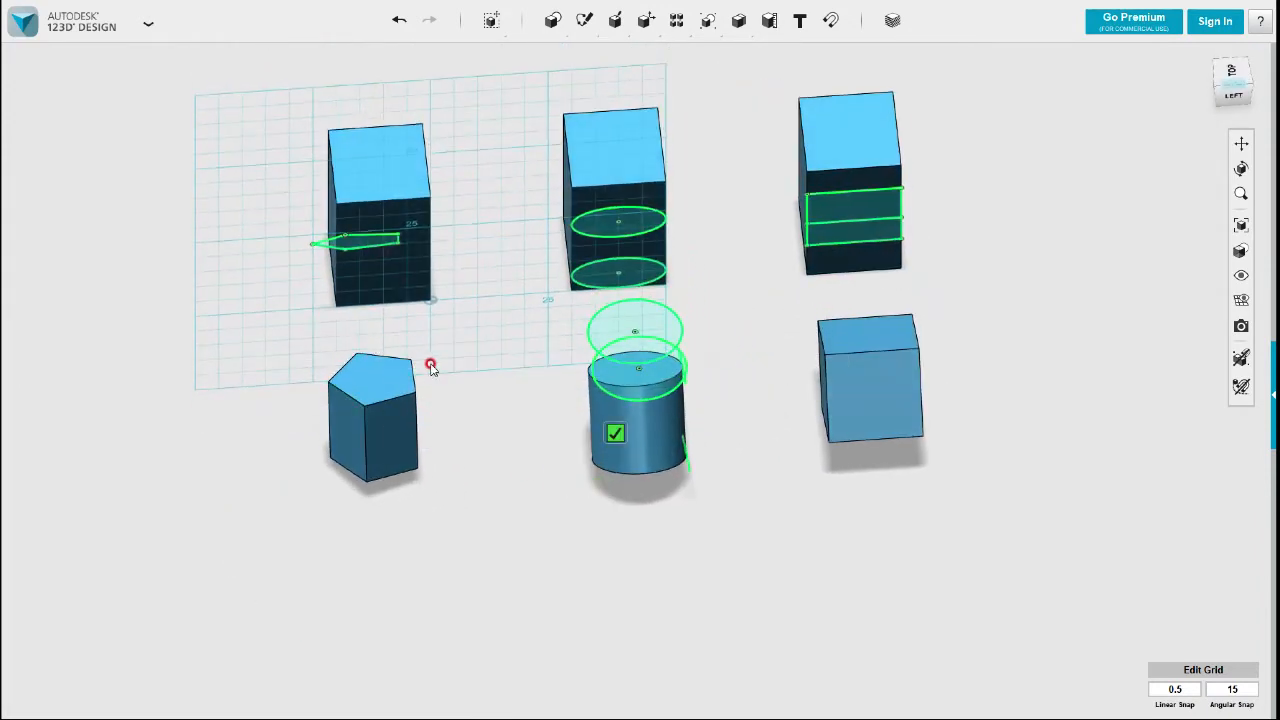
{"action": "right_click_drag", "start_coordinate": [500, 391], "coordinate": [440, 344]}
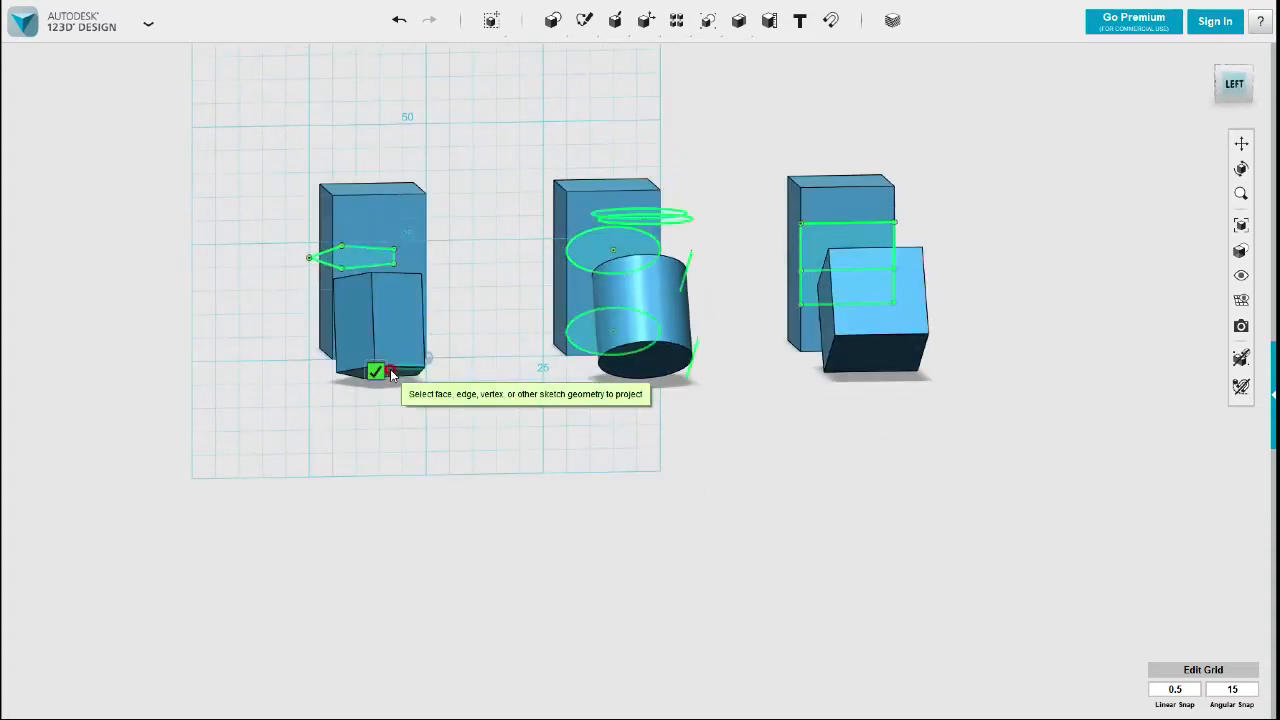
{"action": "right_click_drag", "start_coordinate": [471, 391], "coordinate": [566, 505]}
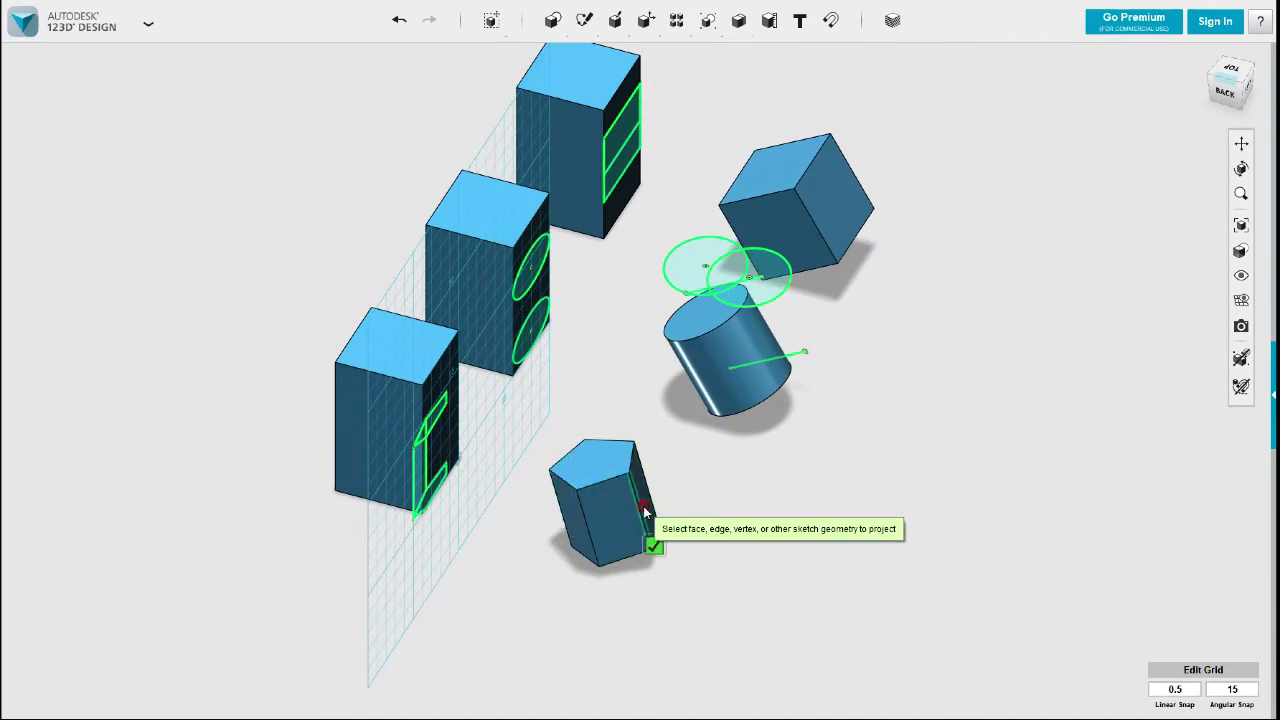
{"action": "right_click_drag", "start_coordinate": [717, 514], "coordinate": [948, 536]}
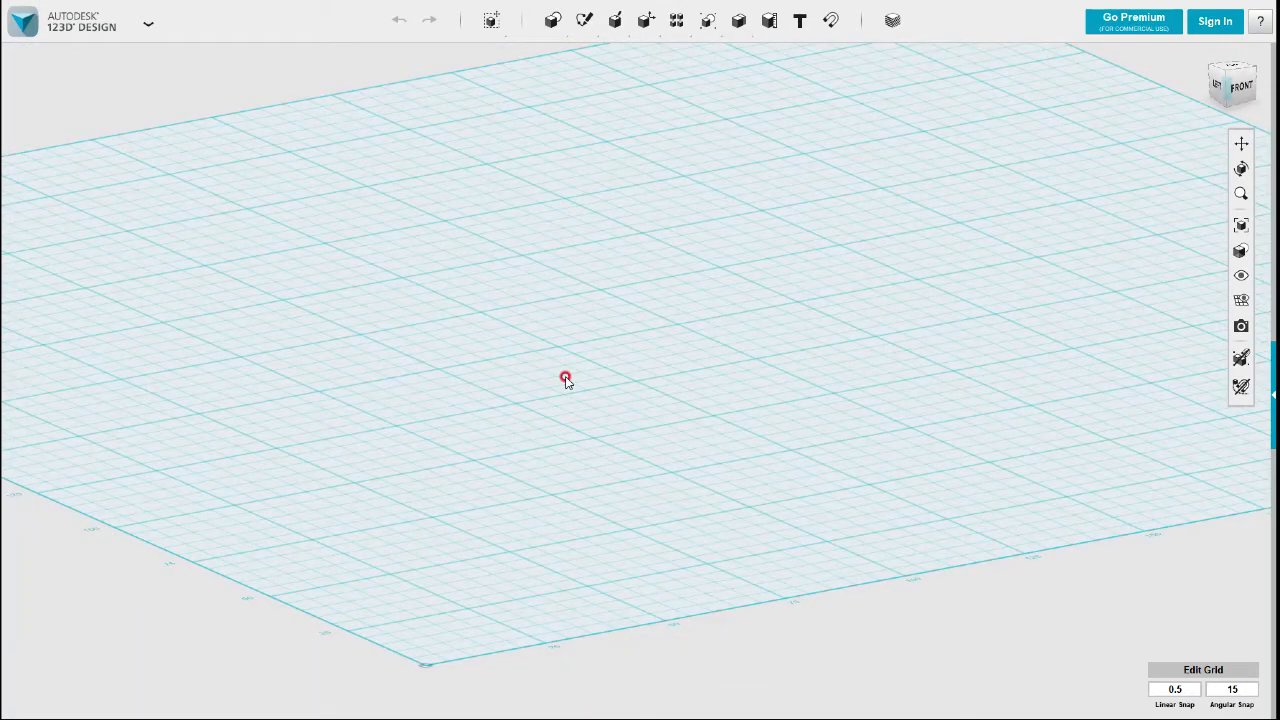
Step: Place a box 20 mm long, 20 mm wide and 20 mm high on the empty grid
{"action": "right_click_drag", "start_coordinate": [848, 366], "coordinate": [905, 343]}
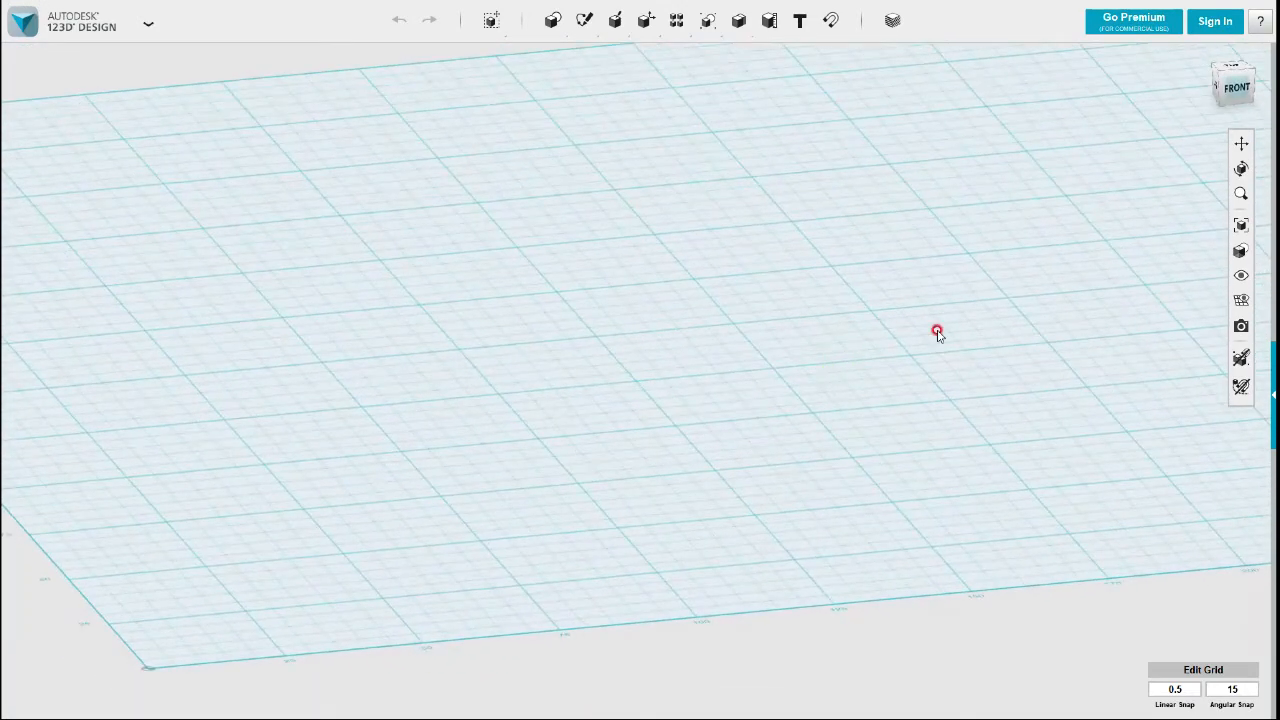
{"action": "right_click_drag", "start_coordinate": [606, 267], "coordinate": [618, 268]}
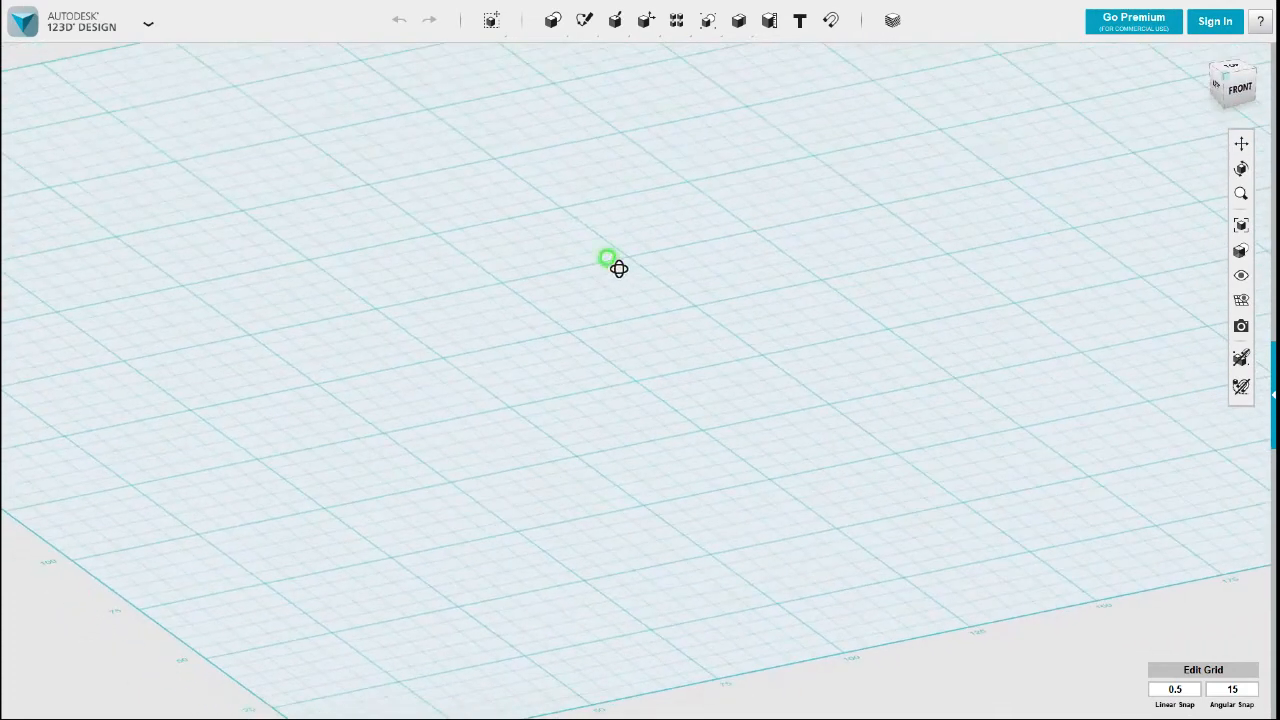
{"action": "mouse_move", "coordinate": [553, 36]}
{"action": "left_click", "coordinate": [555, 58]}
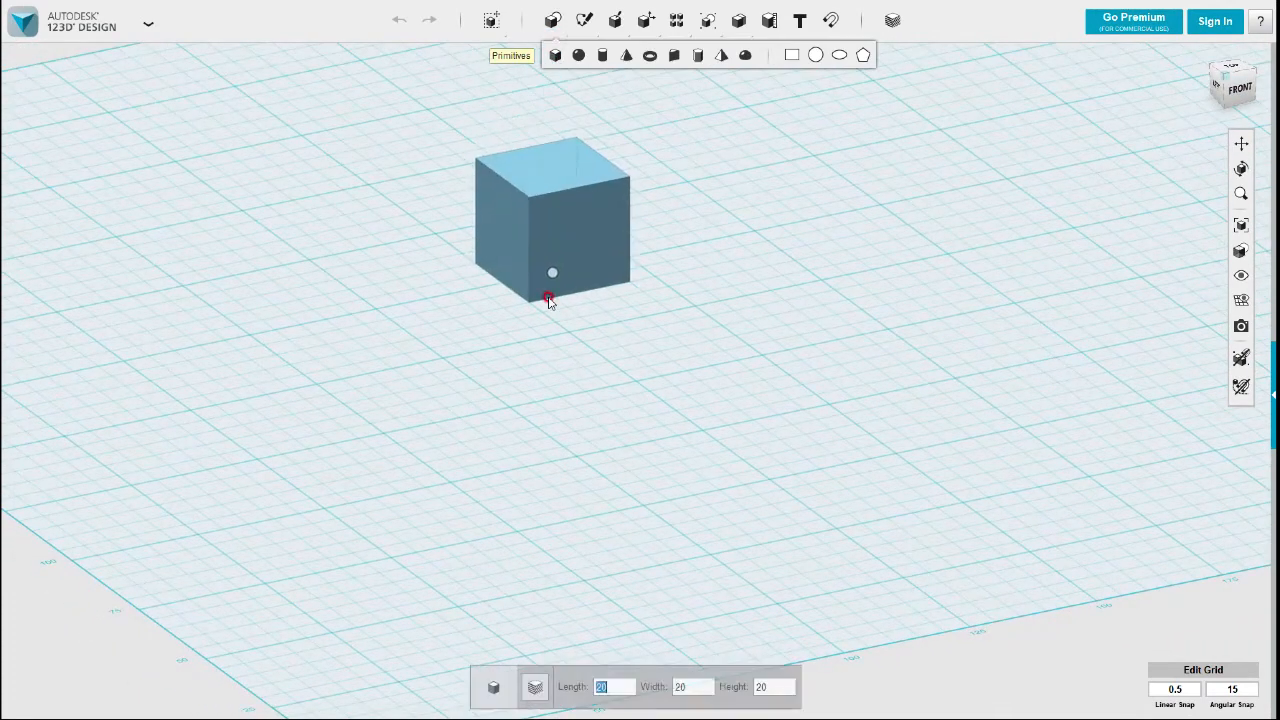
{"action": "left_click", "coordinate": [529, 376]}
{"action": "right_click_drag", "start_coordinate": [681, 441], "coordinate": [668, 442]}
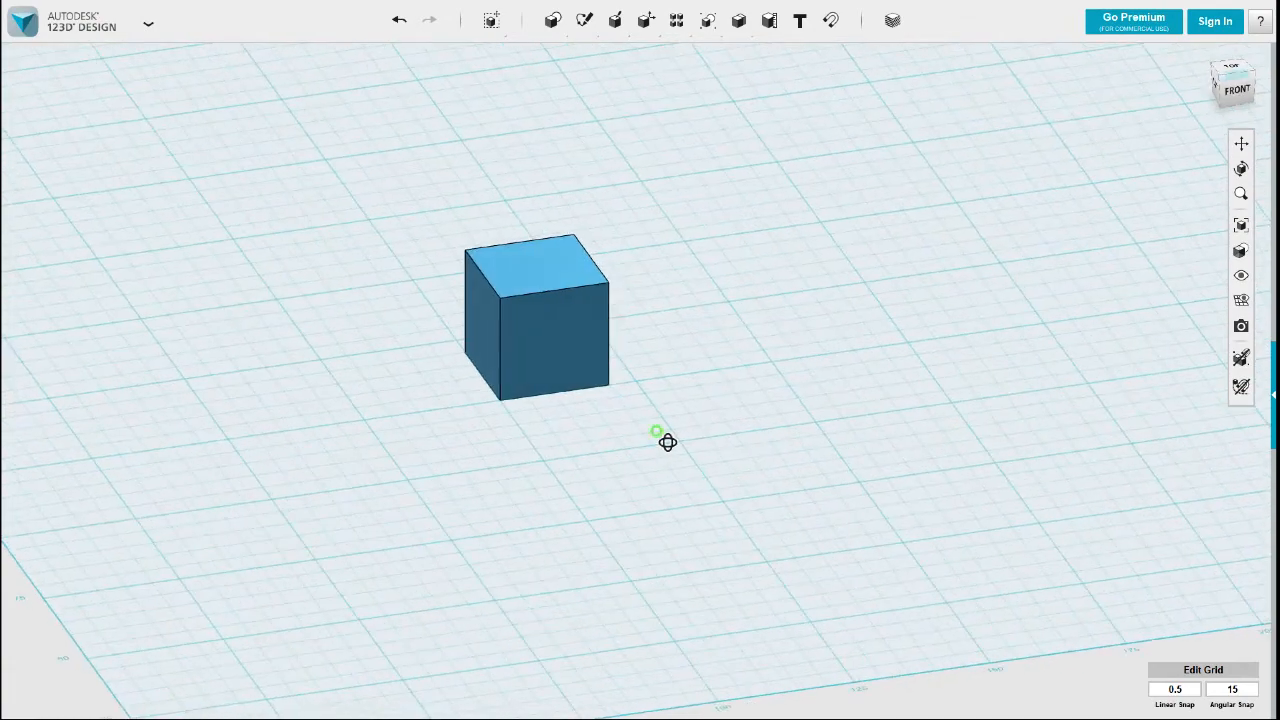
{"action": "right_click_drag", "start_coordinate": [625, 399], "coordinate": [643, 403]}
Step: Move the box a short distance along the grid, try its rotation handle, and clear the selection
{"action": "left_click_drag", "start_coordinate": [657, 428], "coordinate": [423, 194]}
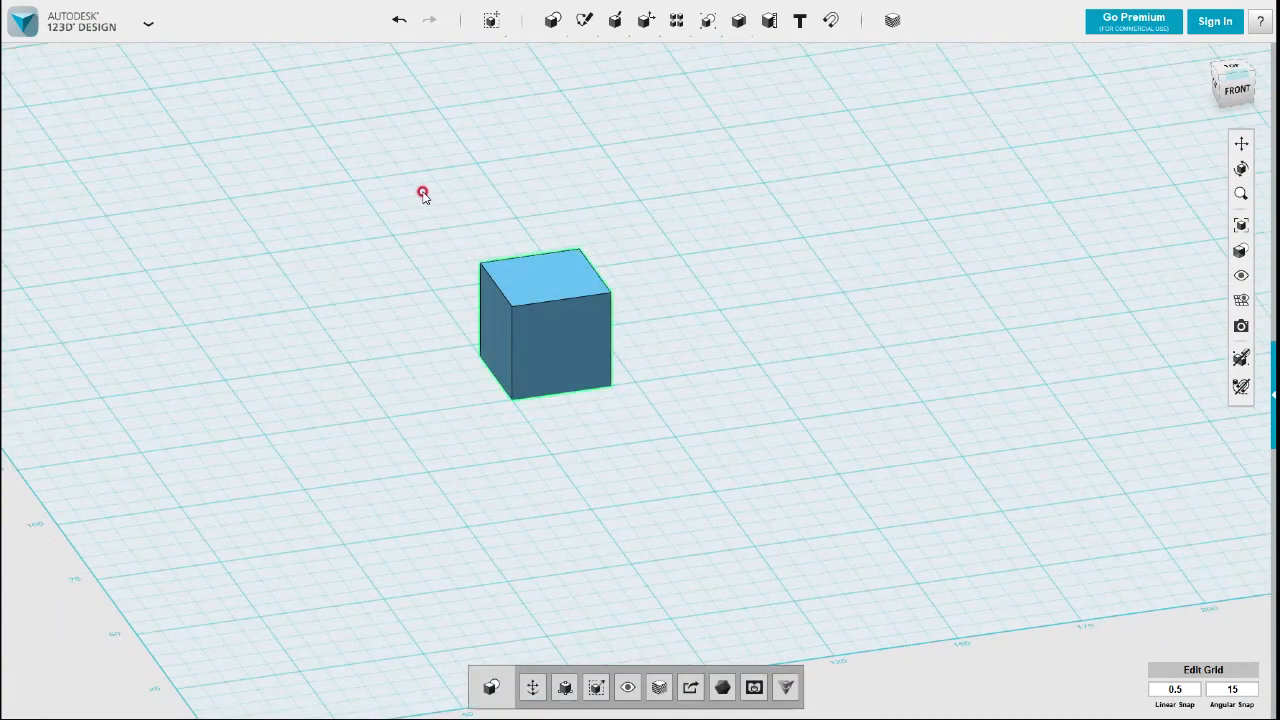
{"action": "left_click", "coordinate": [536, 687]}
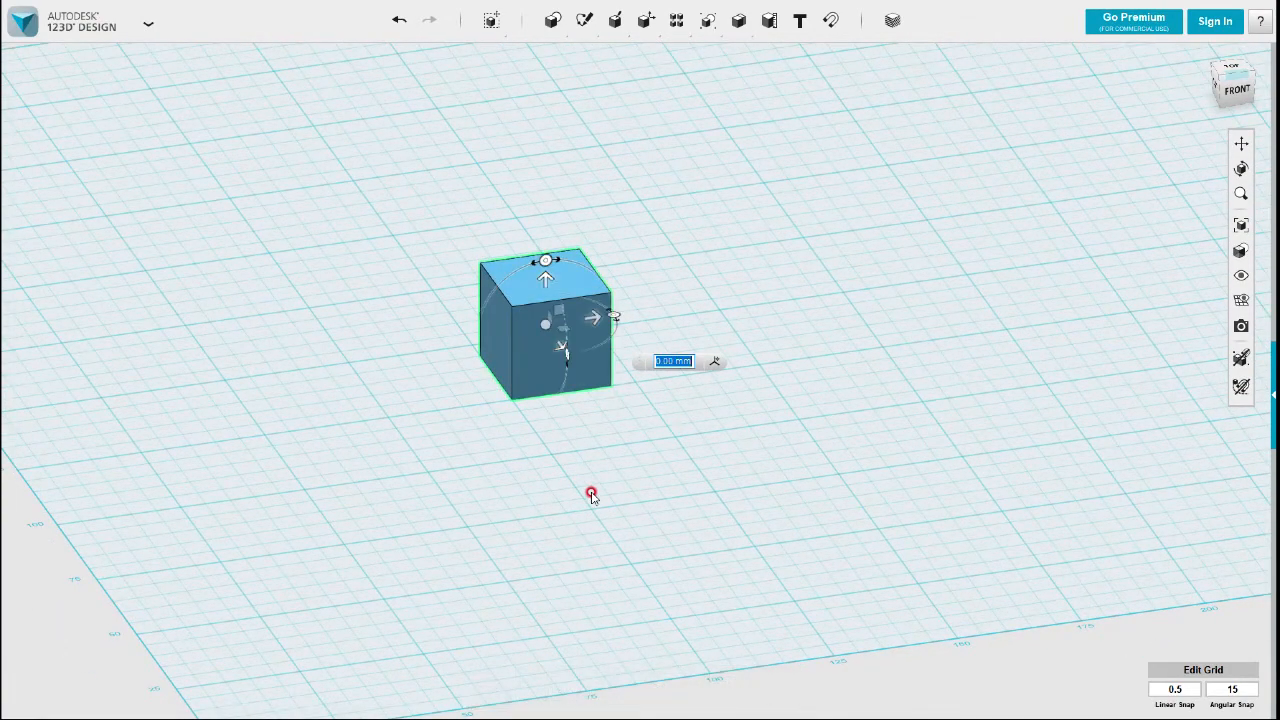
{"action": "left_click_drag", "start_coordinate": [598, 320], "coordinate": [588, 347]}
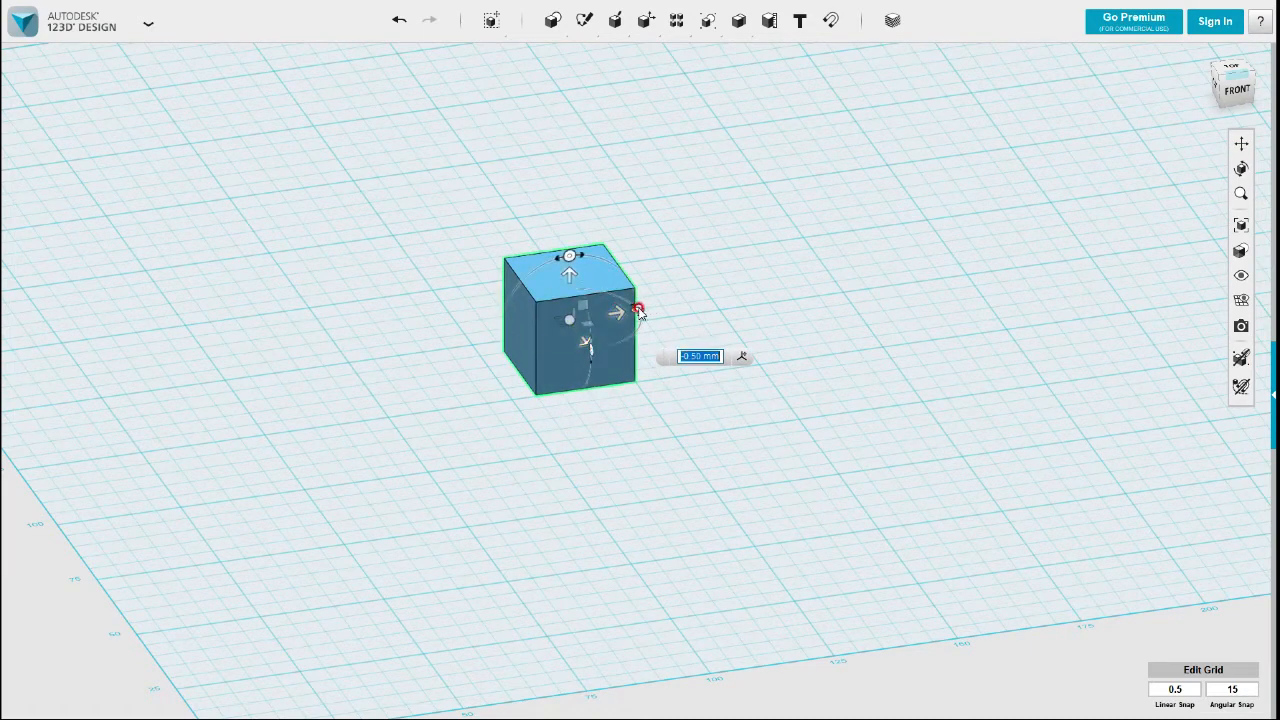
{"action": "left_click_drag", "start_coordinate": [639, 311], "coordinate": [572, 268]}
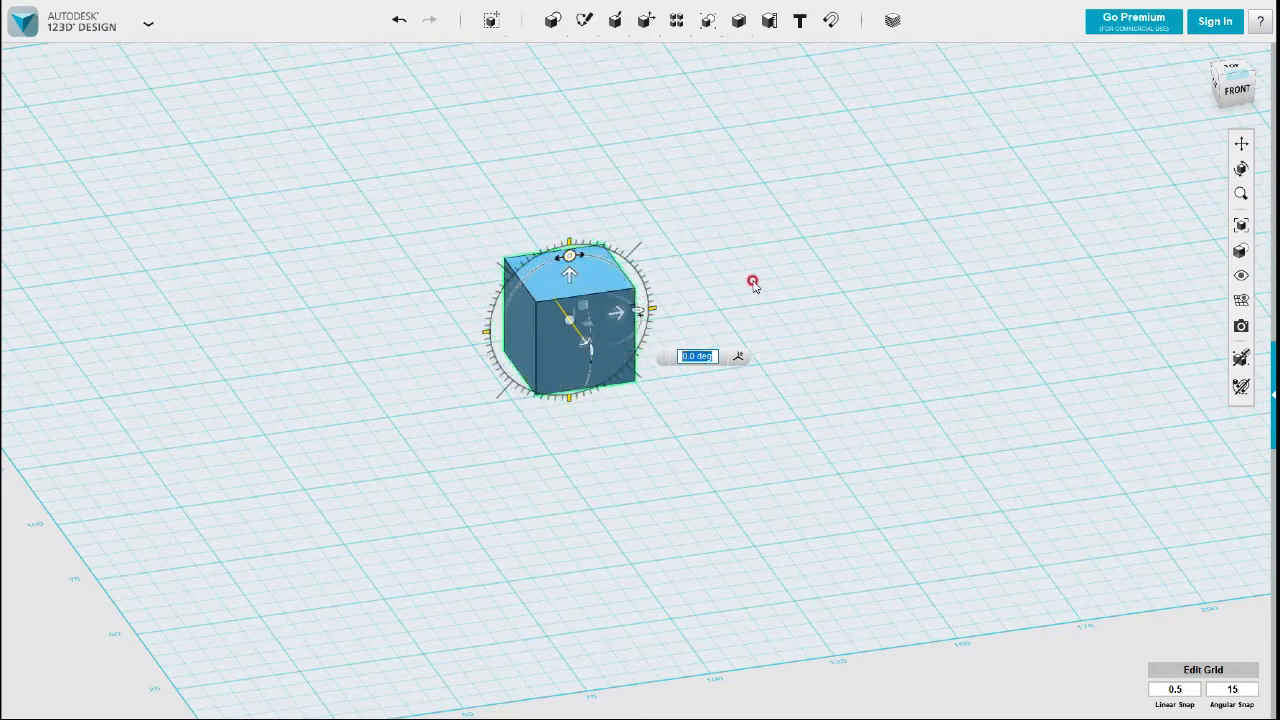
{"action": "left_click", "coordinate": [734, 309]}
Step: Select the box for moving and reorient the manipulator from the centre to the lower right corner of the front face
{"action": "left_click_drag", "start_coordinate": [710, 452], "coordinate": [433, 193]}
{"action": "left_click", "coordinate": [530, 690]}
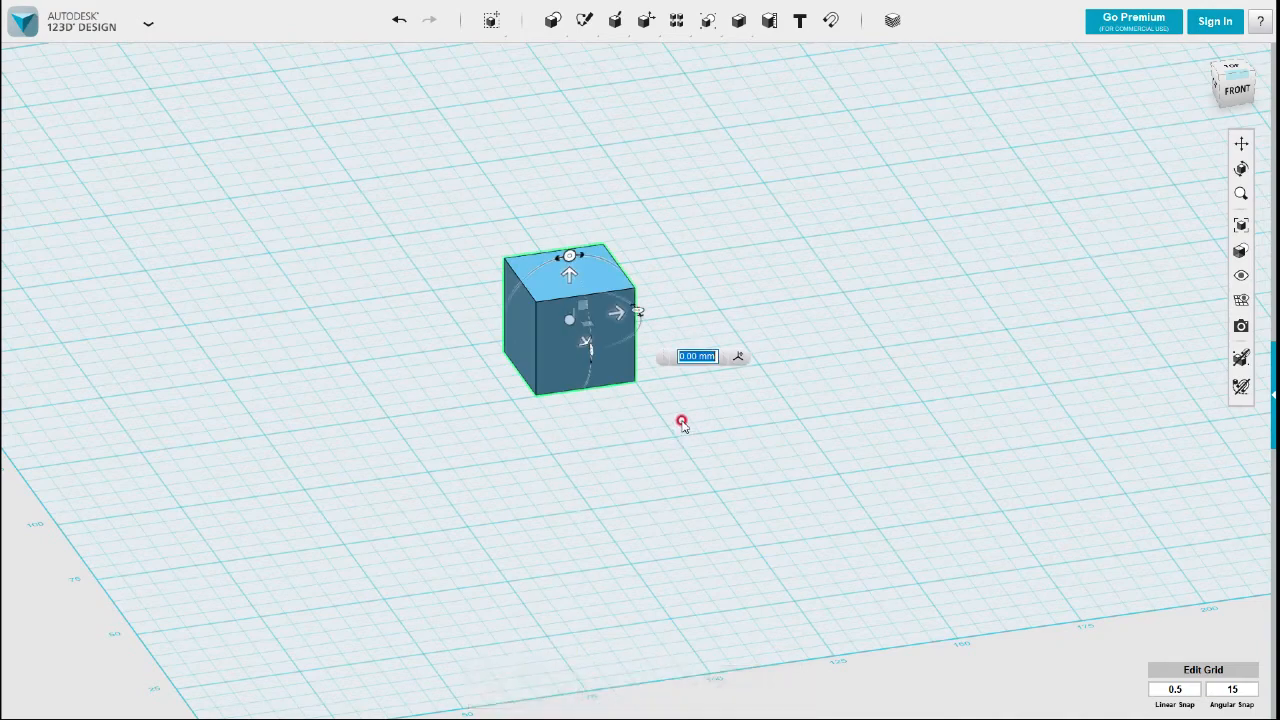
{"action": "scroll", "coordinate": [680, 423], "scroll_direction": "up", "scroll_amount": 3}
{"action": "right_click_drag", "start_coordinate": [505, 334], "coordinate": [523, 342]}
{"action": "middle_click_drag", "start_coordinate": [531, 329], "coordinate": [544, 374]}
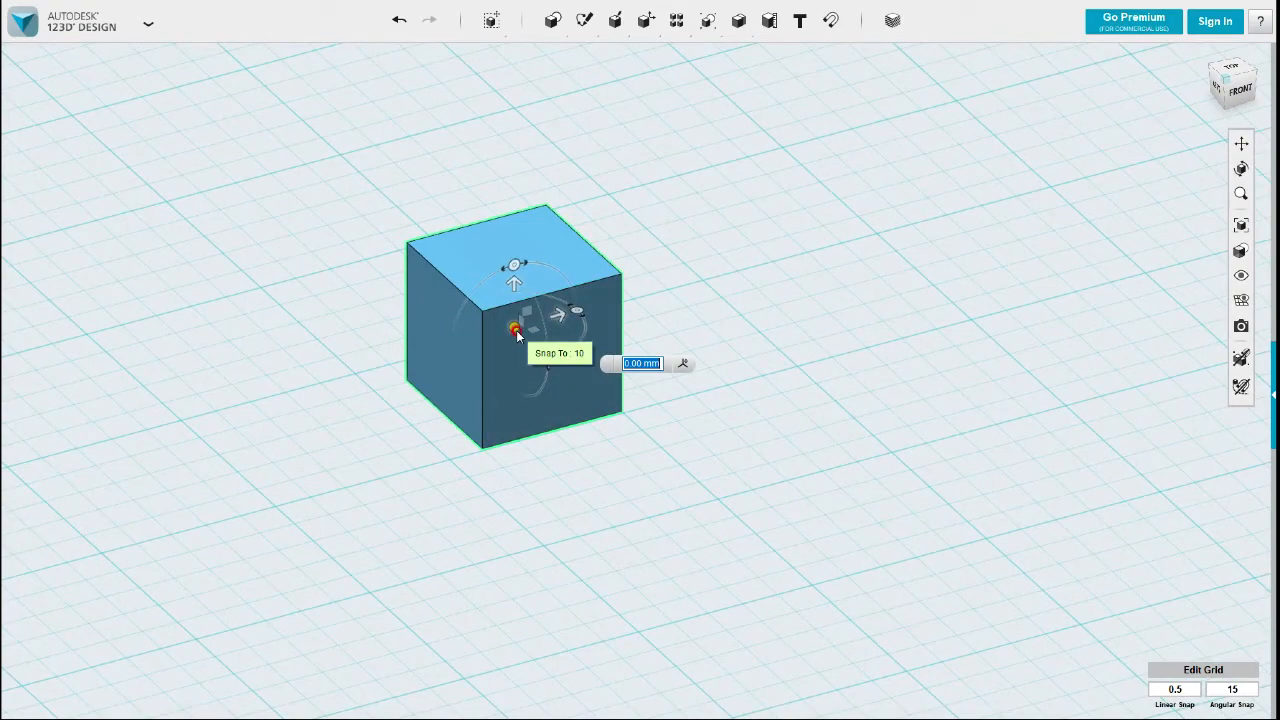
{"action": "right_click_drag", "start_coordinate": [480, 417], "coordinate": [485, 445]}
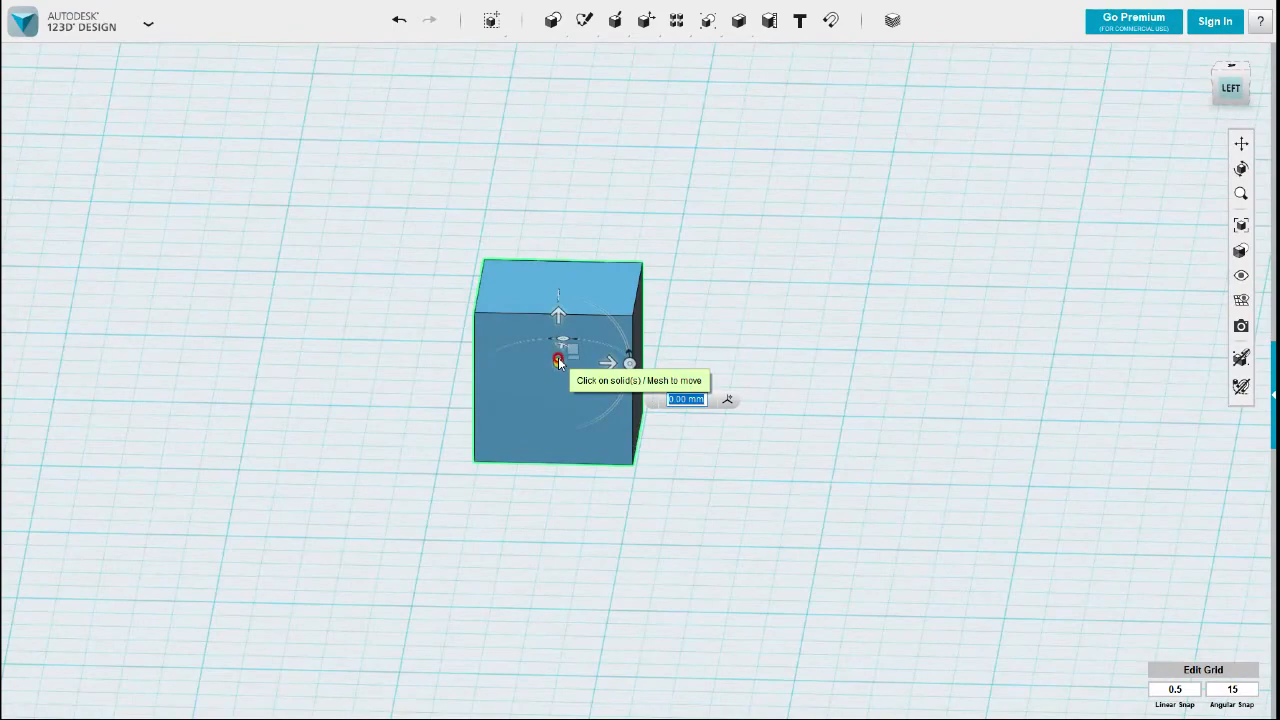
{"action": "right_click_drag", "start_coordinate": [717, 277], "coordinate": [696, 351]}
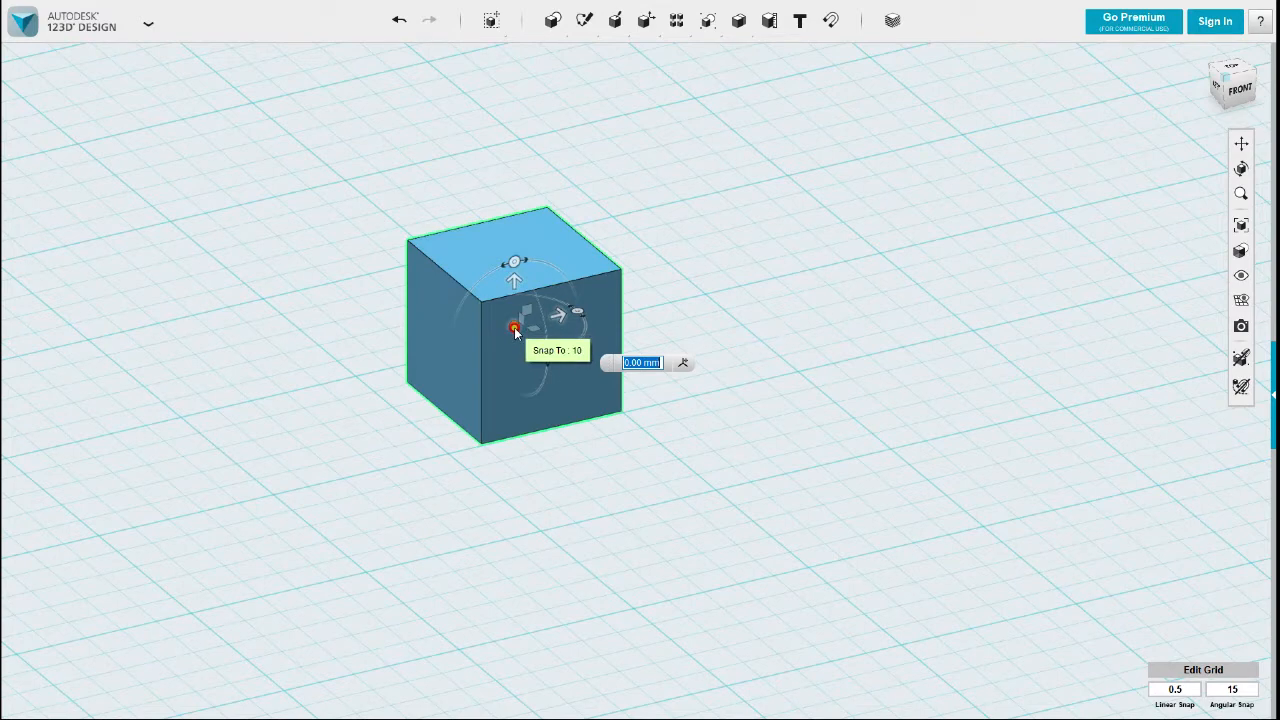
{"action": "left_click", "coordinate": [514, 329]}
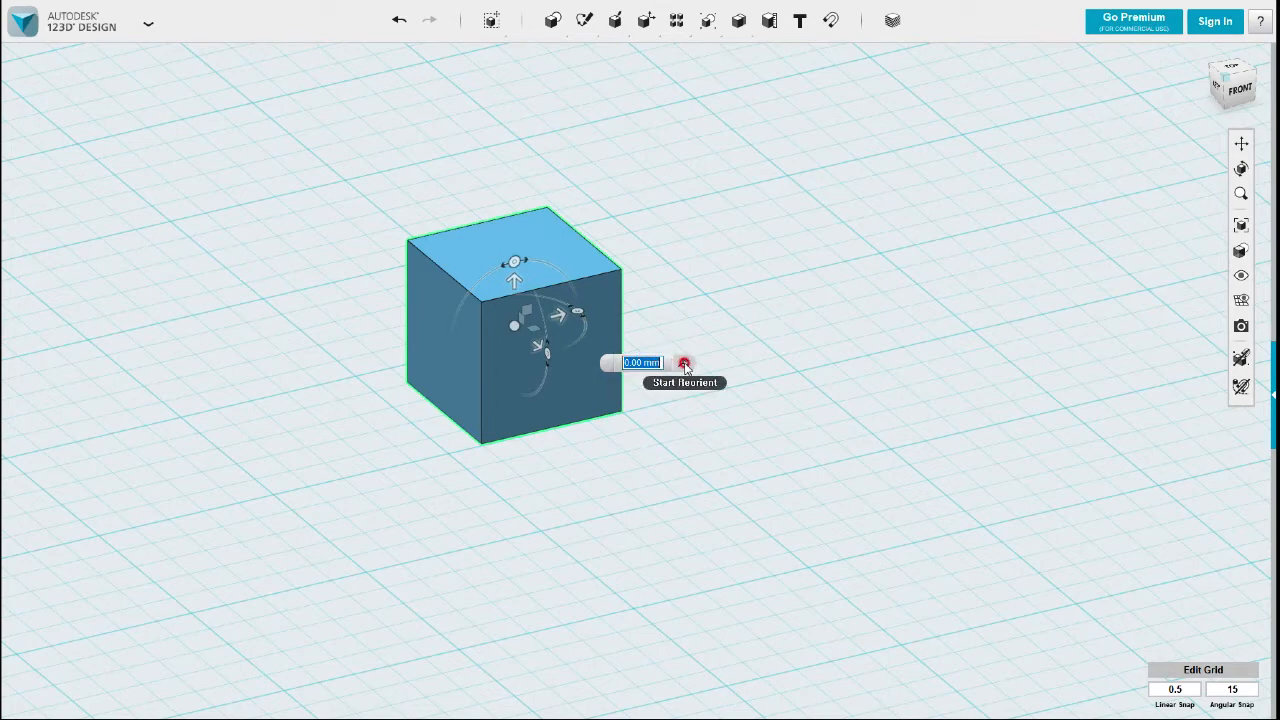
{"action": "left_click", "coordinate": [686, 385]}
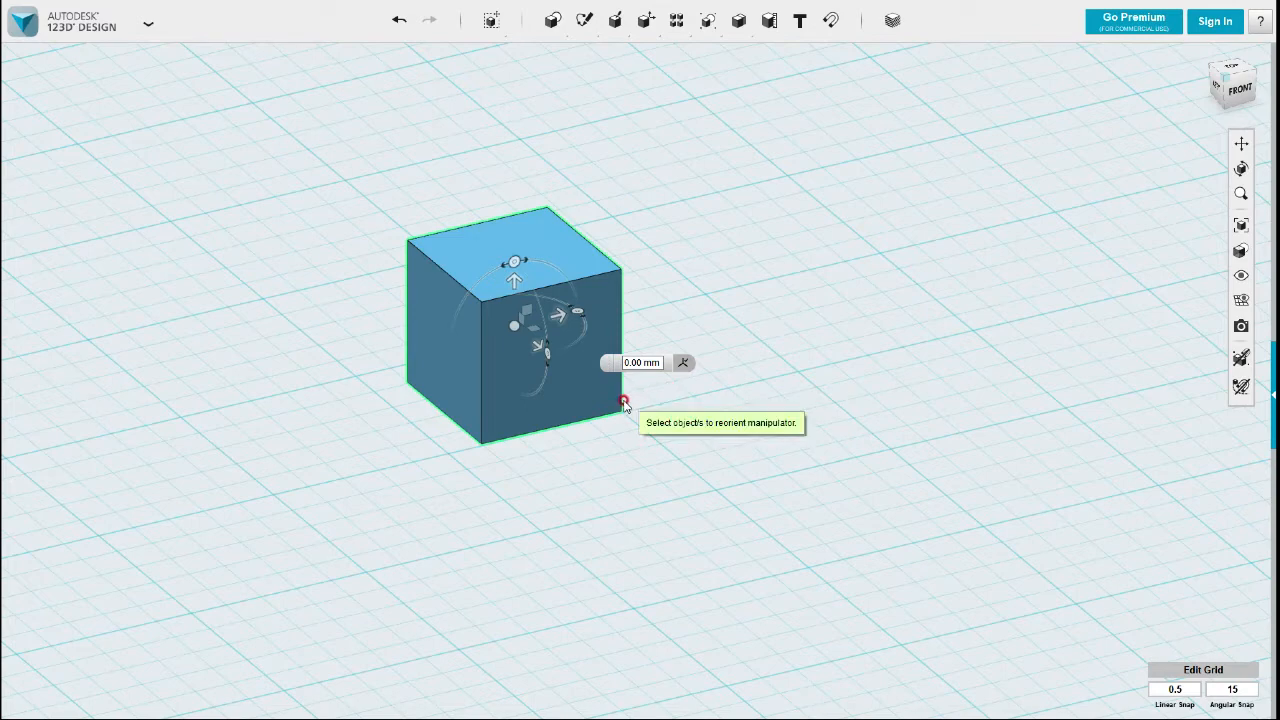
{"action": "left_click", "coordinate": [618, 405]}
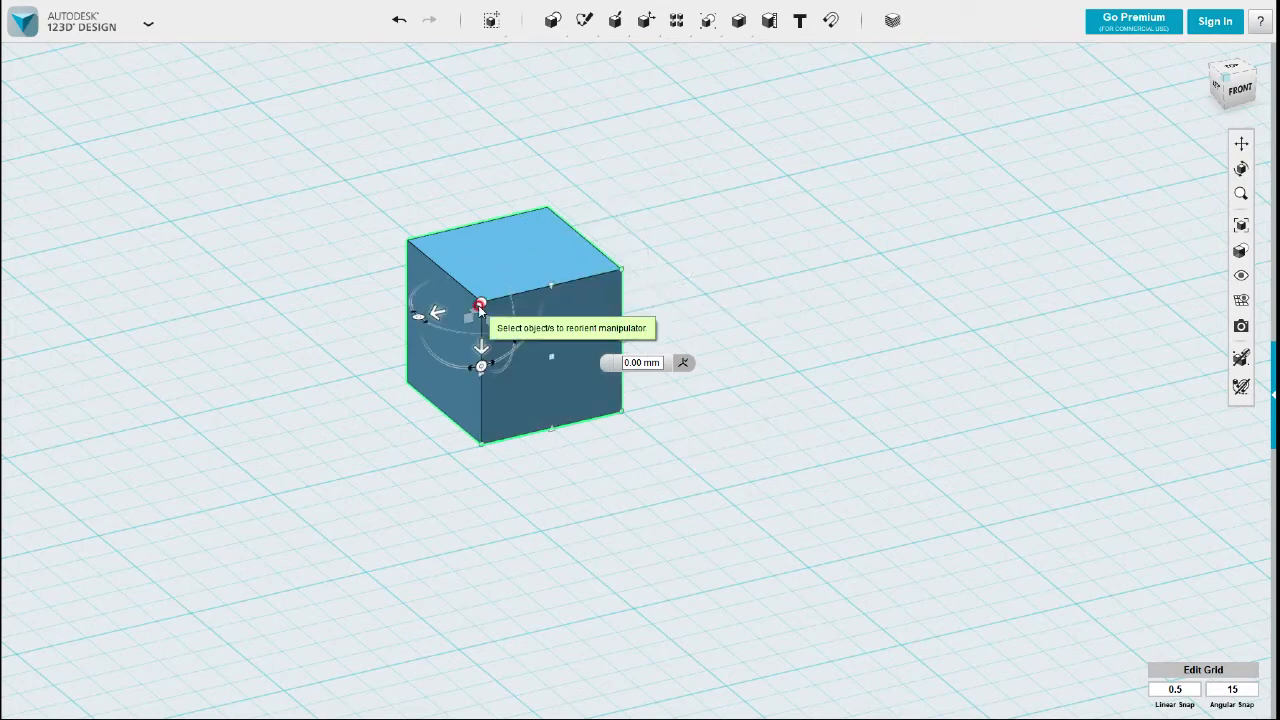
{"action": "left_click", "coordinate": [621, 412]}
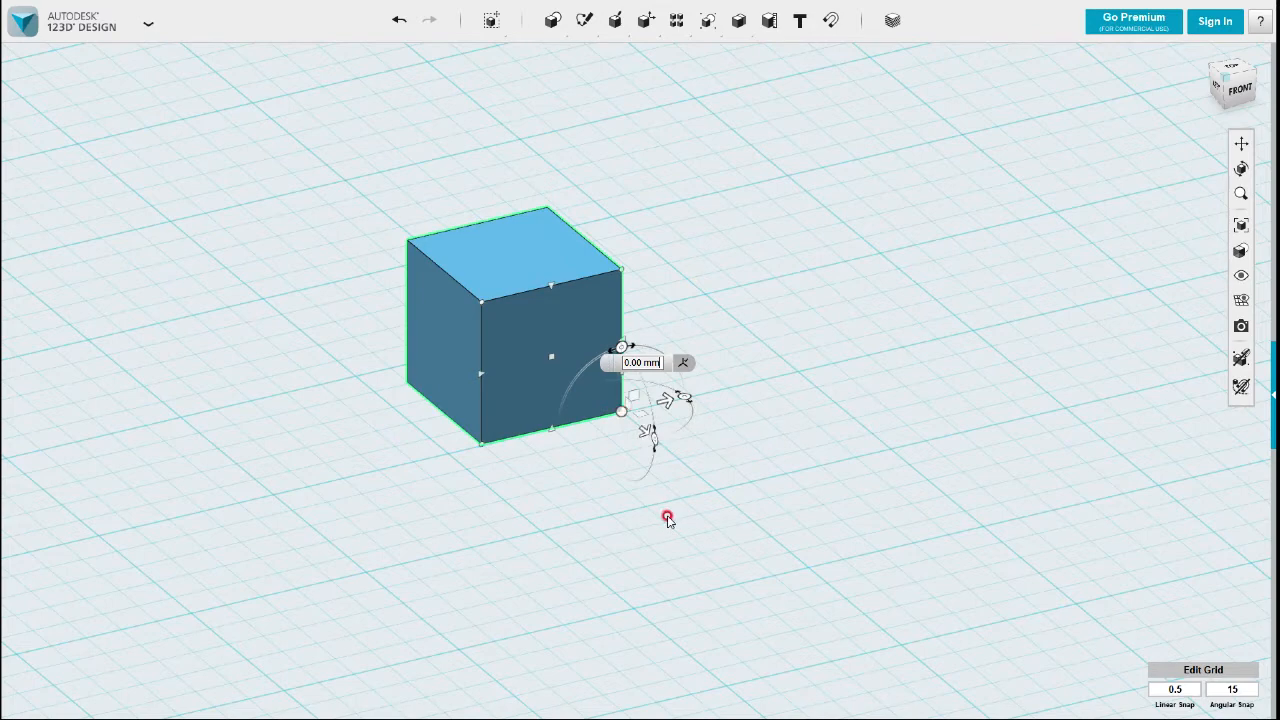
Step: Move the box 25 mm to the right along the front edge direction with the corner-based manipulator
{"action": "right_click_drag", "start_coordinate": [656, 463], "coordinate": [616, 465]}
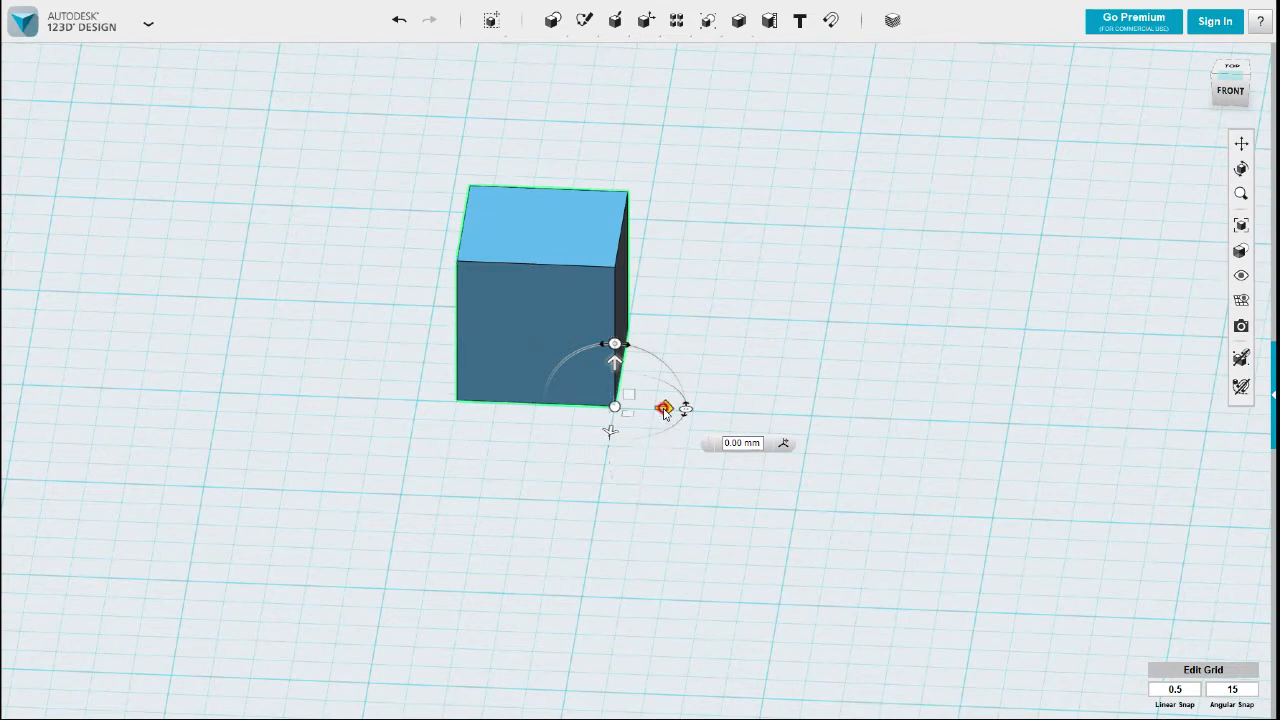
{"action": "left_click_drag", "start_coordinate": [668, 414], "coordinate": [866, 452]}
{"action": "right_click_drag", "start_coordinate": [814, 497], "coordinate": [537, 396]}
{"action": "scroll", "coordinate": [631, 425], "scroll_direction": "up", "scroll_amount": 2}
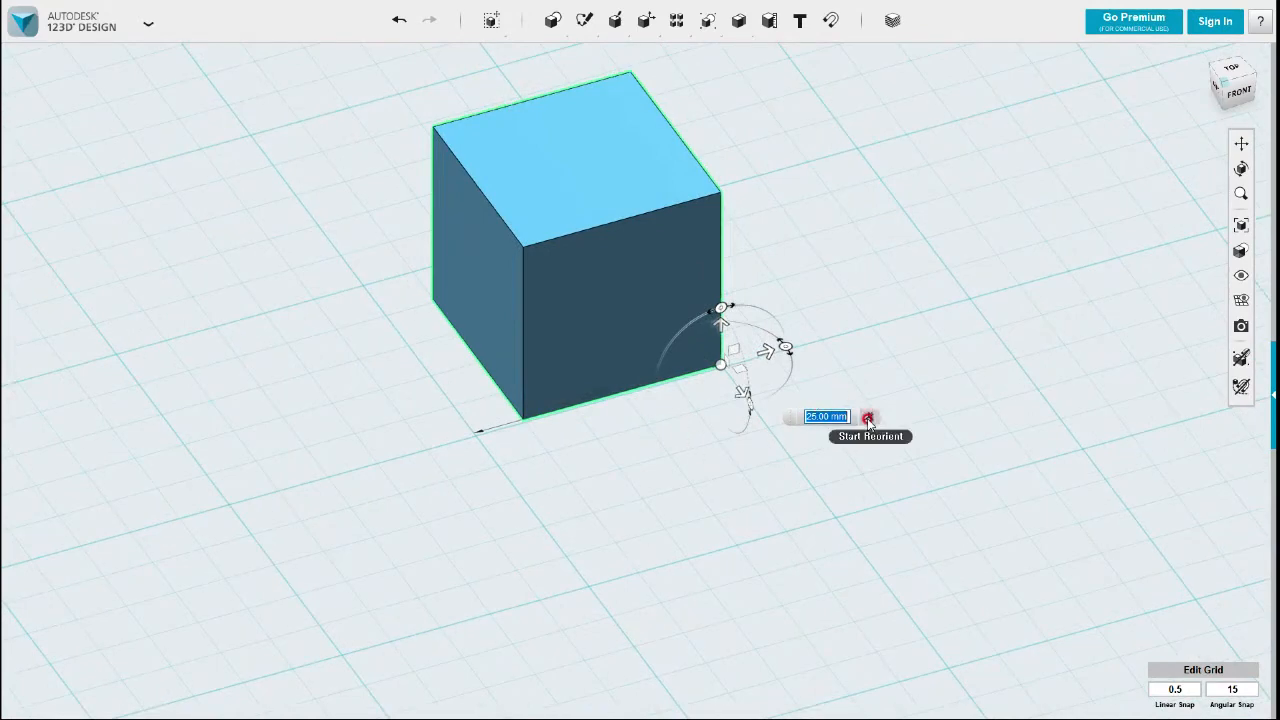
{"action": "middle_click_drag", "start_coordinate": [634, 471], "coordinate": [611, 526]}
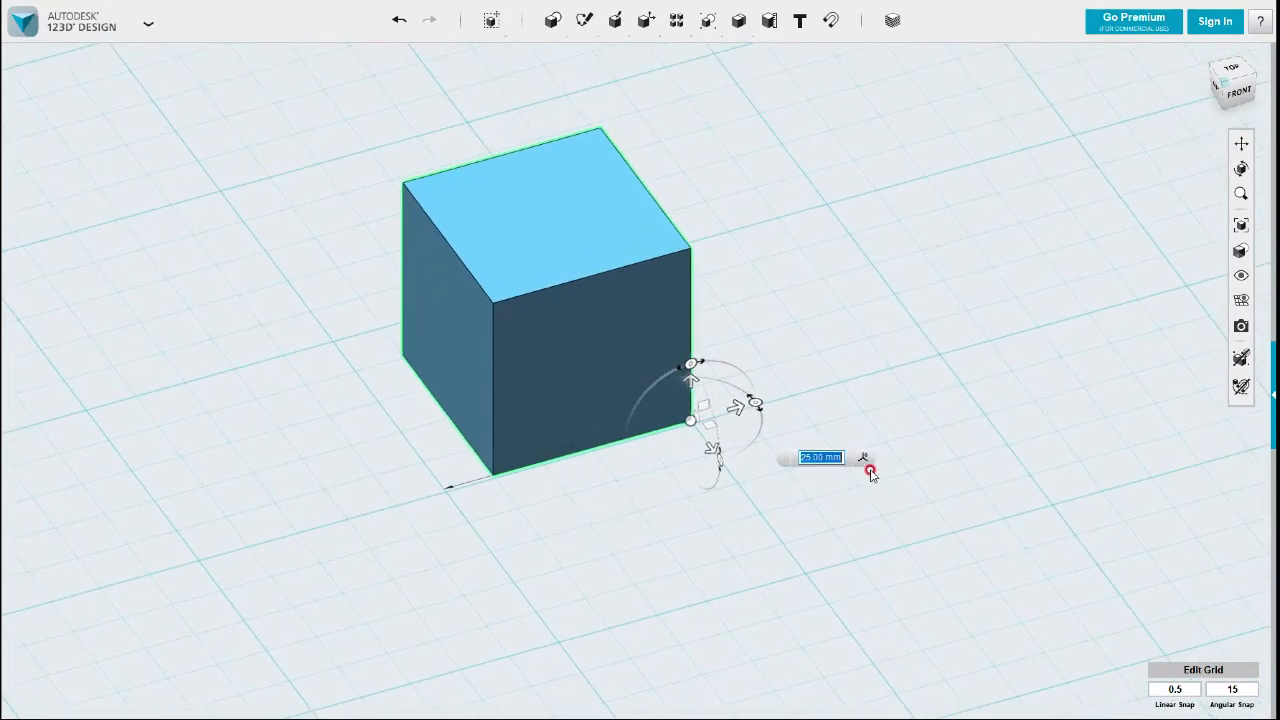
Step: Reorient the manipulator to a point on the grid in front of the box and move the box 0.5 mm forward
{"action": "left_click", "coordinate": [864, 460]}
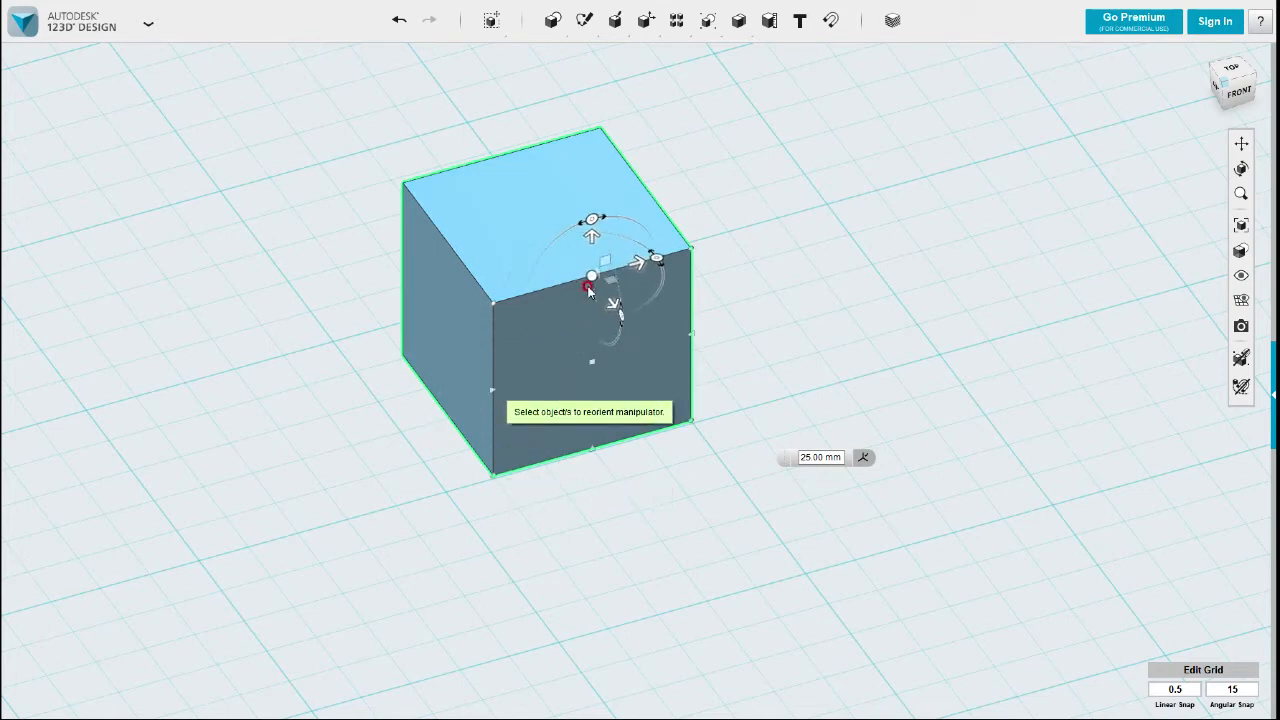
{"action": "left_click", "coordinate": [691, 260]}
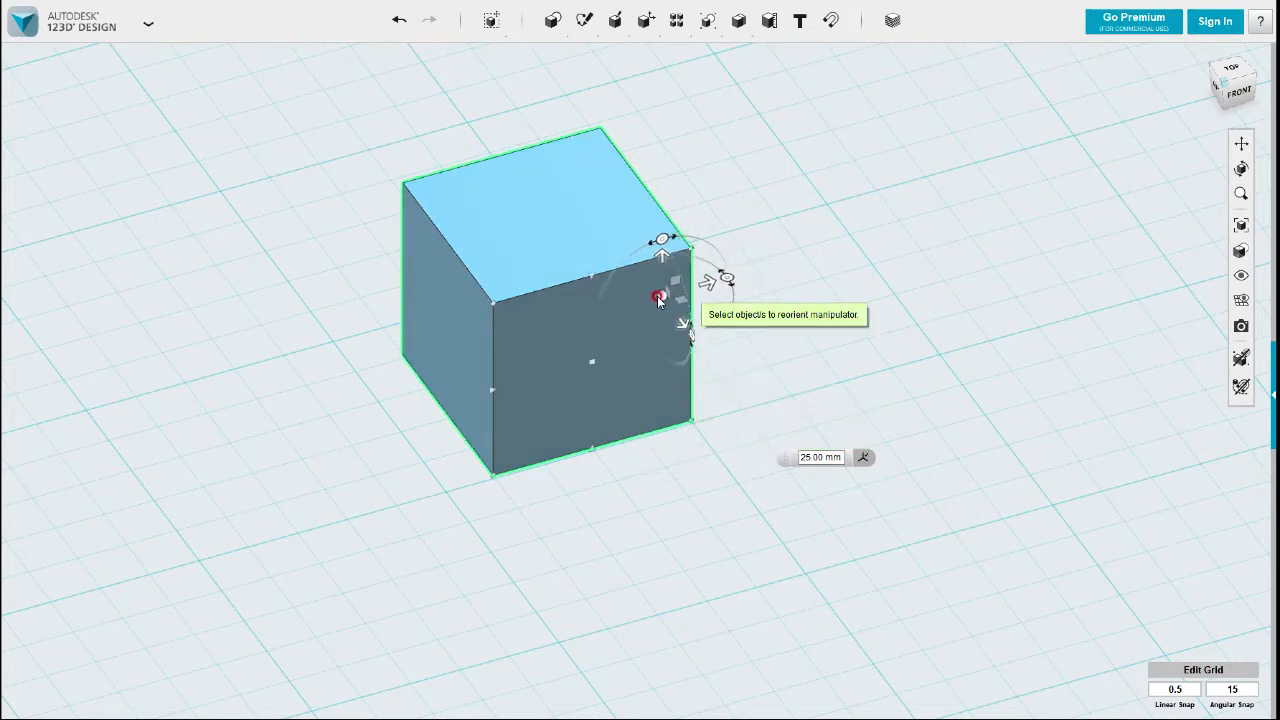
{"action": "right_click_drag", "start_coordinate": [620, 343], "coordinate": [530, 343]}
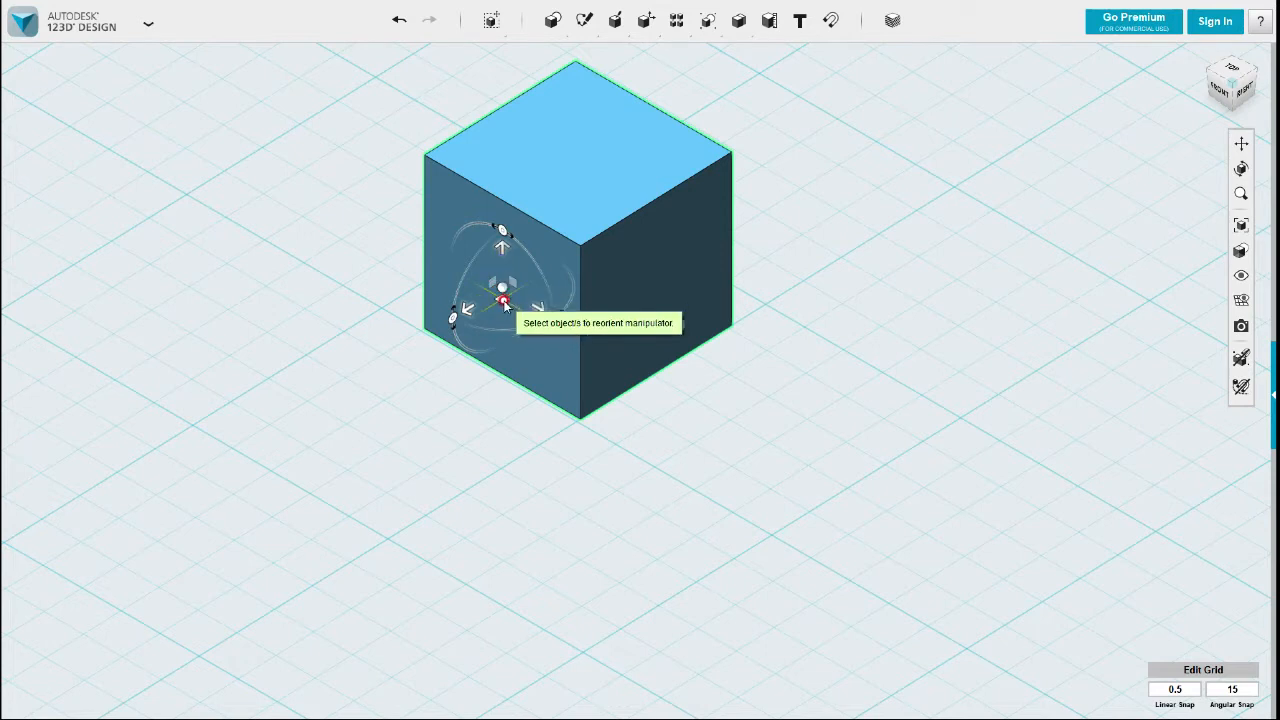
{"action": "left_click_drag", "start_coordinate": [503, 303], "coordinate": [240, 466]}
{"action": "left_click", "coordinate": [446, 478]}
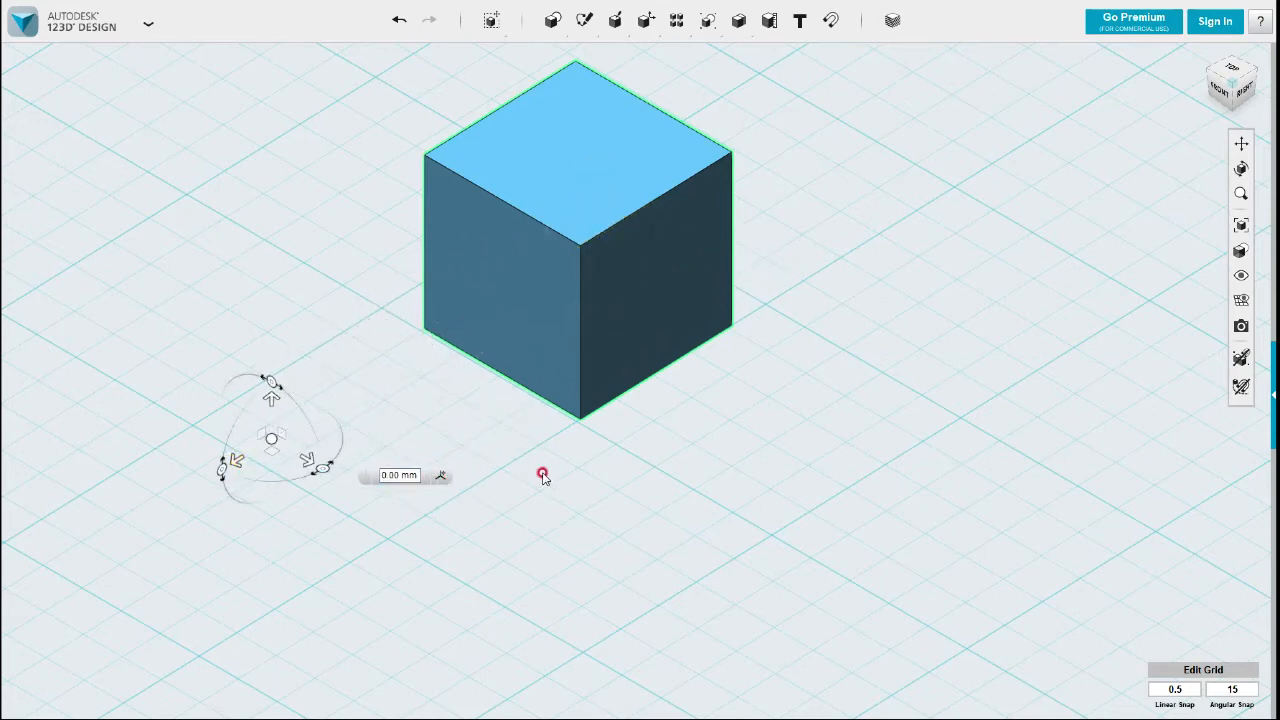
{"action": "mouse_move", "coordinate": [232, 463]}
{"action": "left_mouse_down"}
{"action": "mouse_move", "coordinate": [189, 486]}
{"action": "mouse_move", "coordinate": [231, 472]}
{"action": "left_mouse_up"}
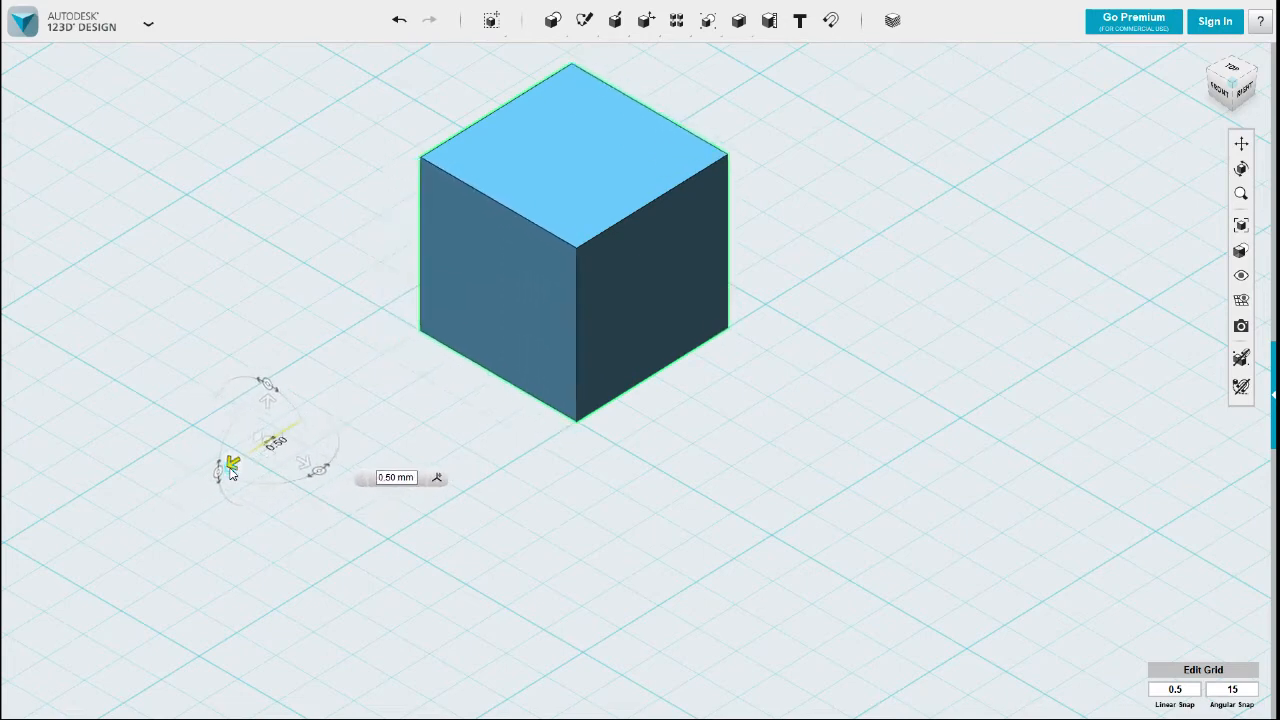
{"action": "scroll", "coordinate": [450, 477], "scroll_direction": "down", "scroll_amount": 3}
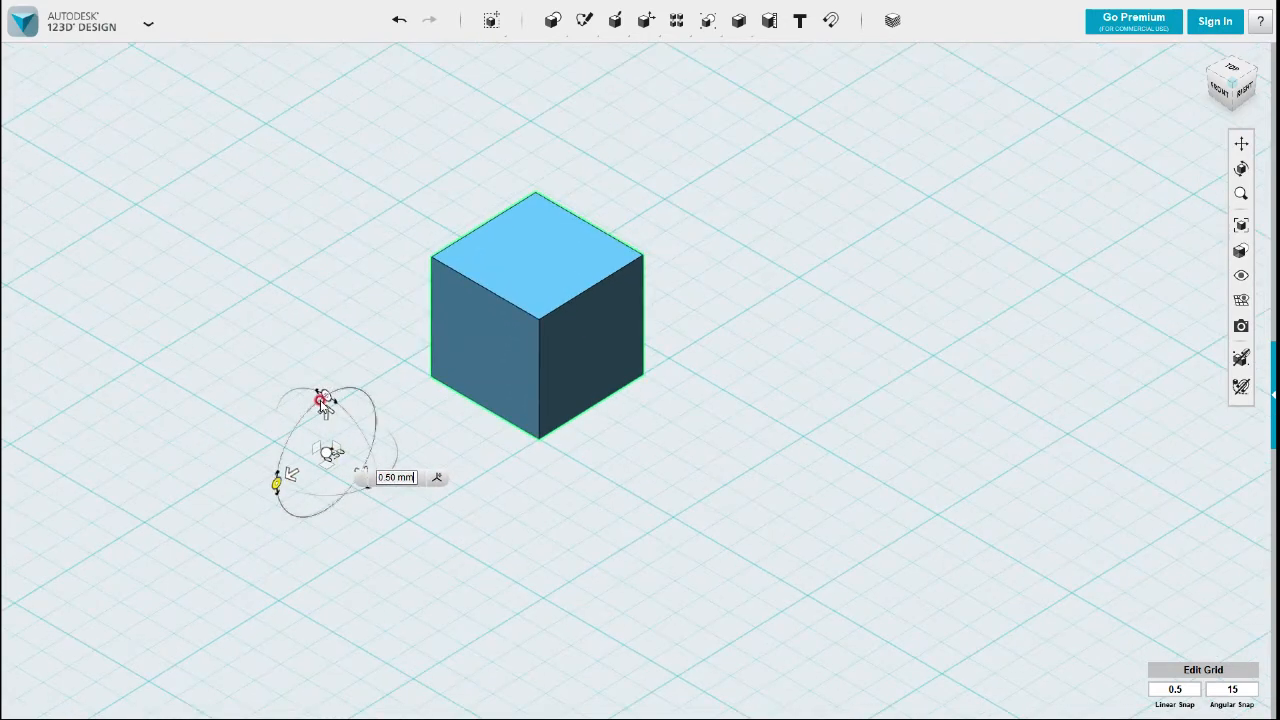
Step: Try to rotate the box about the outside point with the manipulator's rotation handle, checking the setup from several sides
{"action": "left_click_drag", "start_coordinate": [280, 494], "coordinate": [239, 510]}
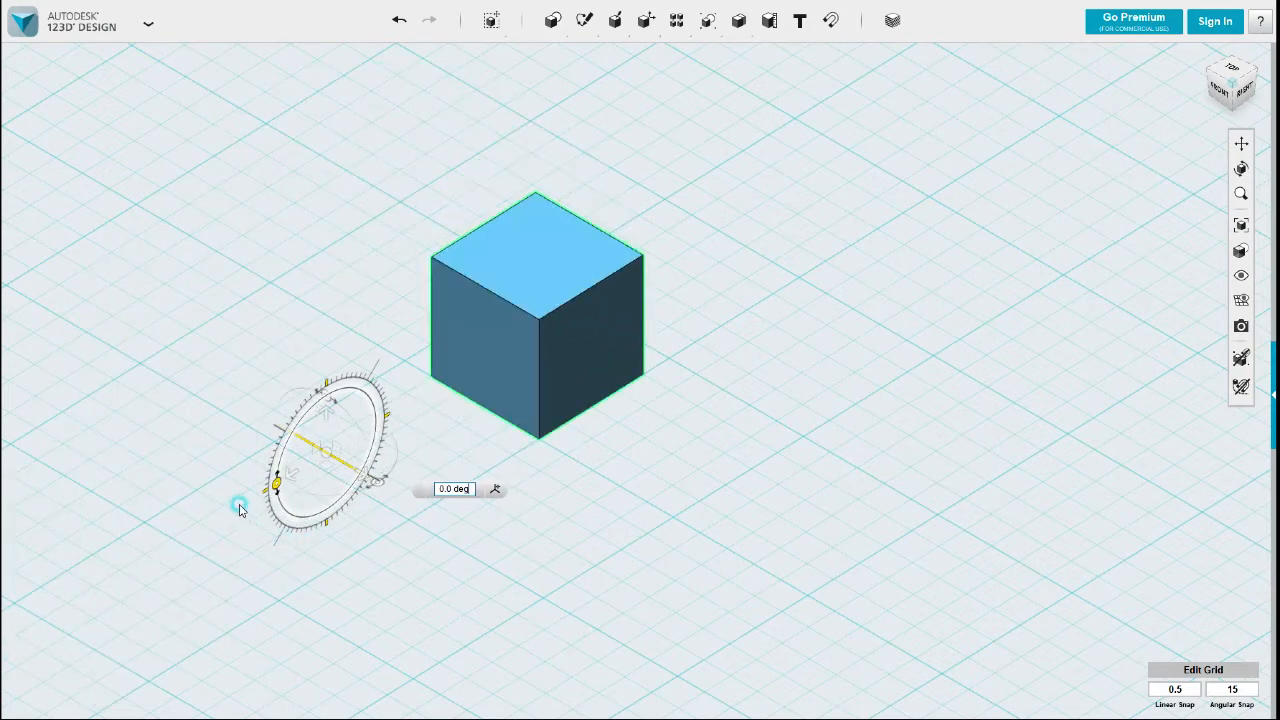
{"action": "scroll", "coordinate": [366, 463], "scroll_direction": "down", "scroll_amount": 1}
{"action": "scroll", "coordinate": [371, 463], "scroll_direction": "up", "scroll_amount": 2}
{"action": "middle_click_drag", "start_coordinate": [420, 414], "coordinate": [600, 366]}
{"action": "mouse_move", "coordinate": [600, 366]}
{"action": "right_mouse_down"}
{"action": "mouse_move", "coordinate": [623, 397]}
{"action": "mouse_move", "coordinate": [606, 374]}
{"action": "mouse_move", "coordinate": [590, 380]}
{"action": "right_mouse_up"}
{"action": "scroll", "coordinate": [491, 378], "scroll_direction": "down", "scroll_amount": 1}
{"action": "scroll", "coordinate": [495, 372], "scroll_direction": "down", "scroll_amount": 1}
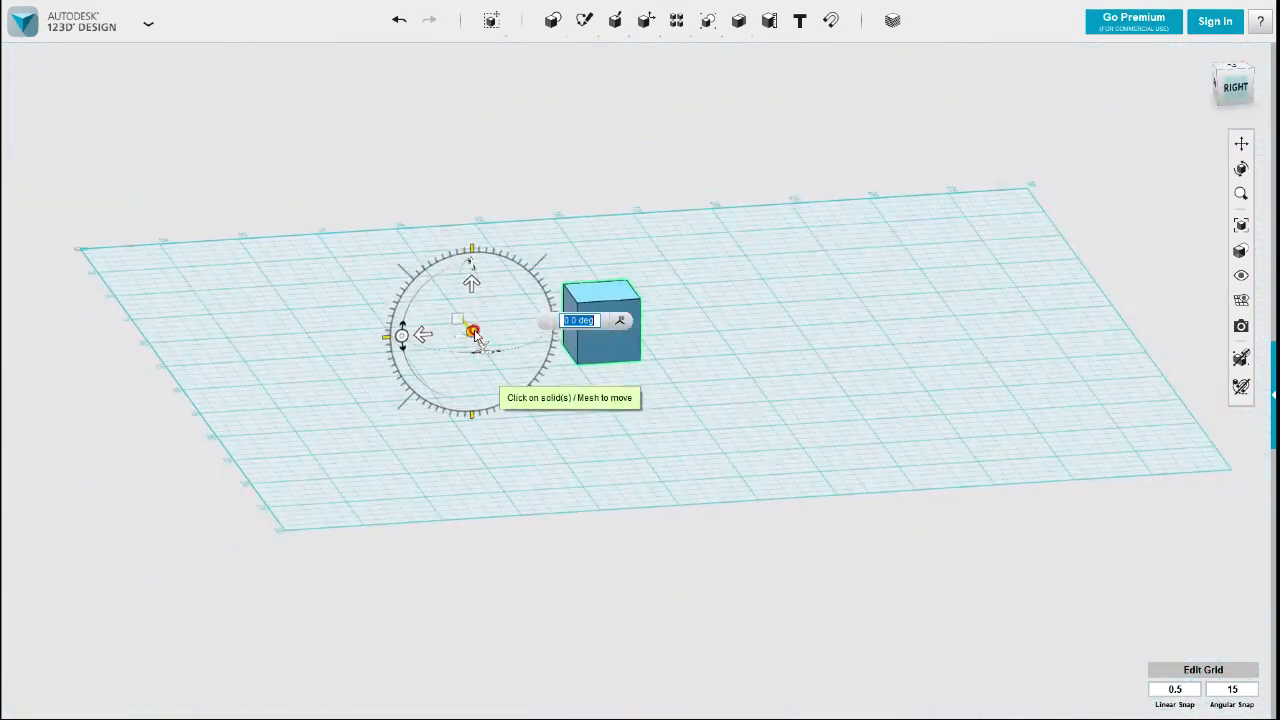
{"action": "scroll", "coordinate": [543, 397], "scroll_direction": "up", "scroll_amount": 1}
{"action": "scroll", "coordinate": [543, 400], "scroll_direction": "up", "scroll_amount": 1}
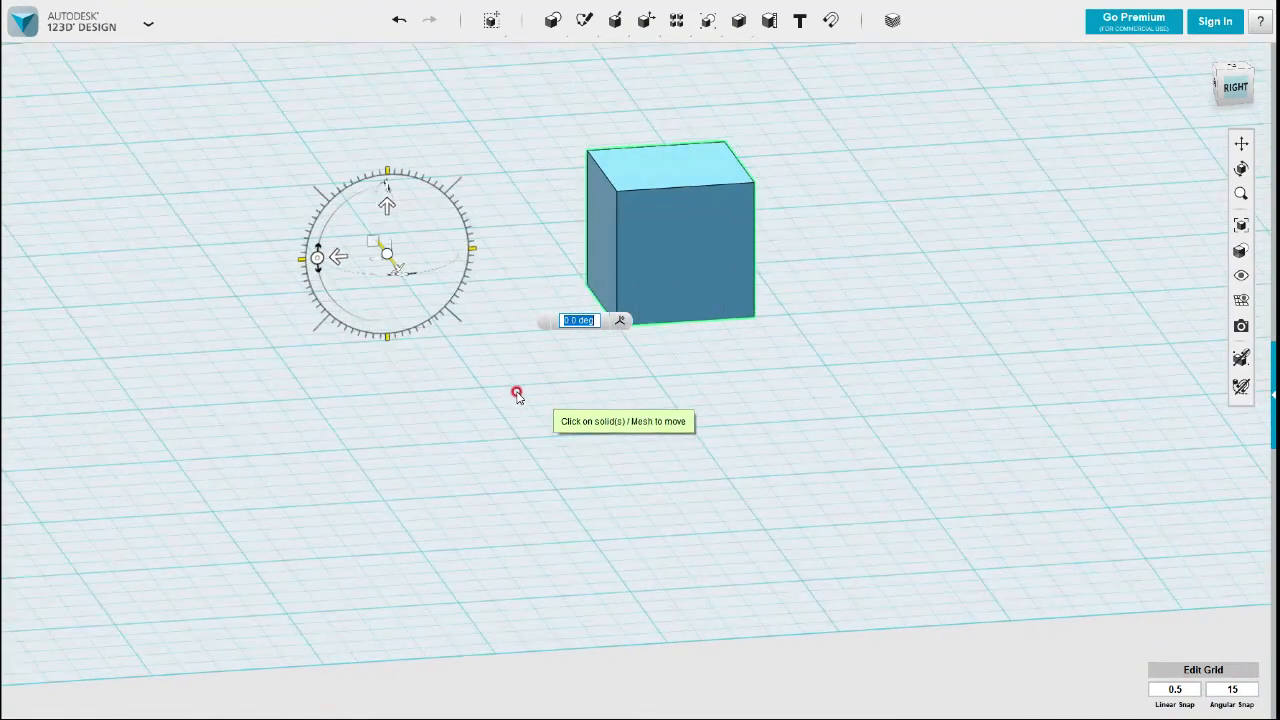
{"action": "right_click_drag", "start_coordinate": [488, 383], "coordinate": [700, 411]}
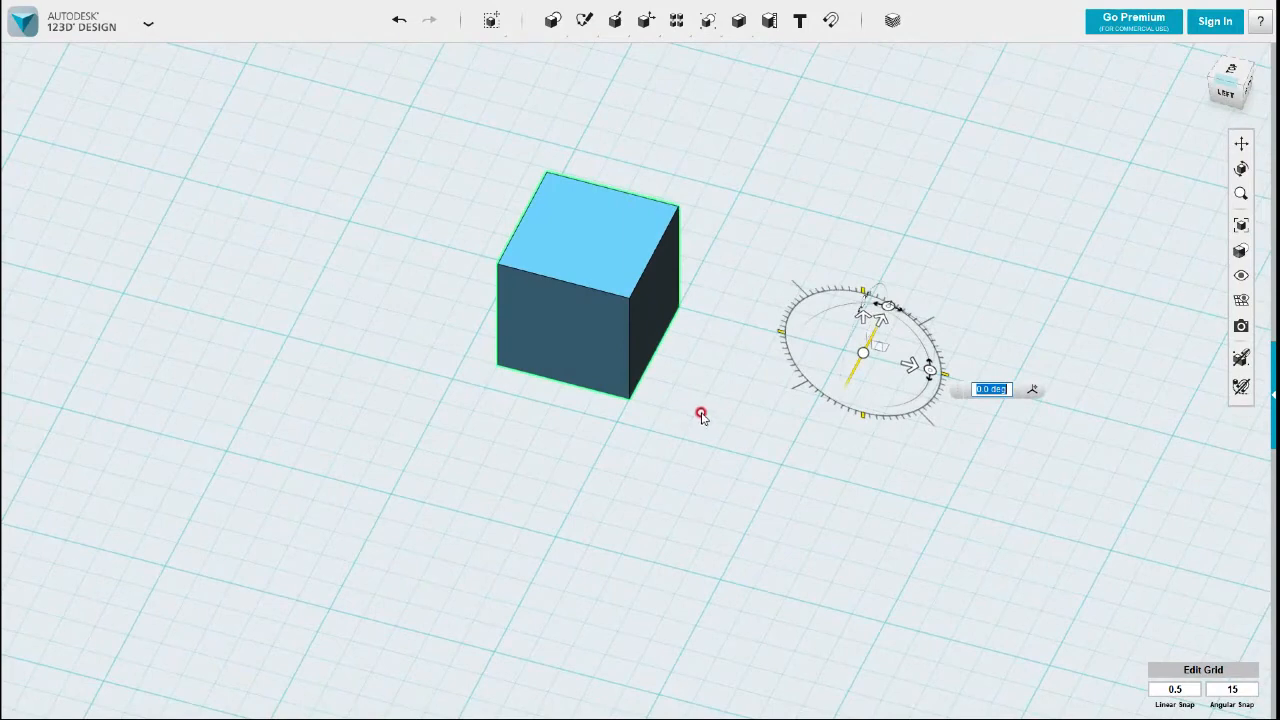
Step: Reorient the manipulator from the outside point to the box's front face, and clear the selection
{"action": "left_click", "coordinate": [1037, 389]}
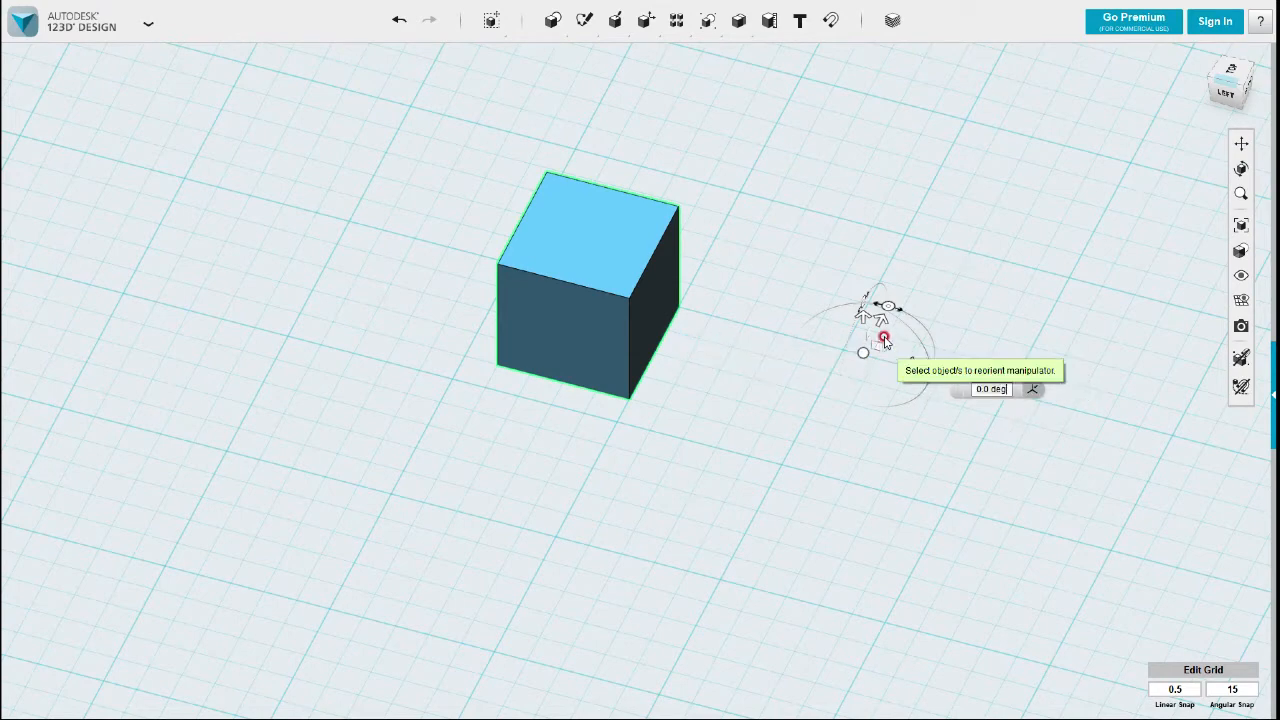
{"action": "right_click_drag", "start_coordinate": [880, 380], "coordinate": [535, 400]}
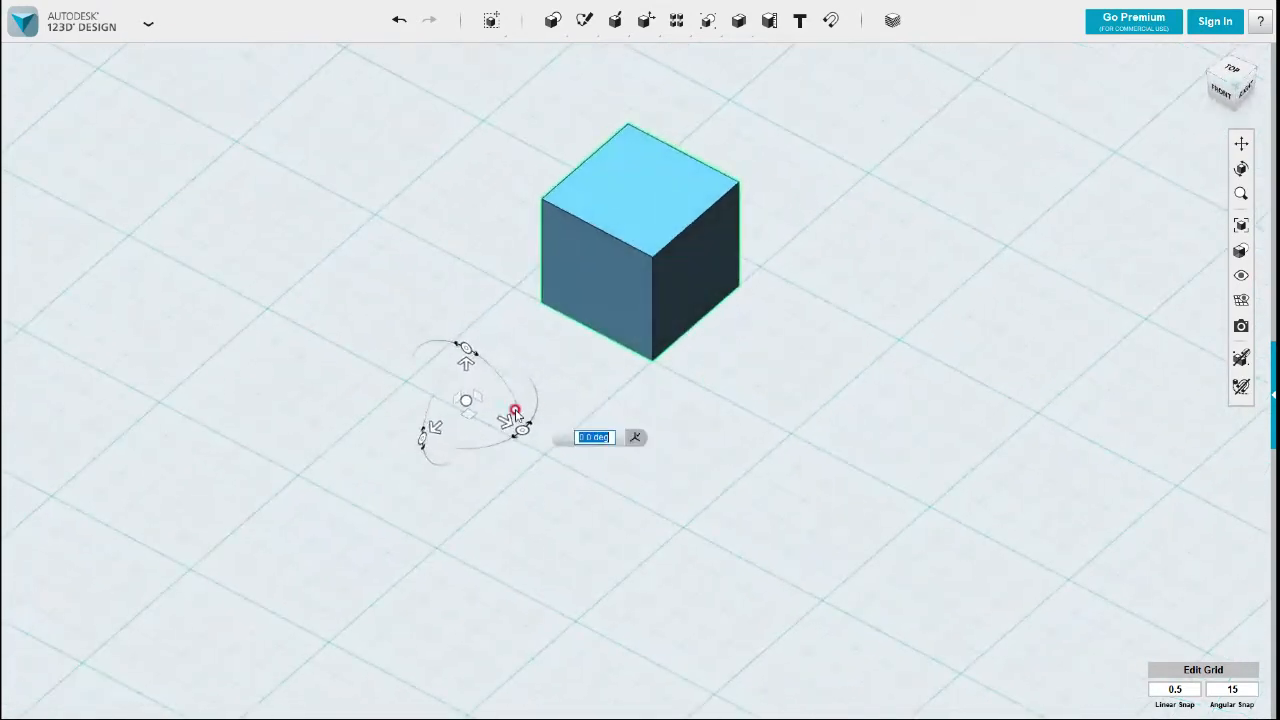
{"action": "left_click", "coordinate": [639, 444]}
{"action": "left_click", "coordinate": [600, 278]}
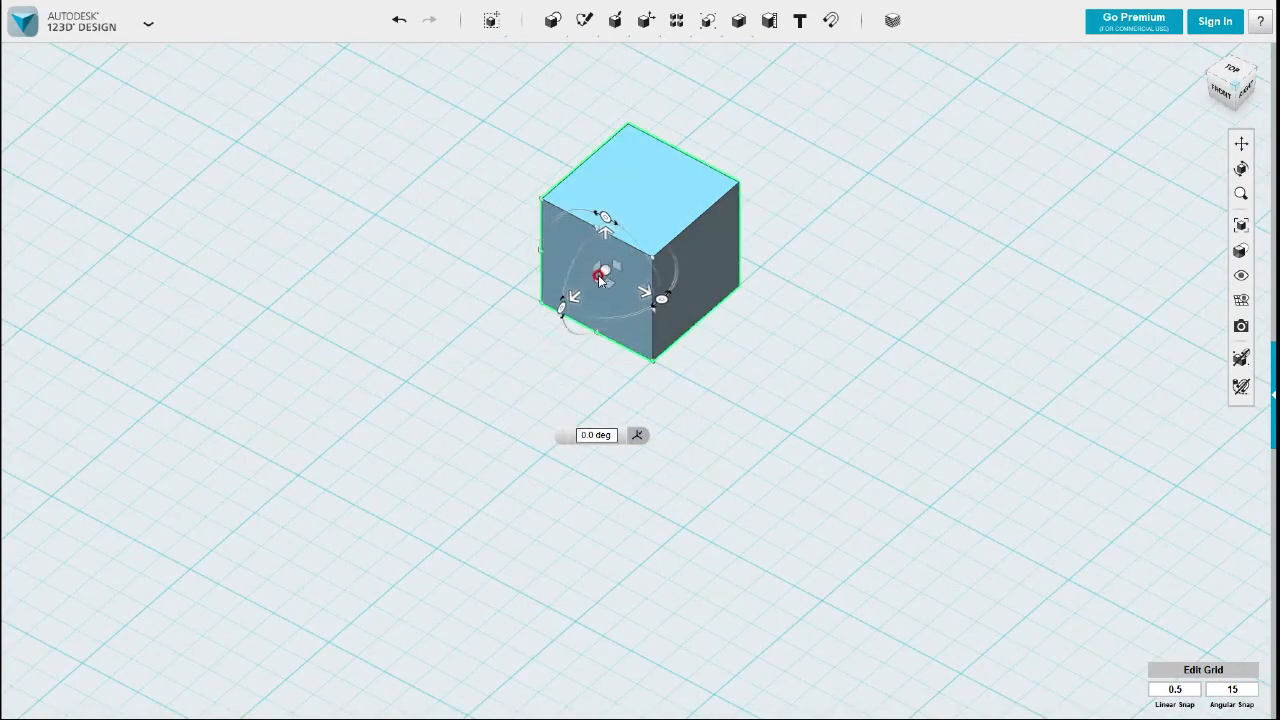
{"action": "left_click", "coordinate": [597, 279]}
{"action": "left_click", "coordinate": [768, 318]}
{"action": "left_click", "coordinate": [777, 443]}
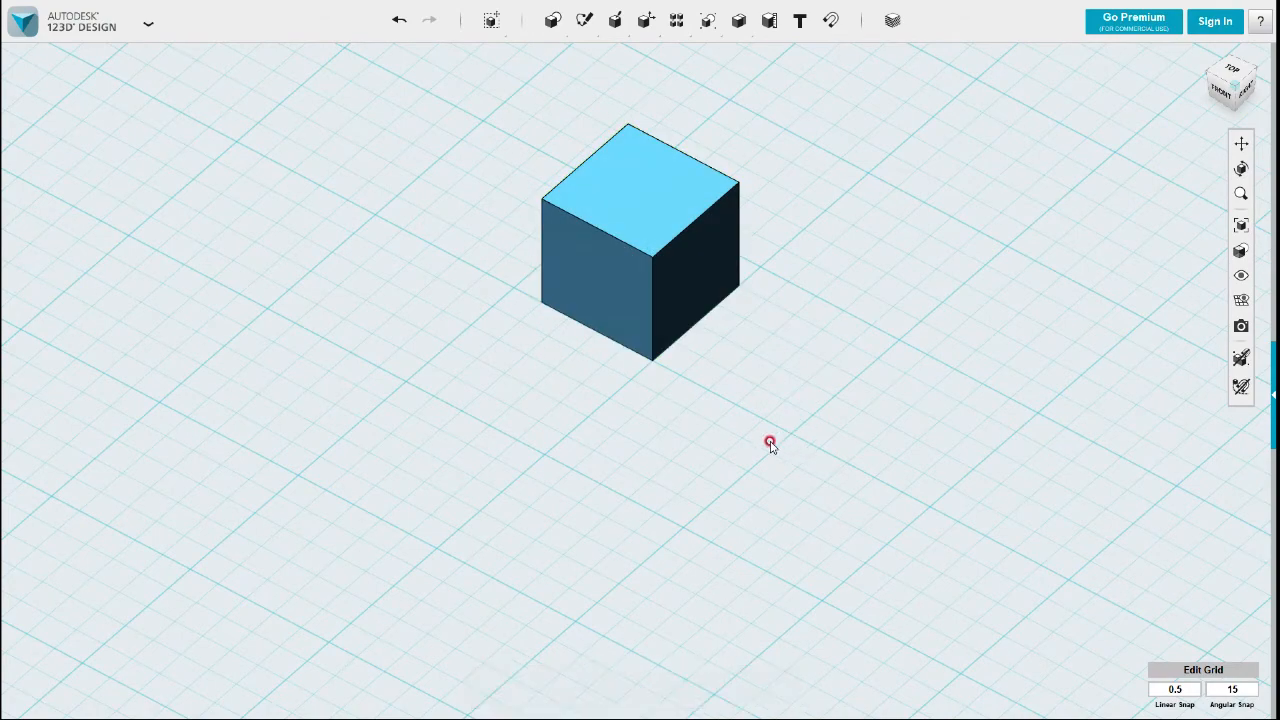
{"action": "right_click_drag", "start_coordinate": [777, 443], "coordinate": [737, 371]}
{"action": "middle_click_drag", "start_coordinate": [728, 371], "coordinate": [734, 471]}
{"action": "right_click_drag", "start_coordinate": [747, 467], "coordinate": [736, 472]}
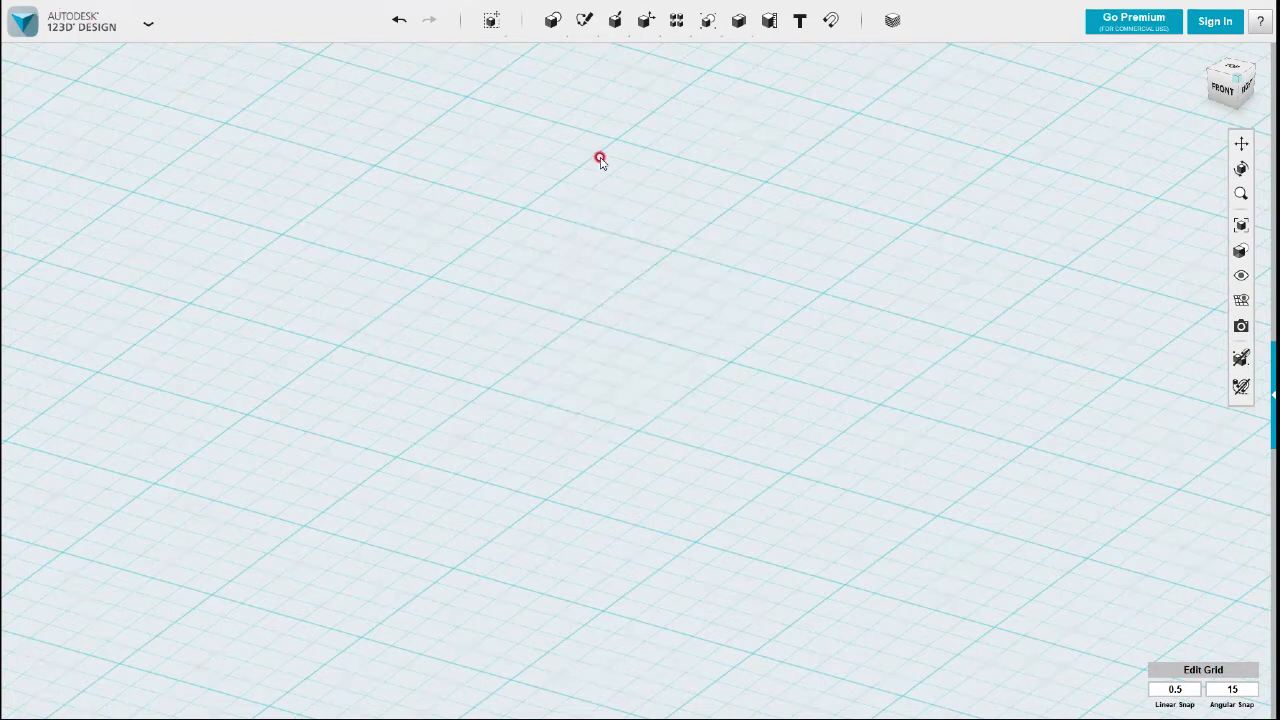
{"action": "mouse_move", "coordinate": [614, 28]}
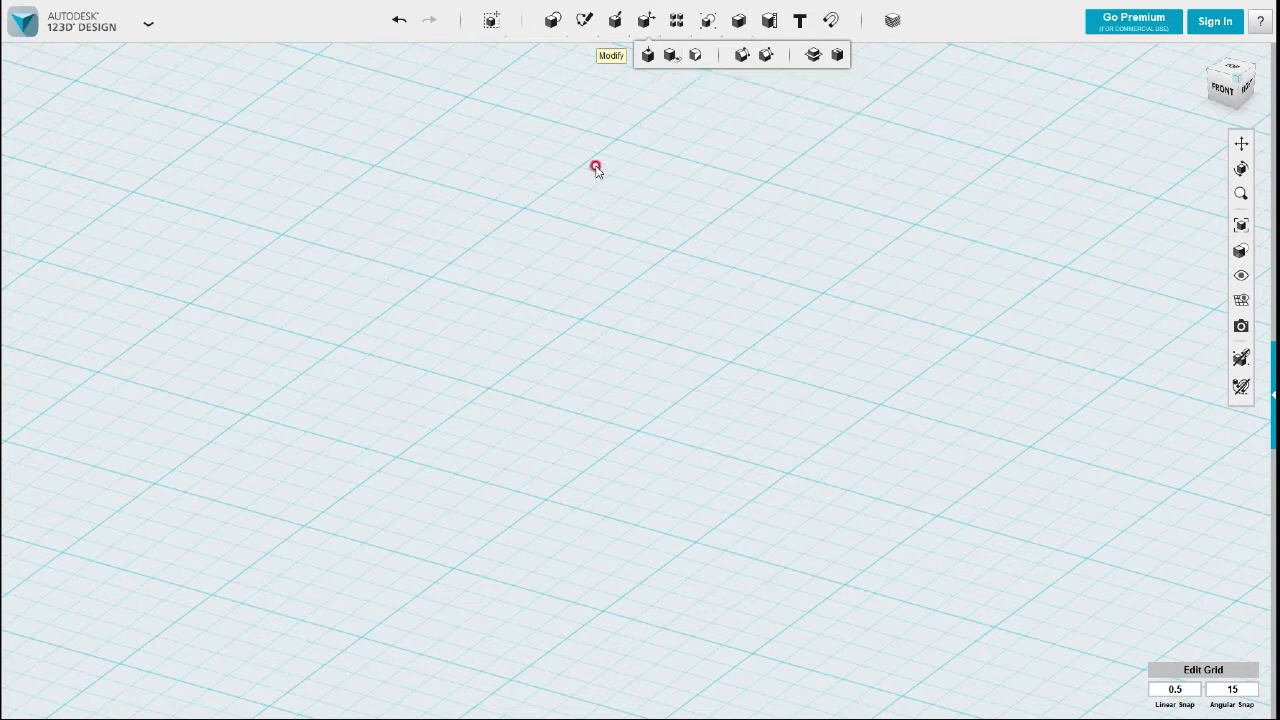
{"action": "left_click", "coordinate": [551, 250]}
Step: Switch to the top view and place a box 20 mm long, wide and high on the empty grid
{"action": "right_click_drag", "start_coordinate": [551, 250], "coordinate": [940, 174]}
{"action": "left_click", "coordinate": [1226, 73]}
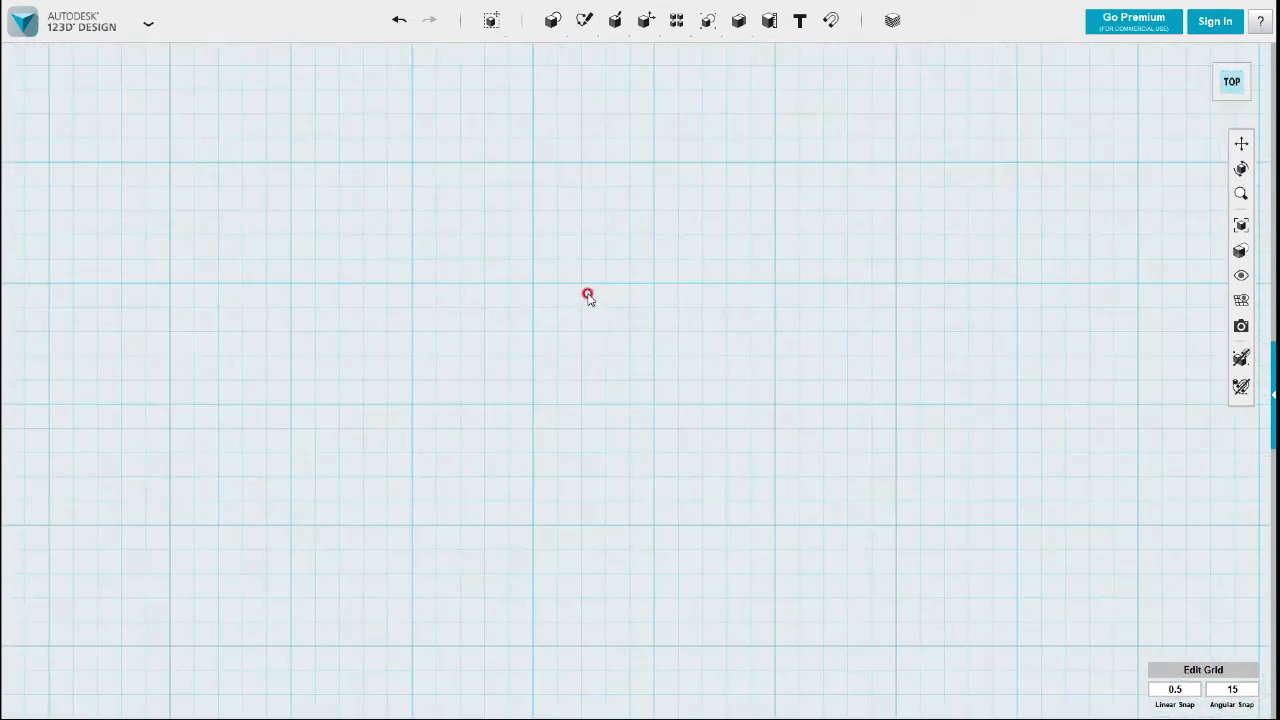
{"action": "scroll", "coordinate": [590, 295], "scroll_direction": "down", "scroll_amount": 2}
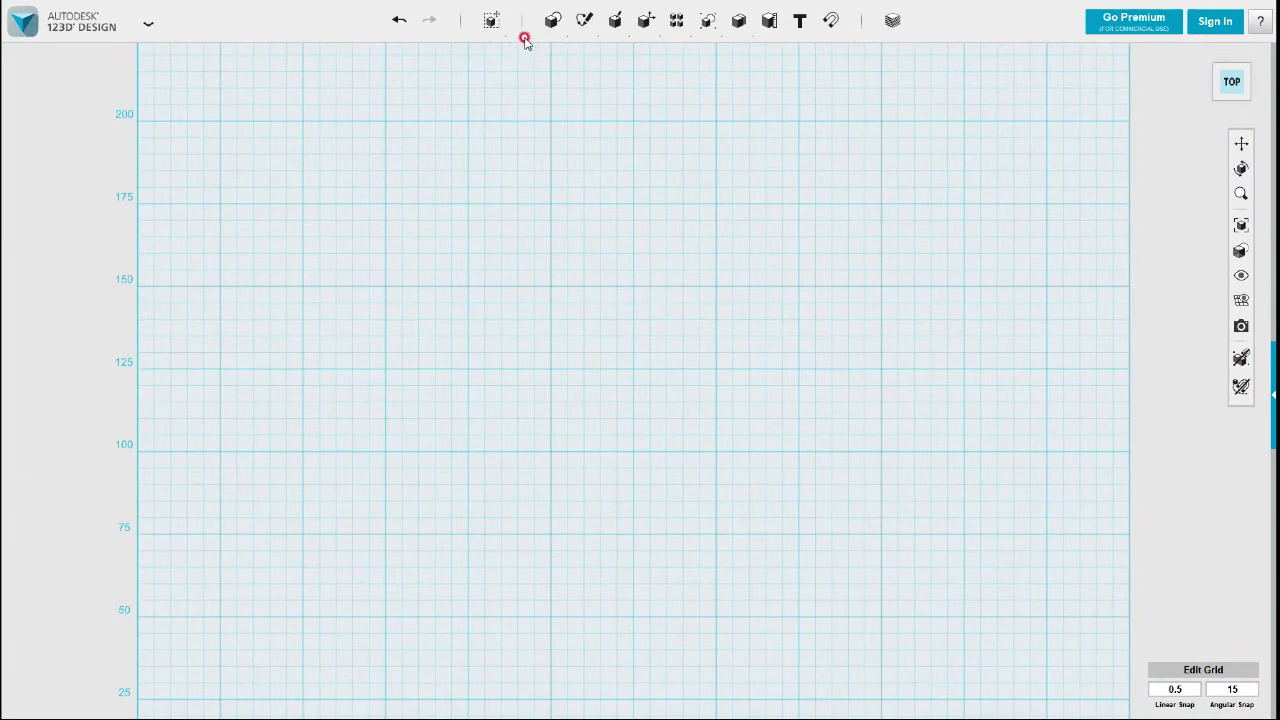
{"action": "mouse_move", "coordinate": [552, 20]}
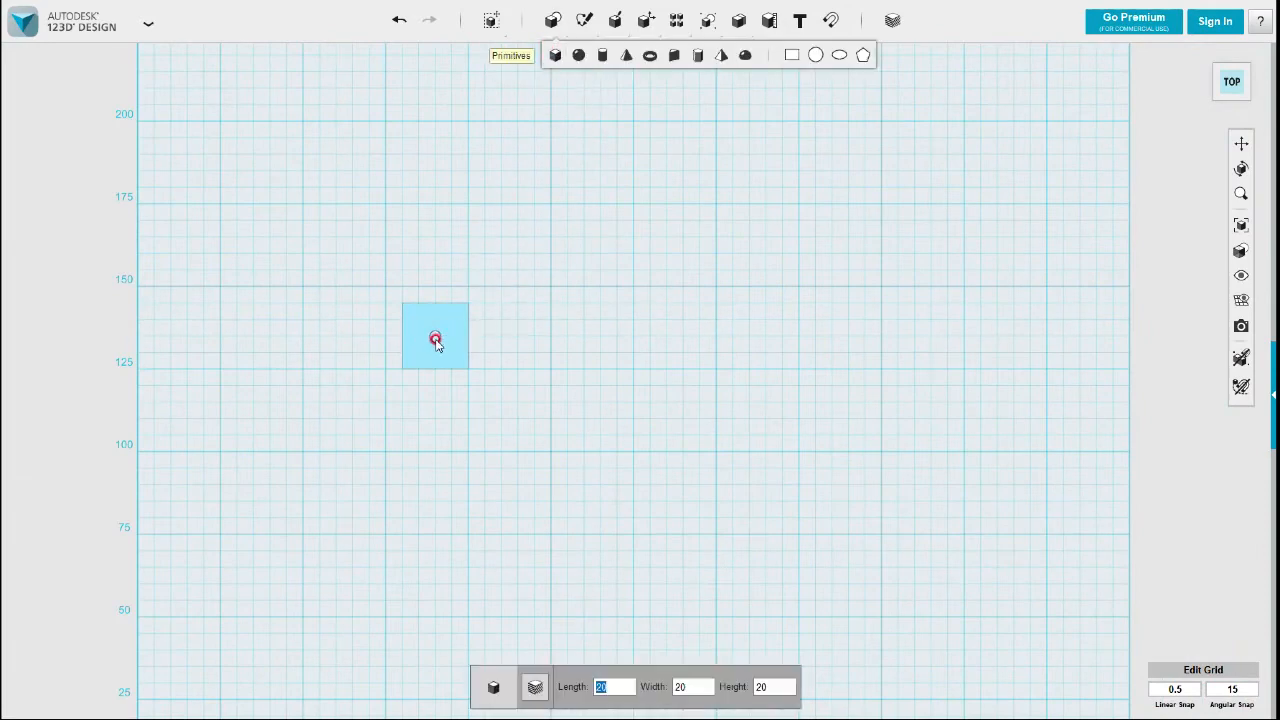
{"action": "left_click", "coordinate": [412, 346]}
Step: Insert two more boxes in a row to the right of the first, spaced about 50 mm apart
{"action": "mouse_move", "coordinate": [553, 25]}
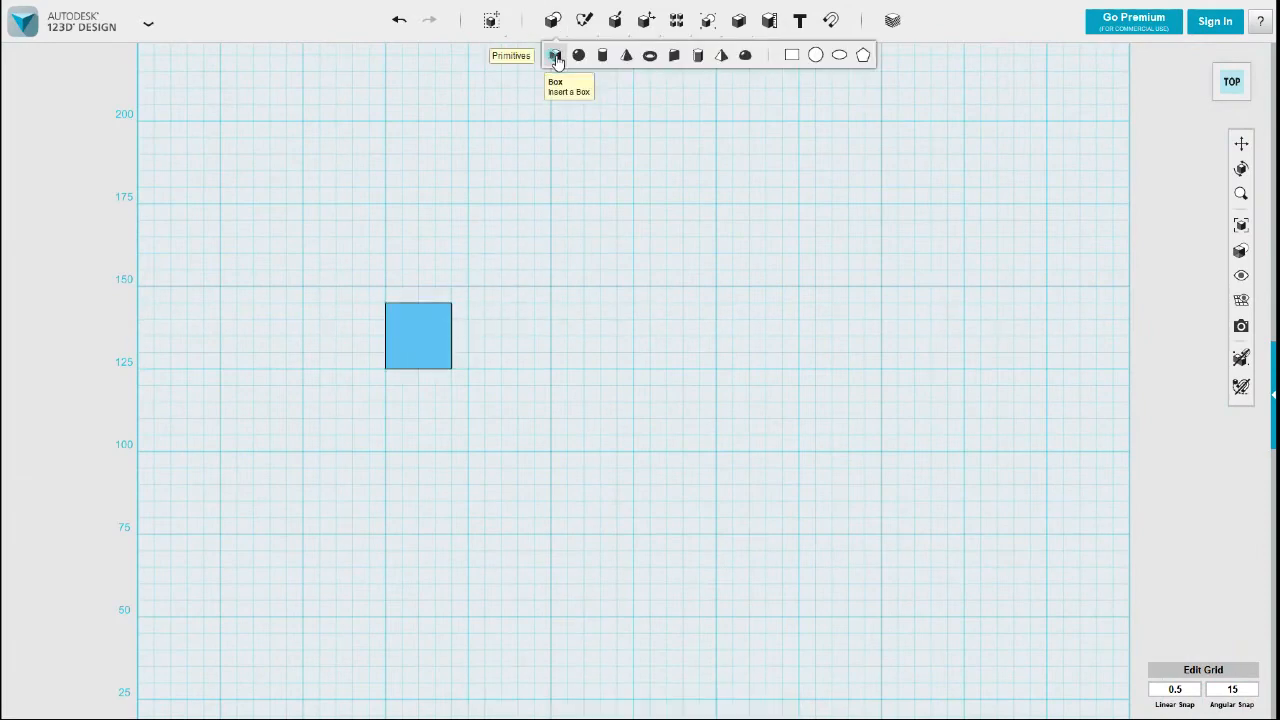
{"action": "left_click", "coordinate": [555, 55]}
{"action": "left_click", "coordinate": [587, 340]}
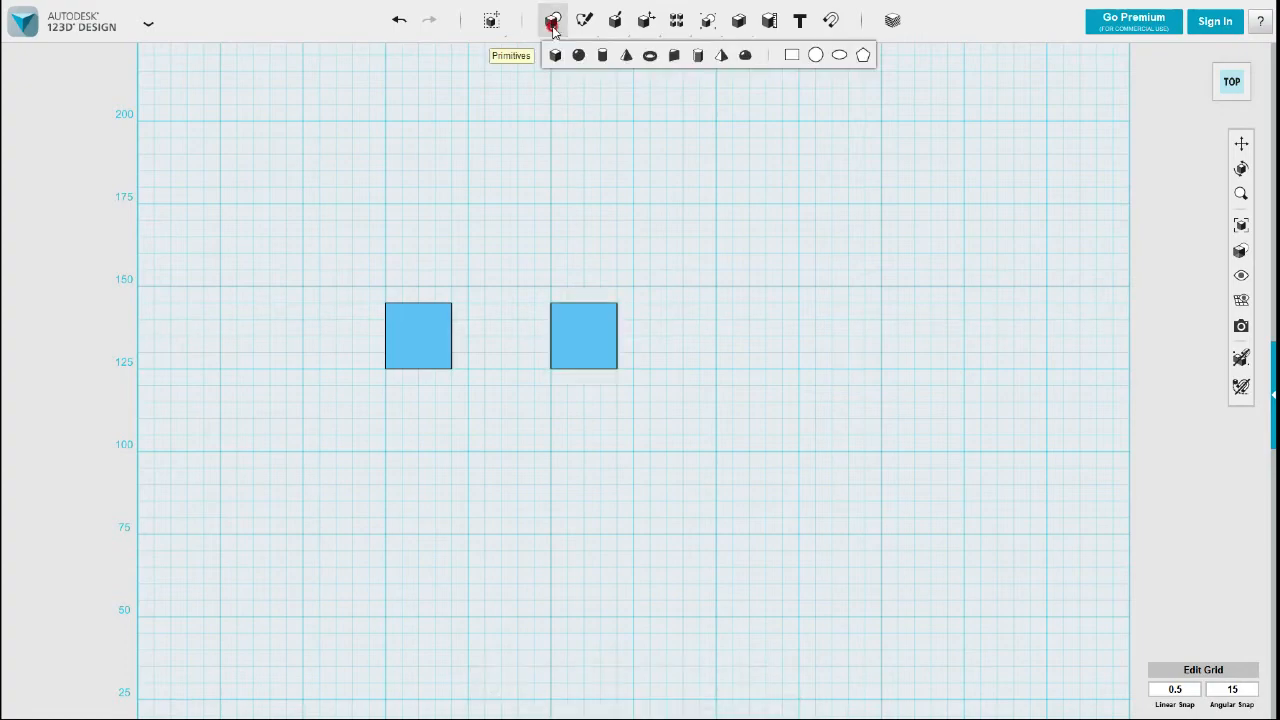
{"action": "left_click", "coordinate": [555, 55]}
{"action": "left_click", "coordinate": [750, 340]}
Step: Tweak the front top edge of the leftmost box 5 mm to the right along its own direction, using the Extend option
{"action": "right_click_drag", "start_coordinate": [700, 446], "coordinate": [604, 468]}
{"action": "scroll", "coordinate": [604, 468], "scroll_direction": "up", "scroll_amount": 5}
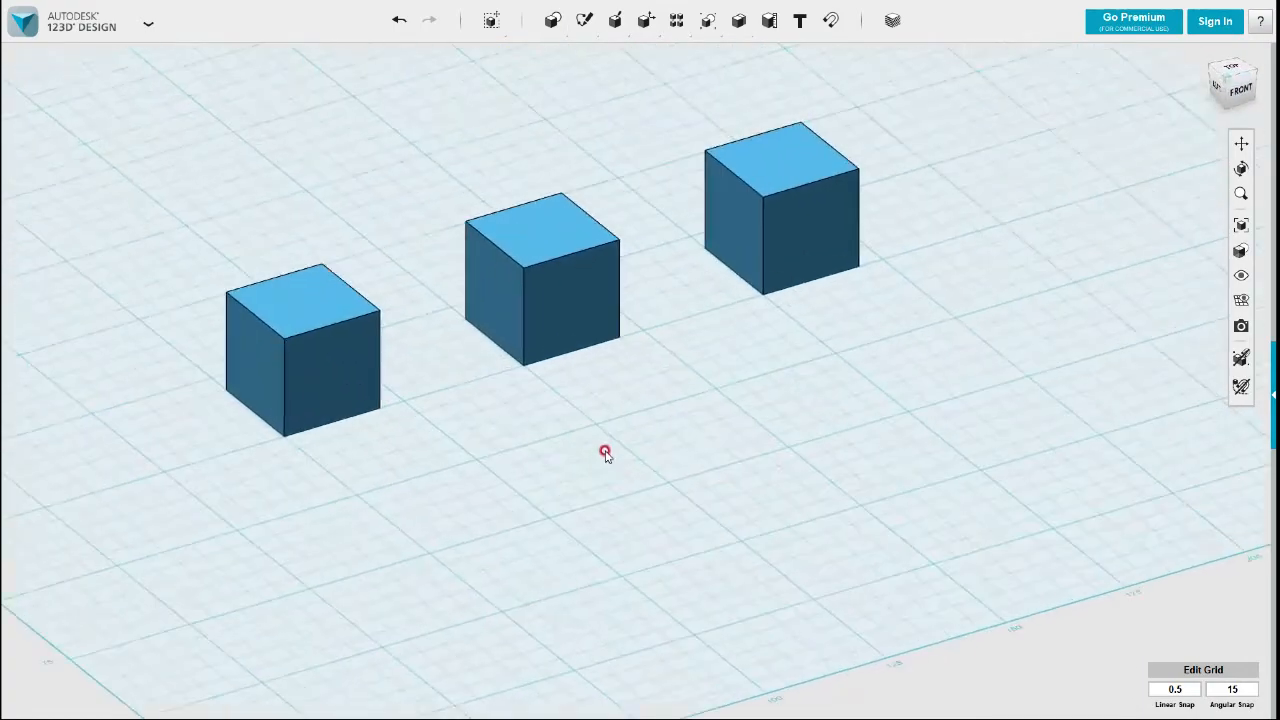
{"action": "scroll", "coordinate": [667, 515], "scroll_direction": "down", "scroll_amount": 1}
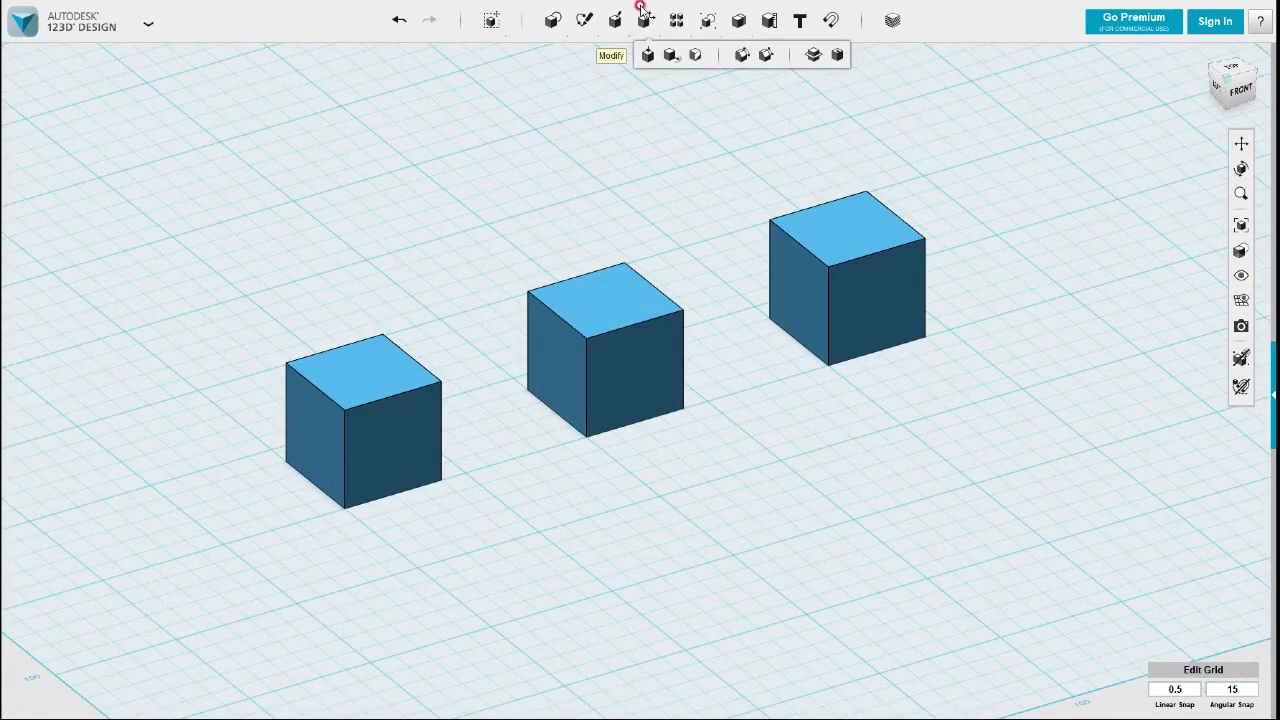
{"action": "mouse_move", "coordinate": [634, 32]}
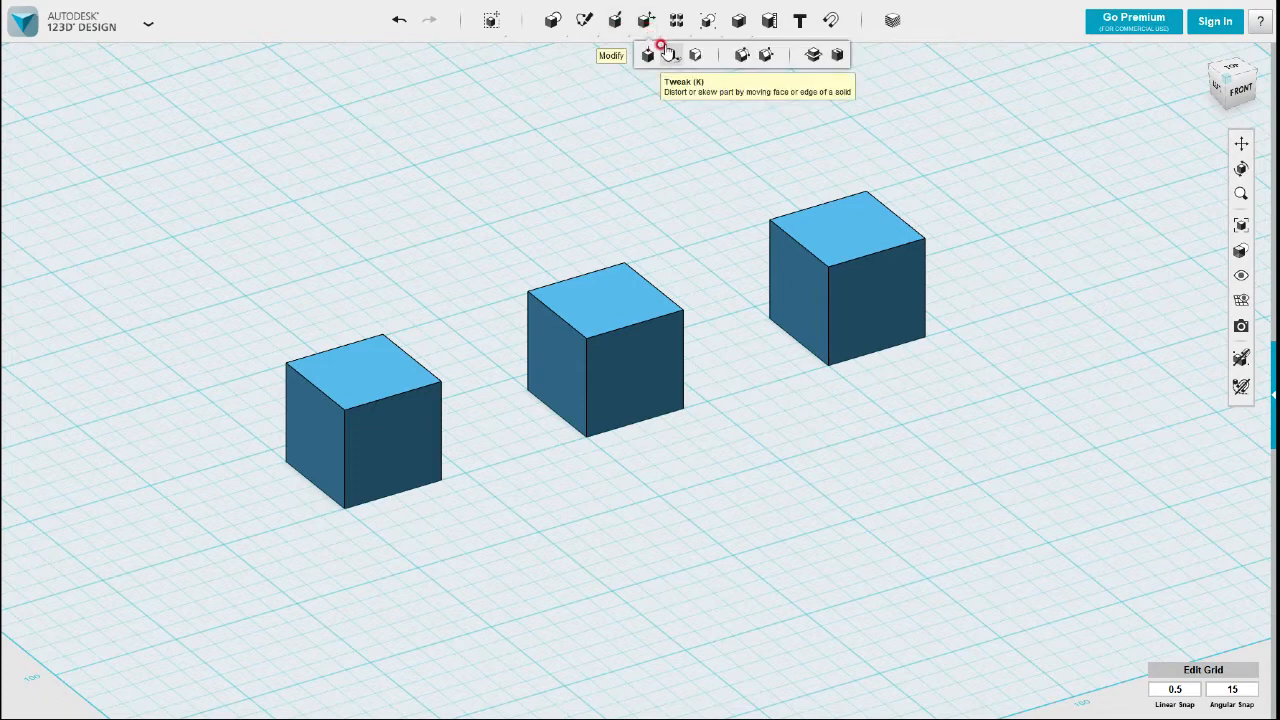
{"action": "left_click", "coordinate": [669, 55]}
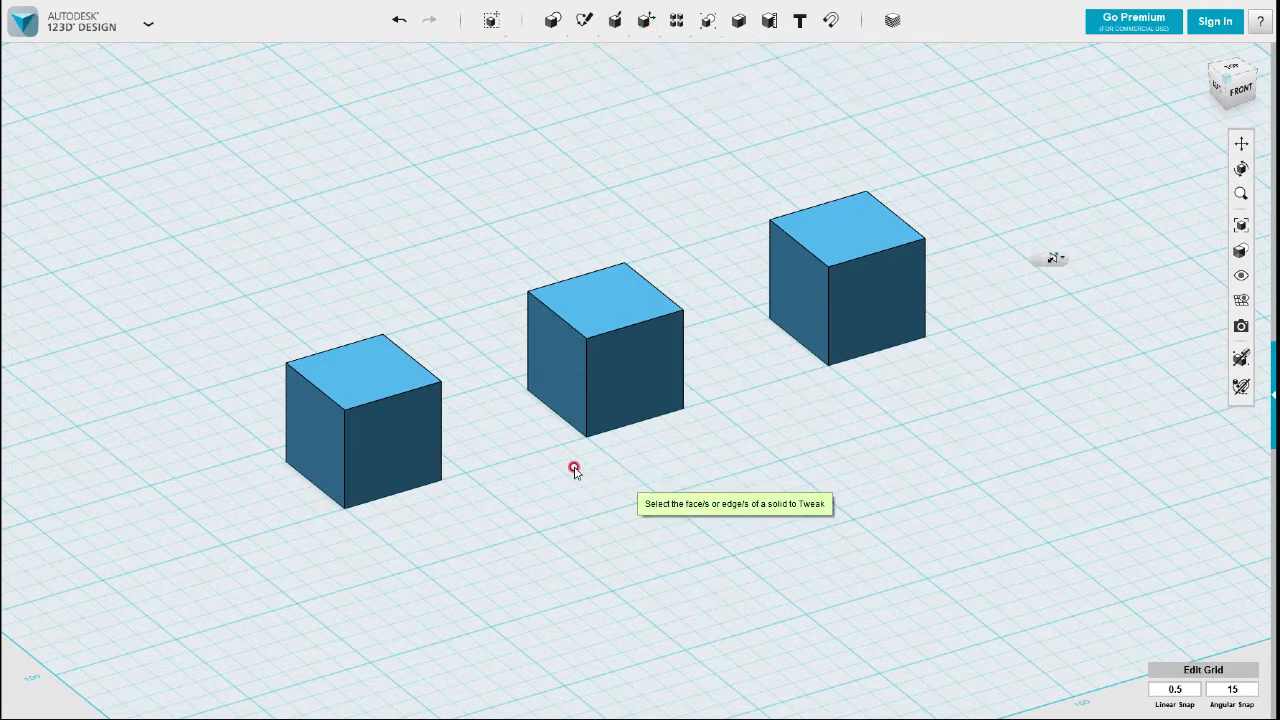
{"action": "left_click", "coordinate": [381, 401]}
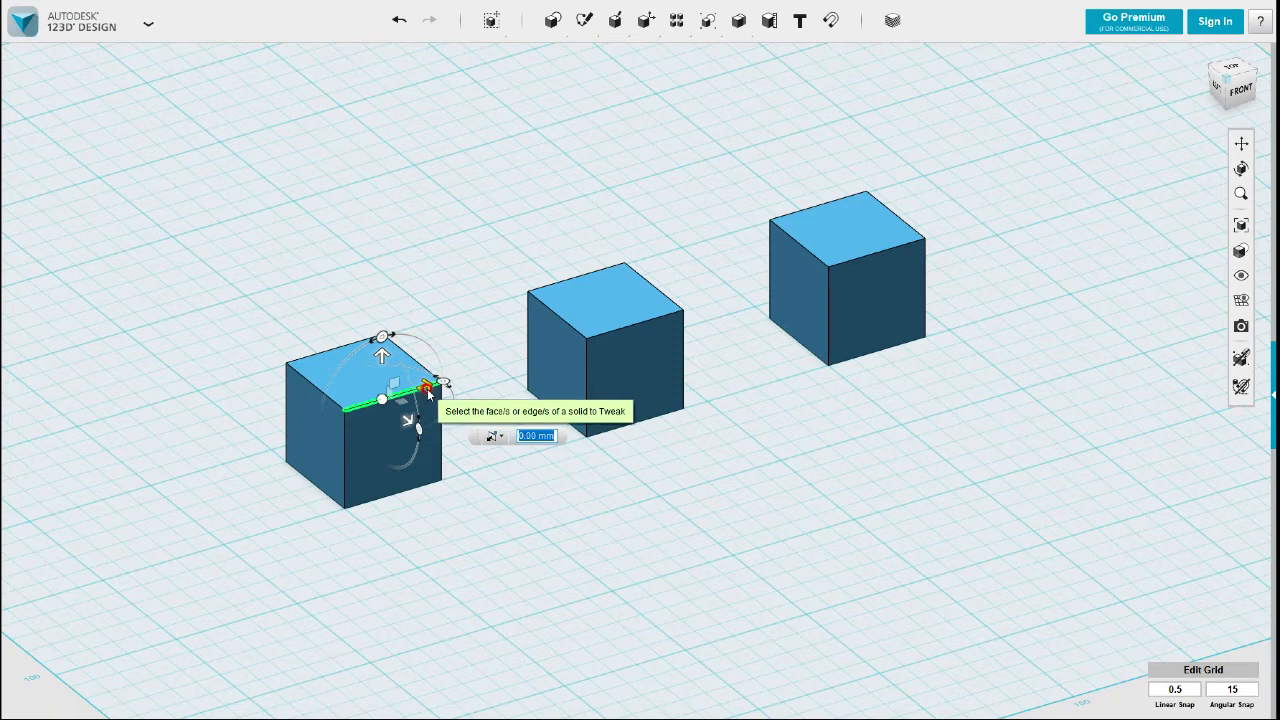
{"action": "left_click", "coordinate": [496, 438]}
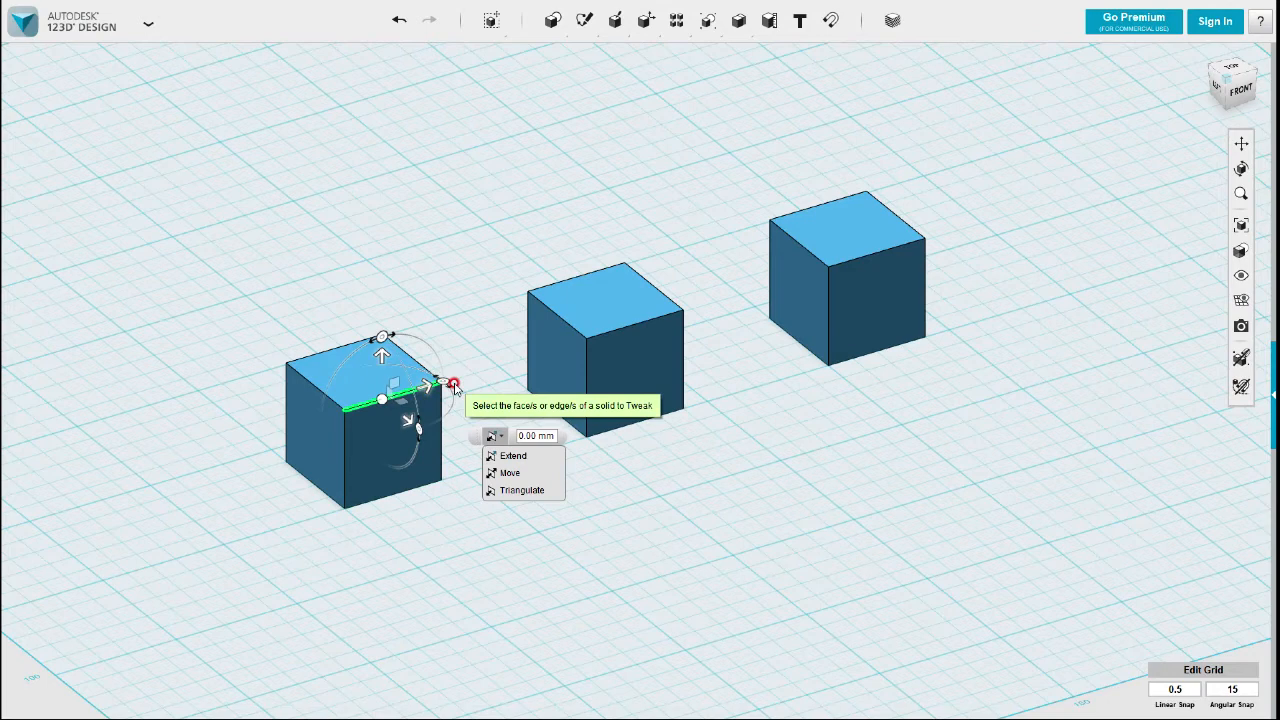
{"action": "left_click", "coordinate": [512, 457]}
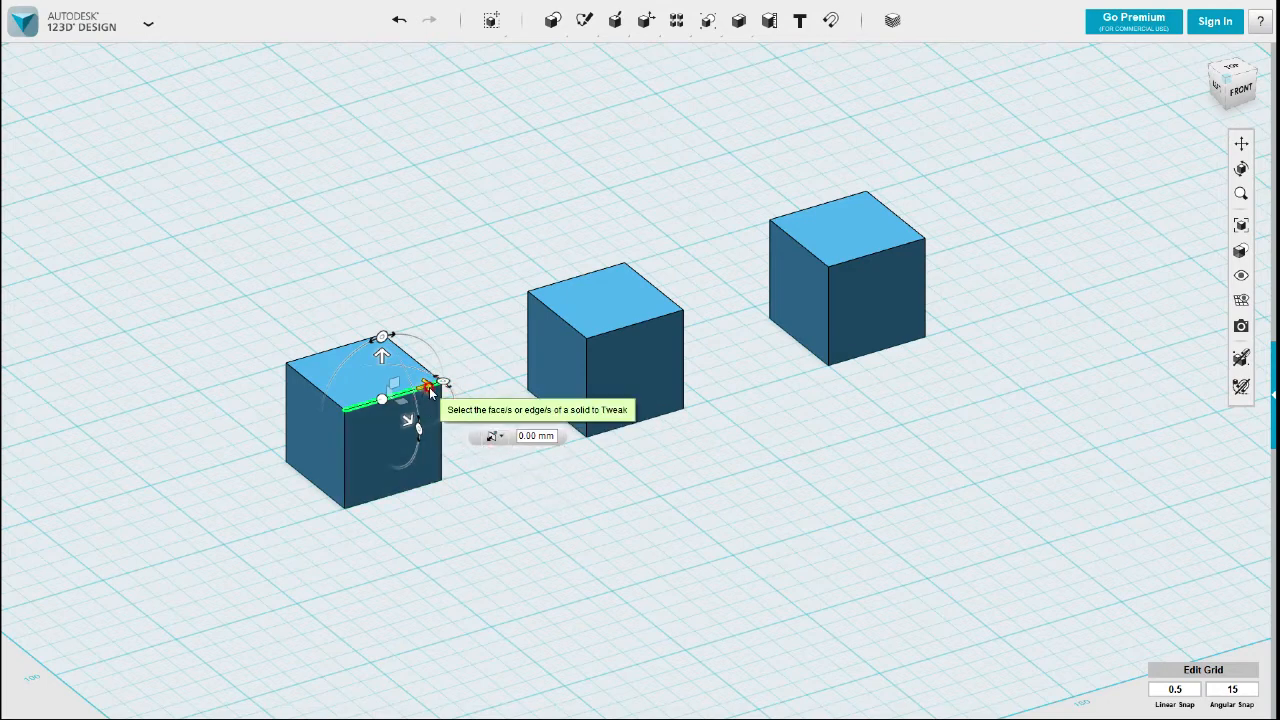
{"action": "left_click_drag", "start_coordinate": [430, 390], "coordinate": [457, 391]}
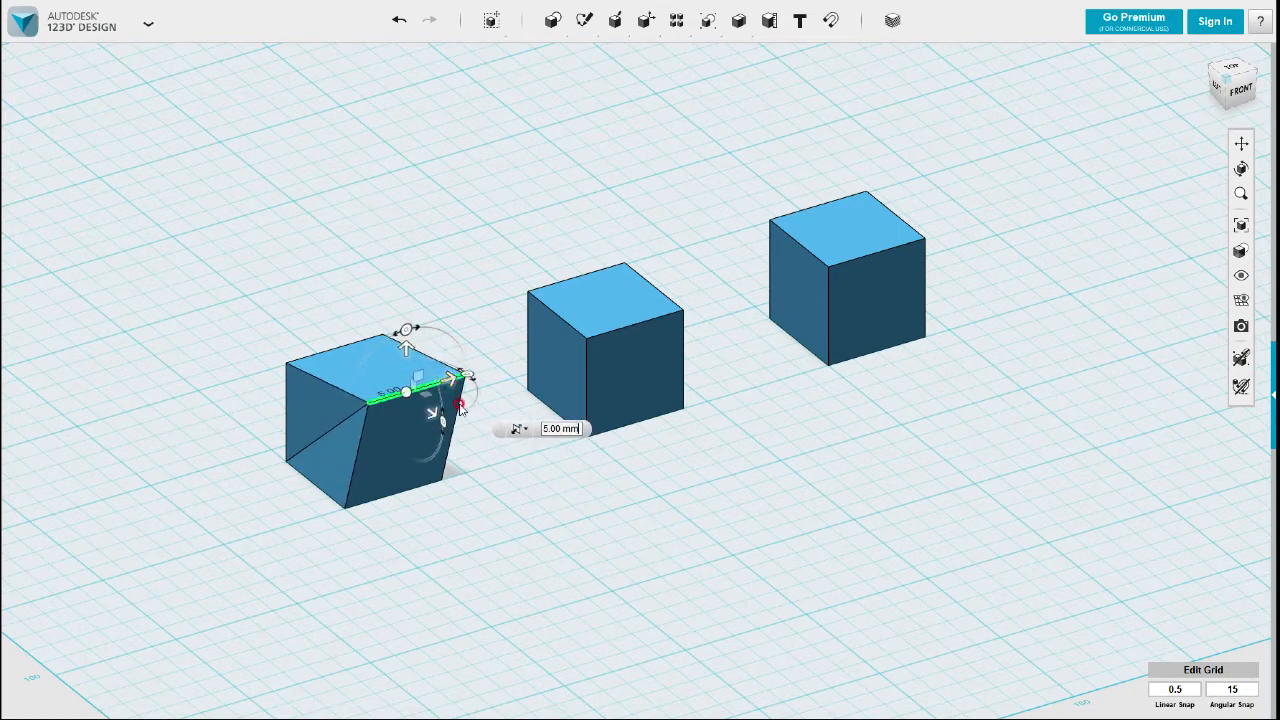
{"action": "left_click", "coordinate": [600, 505]}
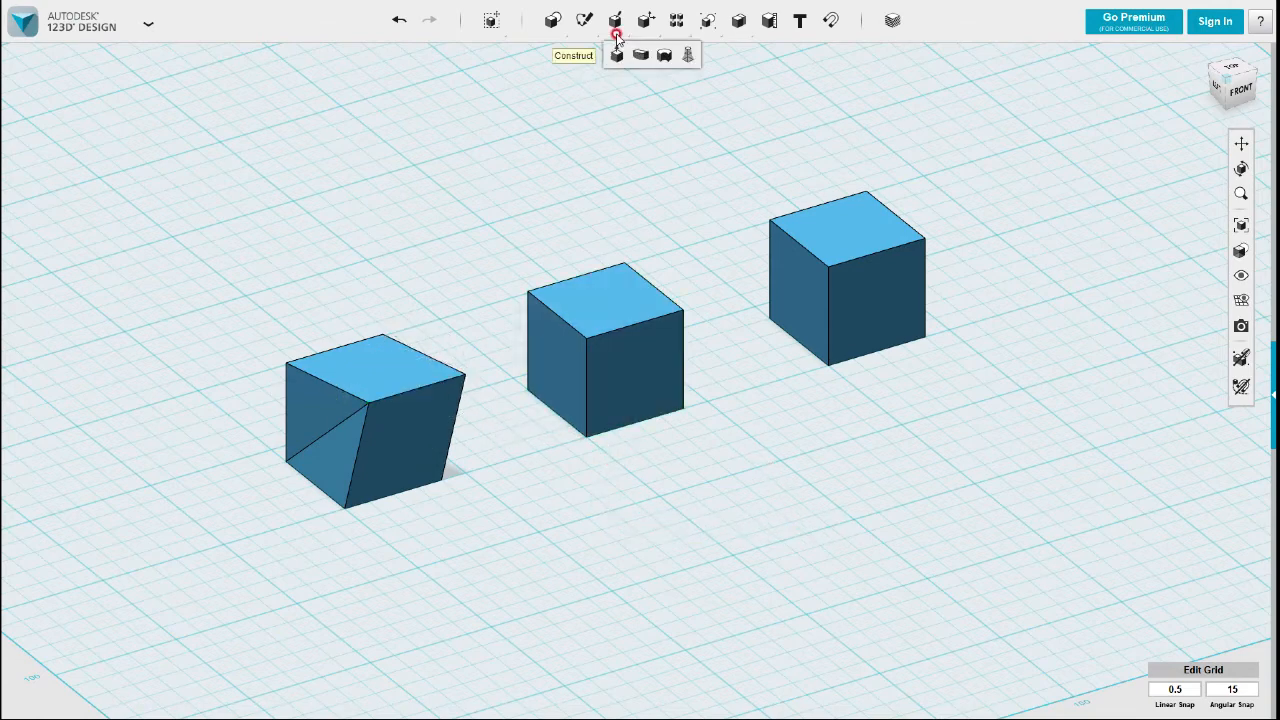
Step: Tweak the front top edge of the middle box 5 mm to the right along its own direction, using the Move option
{"action": "mouse_move", "coordinate": [646, 24]}
{"action": "left_click", "coordinate": [670, 55]}
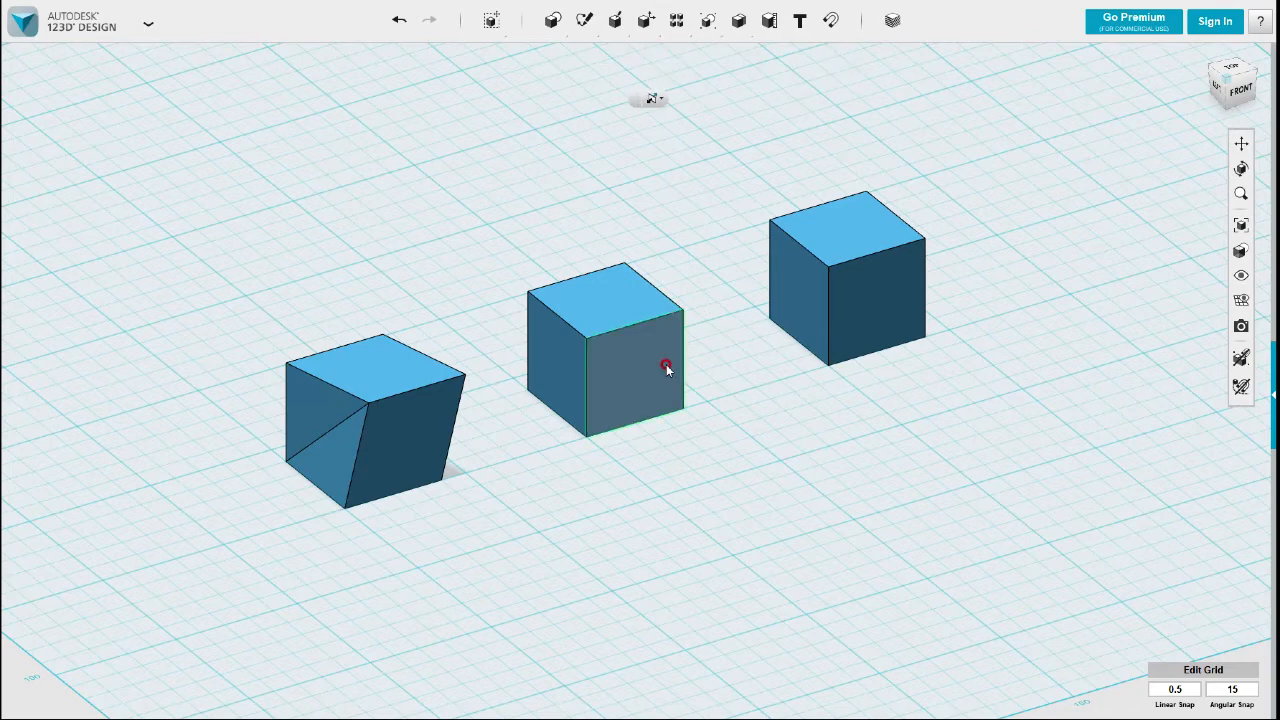
{"action": "left_click", "coordinate": [630, 329]}
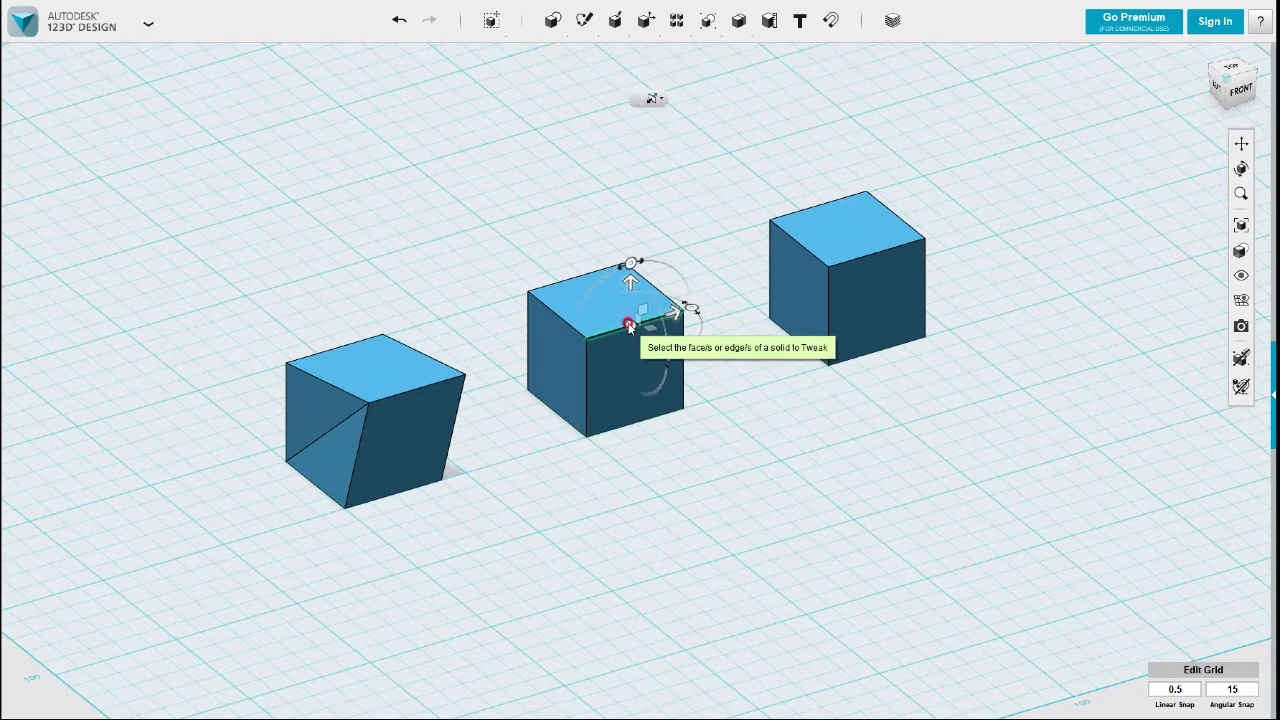
{"action": "left_click", "coordinate": [740, 365]}
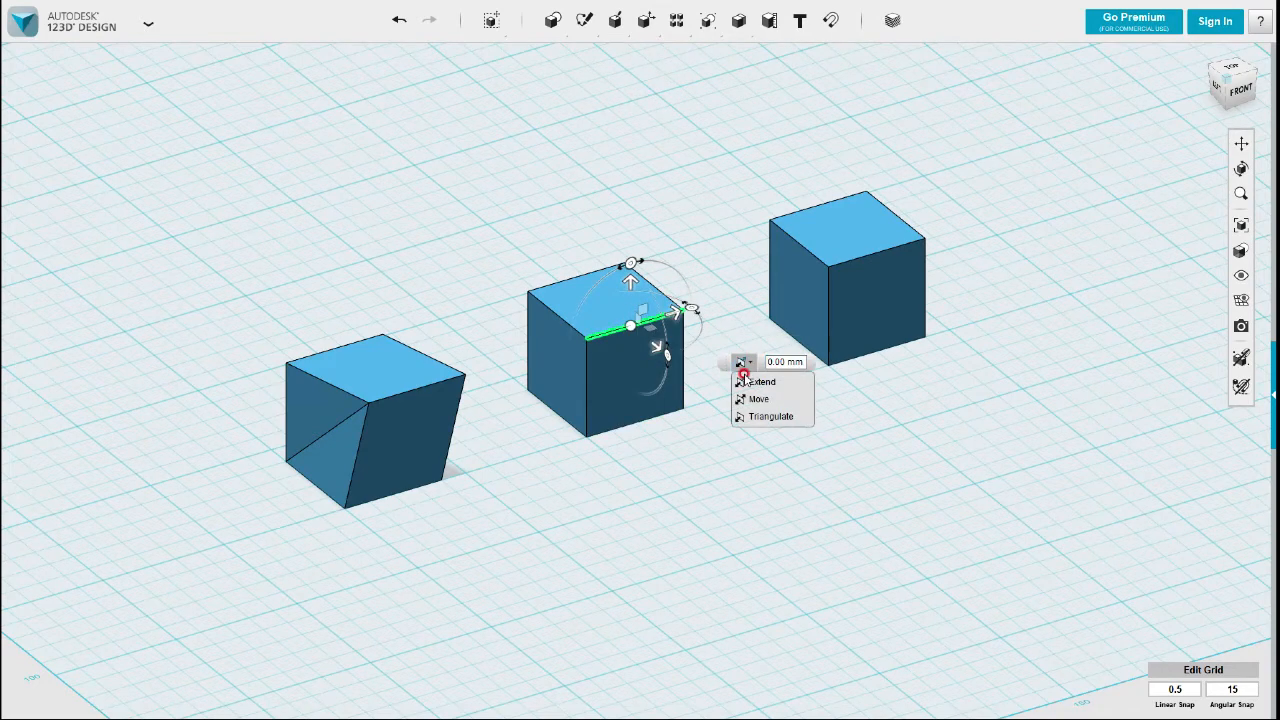
{"action": "left_click", "coordinate": [757, 397]}
{"action": "left_click_drag", "start_coordinate": [676, 316], "coordinate": [701, 313]}
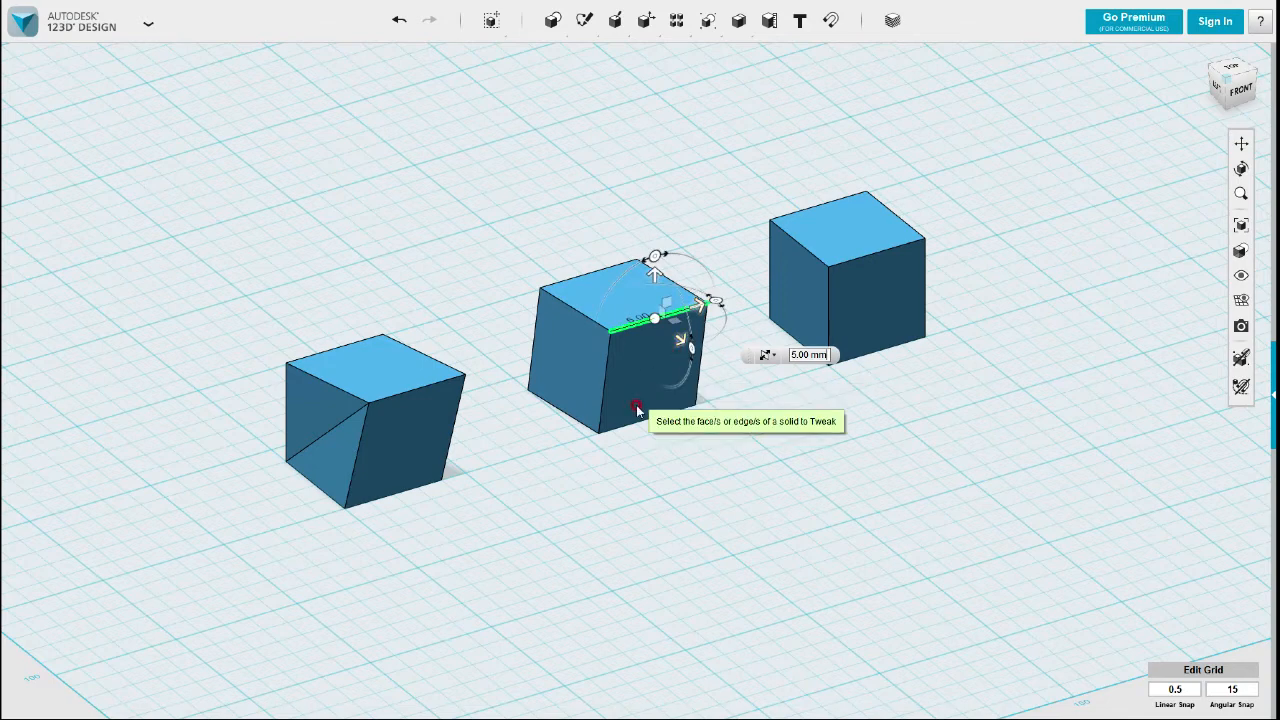
{"action": "left_click", "coordinate": [853, 447]}
Step: Tweak the front top edge of the rightmost box 5 mm to the right along its own direction, using the Triangulate option
{"action": "middle_click_drag", "start_coordinate": [853, 447], "coordinate": [832, 481]}
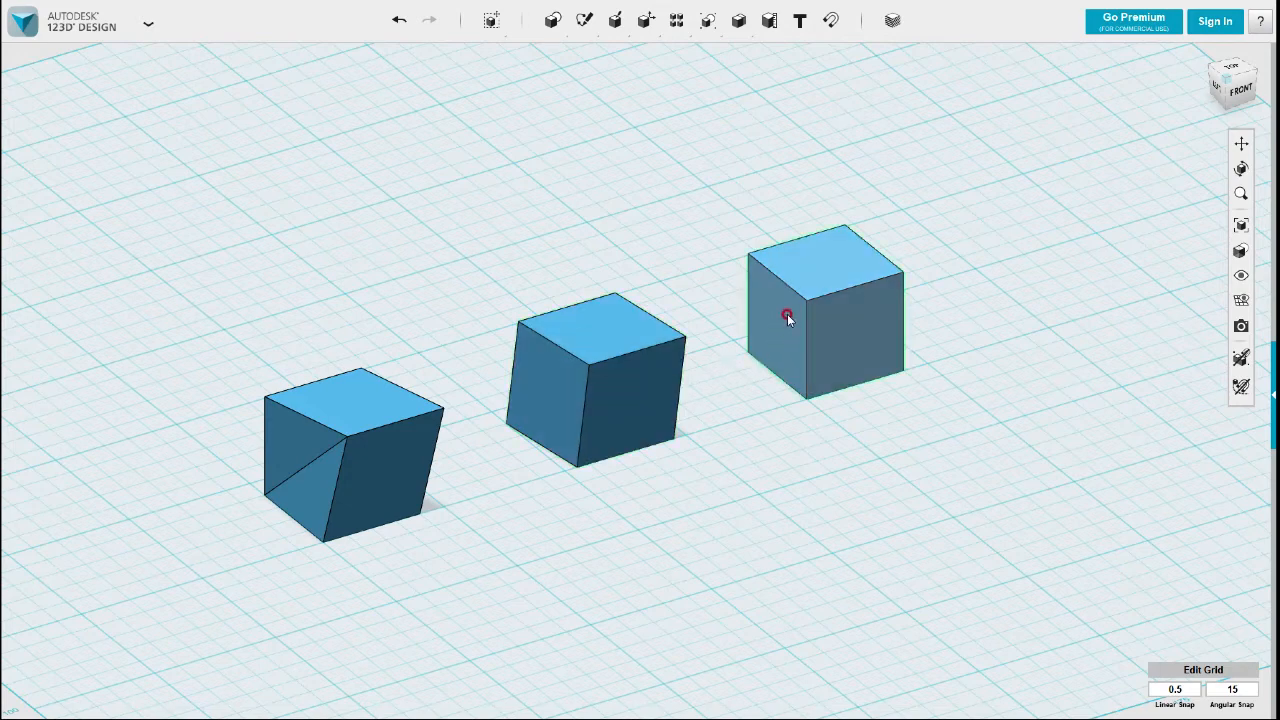
{"action": "mouse_move", "coordinate": [646, 24]}
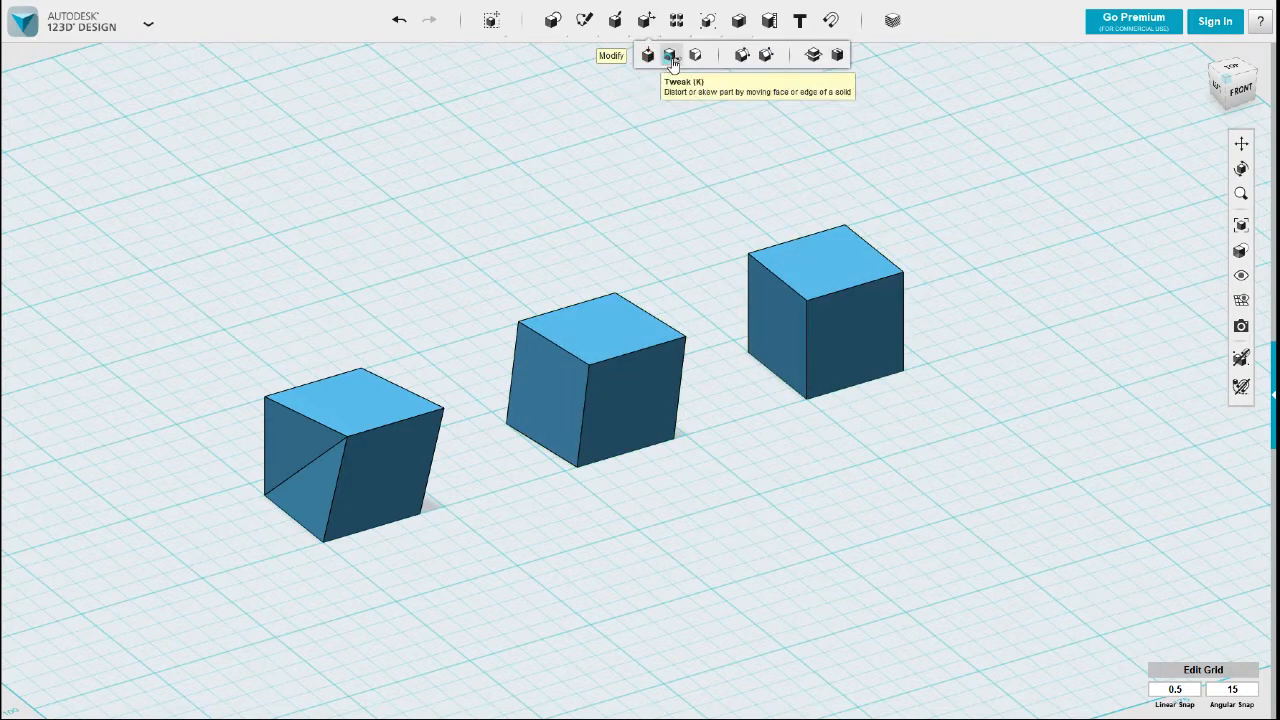
{"action": "left_click", "coordinate": [666, 55]}
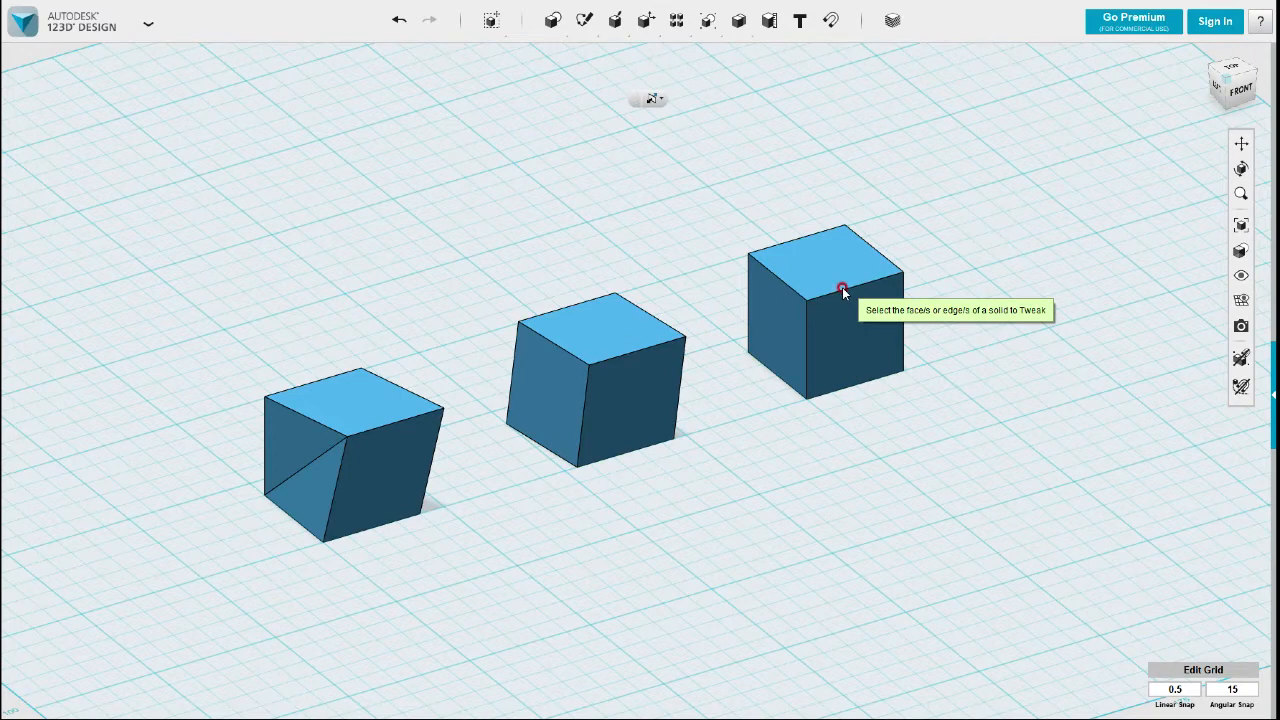
{"action": "left_click", "coordinate": [842, 290]}
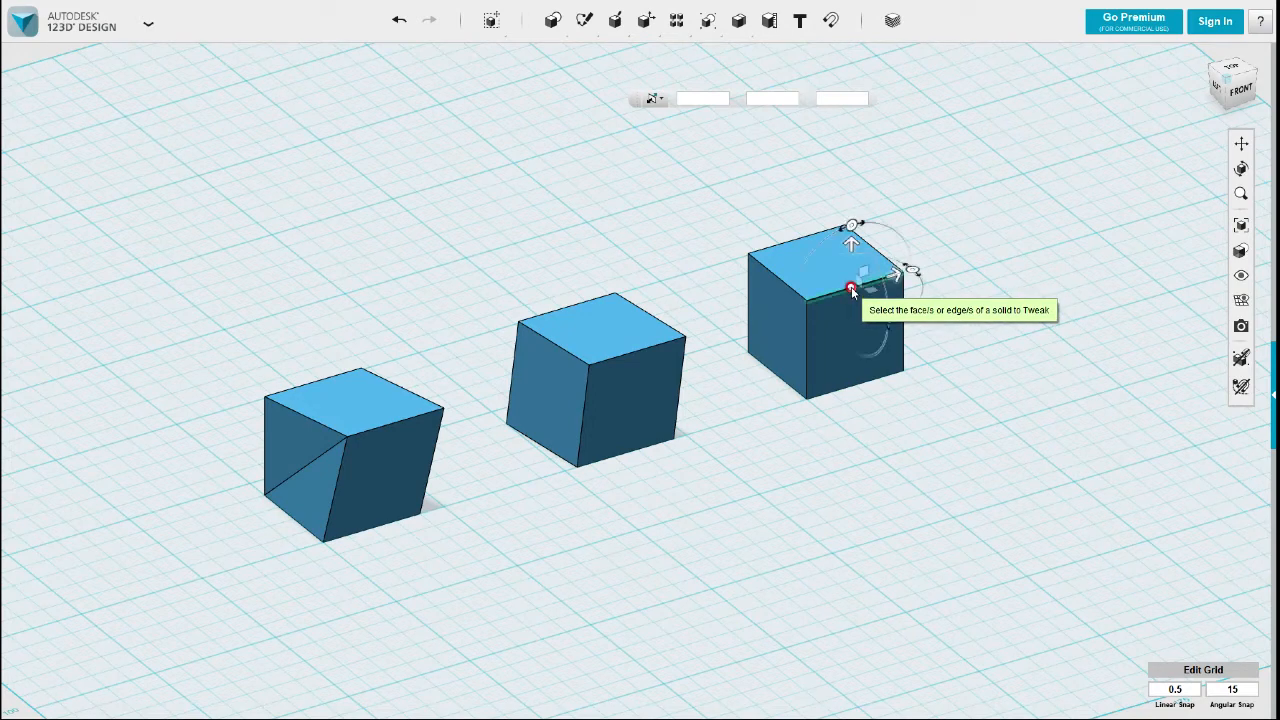
{"action": "scroll", "coordinate": [851, 286], "scroll_direction": "up", "scroll_amount": 3}
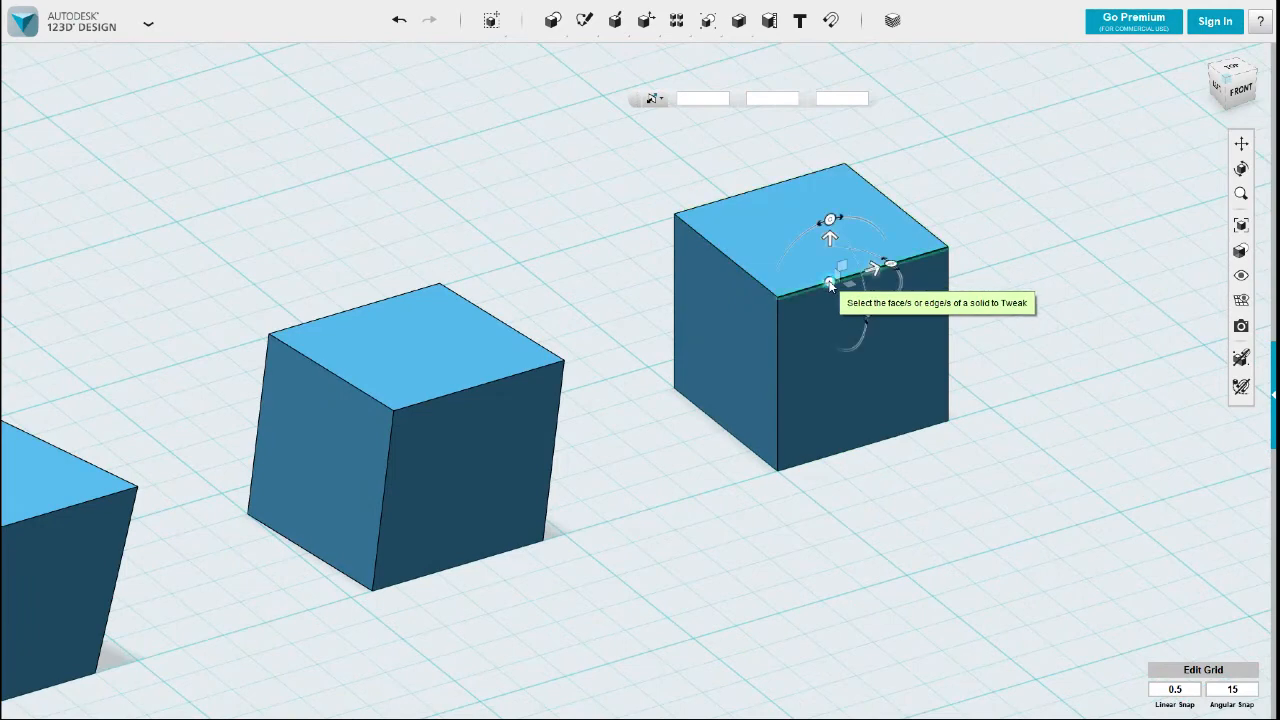
{"action": "left_click", "coordinate": [829, 280]}
{"action": "left_click", "coordinate": [937, 326]}
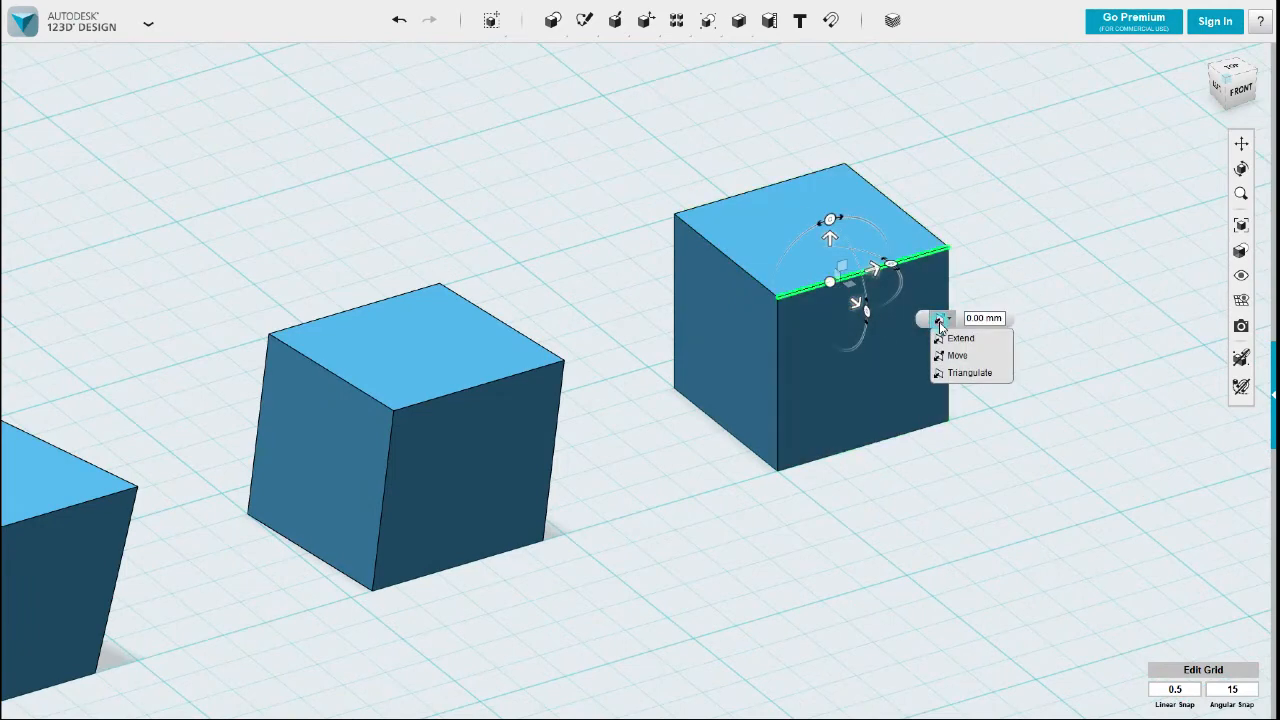
{"action": "left_click", "coordinate": [958, 373]}
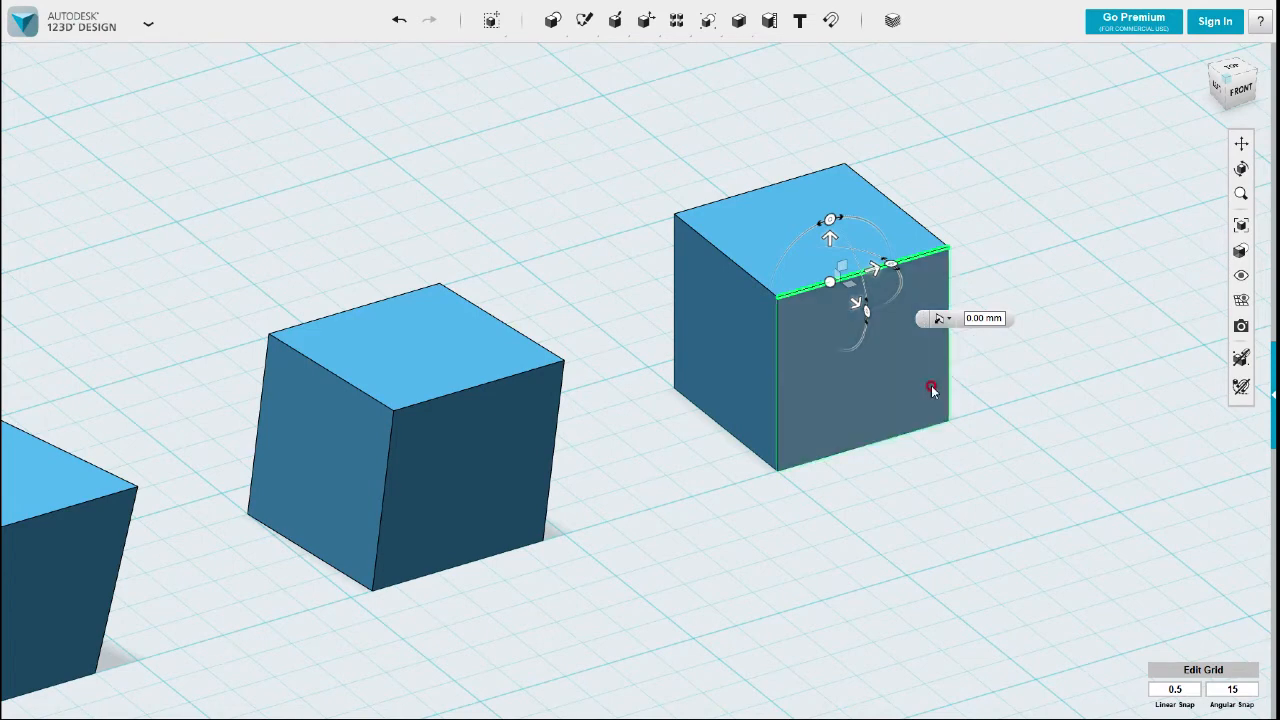
{"action": "scroll", "coordinate": [886, 422], "scroll_direction": "down", "scroll_amount": 2}
{"action": "left_click_drag", "start_coordinate": [890, 326], "coordinate": [922, 326]}
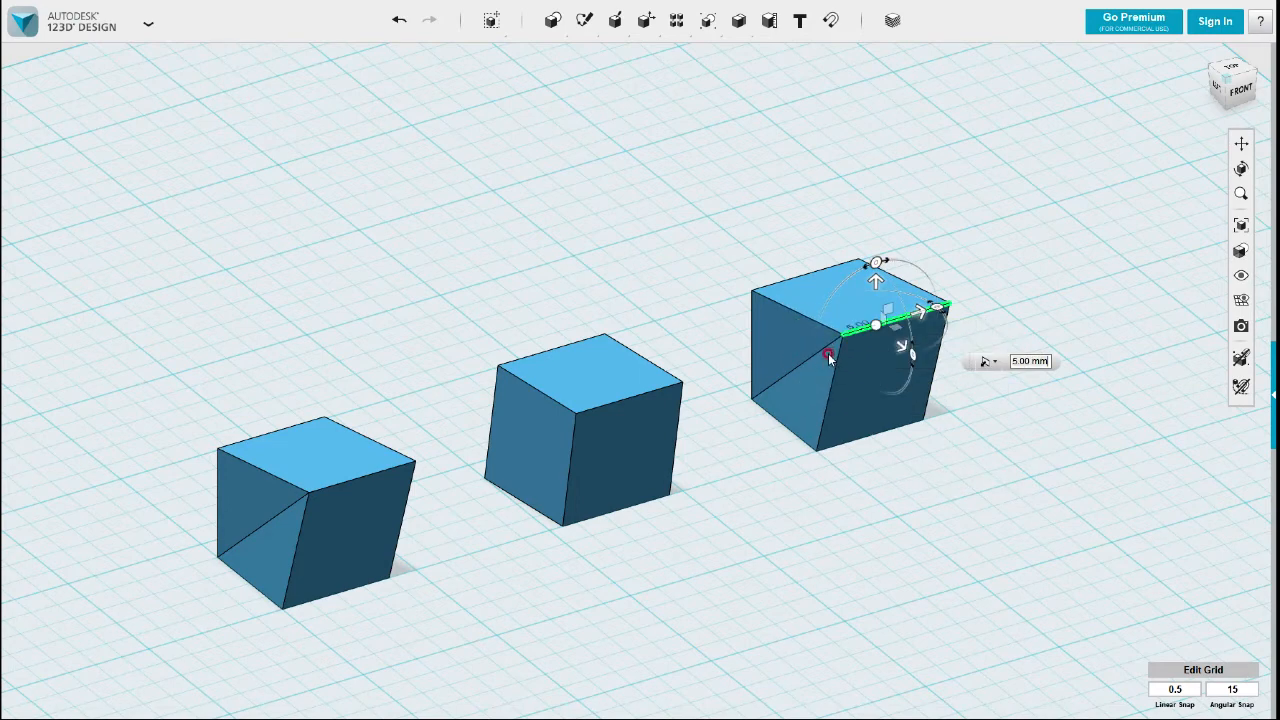
{"action": "left_click", "coordinate": [864, 501]}
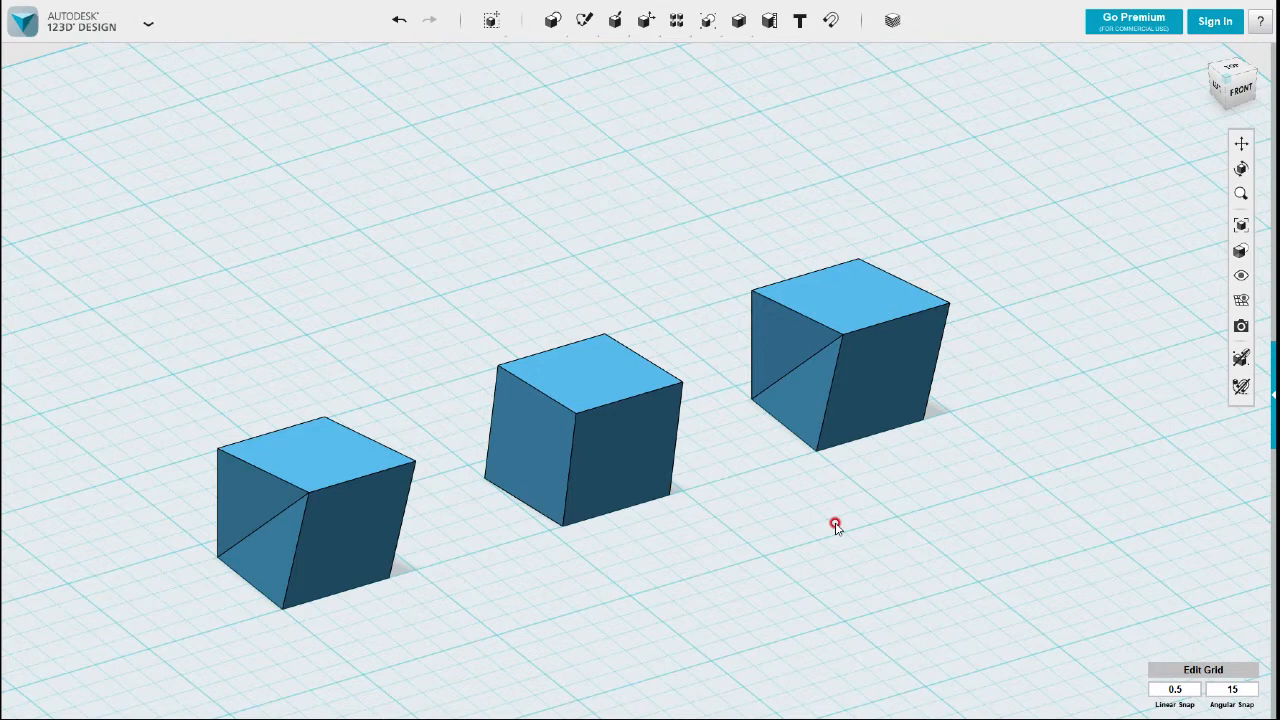
Step: Tweak the front top edge of the leftmost box further to the right along its own direction, using the Extend option
{"action": "middle_click_drag", "start_coordinate": [677, 534], "coordinate": [692, 466]}
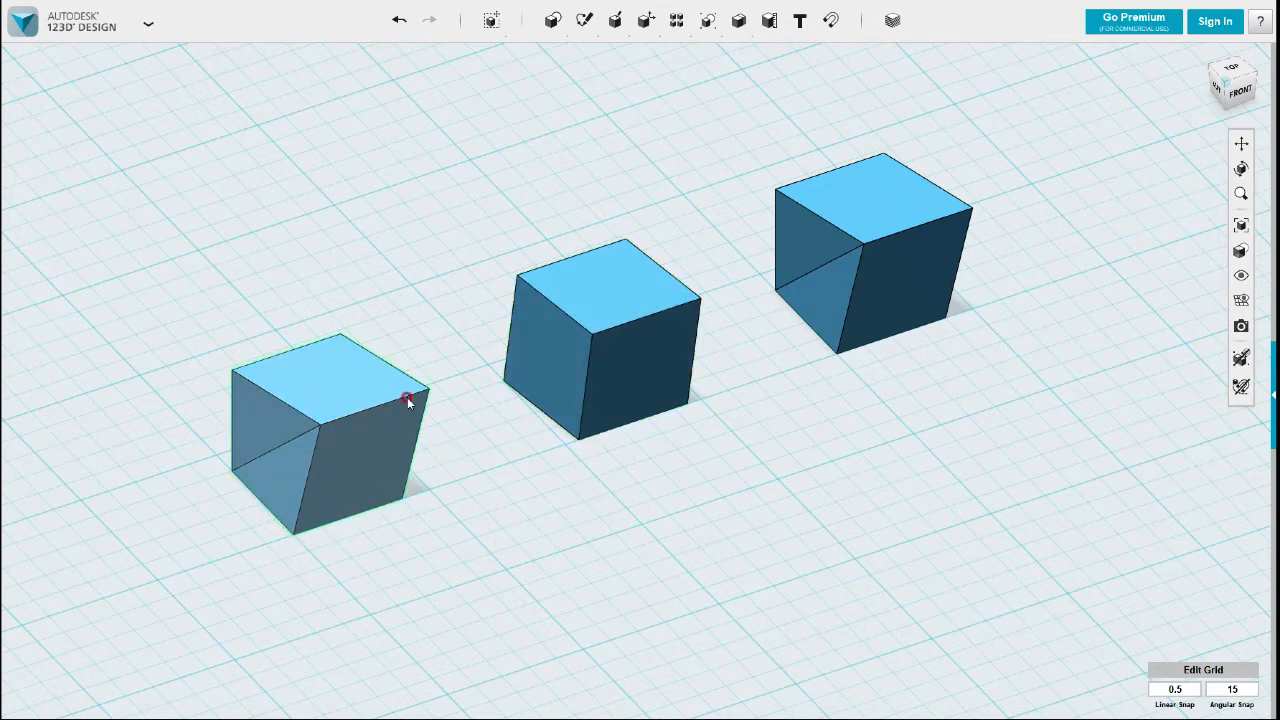
{"action": "left_click", "coordinate": [351, 412]}
{"action": "left_click", "coordinate": [353, 413]}
{"action": "mouse_move", "coordinate": [628, 32]}
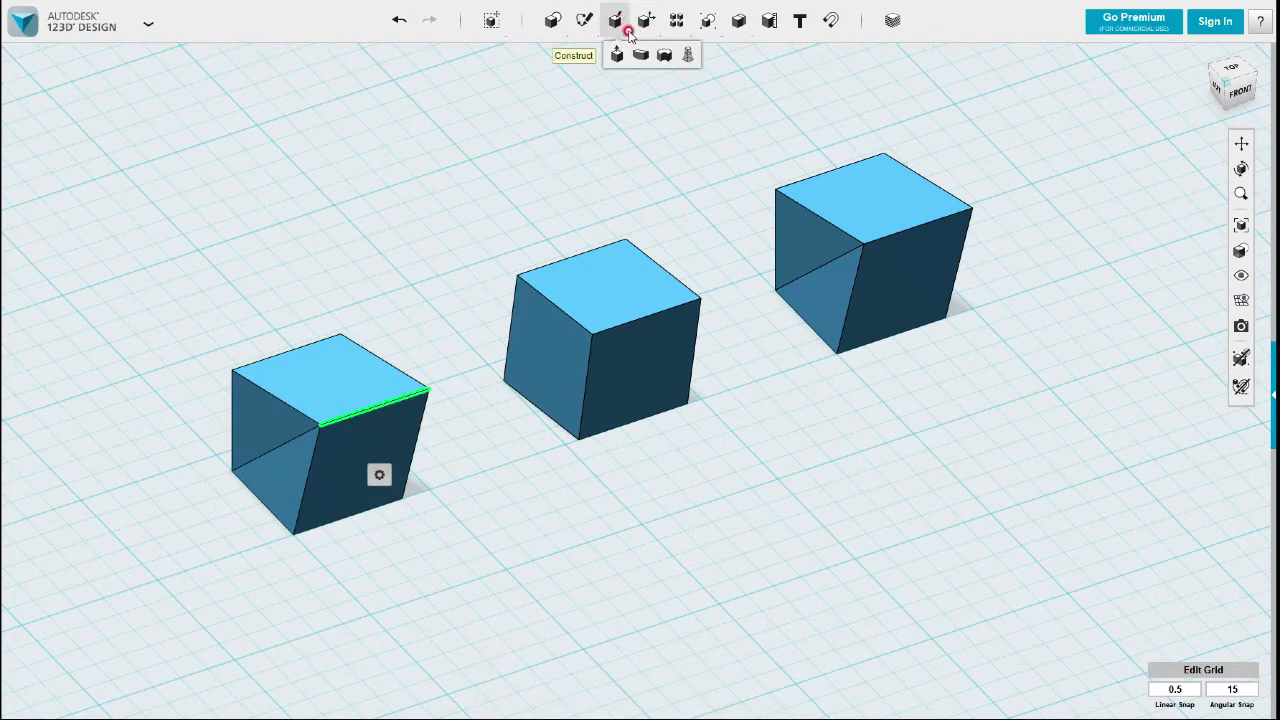
{"action": "mouse_move", "coordinate": [385, 485]}
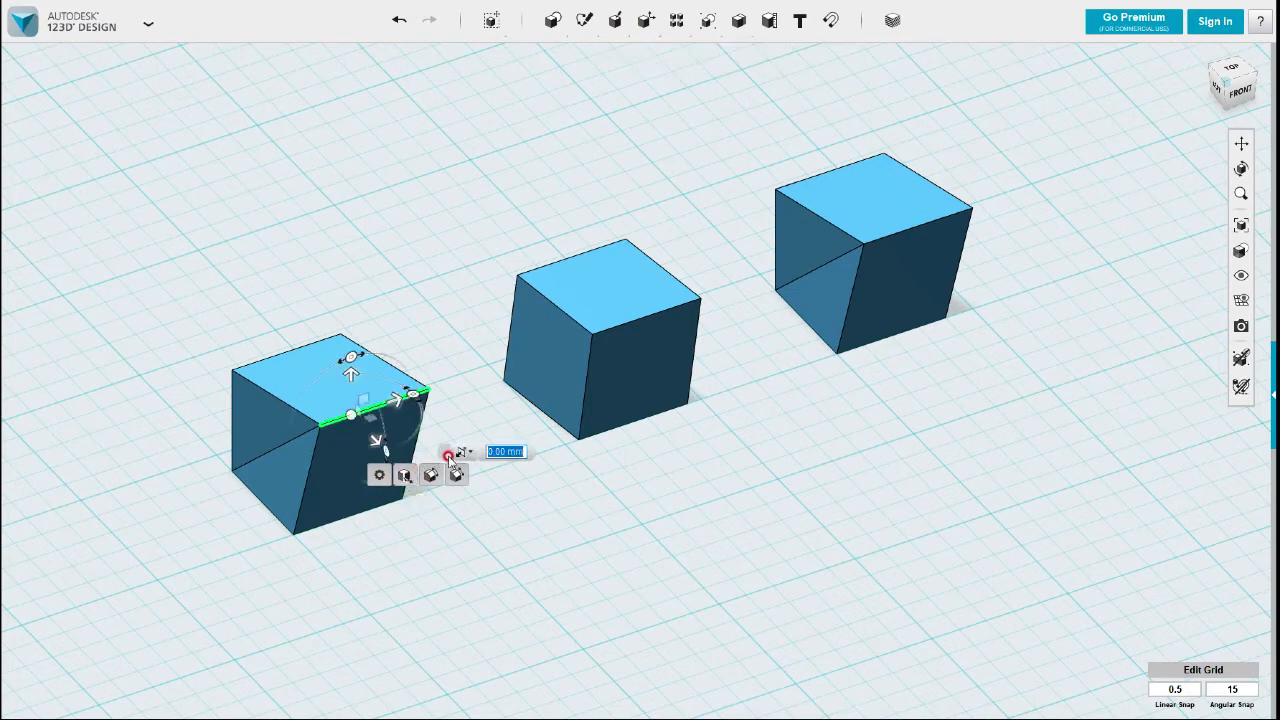
{"action": "left_click_drag", "start_coordinate": [351, 374], "coordinate": [608, 403]}
{"action": "left_click", "coordinate": [650, 434]}
Step: Tweak the front top edge of the middle box further to the right along its own direction, using the Move option
{"action": "left_click", "coordinate": [636, 314]}
{"action": "left_click", "coordinate": [636, 320]}
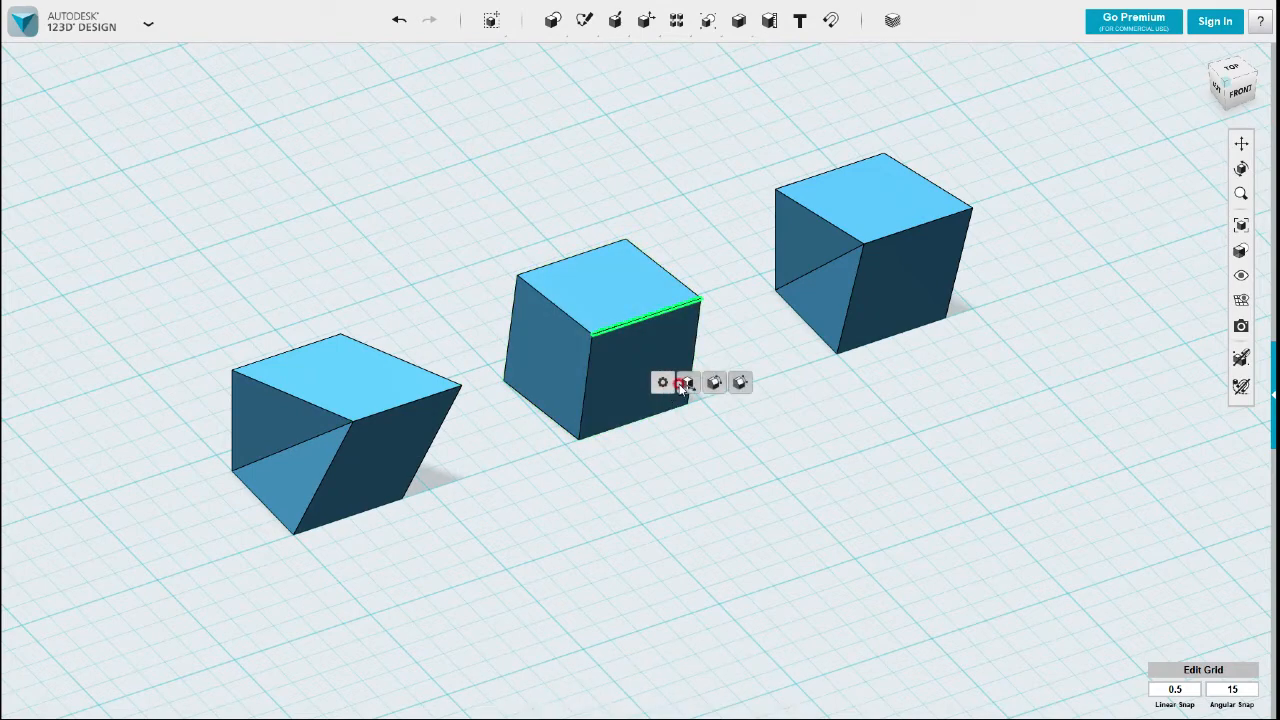
{"action": "left_click", "coordinate": [687, 383]}
{"action": "left_click", "coordinate": [747, 359]}
{"action": "left_click", "coordinate": [760, 394]}
{"action": "left_click_drag", "start_coordinate": [680, 311], "coordinate": [654, 268]}
{"action": "left_click", "coordinate": [933, 268]}
Step: Tweak the front top edge of the rightmost box further to the right along its own direction, using the Triangulate option
{"action": "left_click", "coordinate": [895, 232]}
{"action": "left_click", "coordinate": [895, 232]}
{"action": "left_click", "coordinate": [945, 296]}
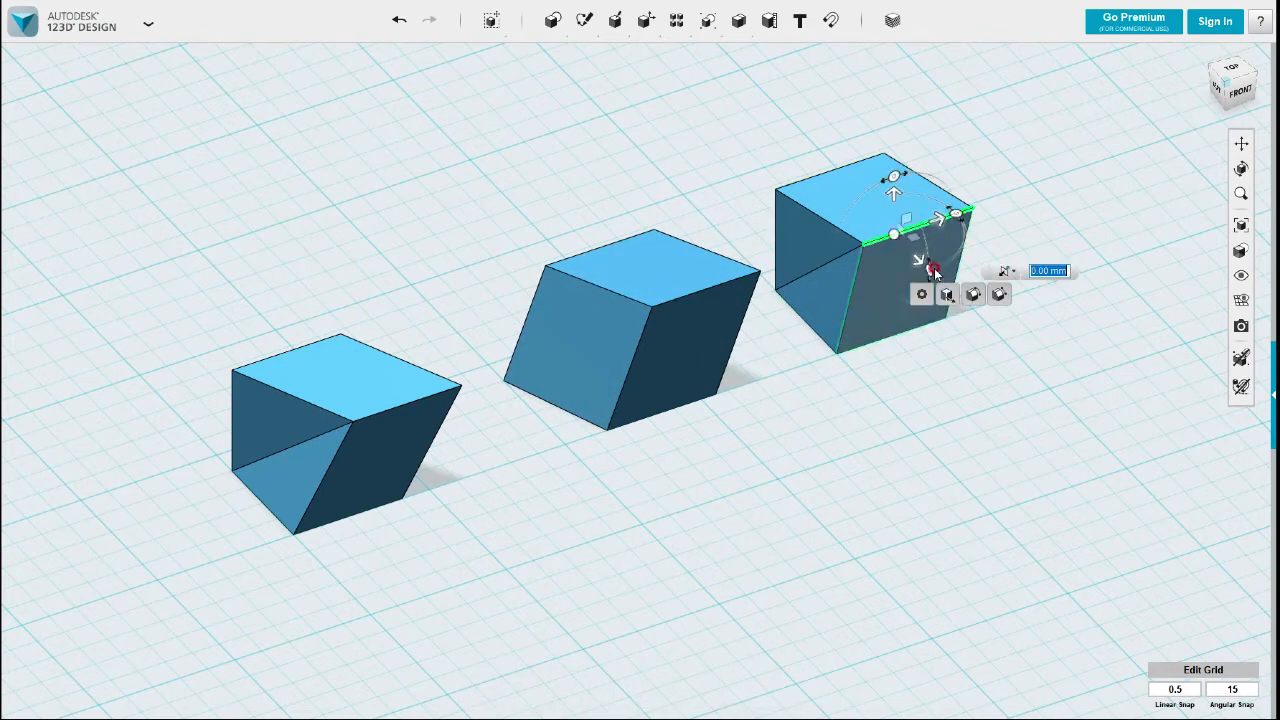
{"action": "left_click", "coordinate": [1003, 271]}
{"action": "left_click", "coordinate": [1013, 315]}
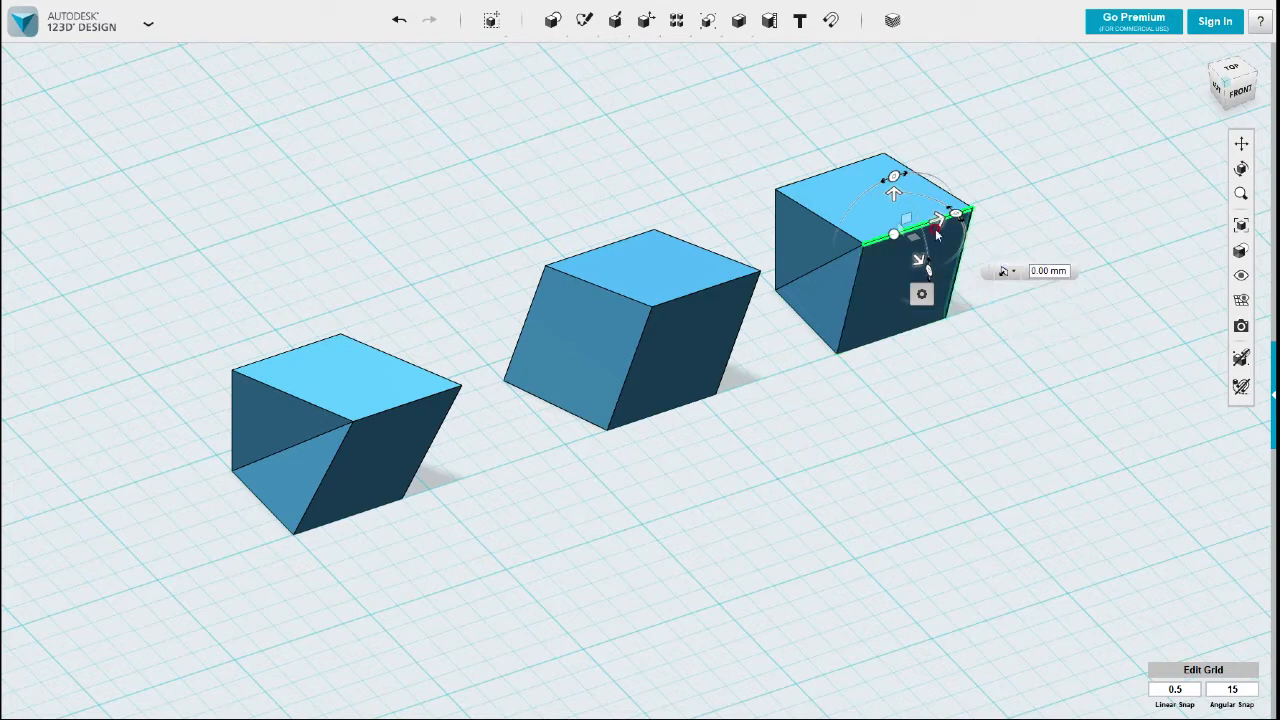
{"action": "left_click_drag", "start_coordinate": [930, 220], "coordinate": [939, 187]}
{"action": "left_click", "coordinate": [993, 457]}
{"action": "right_click_drag", "start_coordinate": [877, 492], "coordinate": [836, 503]}
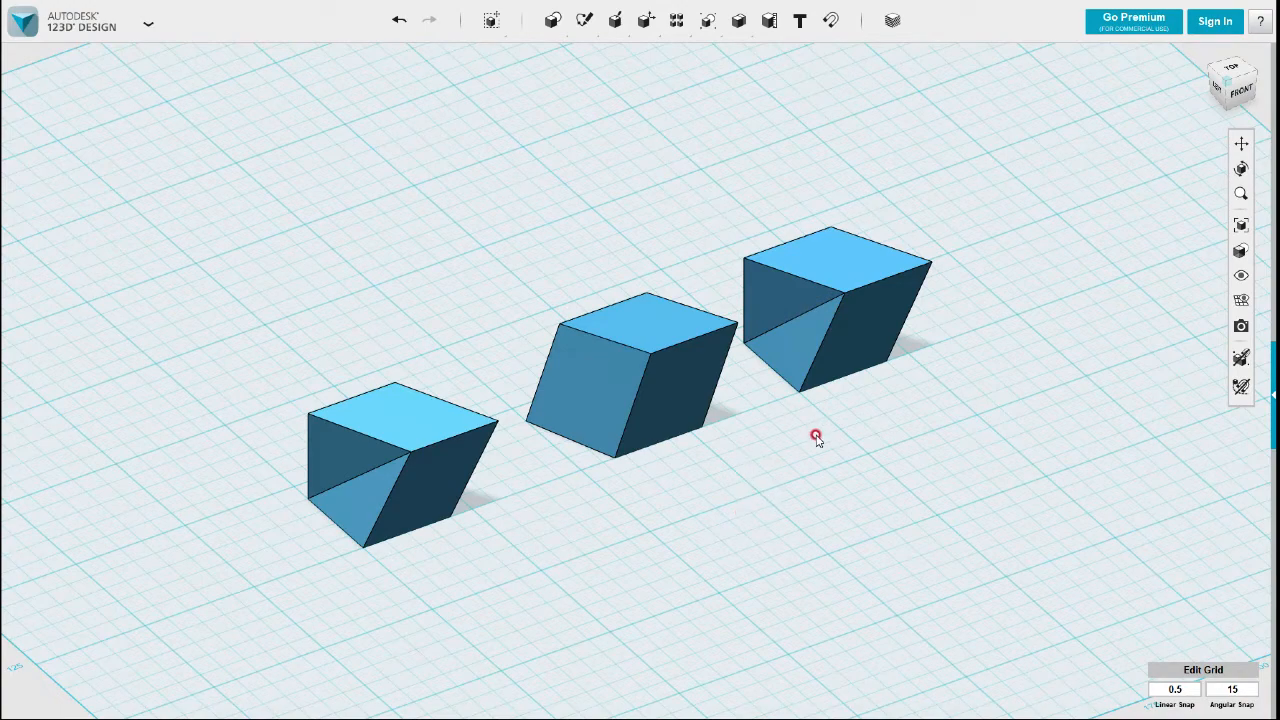
{"action": "right_click_drag", "start_coordinate": [787, 468], "coordinate": [740, 471]}
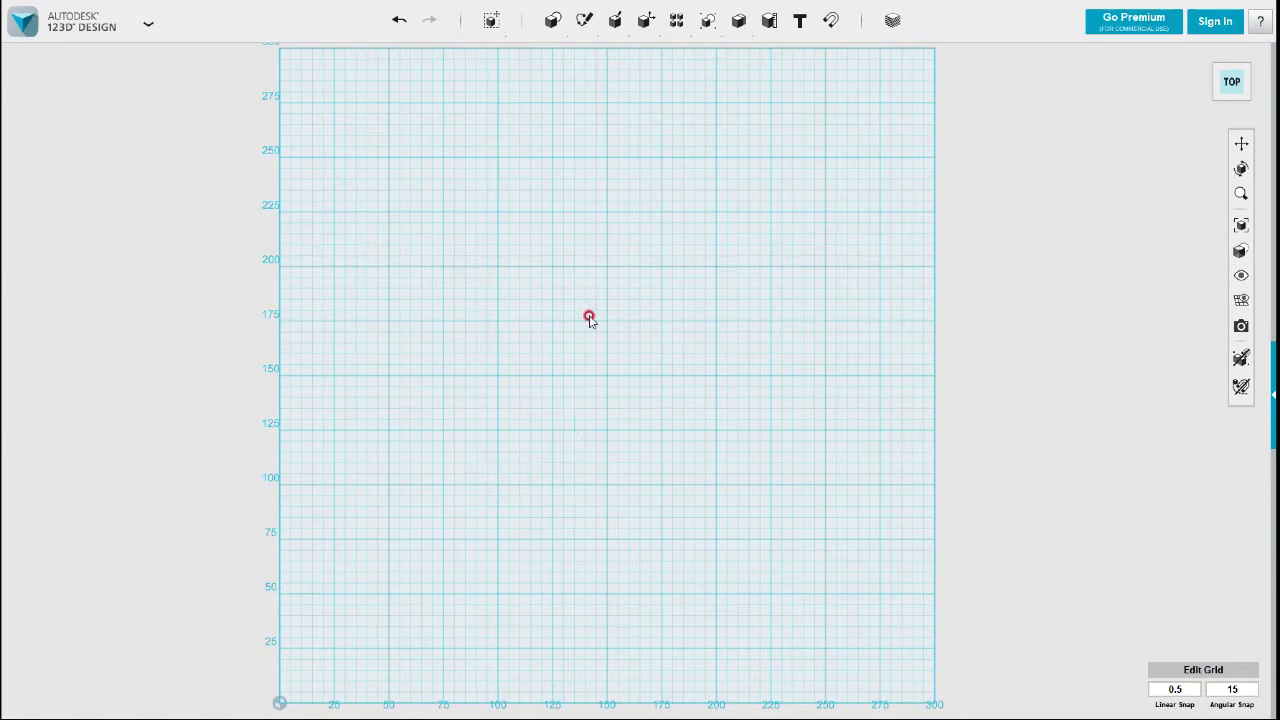
Step: Sketch four 50 mm squares spaced 25 mm apart in a two-by-two layout on the empty grid, all within one sketch
{"action": "mouse_move", "coordinate": [584, 20]}
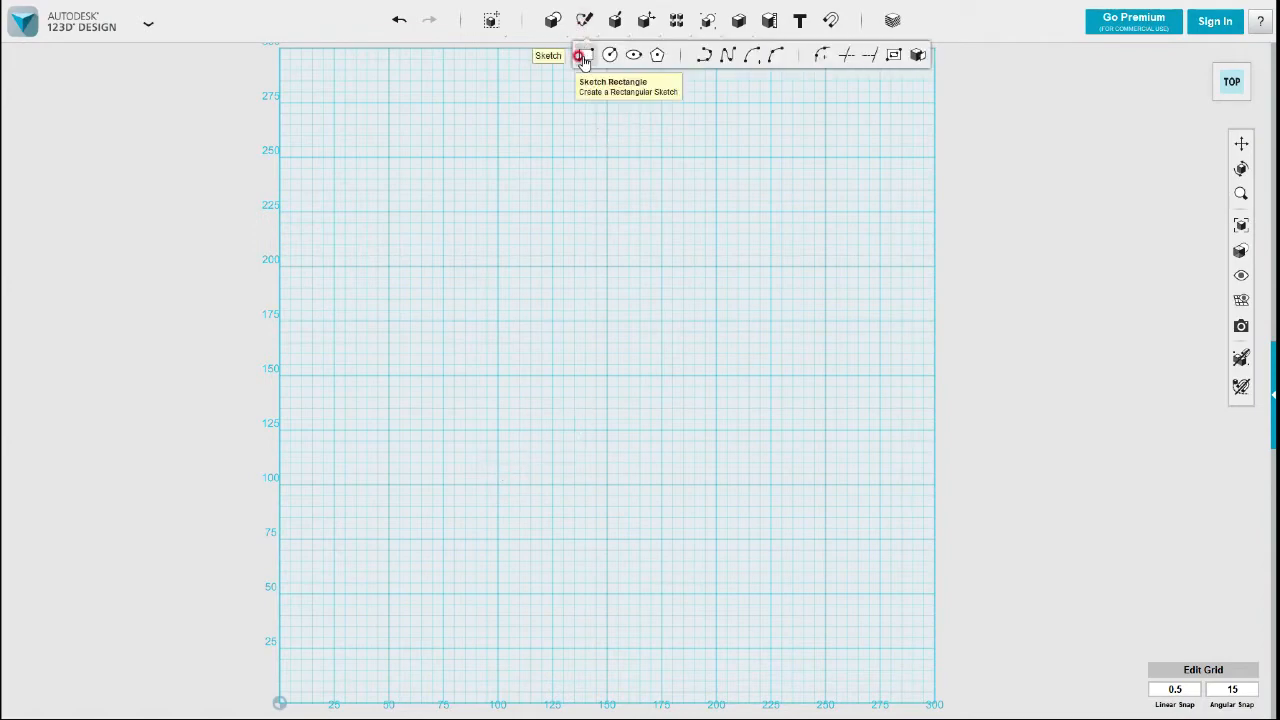
{"action": "left_click", "coordinate": [583, 56]}
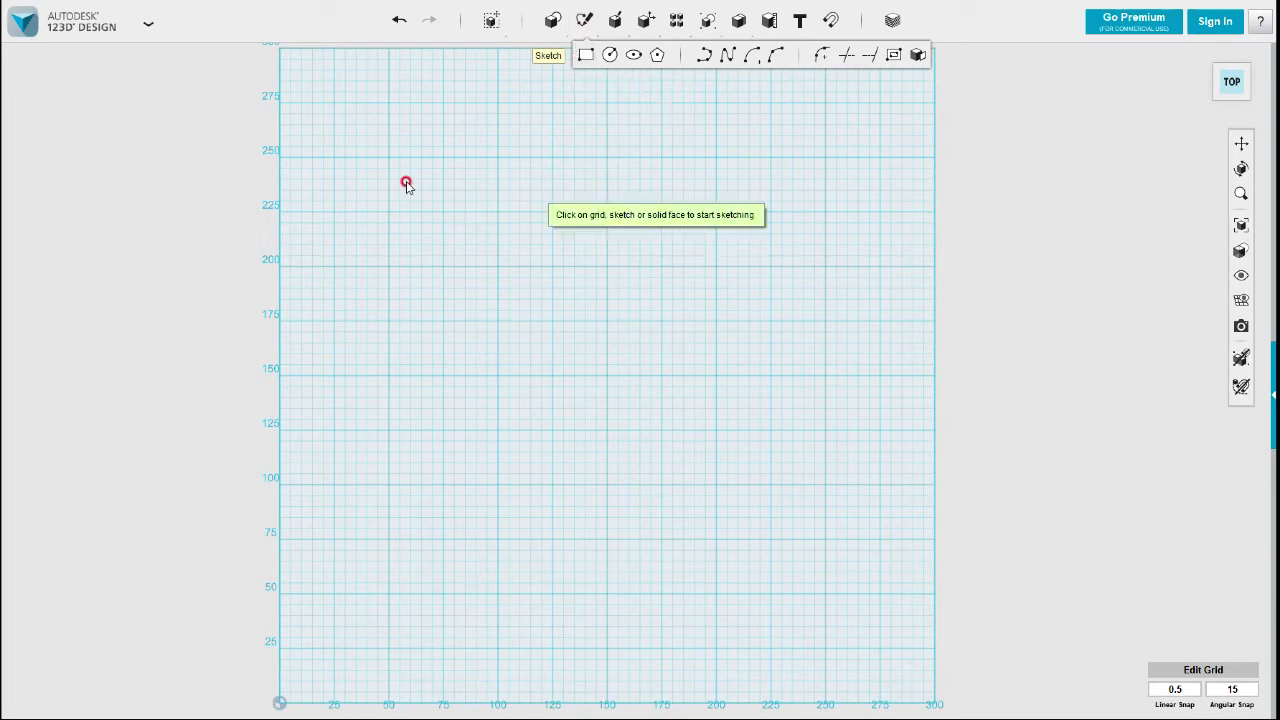
{"action": "left_click", "coordinate": [391, 158]}
{"action": "left_click", "coordinate": [389, 158]}
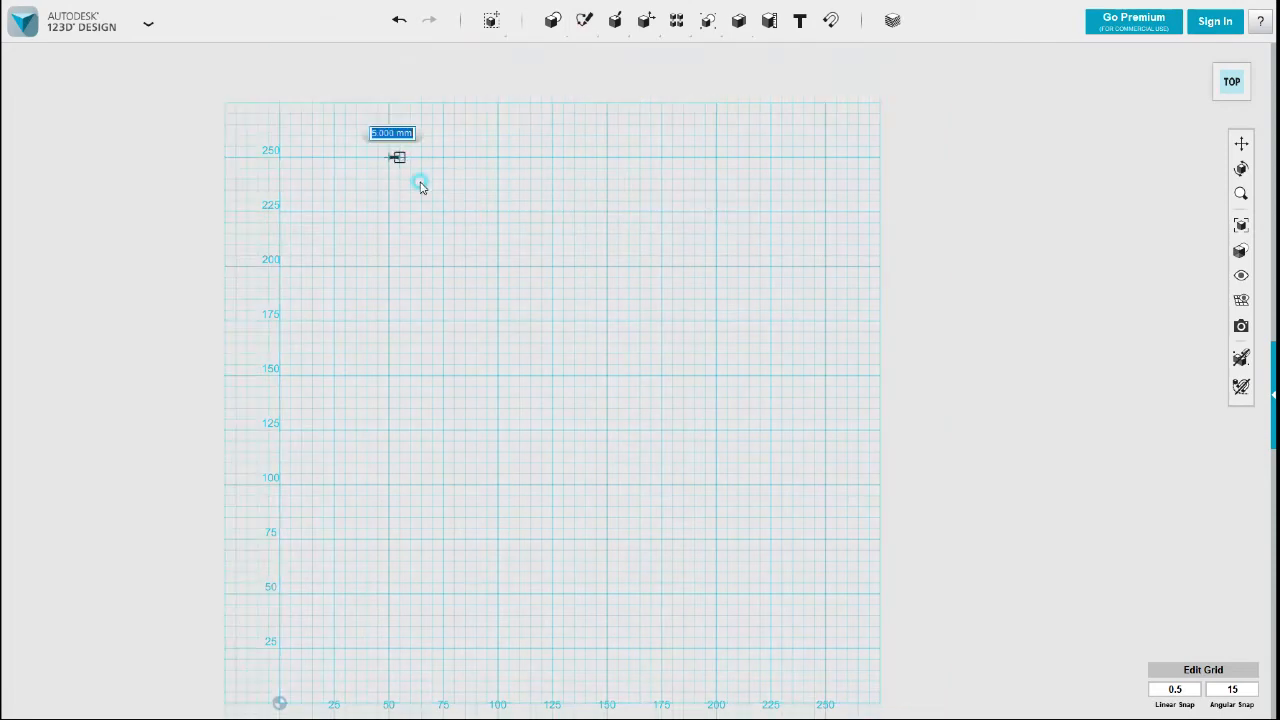
{"action": "left_click", "coordinate": [497, 268]}
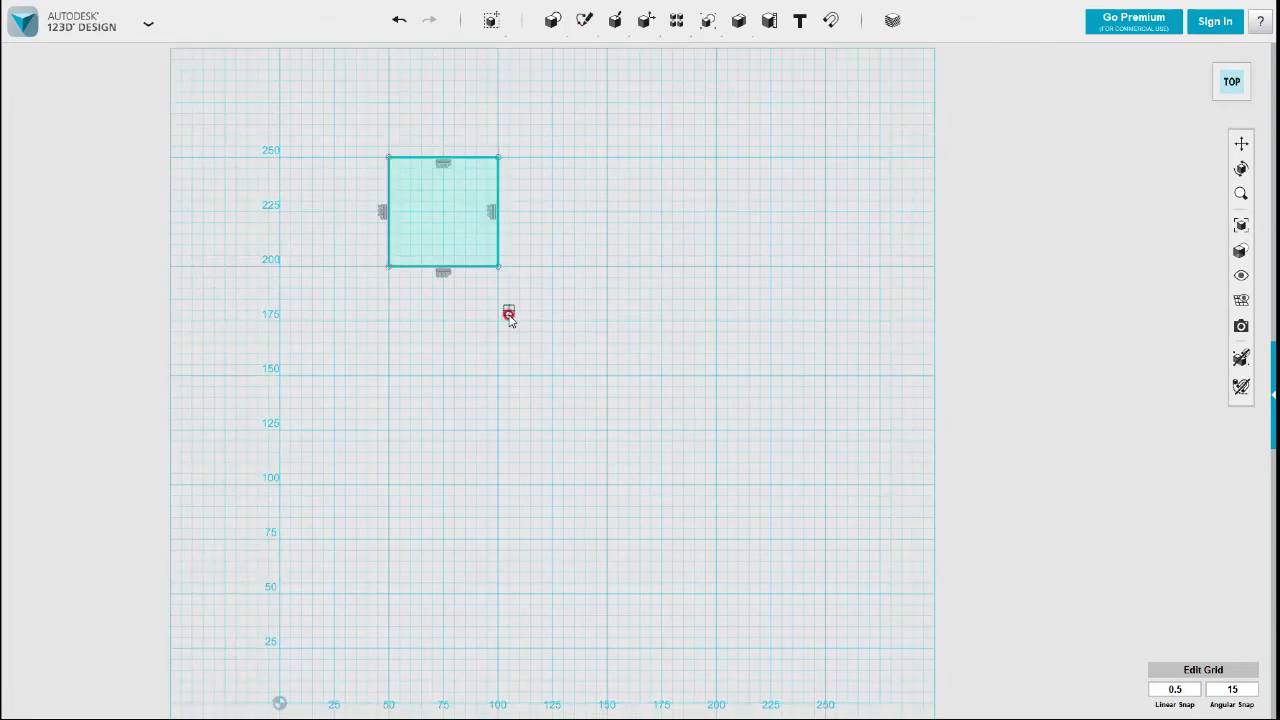
{"action": "left_click", "coordinate": [389, 322]}
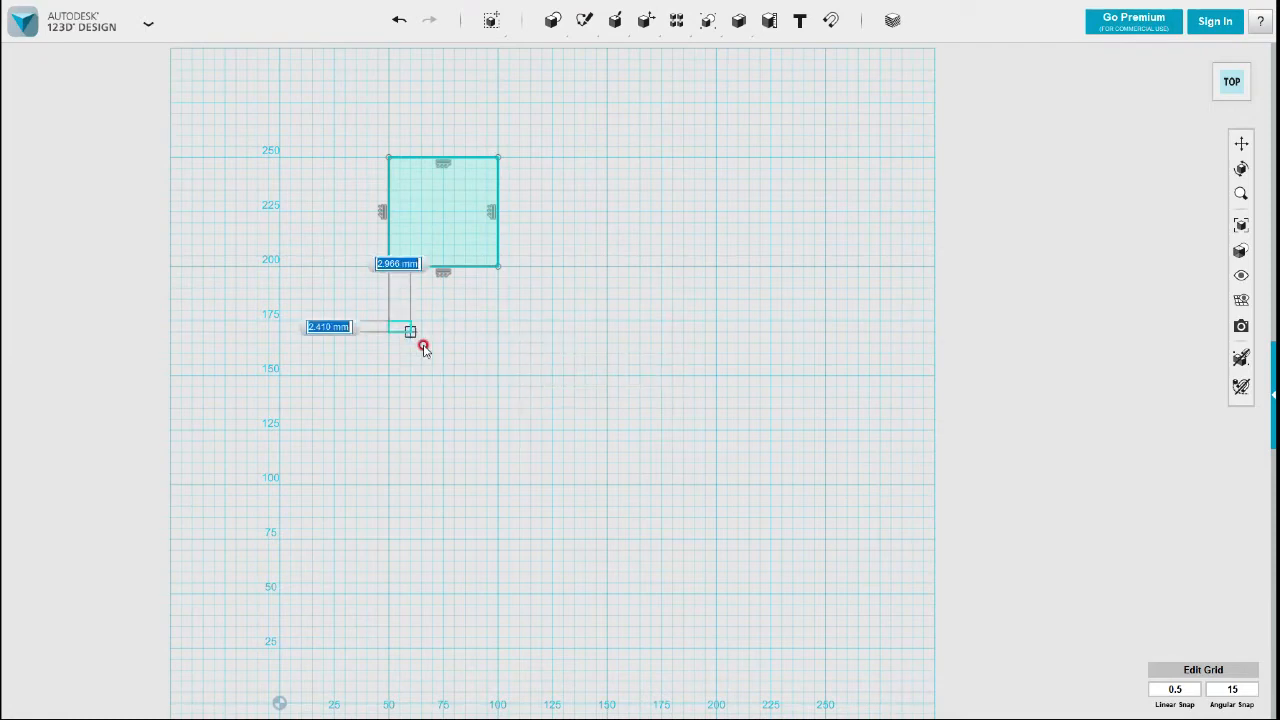
{"action": "left_click", "coordinate": [497, 431]}
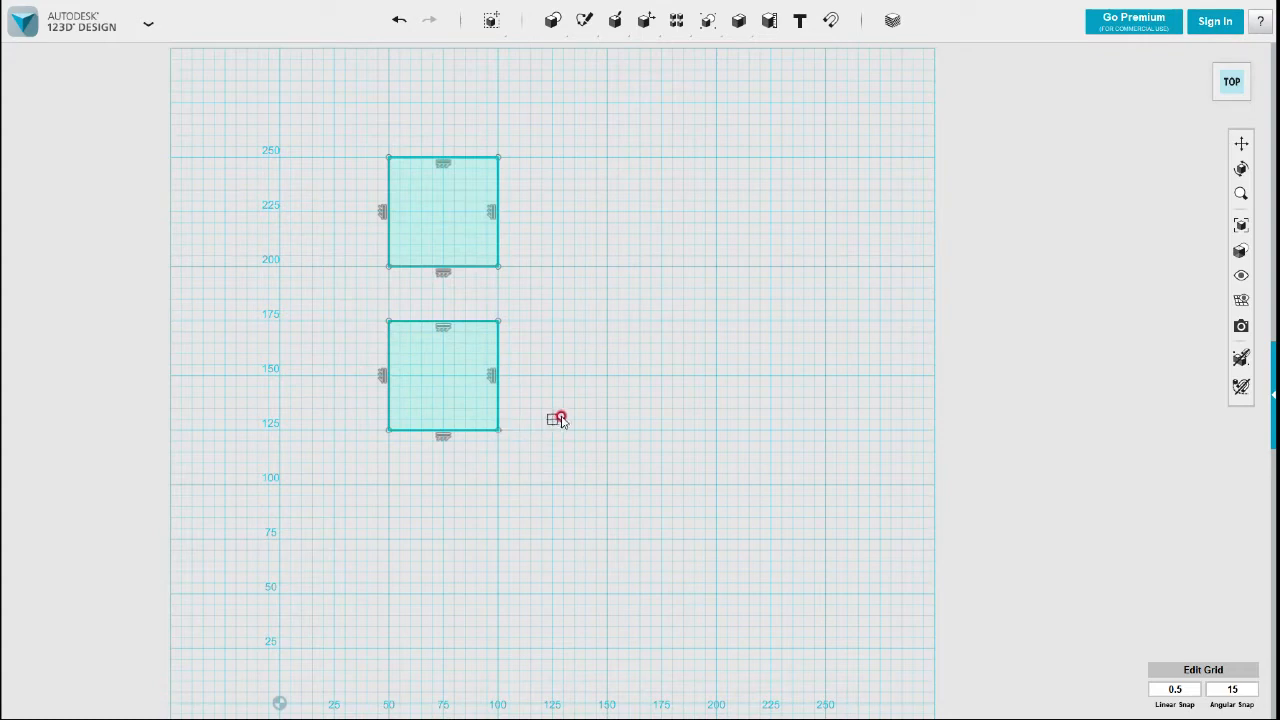
{"action": "left_click", "coordinate": [552, 157]}
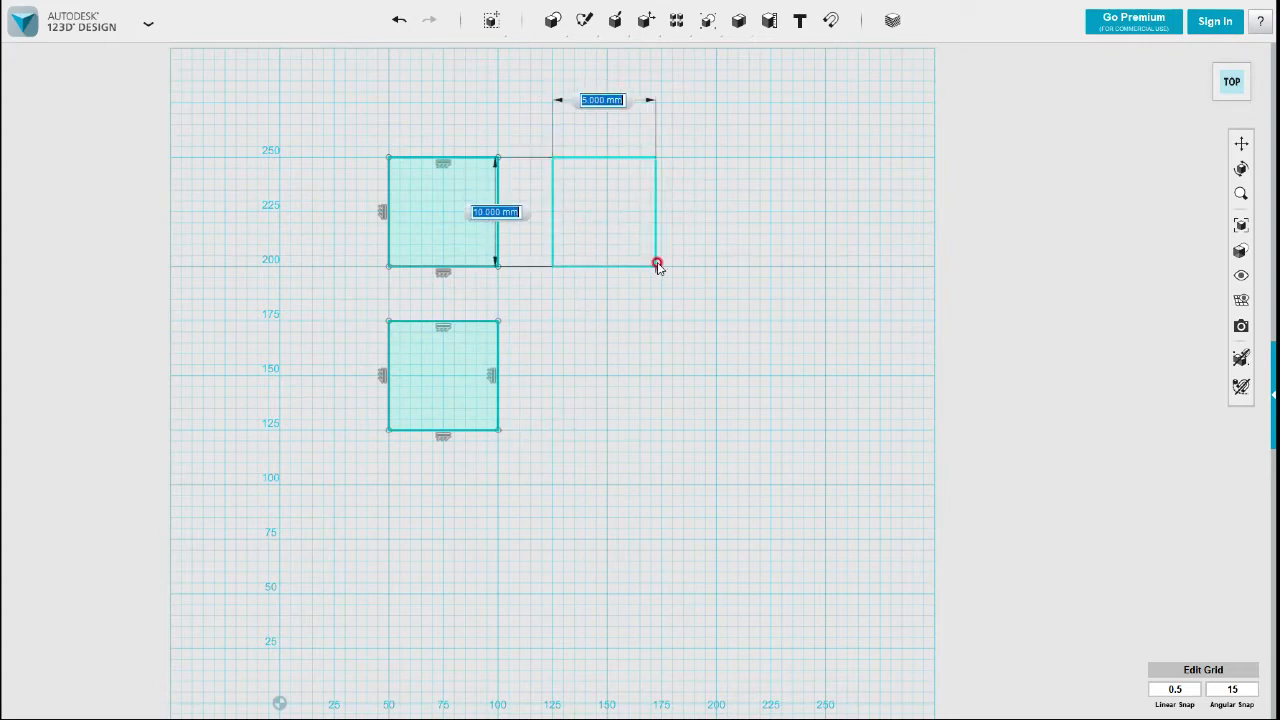
{"action": "left_click", "coordinate": [661, 266]}
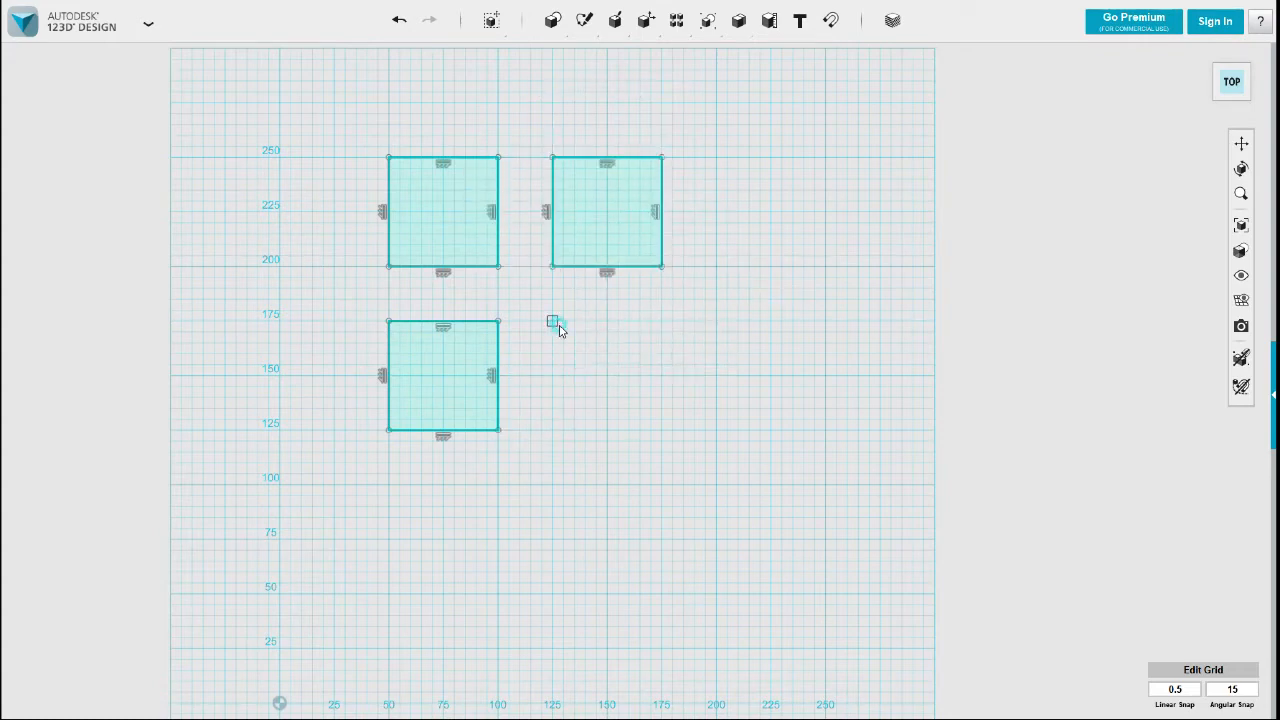
{"action": "left_click", "coordinate": [553, 322]}
{"action": "left_click", "coordinate": [662, 431]}
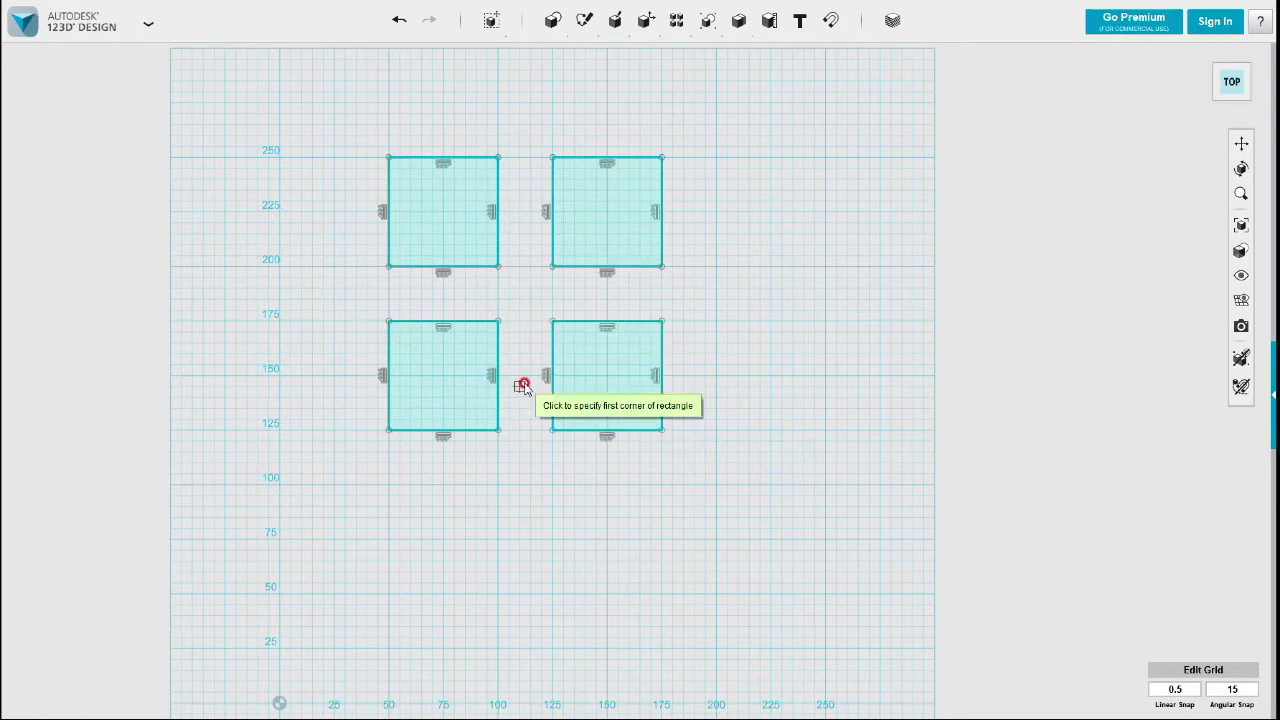
{"action": "key", "text": "Escape"}
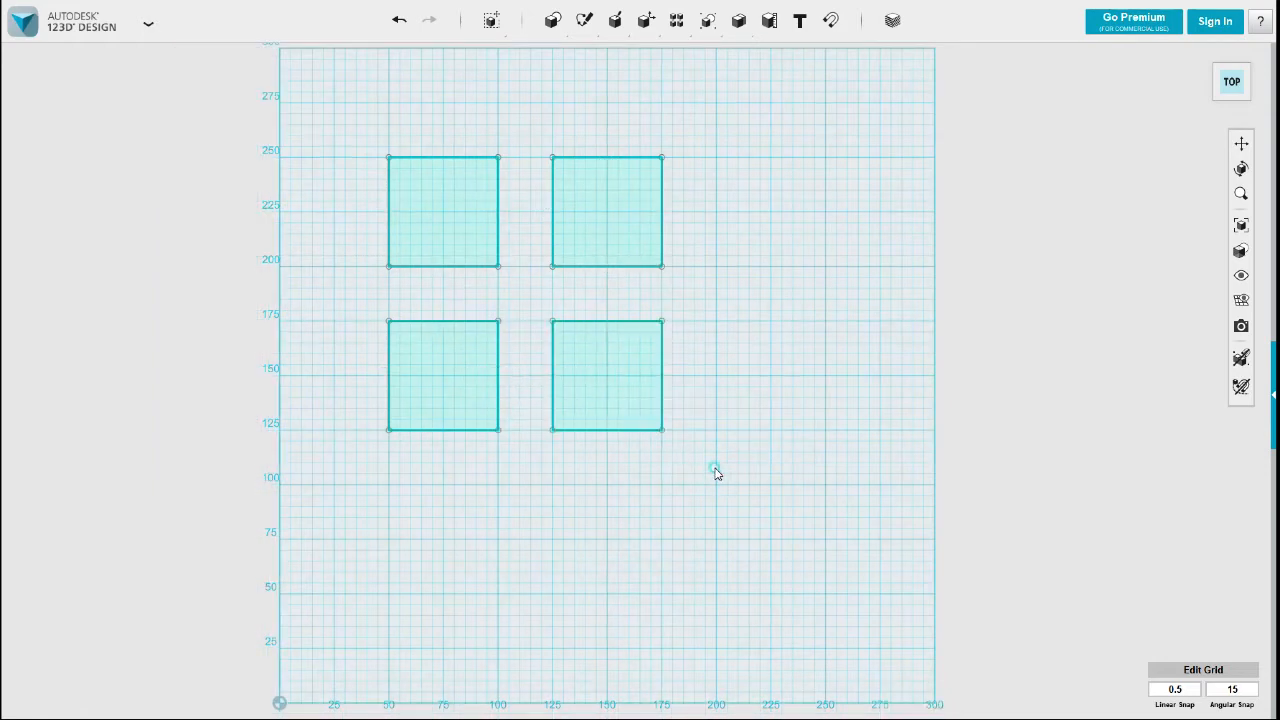
Step: Delete the sketch containing all four squares
{"action": "left_click", "coordinate": [567, 346]}
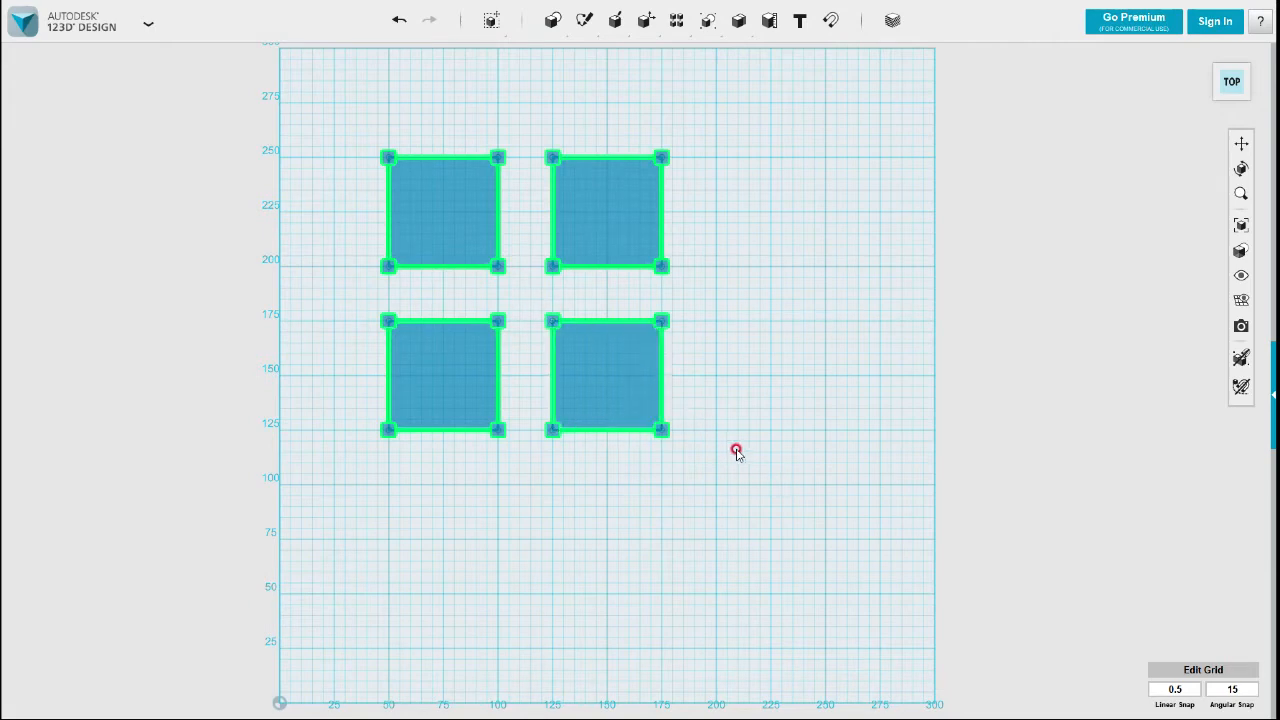
{"action": "key", "text": "Delete"}
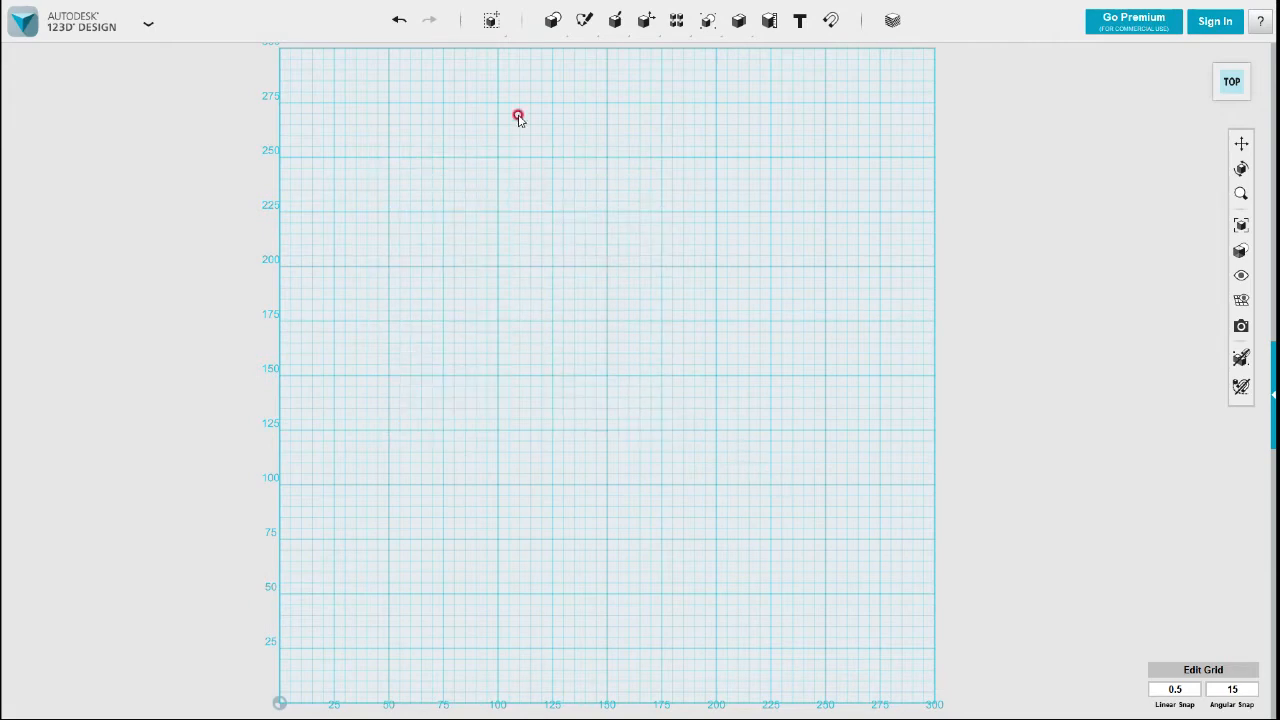
Step: Sketch a 50 mm square from grid point 50, 250 to 100, 200 and finish it as its own sketch
{"action": "left_click", "coordinate": [575, 42]}
{"action": "left_click", "coordinate": [586, 52]}
{"action": "left_click", "coordinate": [389, 161]}
{"action": "left_click", "coordinate": [498, 266]}
{"action": "left_click", "coordinate": [436, 244]}
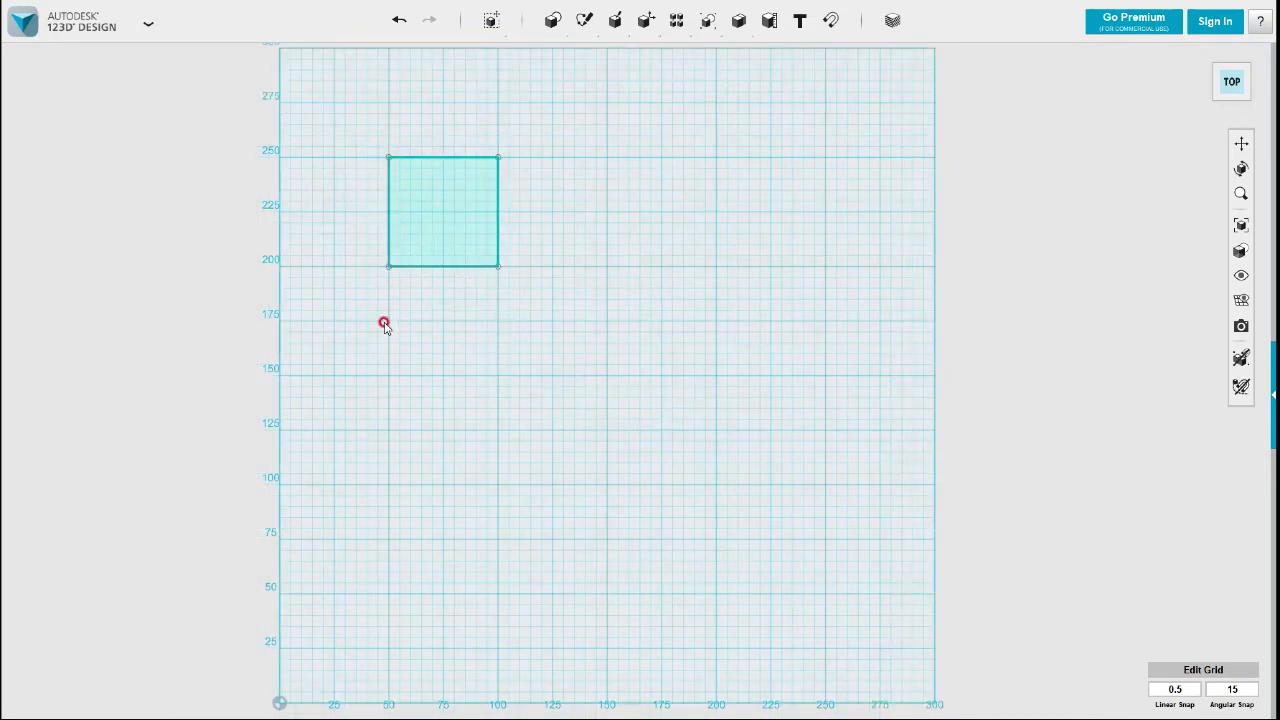
Step: Sketch a second 50 mm square 25 mm below the first and finish it as a separate sketch
{"action": "mouse_move", "coordinate": [584, 21]}
{"action": "left_click", "coordinate": [583, 51]}
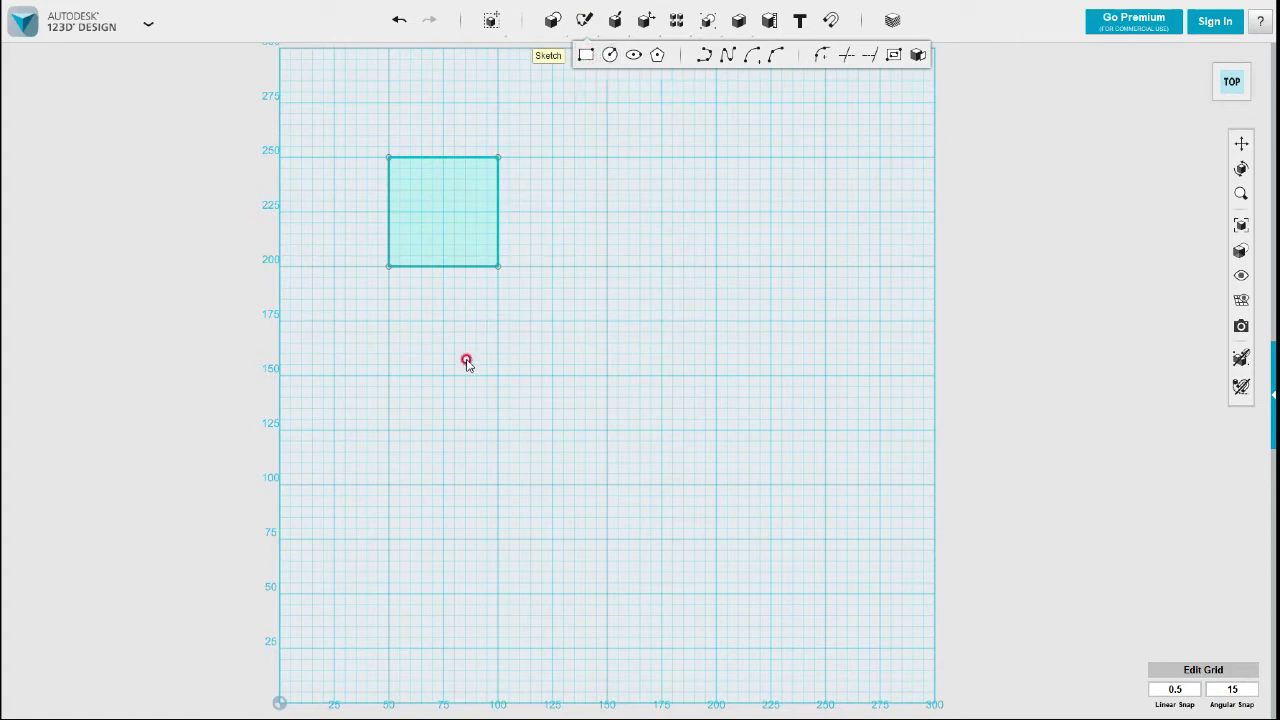
{"action": "left_click", "coordinate": [411, 336]}
{"action": "left_click", "coordinate": [389, 321]}
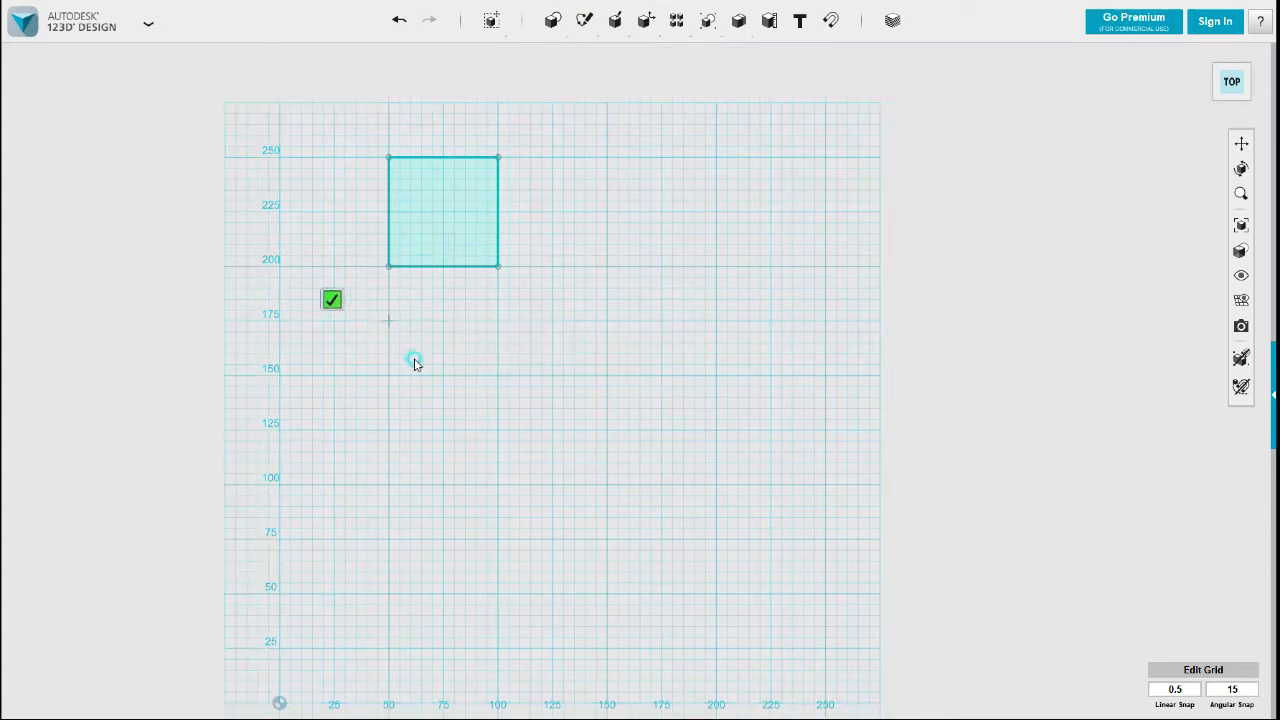
{"action": "left_click", "coordinate": [498, 430]}
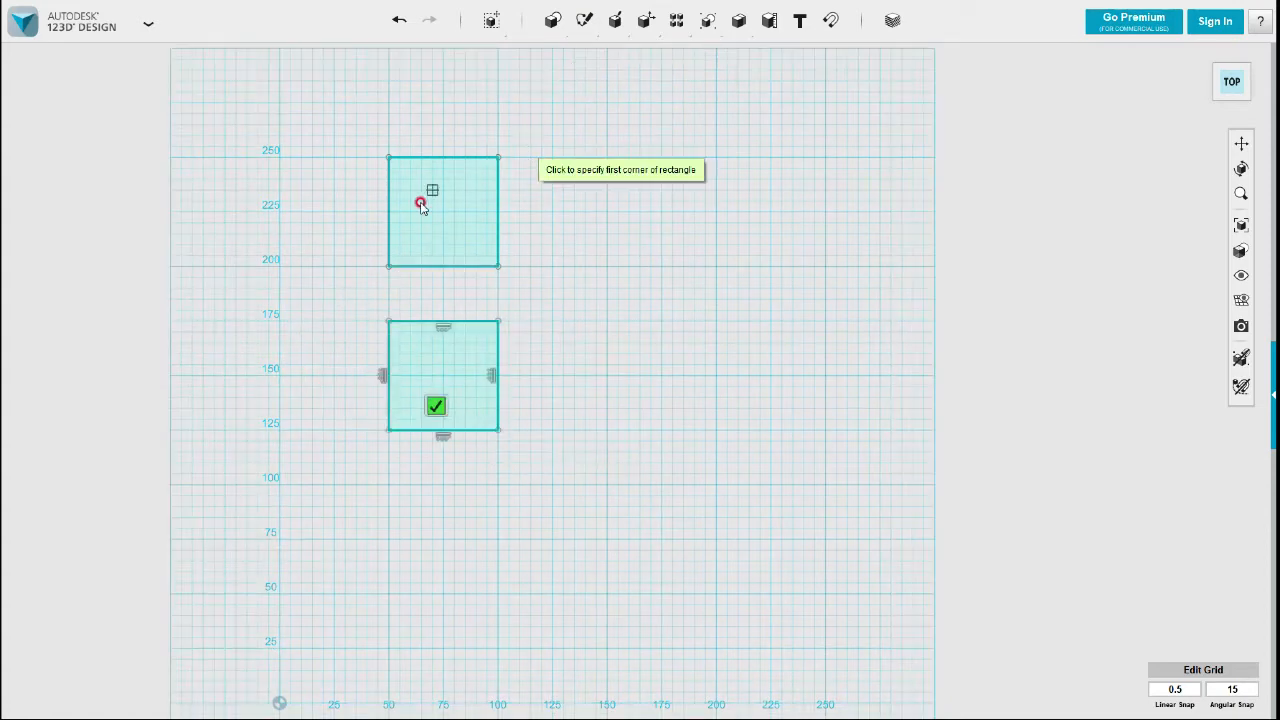
{"action": "left_click", "coordinate": [436, 407]}
Step: Sketch a 50 mm square 25 mm to the right of the upper square and finish it as its own sketch
{"action": "mouse_move", "coordinate": [585, 21]}
{"action": "left_click", "coordinate": [588, 54]}
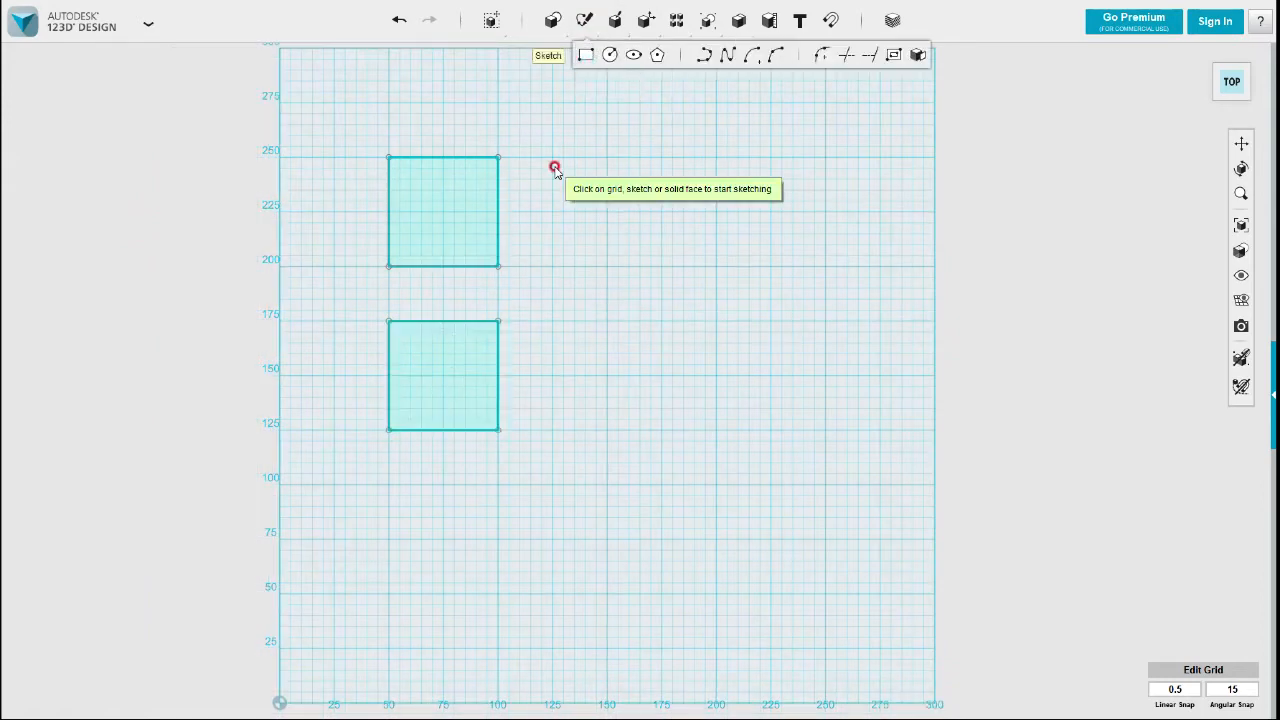
{"action": "left_click", "coordinate": [554, 165]}
{"action": "left_click", "coordinate": [553, 158]}
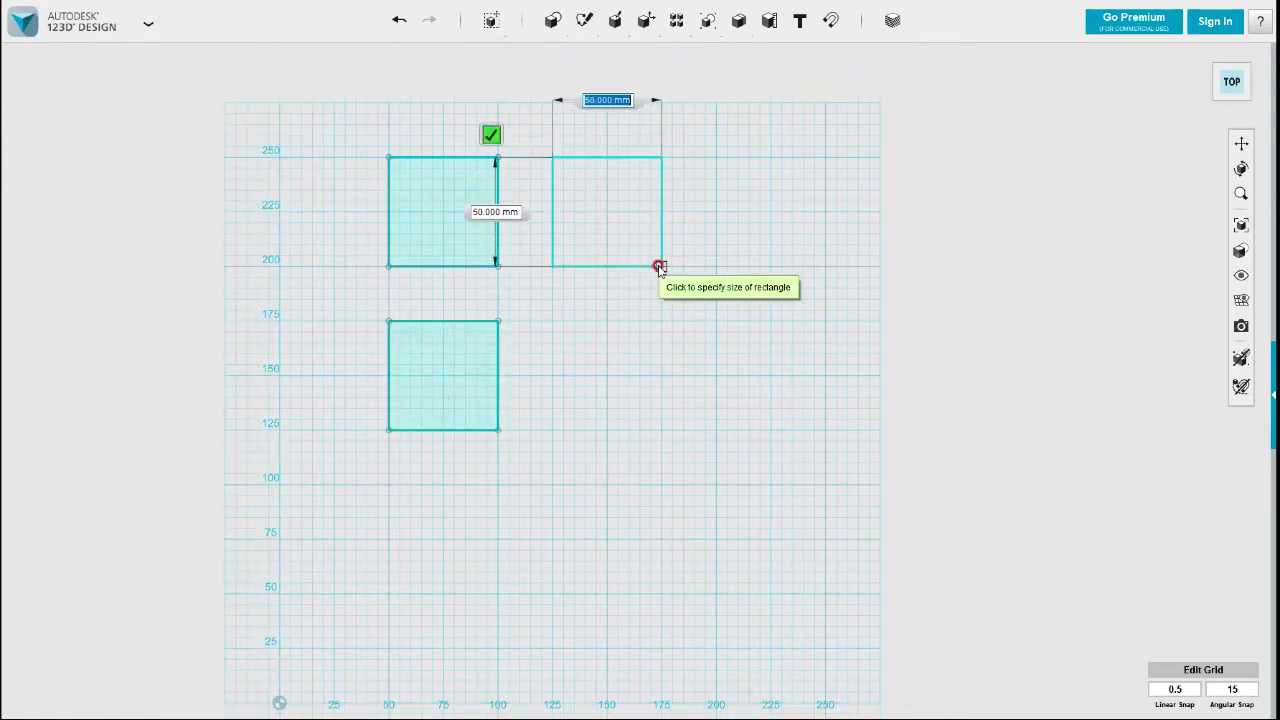
{"action": "left_click", "coordinate": [661, 266]}
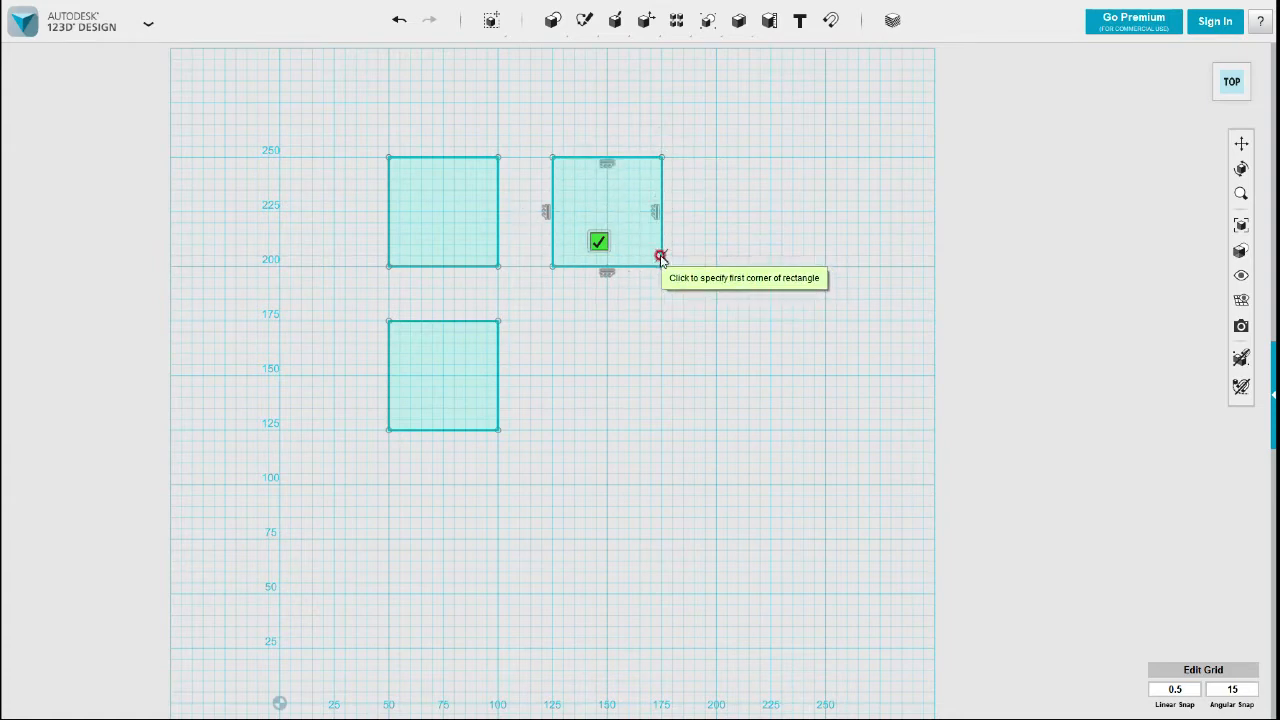
{"action": "key", "text": "Escape"}
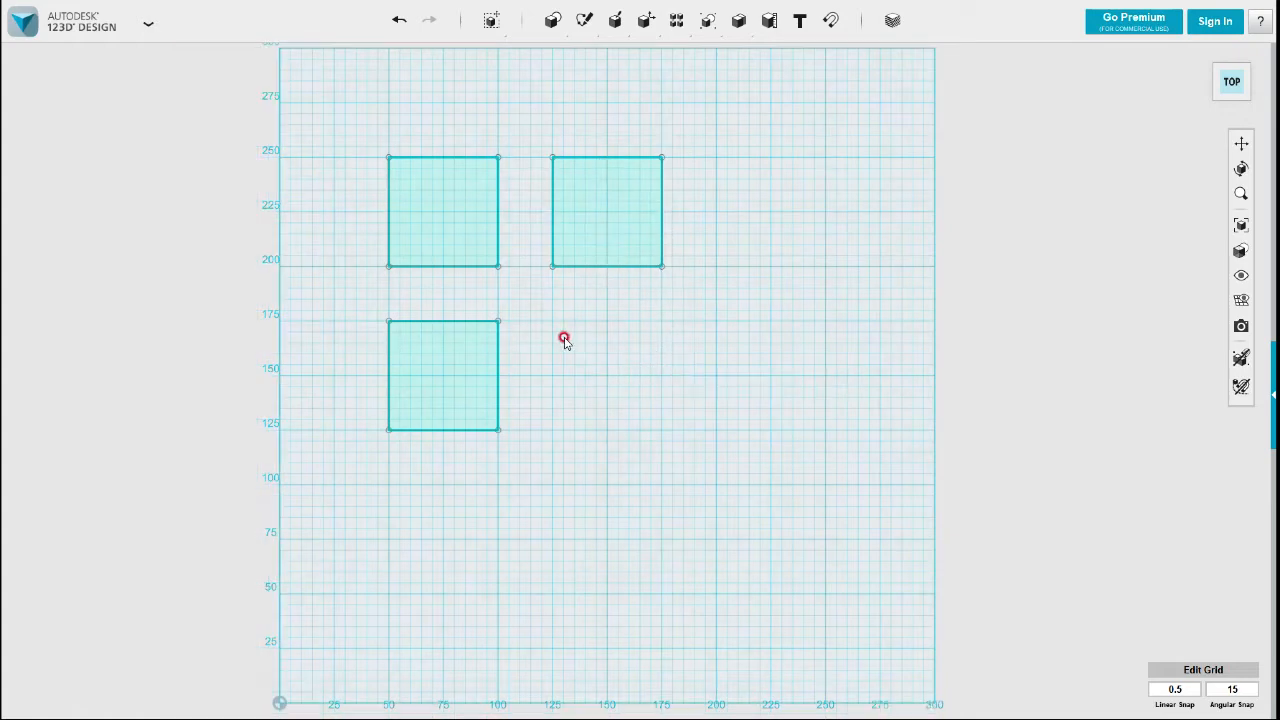
Step: Sketch a fourth 50 mm square 25 mm below the upper-right square and finish it as a separate sketch
{"action": "mouse_move", "coordinate": [585, 18]}
{"action": "left_click", "coordinate": [586, 55]}
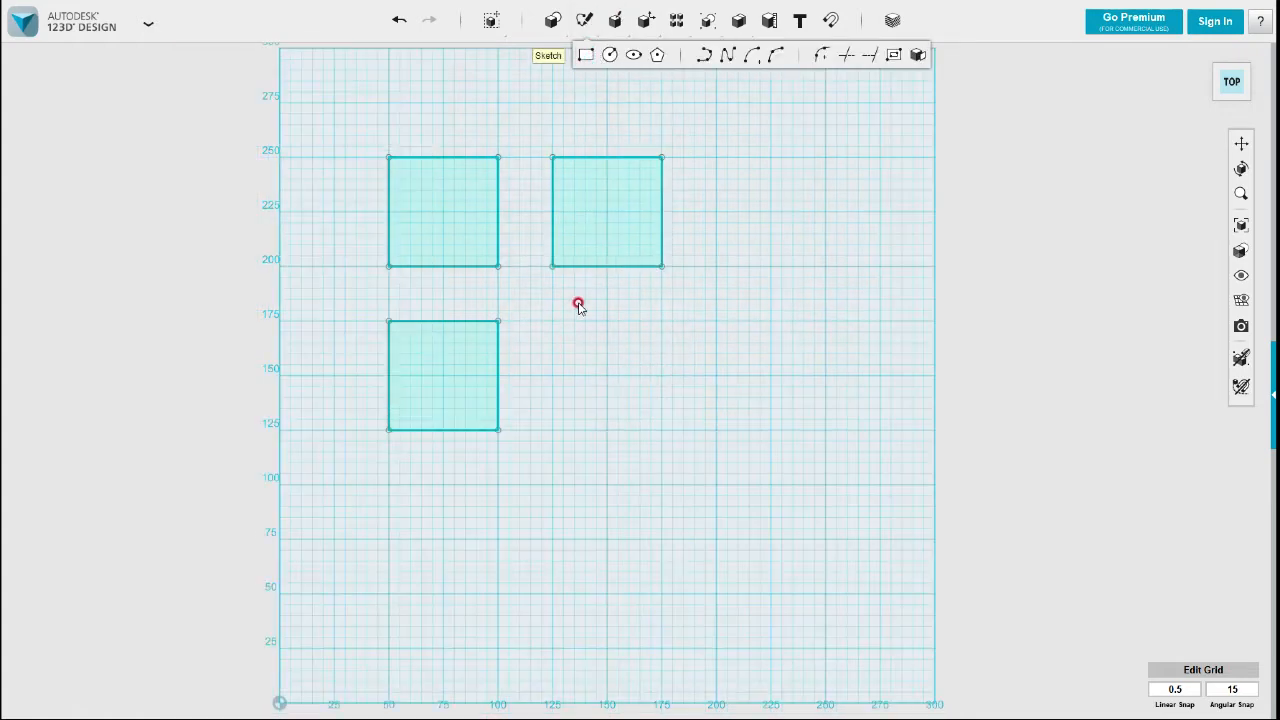
{"action": "left_click", "coordinate": [568, 332]}
{"action": "left_click", "coordinate": [552, 320]}
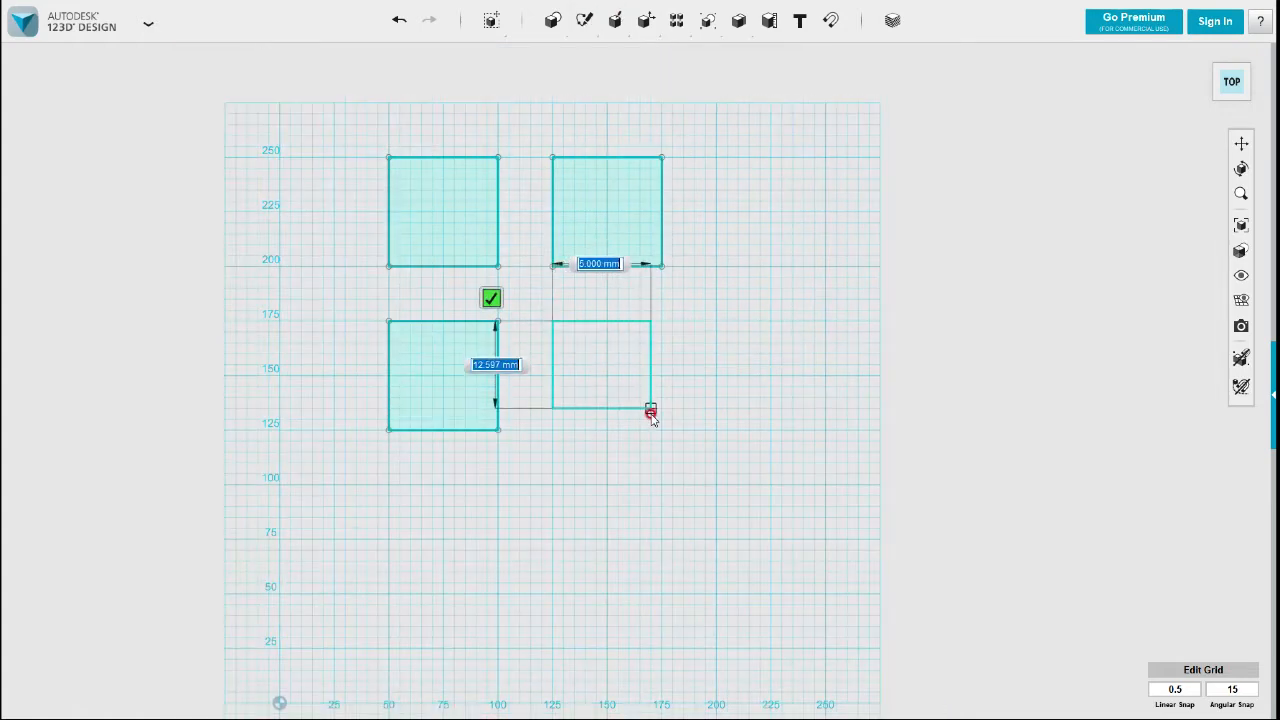
{"action": "left_click", "coordinate": [657, 432]}
{"action": "key", "text": "Escape"}
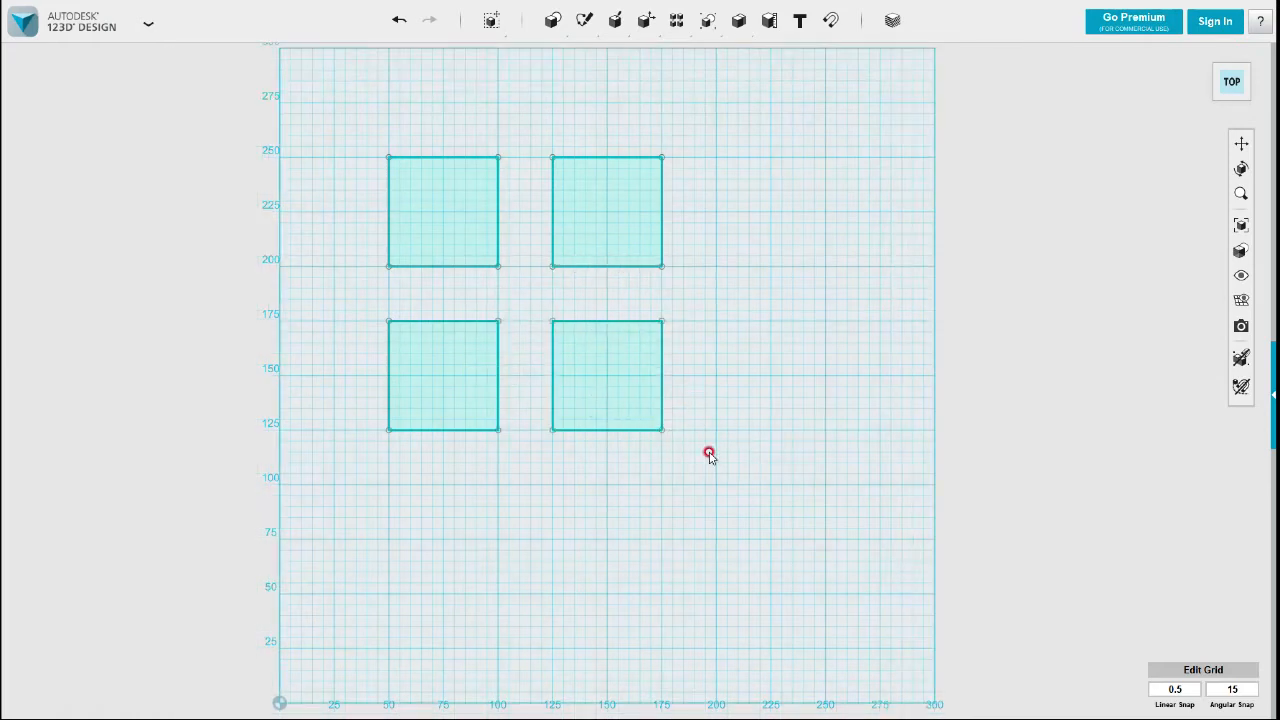
Step: Delete the lower-right, upper-right and lower-left square sketches one at a time
{"action": "left_click", "coordinate": [574, 355]}
{"action": "key", "text": "Delete"}
{"action": "left_click", "coordinate": [596, 250]}
{"action": "key", "text": "Delete"}
{"action": "left_click", "coordinate": [444, 383]}
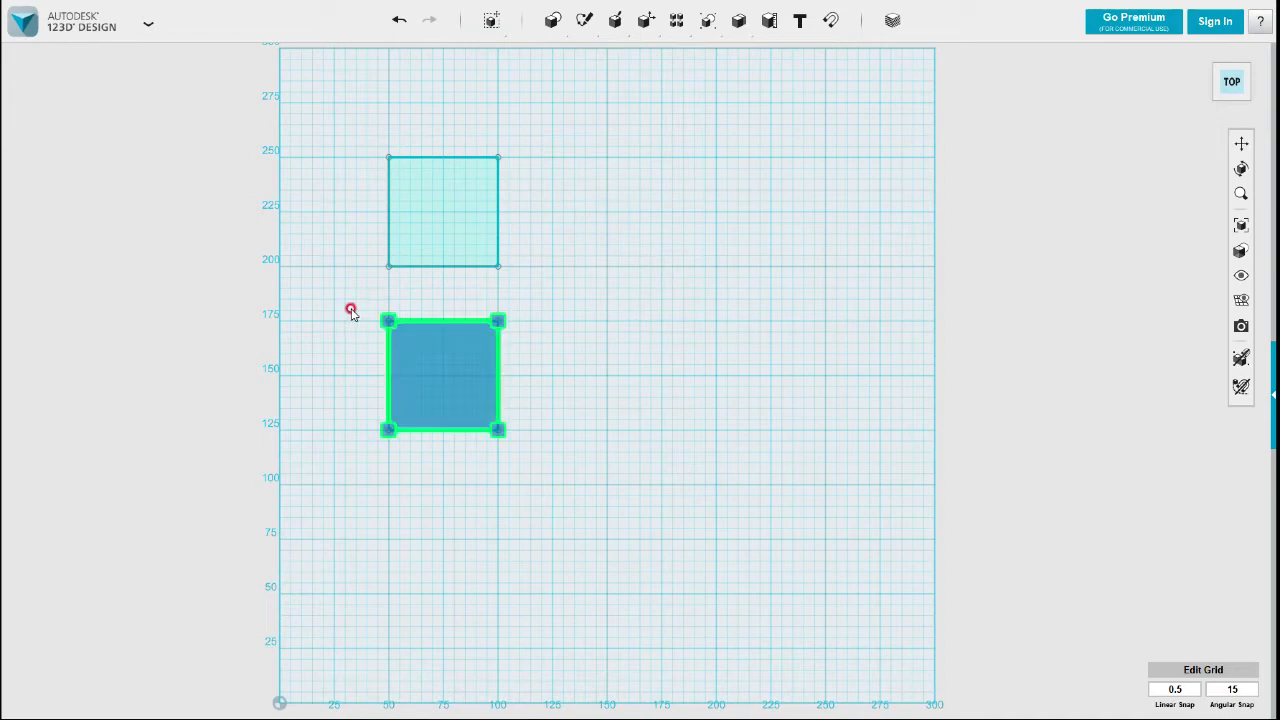
{"action": "key", "text": "Delete"}
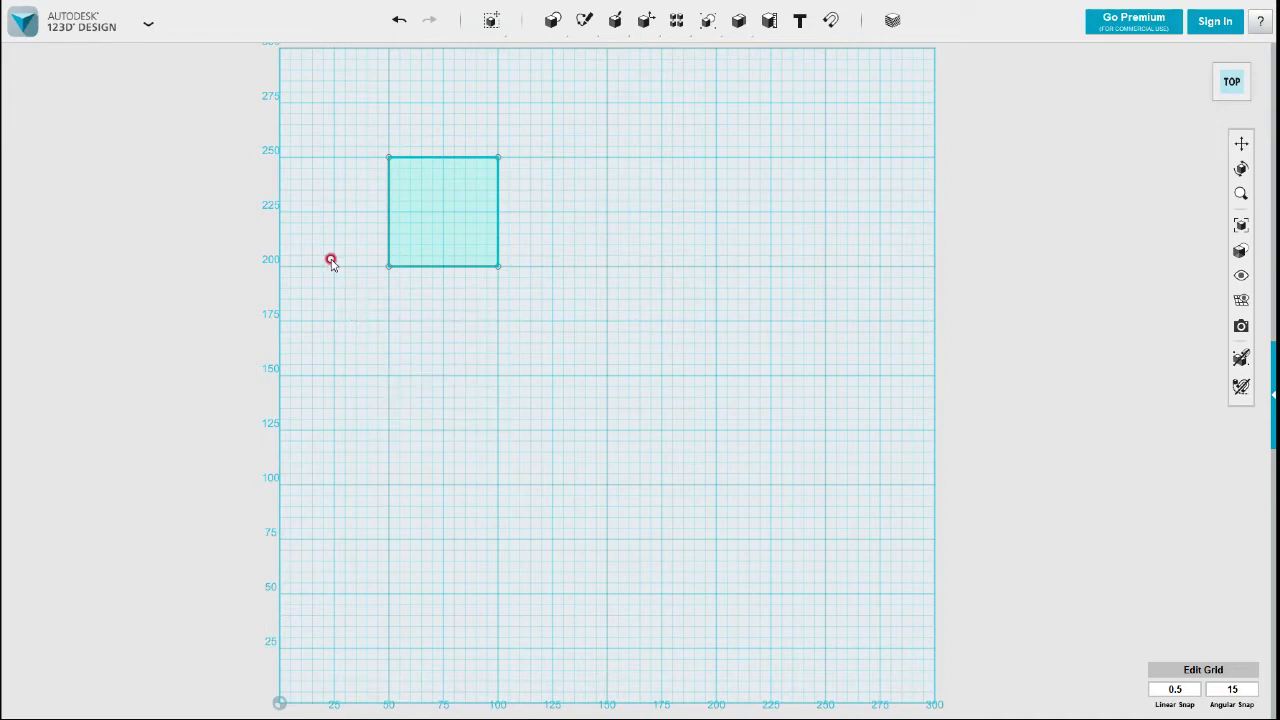
Step: Delete the remaining square sketch to empty the grid
{"action": "mouse_move", "coordinate": [596, 346]}
{"action": "right_mouse_down"}
{"action": "mouse_move", "coordinate": [602, 309]}
{"action": "mouse_move", "coordinate": [594, 371]}
{"action": "right_mouse_up"}
{"action": "middle_click_drag", "start_coordinate": [538, 333], "coordinate": [580, 398]}
{"action": "scroll", "coordinate": [575, 375], "scroll_direction": "up", "scroll_amount": 2}
{"action": "scroll", "coordinate": [582, 392], "scroll_direction": "down", "scroll_amount": 2}
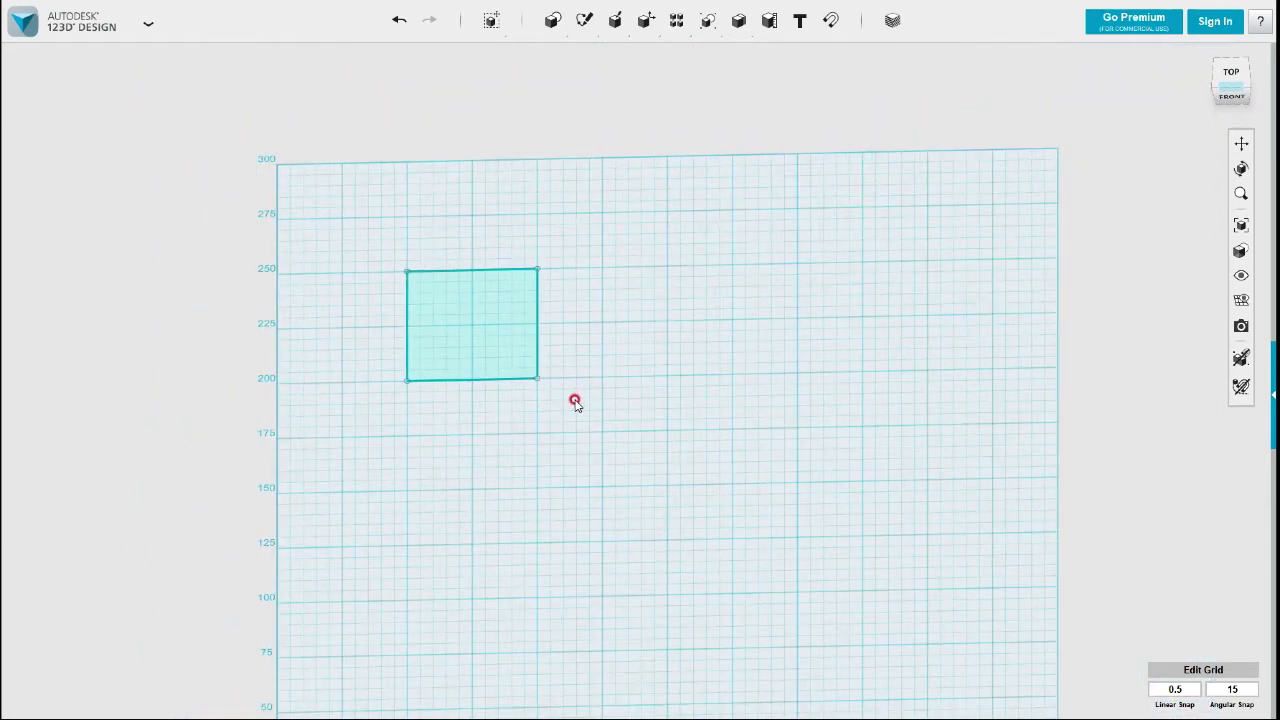
{"action": "left_click_drag", "start_coordinate": [619, 427], "coordinate": [369, 242]}
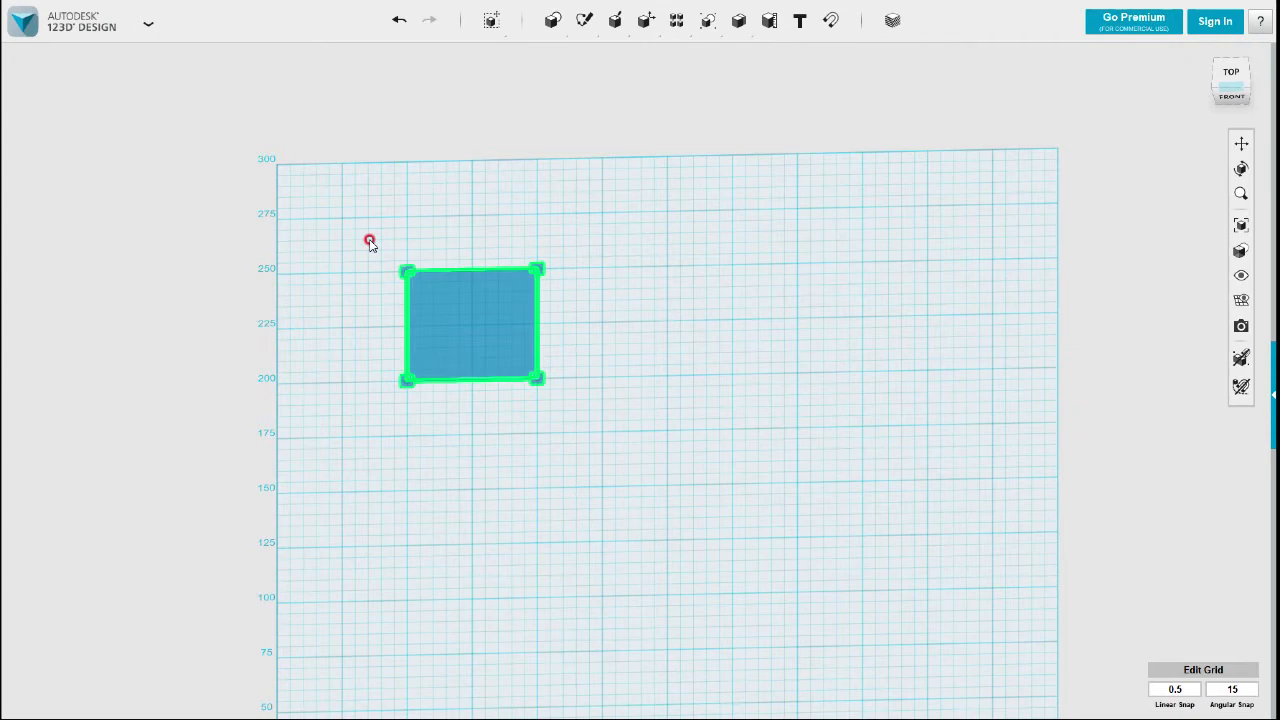
{"action": "key", "text": "Delete"}
Step: Sketch a rectangle from grid point 75, 200 to 125, 150, finish the sketch and delete it
{"action": "mouse_move", "coordinate": [615, 22]}
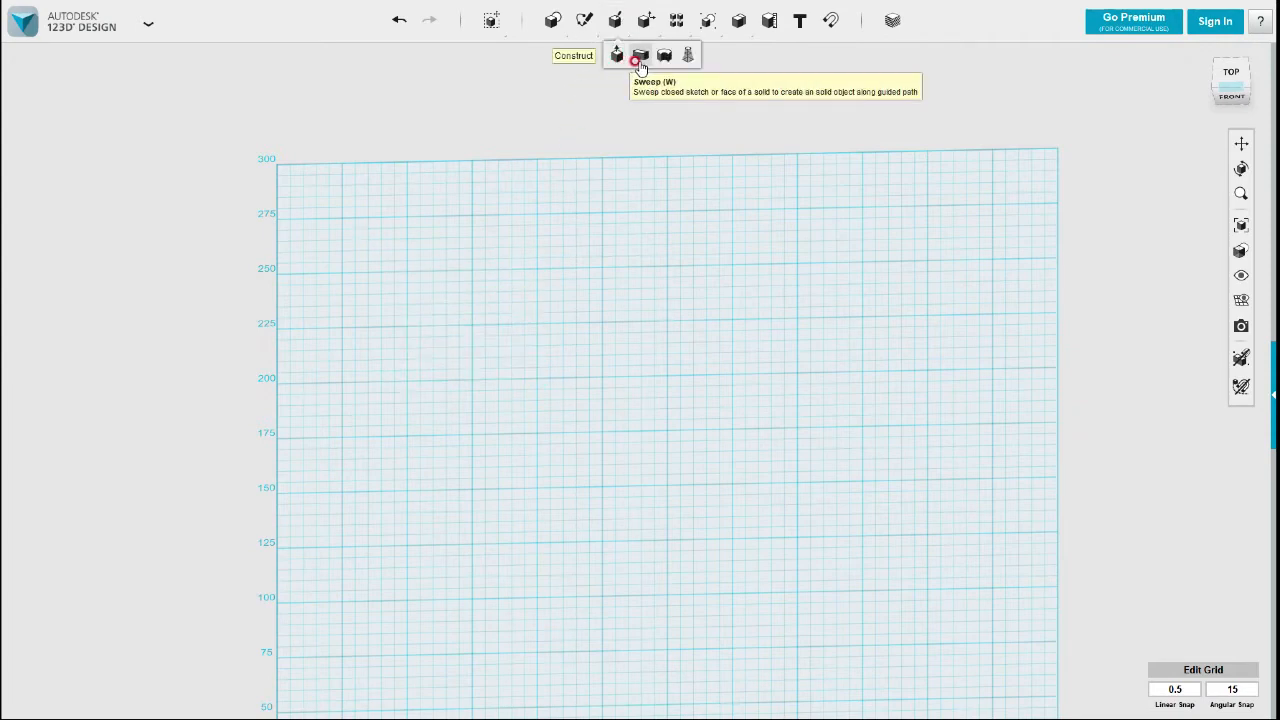
{"action": "scroll", "coordinate": [549, 343], "scroll_direction": "down", "scroll_amount": 5}
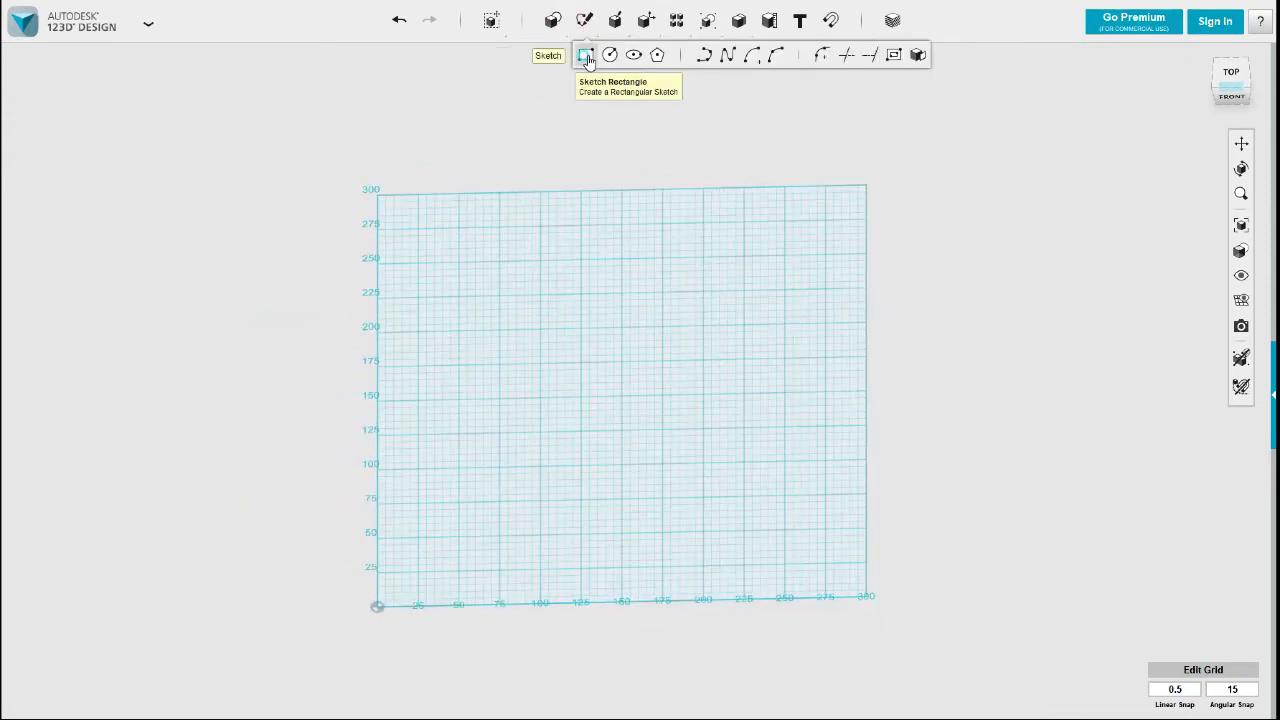
{"action": "left_click", "coordinate": [569, 343]}
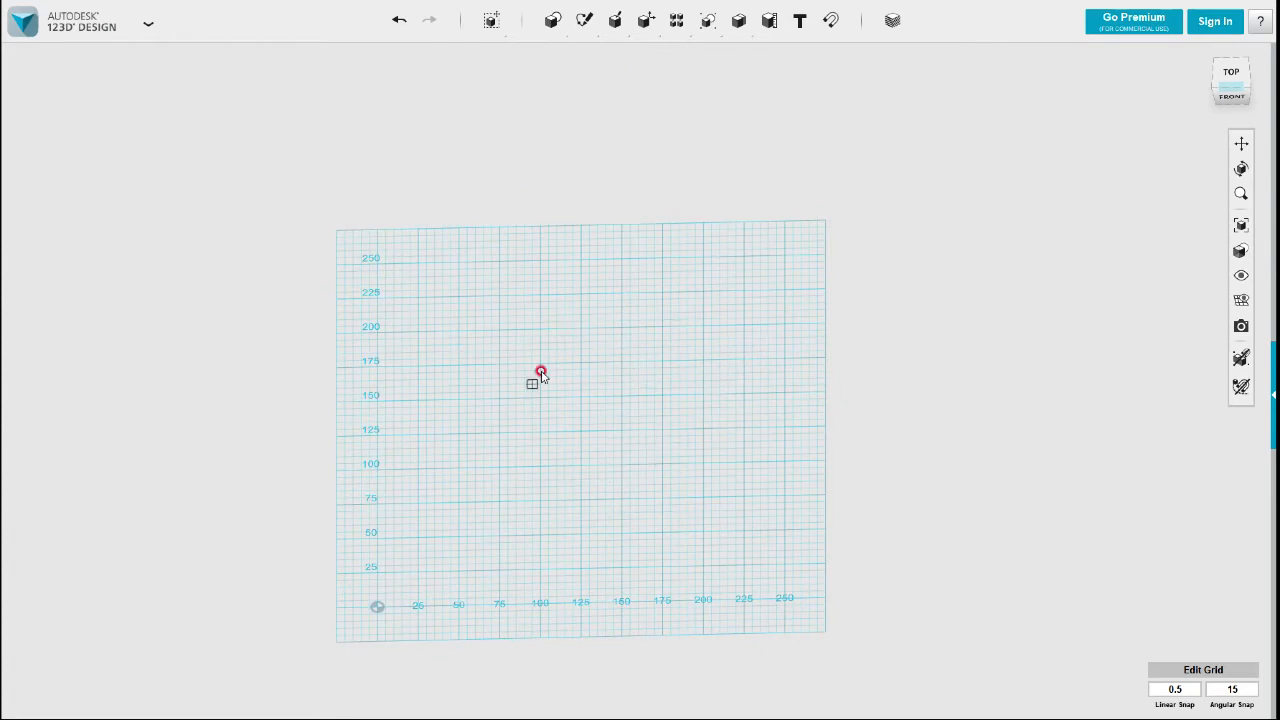
{"action": "left_click", "coordinate": [500, 330]}
{"action": "left_click", "coordinate": [582, 398]}
{"action": "left_click", "coordinate": [659, 350]}
{"action": "left_click_drag", "start_coordinate": [645, 444], "coordinate": [429, 291]}
{"action": "key", "text": "Delete"}
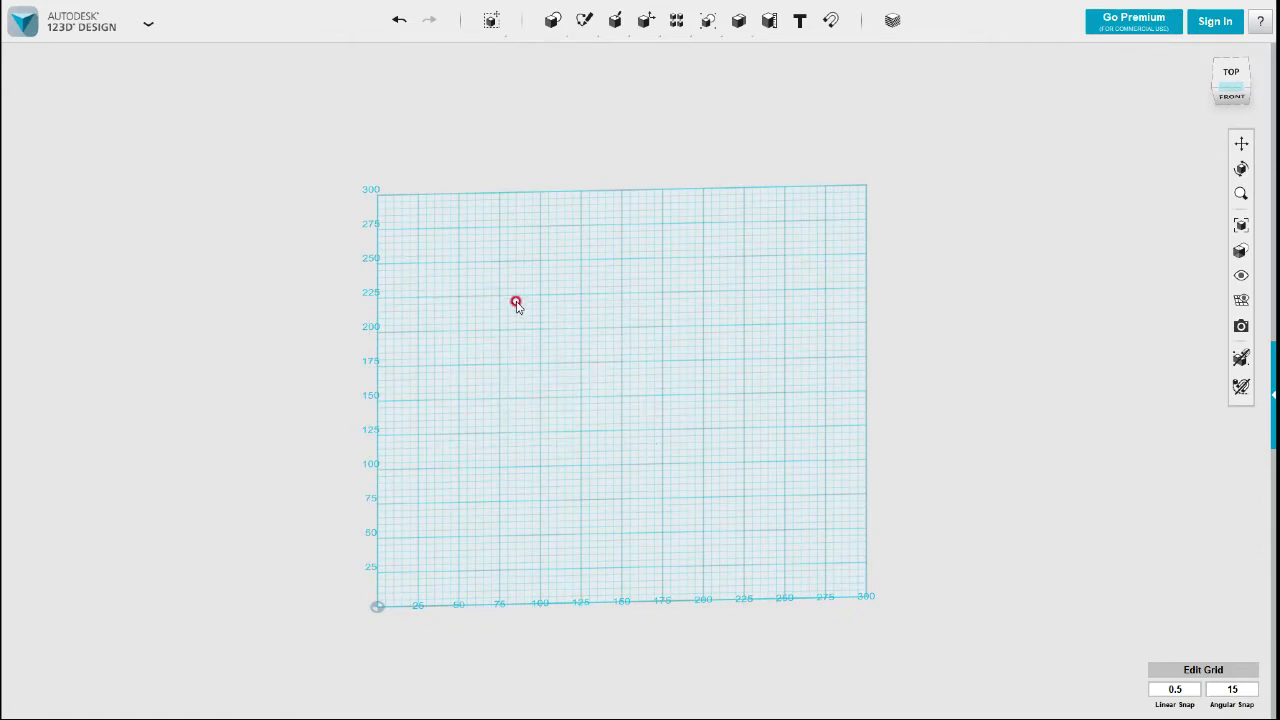
Step: Sketch a rectangle from grid point 75, 250 to 100, 200, finish the sketch and delete it
{"action": "mouse_move", "coordinate": [585, 22]}
{"action": "left_click", "coordinate": [582, 53]}
{"action": "left_click", "coordinate": [501, 262]}
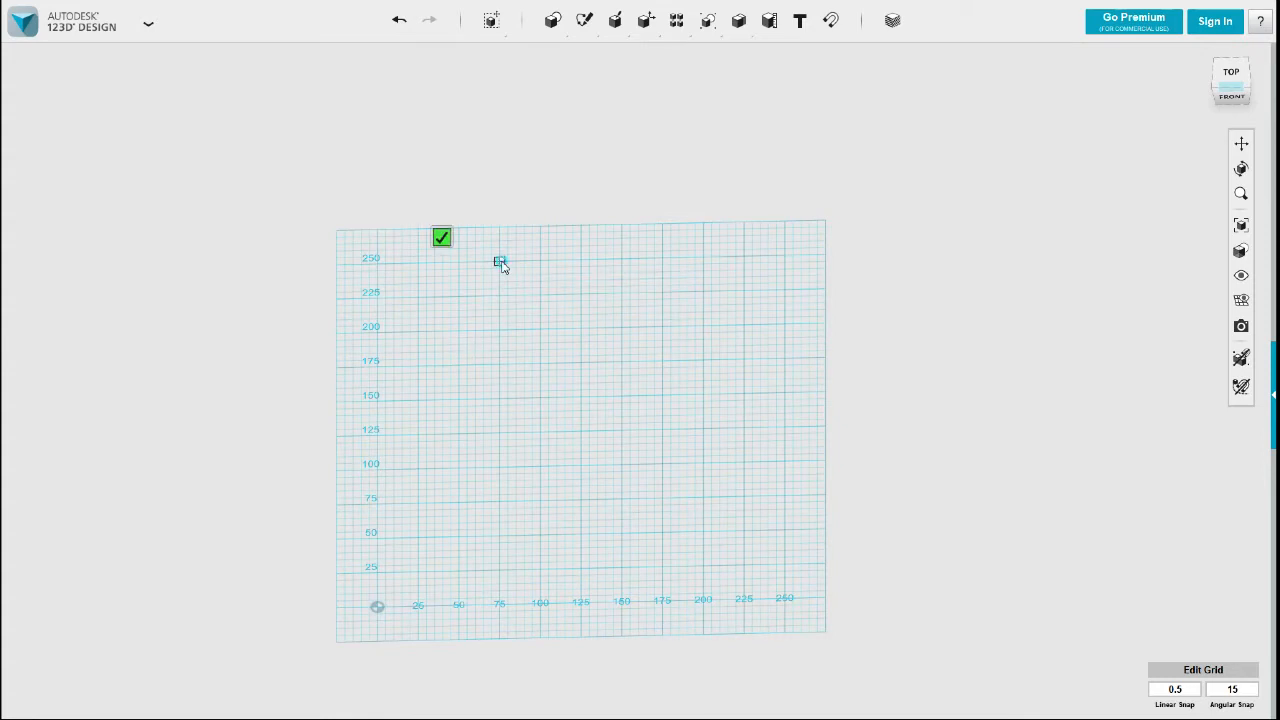
{"action": "left_click", "coordinate": [501, 262]}
{"action": "left_click", "coordinate": [541, 330]}
{"action": "left_click", "coordinate": [590, 377]}
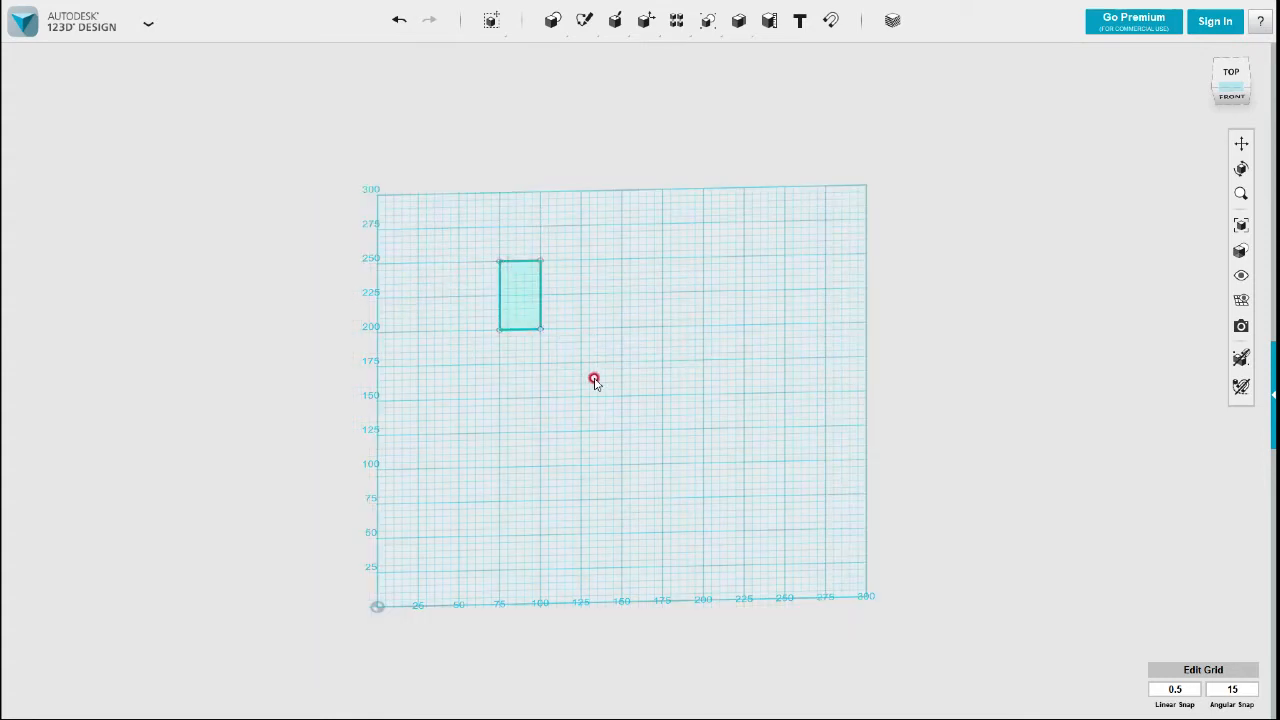
{"action": "left_click_drag", "start_coordinate": [601, 410], "coordinate": [388, 180]}
{"action": "key", "text": "Delete"}
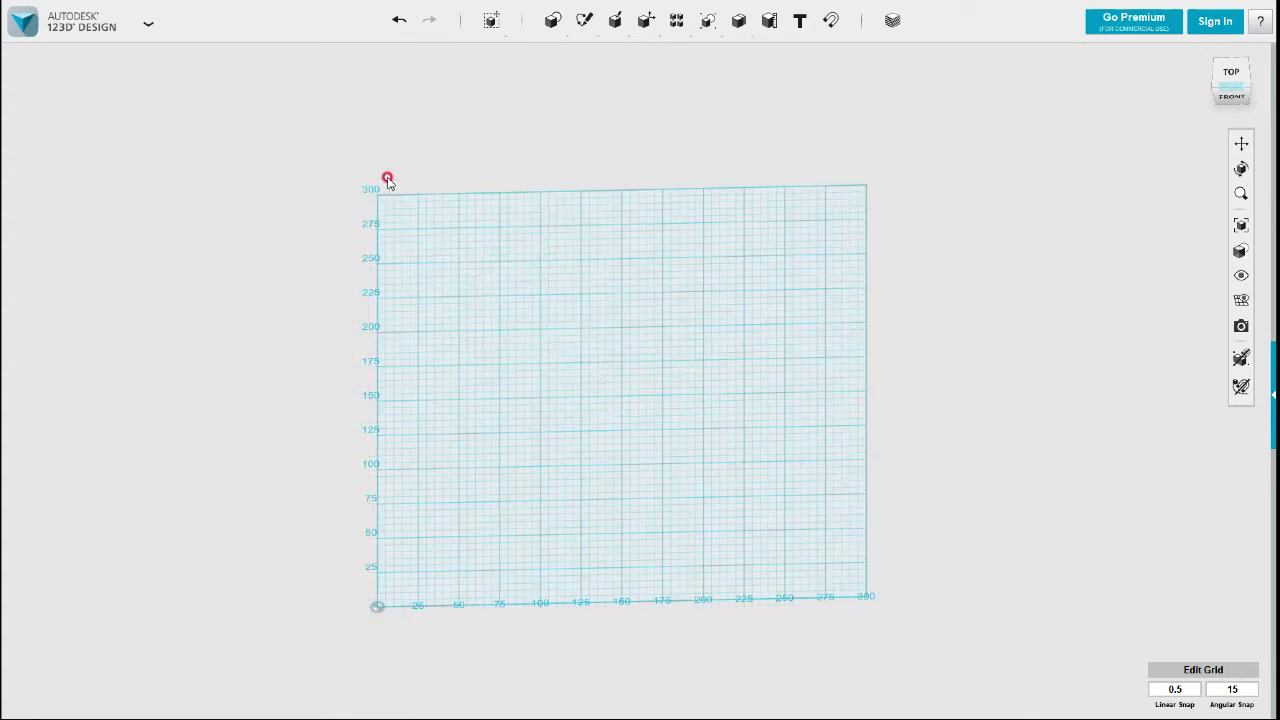
Step: Place a 20 mm box primitive on the grid with its corner at the 75, 250 grid point
{"action": "mouse_move", "coordinate": [556, 22]}
{"action": "left_click", "coordinate": [555, 55]}
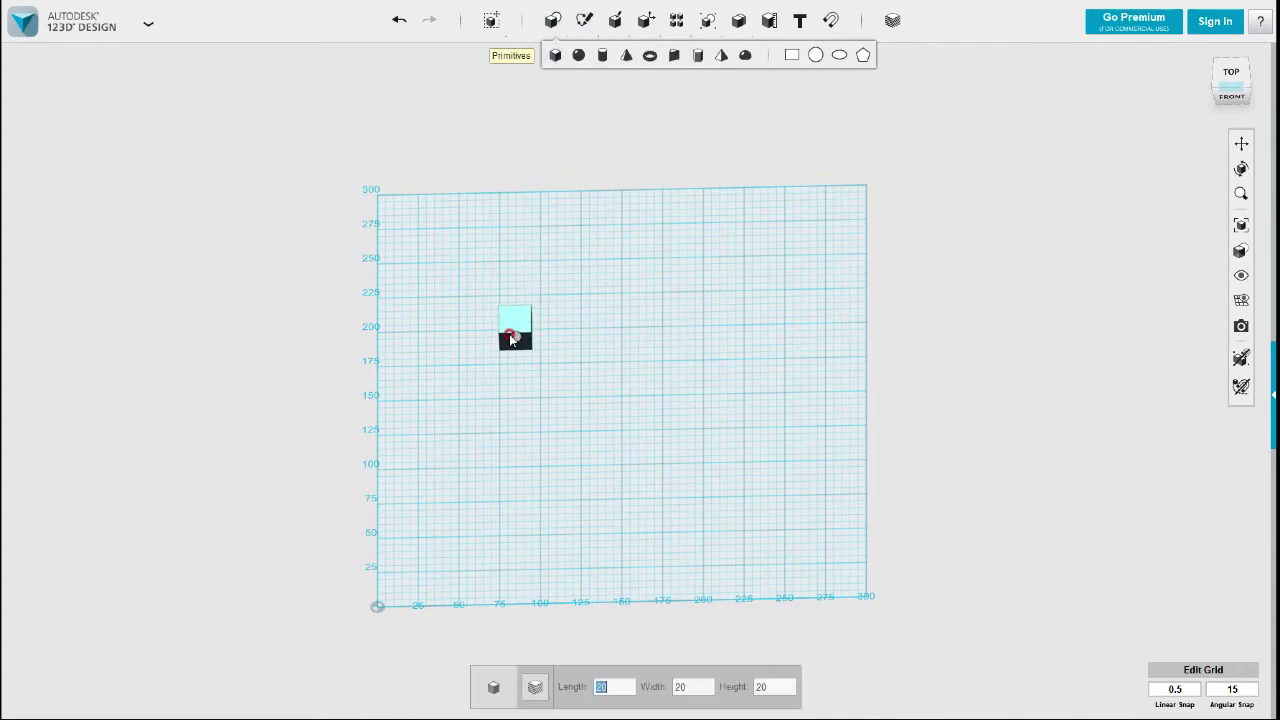
{"action": "left_click", "coordinate": [515, 276]}
{"action": "right_click_drag", "start_coordinate": [529, 329], "coordinate": [505, 291]}
{"action": "scroll", "coordinate": [512, 304], "scroll_direction": "up", "scroll_amount": 3}
{"action": "scroll", "coordinate": [511, 305], "scroll_direction": "up", "scroll_amount": 2}
Step: Sketch a diagonal polyline on the box's front face from its lower-left to its upper-right corner and finish the sketch
{"action": "mouse_move", "coordinate": [584, 20]}
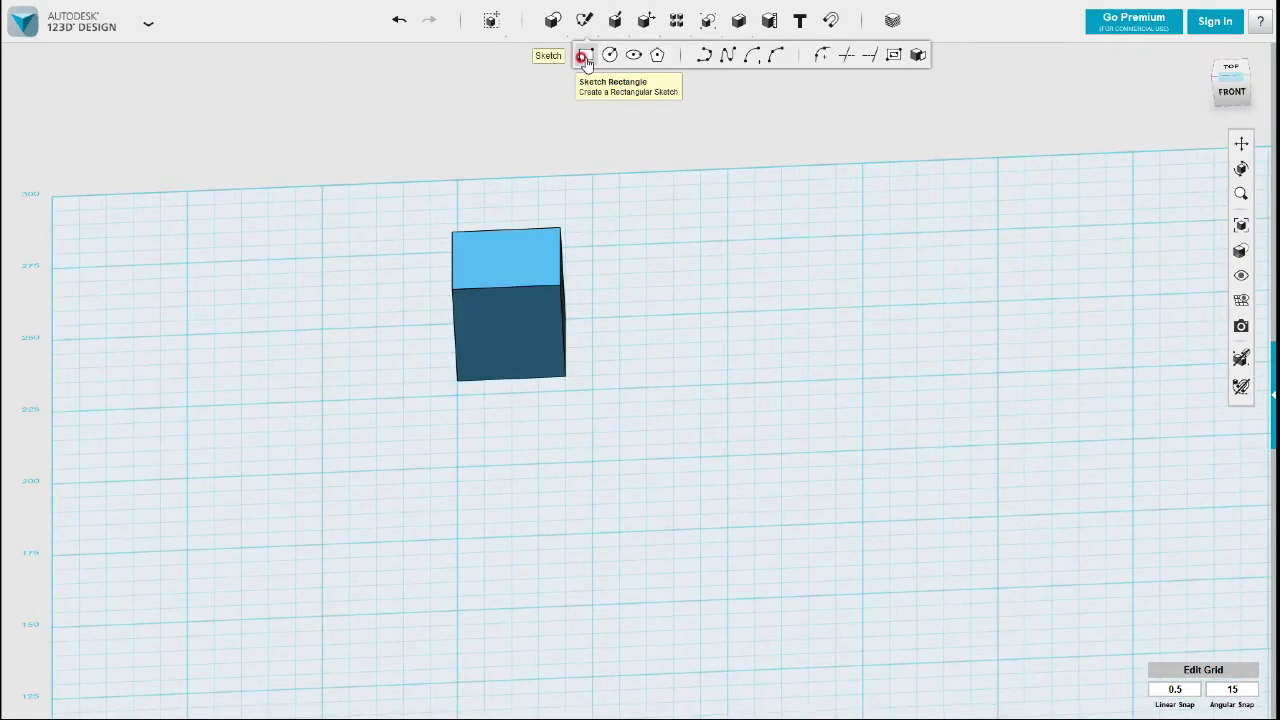
{"action": "left_click", "coordinate": [697, 55]}
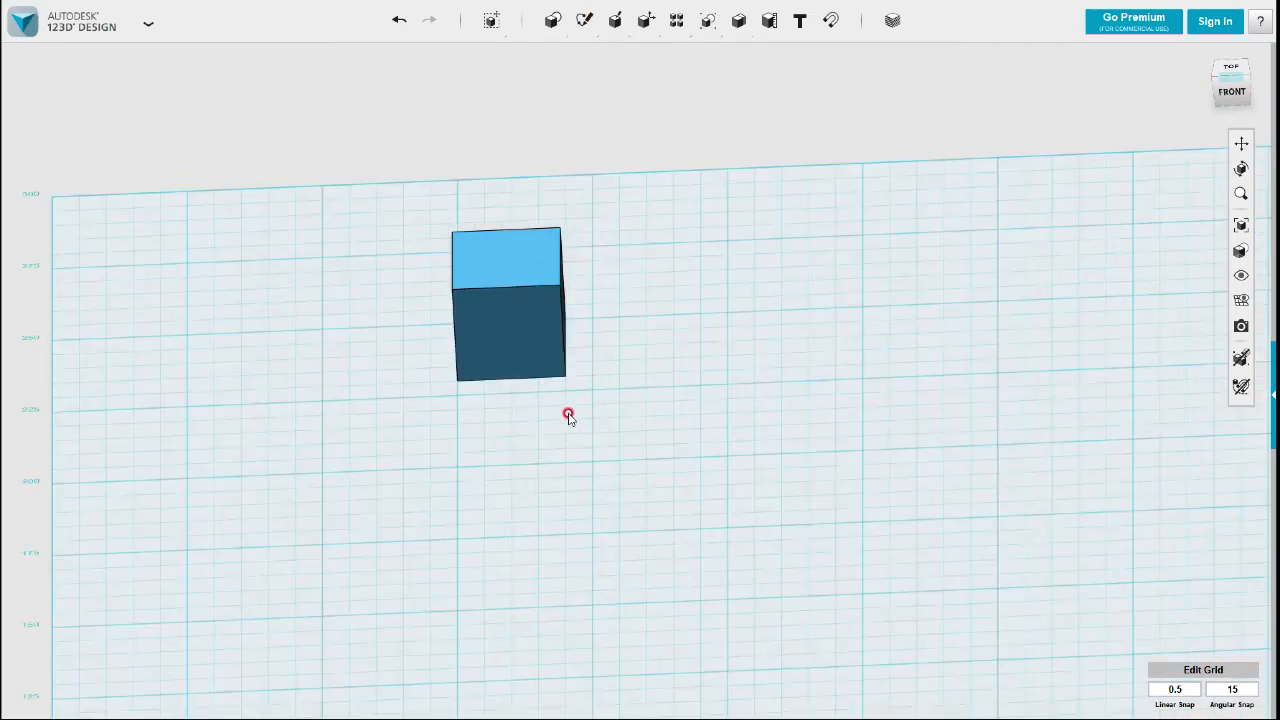
{"action": "right_click_drag", "start_coordinate": [722, 468], "coordinate": [477, 483]}
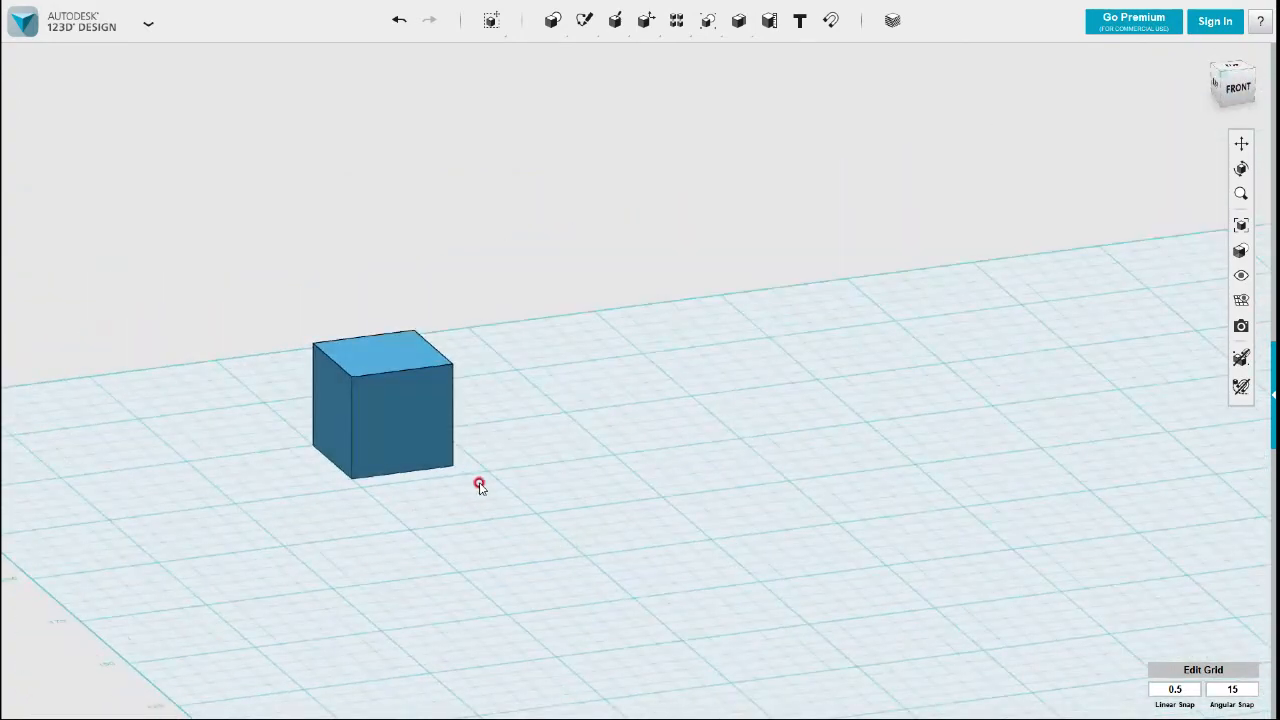
{"action": "middle_click_drag", "start_coordinate": [477, 483], "coordinate": [663, 511]}
{"action": "scroll", "coordinate": [608, 485], "scroll_direction": "up", "scroll_amount": 3}
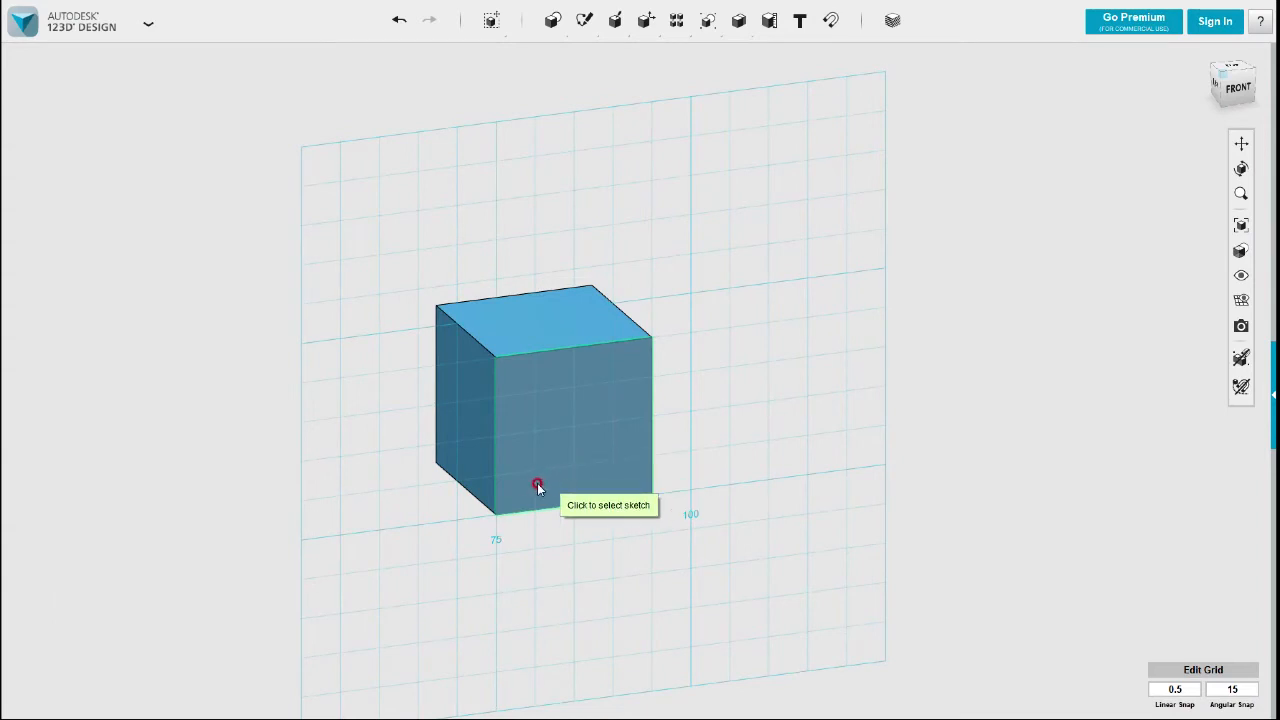
{"action": "left_click", "coordinate": [556, 440]}
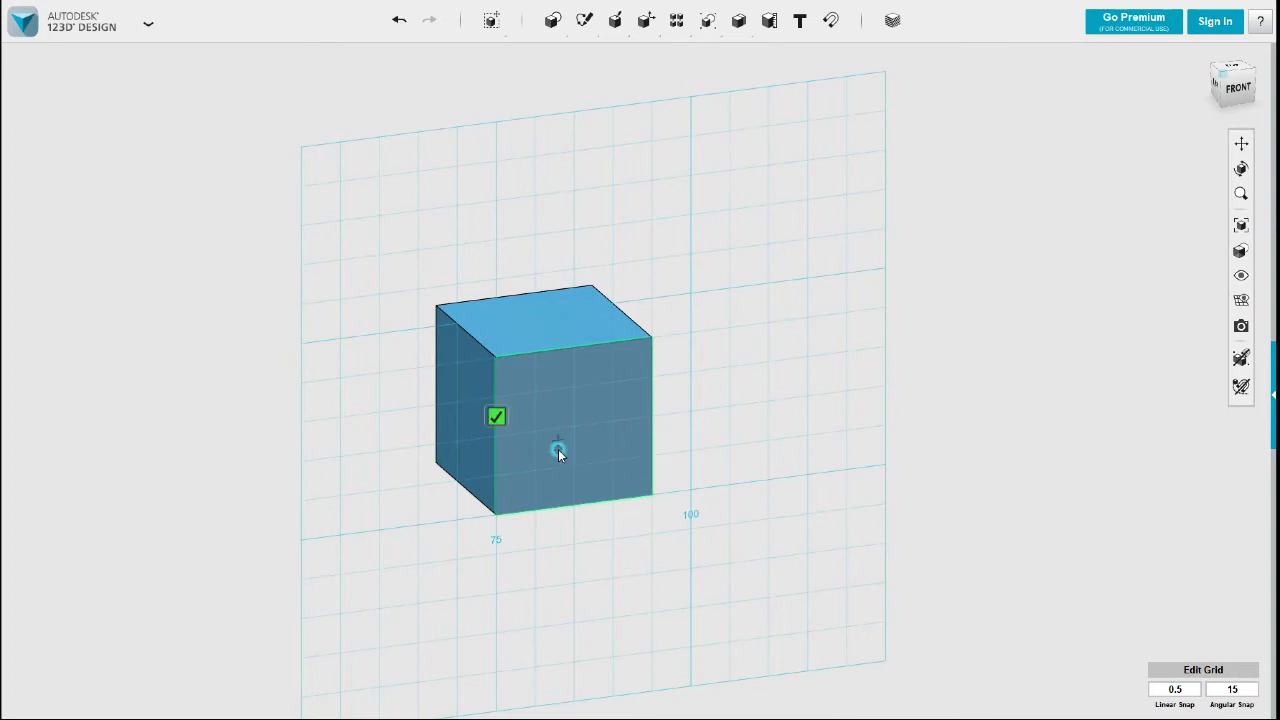
{"action": "left_click", "coordinate": [497, 514]}
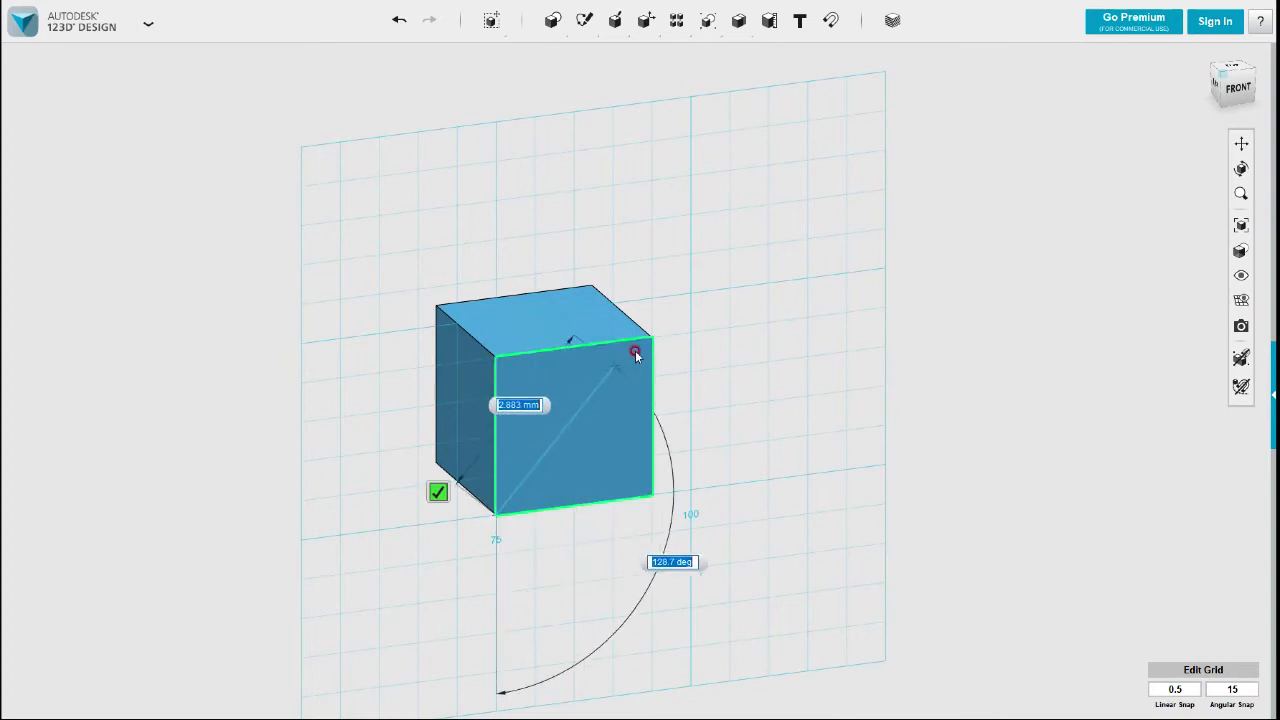
{"action": "left_click", "coordinate": [651, 338]}
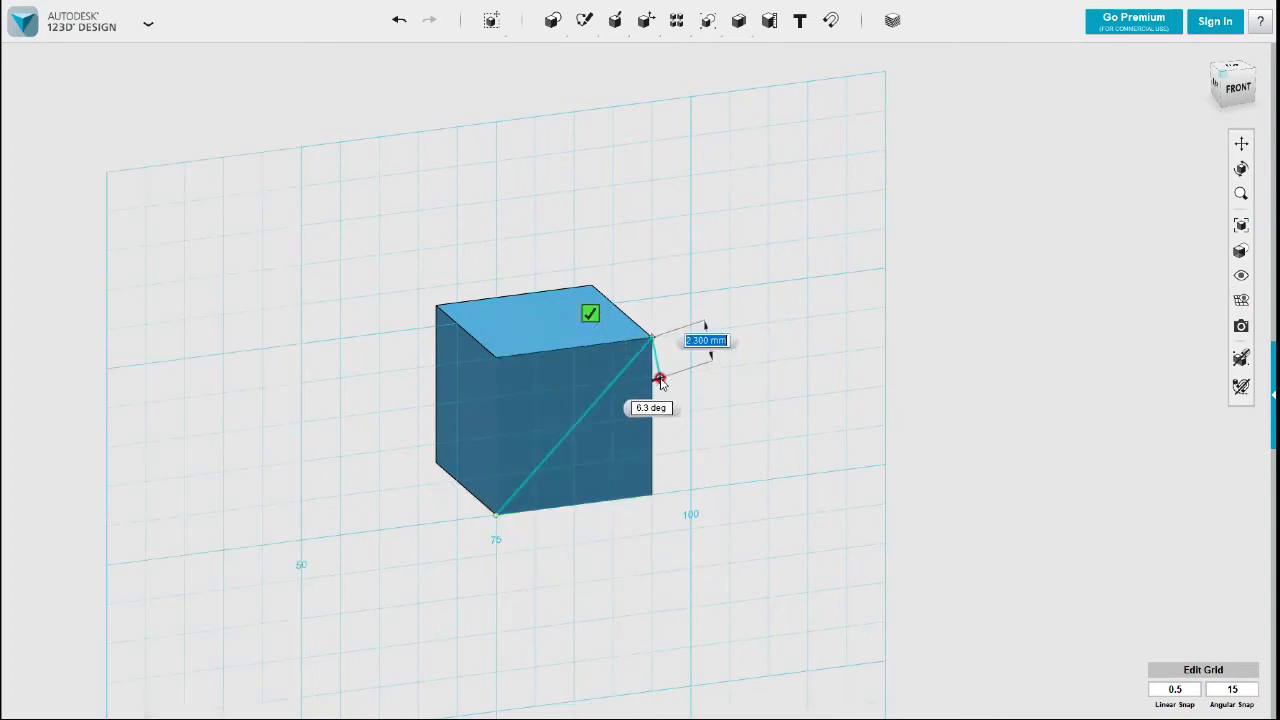
{"action": "left_click", "coordinate": [591, 314]}
{"action": "left_click", "coordinate": [820, 492]}
{"action": "mouse_move", "coordinate": [792, 497]}
{"action": "right_mouse_down"}
{"action": "mouse_move", "coordinate": [750, 513]}
{"action": "mouse_move", "coordinate": [697, 505]}
{"action": "mouse_move", "coordinate": [812, 505]}
{"action": "right_mouse_up"}
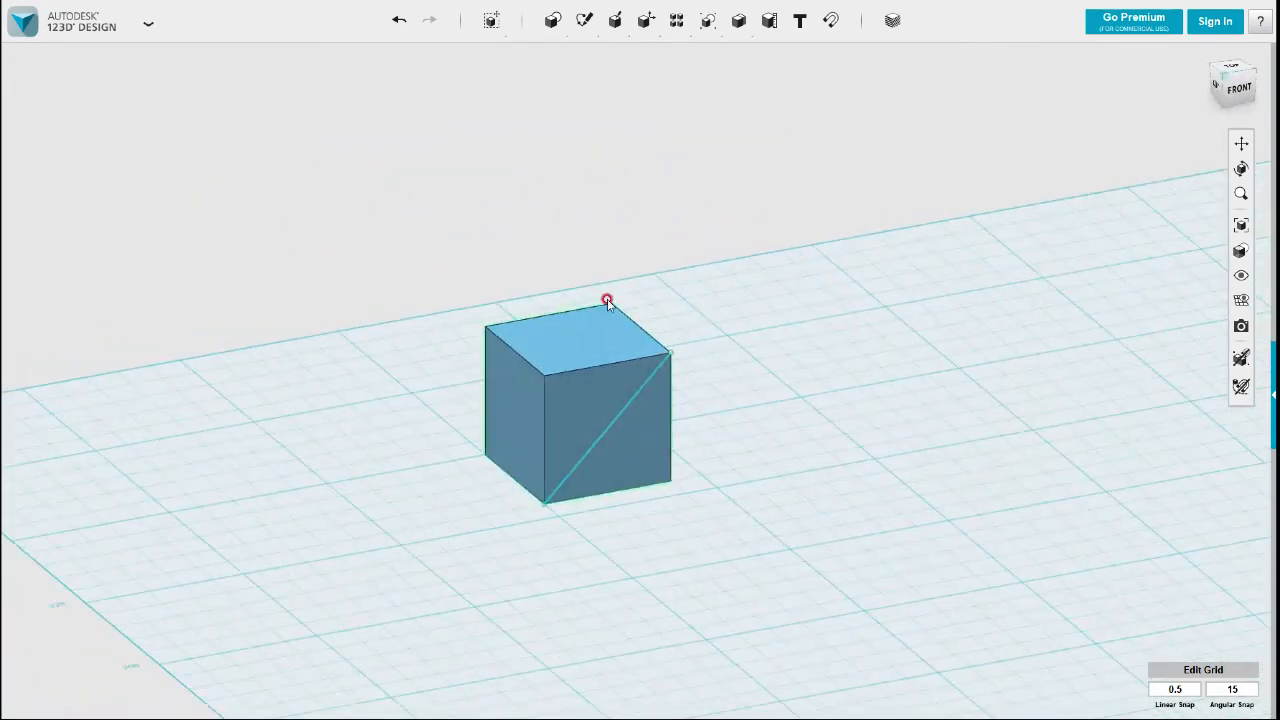
Step: Sketch a diagonal polyline on the box's top face from the front-right to the back-left corner and finish the sketch
{"action": "mouse_move", "coordinate": [584, 20]}
{"action": "left_click", "coordinate": [705, 56]}
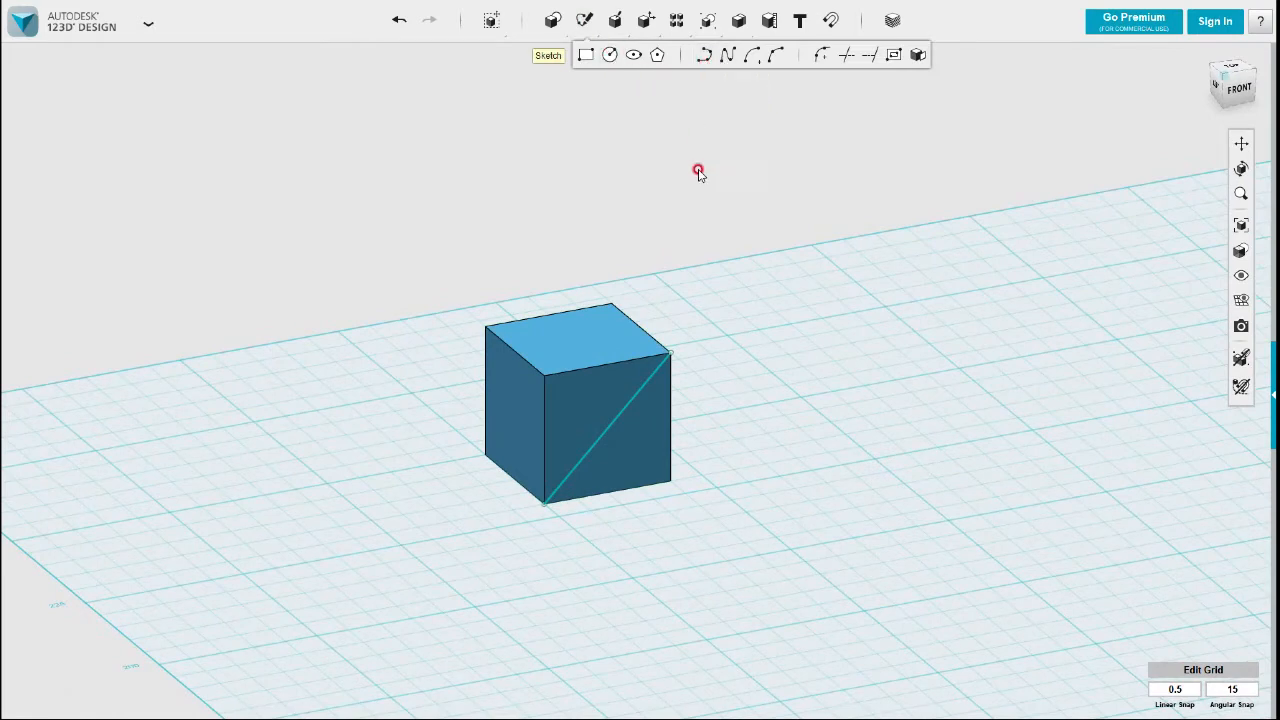
{"action": "left_click", "coordinate": [676, 357]}
{"action": "left_click", "coordinate": [676, 357]}
{"action": "left_click", "coordinate": [486, 326]}
{"action": "mouse_move", "coordinate": [750, 322]}
{"action": "right_mouse_down"}
{"action": "mouse_move", "coordinate": [743, 349]}
{"action": "mouse_move", "coordinate": [720, 331]}
{"action": "right_mouse_up"}
{"action": "left_click", "coordinate": [690, 297]}
Step: Sketch a diagonal polyline on the box's left face from its upper back to its lower front corner and finish the sketch
{"action": "right_click_drag", "start_coordinate": [652, 372], "coordinate": [611, 403]}
{"action": "right_click_drag", "start_coordinate": [514, 461], "coordinate": [471, 463]}
{"action": "middle_click_drag", "start_coordinate": [471, 463], "coordinate": [696, 387]}
{"action": "mouse_move", "coordinate": [585, 20]}
{"action": "left_click", "coordinate": [705, 60]}
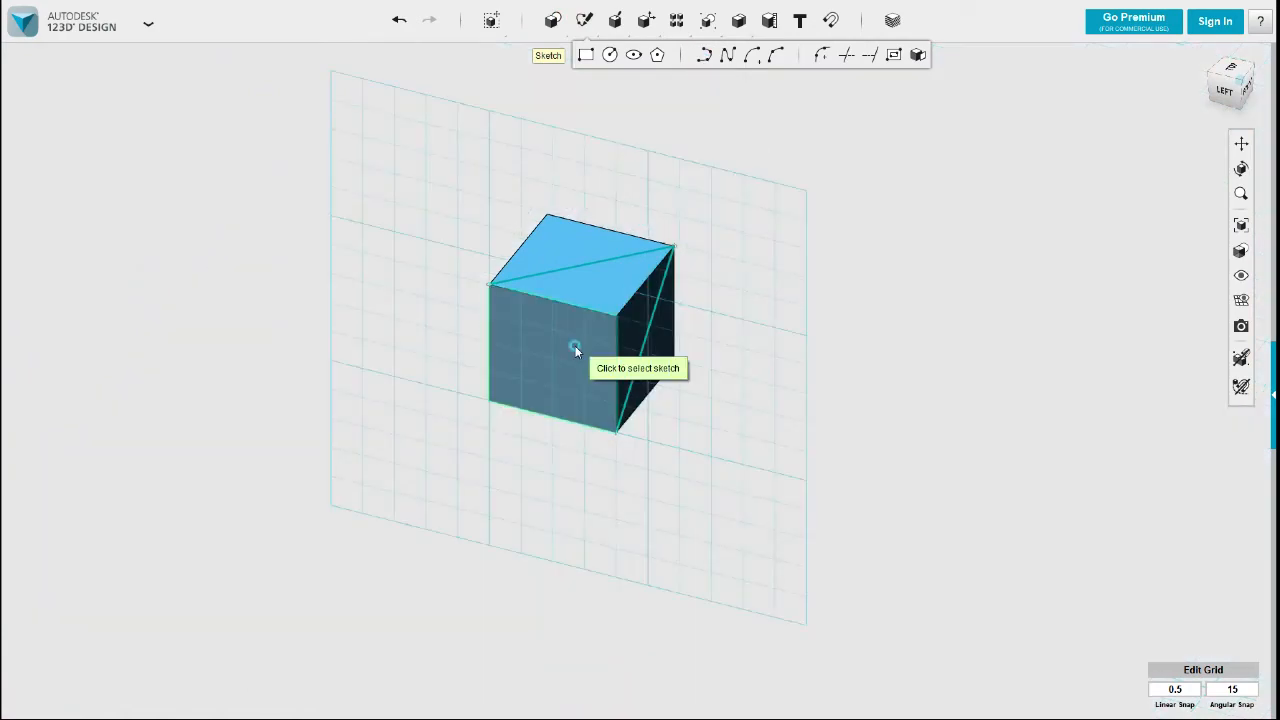
{"action": "left_click", "coordinate": [572, 350]}
{"action": "left_click", "coordinate": [490, 287]}
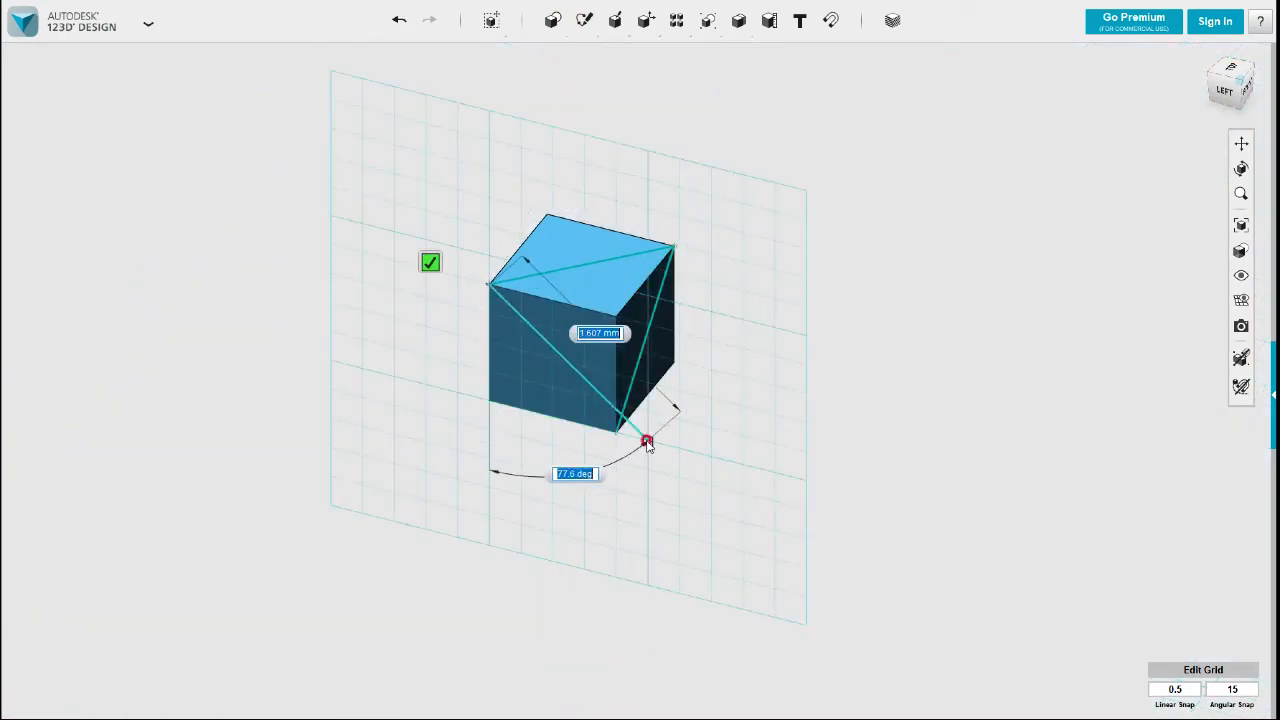
{"action": "left_click", "coordinate": [617, 432]}
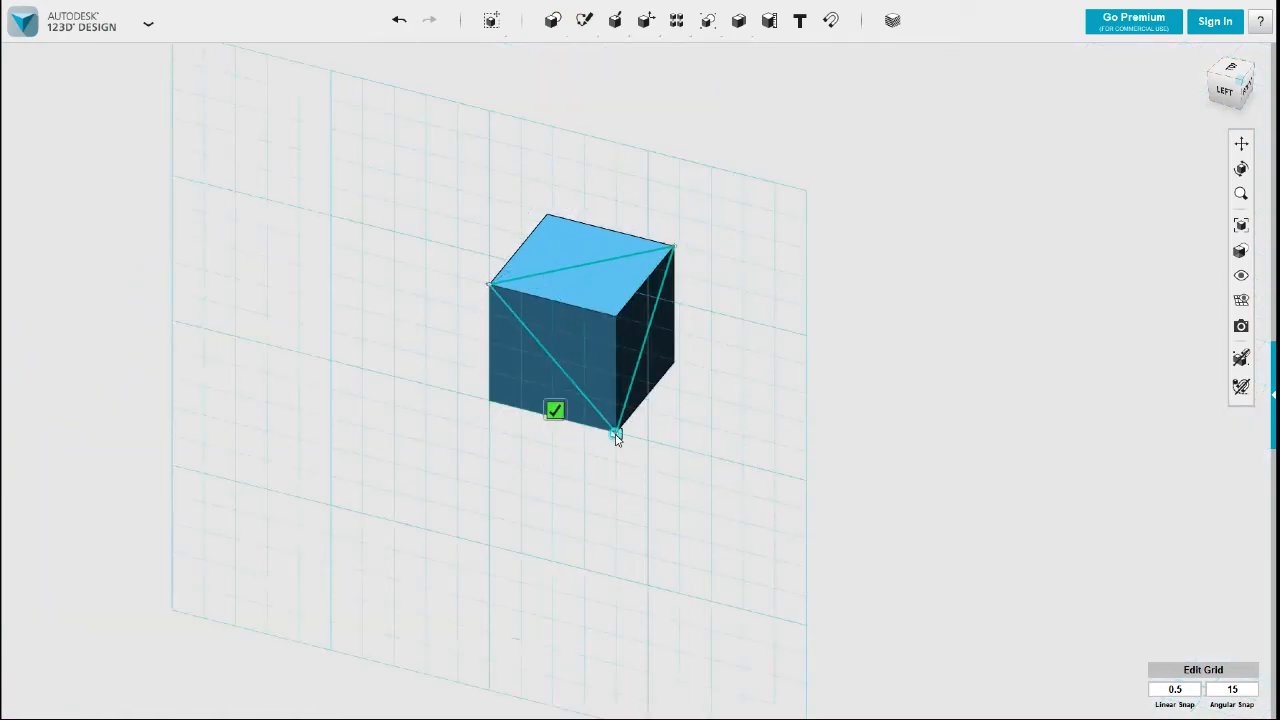
{"action": "left_click", "coordinate": [554, 410]}
Step: Hide the box while keeping the three diagonal sketch lines
{"action": "mouse_move", "coordinate": [749, 414]}
{"action": "right_mouse_down"}
{"action": "mouse_move", "coordinate": [730, 410]}
{"action": "mouse_move", "coordinate": [737, 397]}
{"action": "right_mouse_up"}
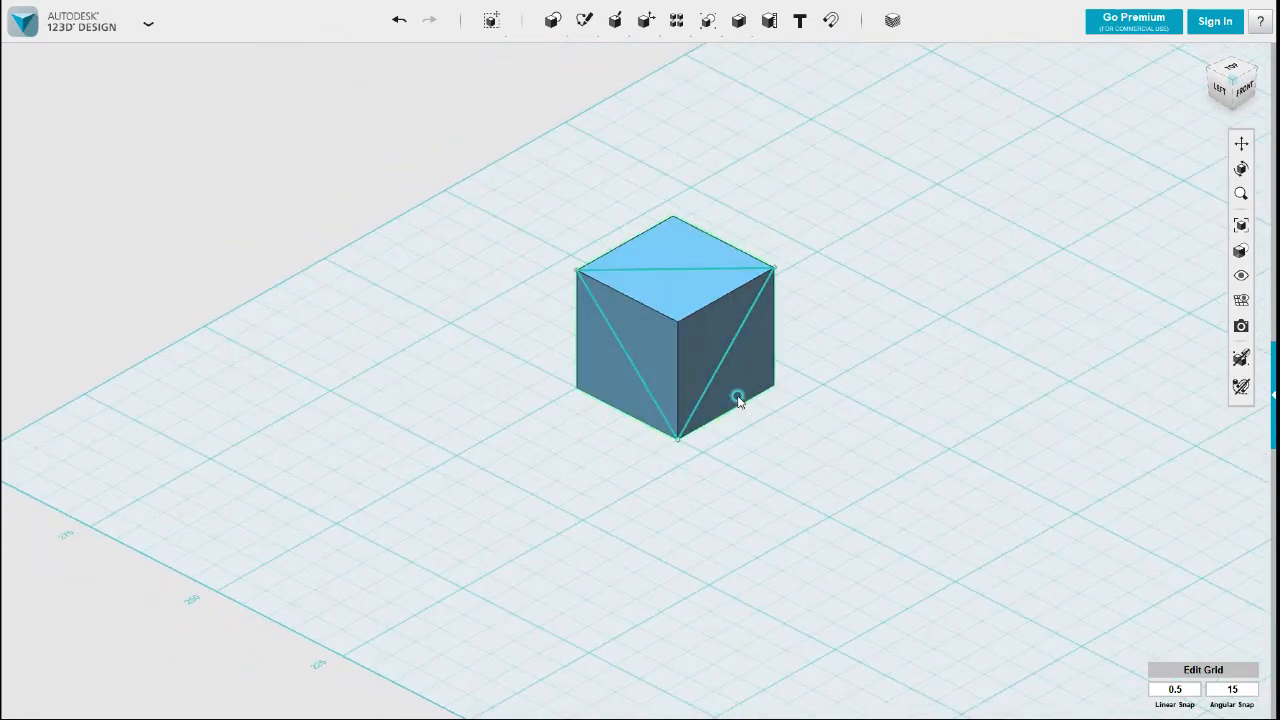
{"action": "left_click", "coordinate": [737, 397]}
{"action": "left_click", "coordinate": [628, 687]}
Step: Examine from several angles and from the top how the three diagonal sketch lines lie on different planes
{"action": "mouse_move", "coordinate": [831, 506]}
{"action": "right_mouse_down"}
{"action": "mouse_move", "coordinate": [699, 463]}
{"action": "mouse_move", "coordinate": [846, 500]}
{"action": "mouse_move", "coordinate": [953, 493]}
{"action": "mouse_move", "coordinate": [900, 511]}
{"action": "mouse_move", "coordinate": [766, 512]}
{"action": "right_mouse_up"}
{"action": "middle_click_drag", "start_coordinate": [766, 512], "coordinate": [471, 411]}
{"action": "right_click_drag", "start_coordinate": [471, 411], "coordinate": [527, 401]}
{"action": "scroll", "coordinate": [677, 409], "scroll_direction": "down", "scroll_amount": 3}
{"action": "right_click_drag", "start_coordinate": [721, 467], "coordinate": [726, 478]}
{"action": "left_click", "coordinate": [1240, 76]}
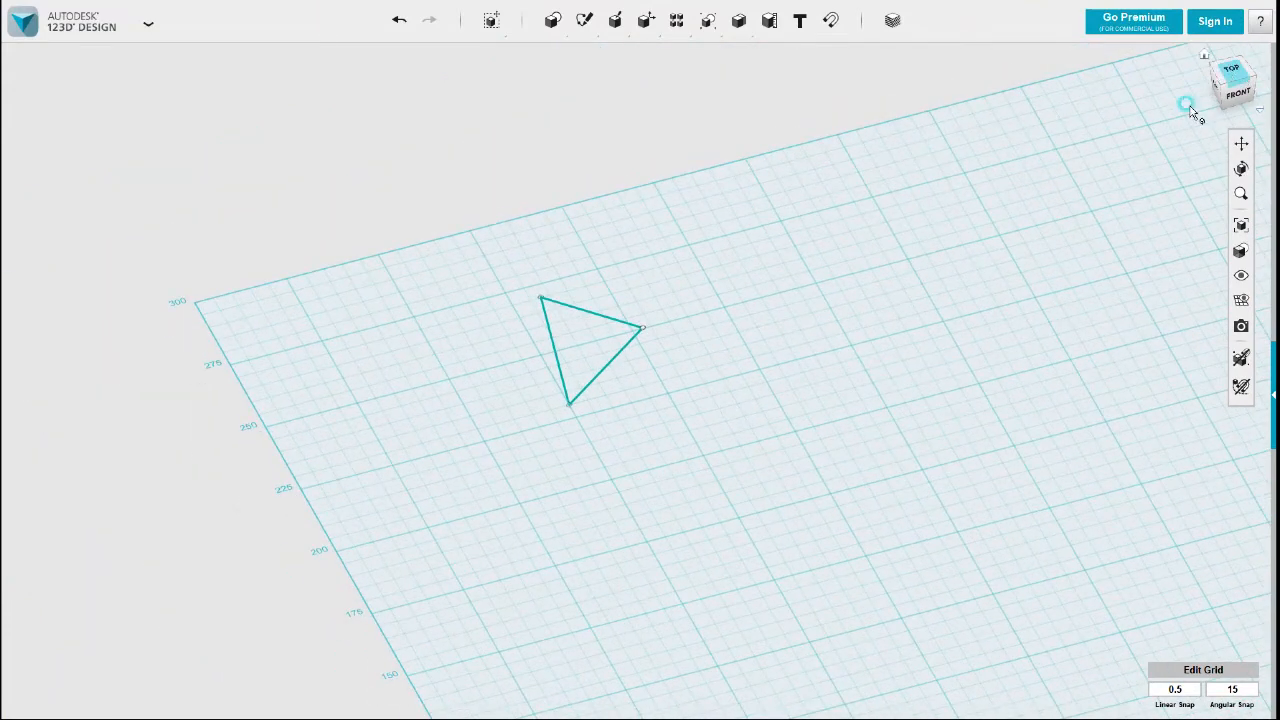
{"action": "right_click_drag", "start_coordinate": [713, 363], "coordinate": [723, 311]}
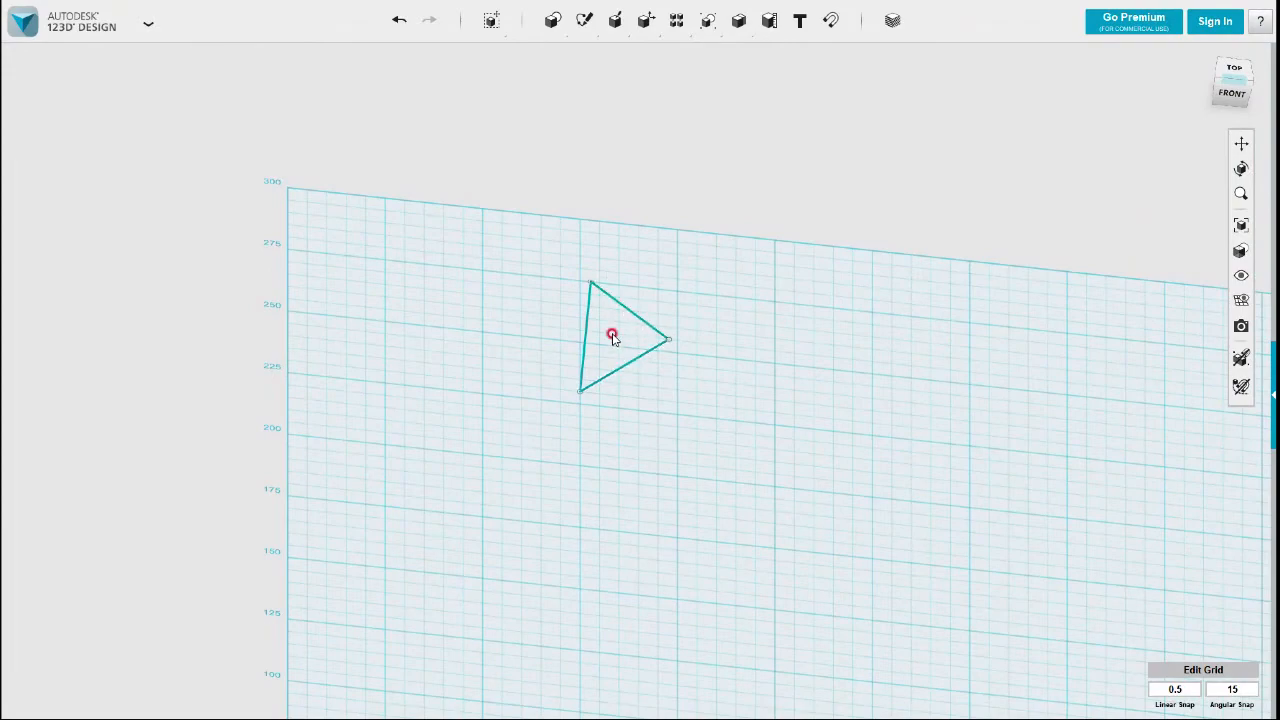
{"action": "right_click_drag", "start_coordinate": [714, 414], "coordinate": [984, 280]}
{"action": "left_click", "coordinate": [1232, 64]}
{"action": "mouse_move", "coordinate": [584, 18]}
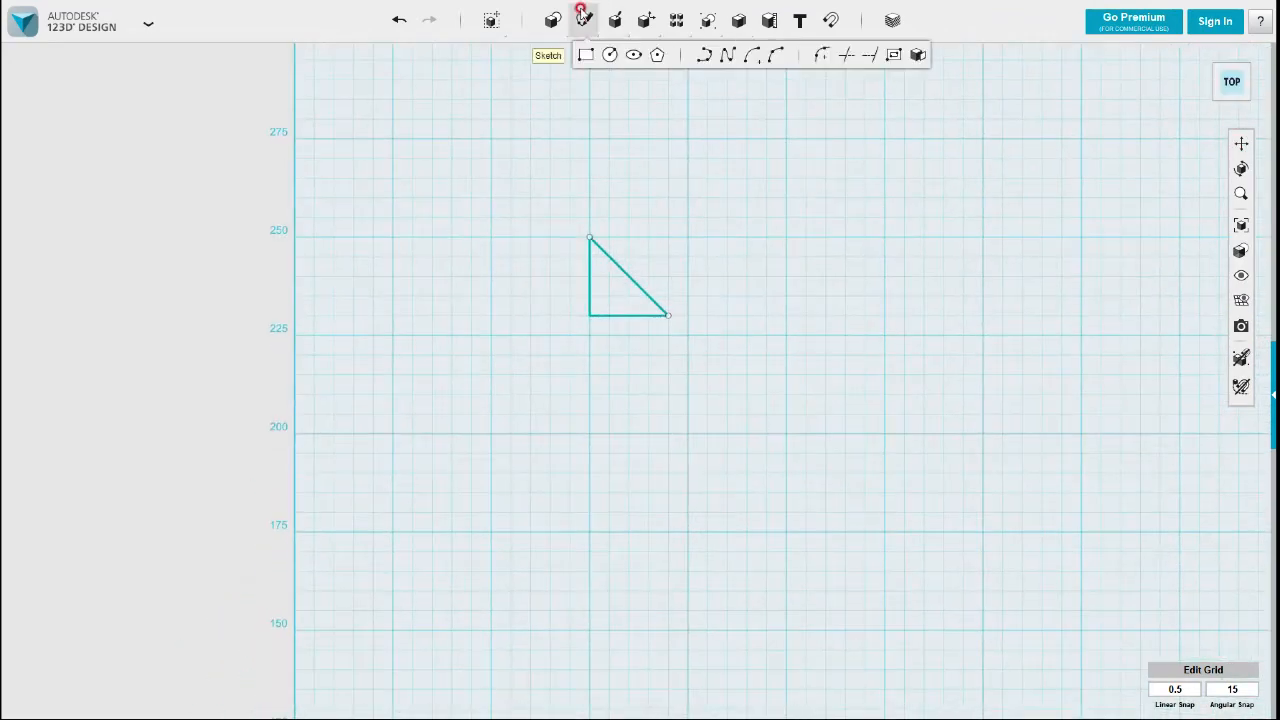
Step: Sketch a vertical polyline segment about 25 mm long on the grid to the right of the open triangle and end the sketch
{"action": "left_click", "coordinate": [704, 55]}
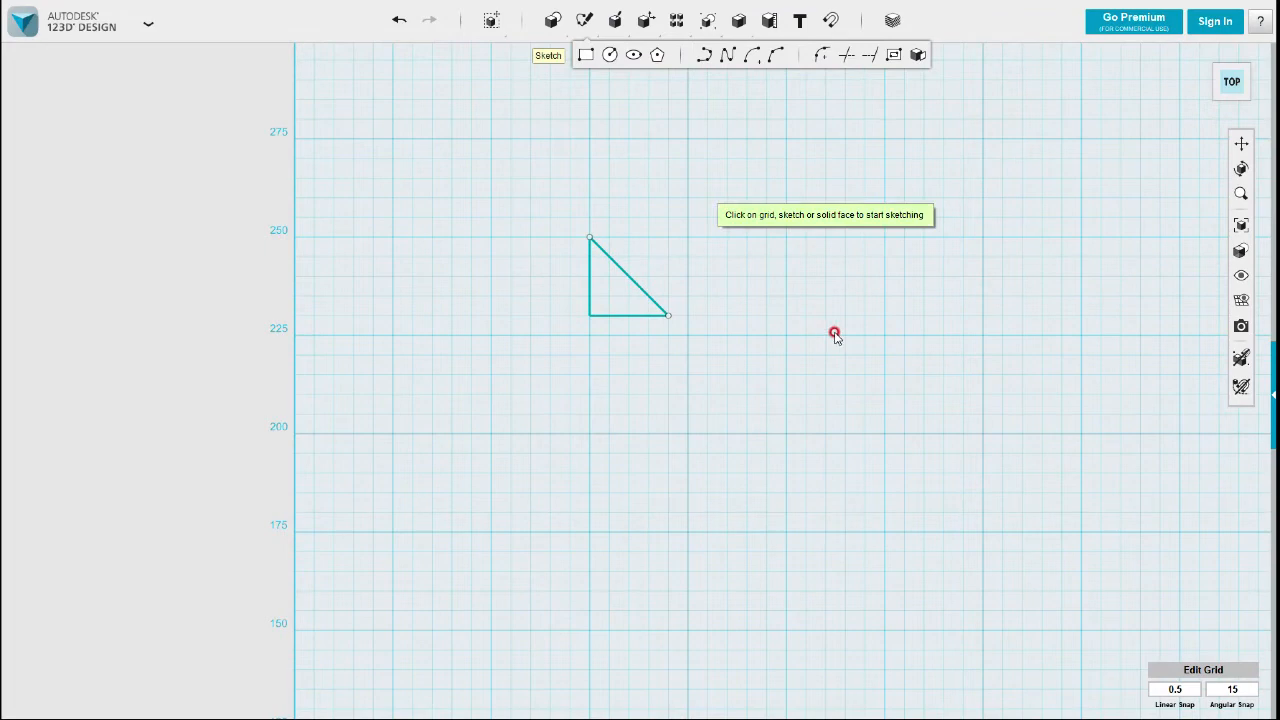
{"action": "left_click", "coordinate": [790, 248]}
{"action": "left_click", "coordinate": [787, 240]}
{"action": "left_click", "coordinate": [786, 333]}
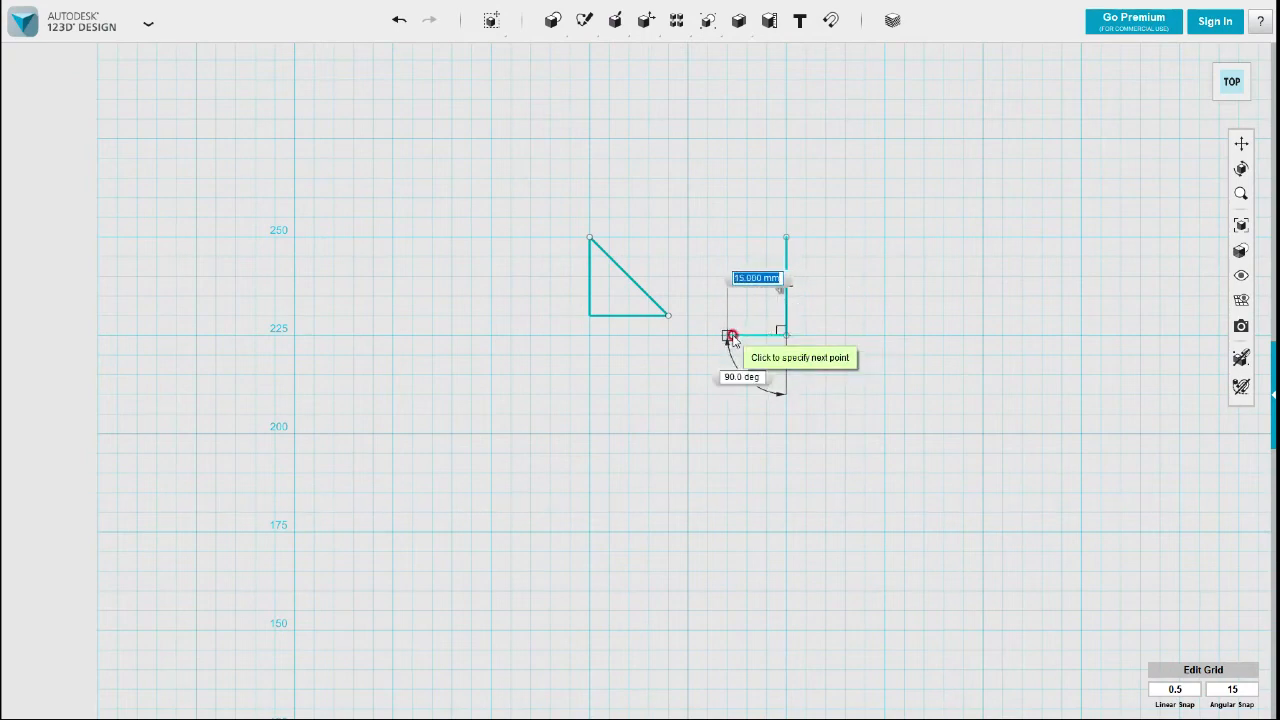
{"action": "key", "text": "Escape"}
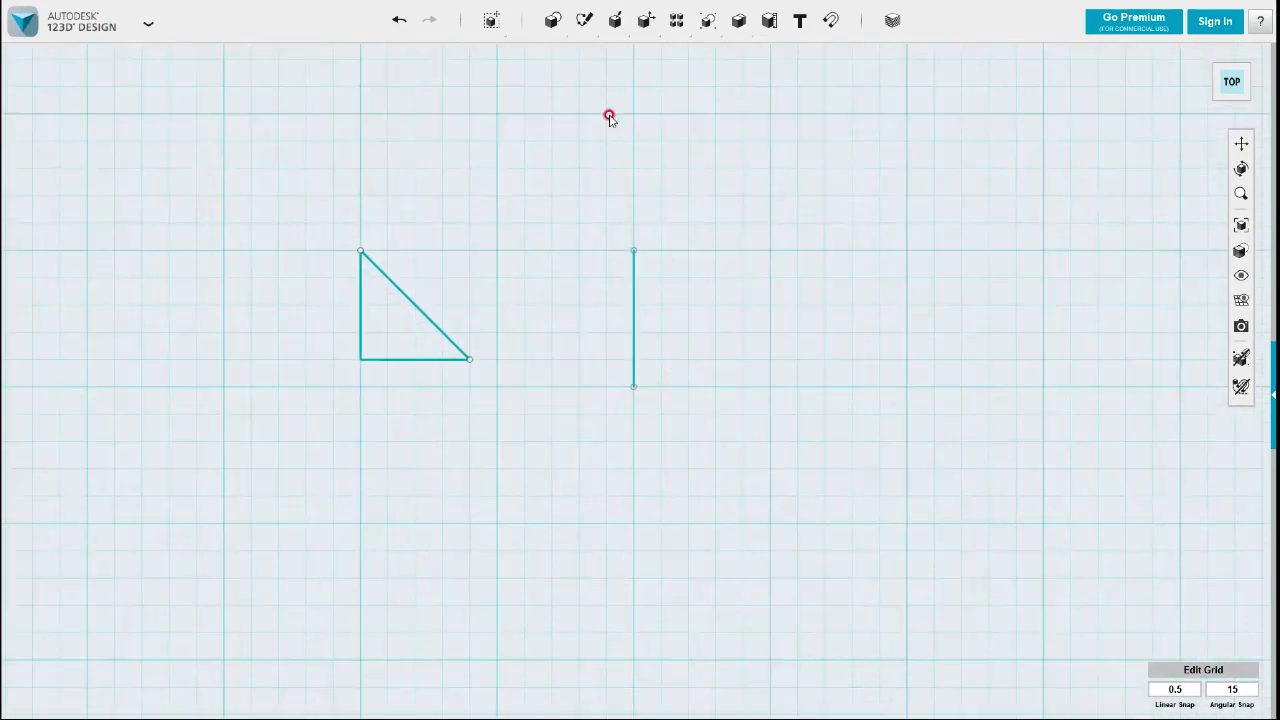
Step: Add a diagonal polyline segment to the vertical line's existing sketch, running from its upper endpoint down to the right, and finish the sketch
{"action": "mouse_move", "coordinate": [582, 21]}
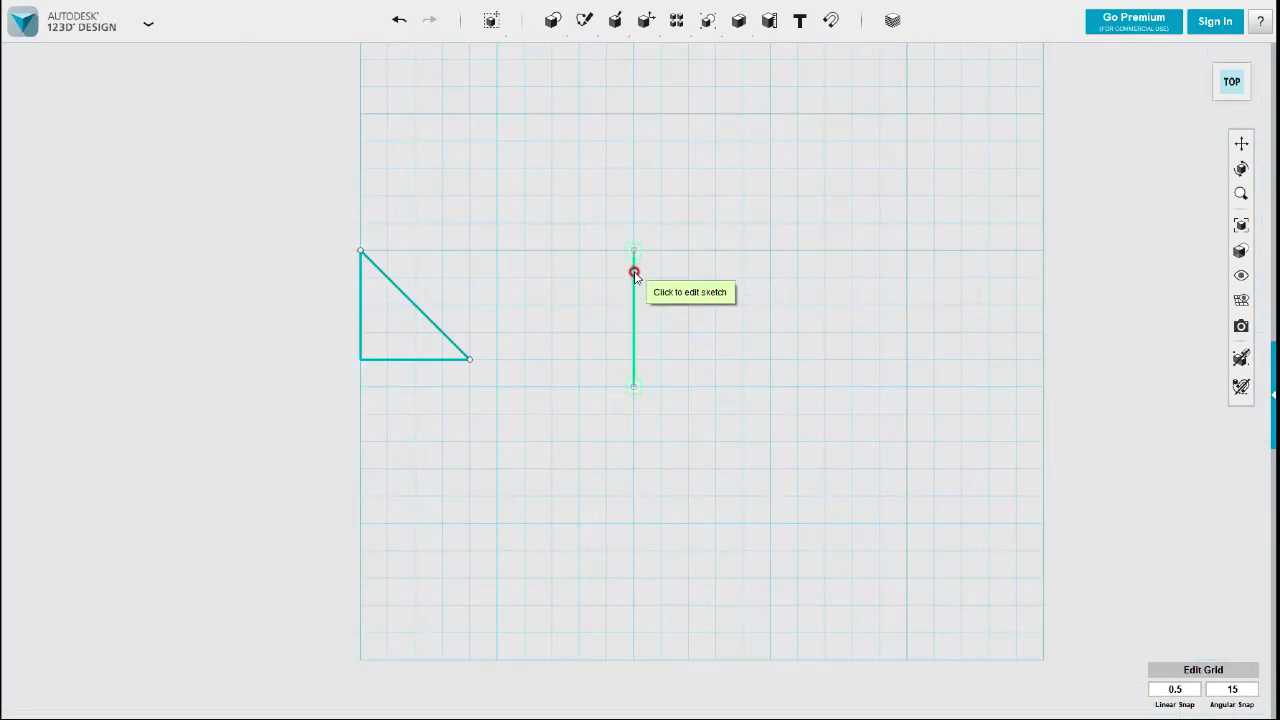
{"action": "left_click", "coordinate": [634, 273]}
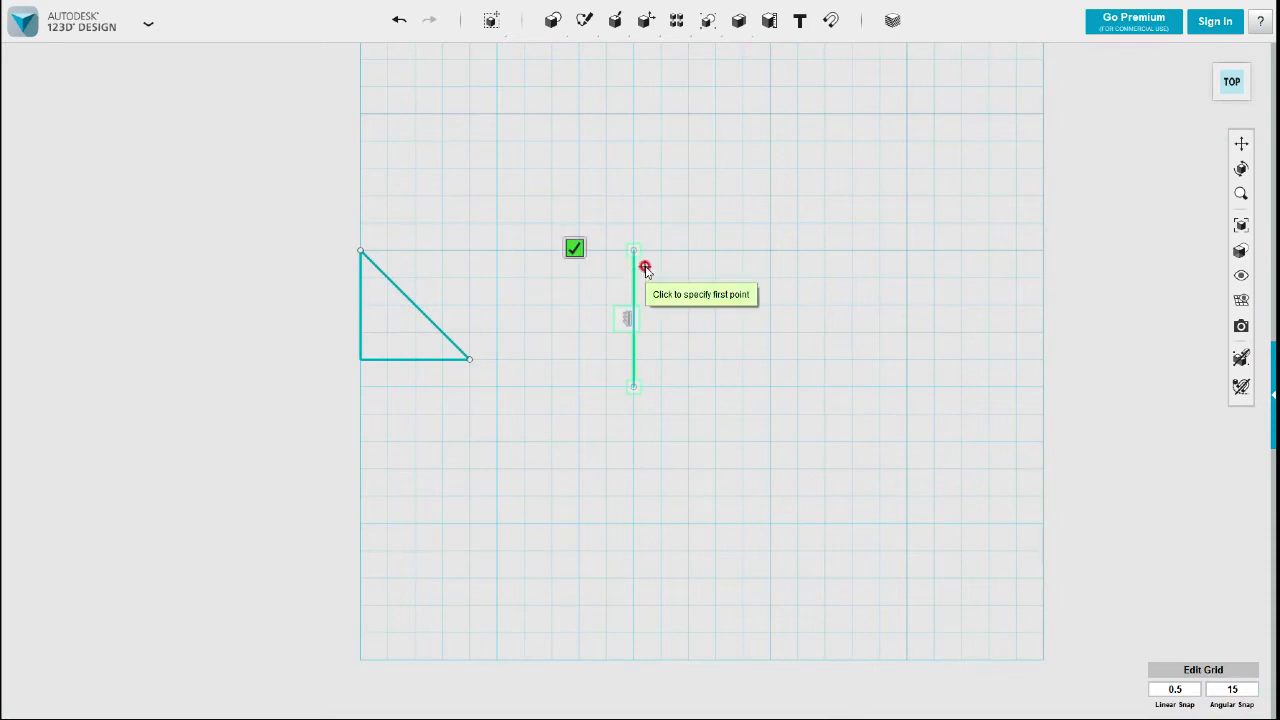
{"action": "left_click", "coordinate": [637, 255]}
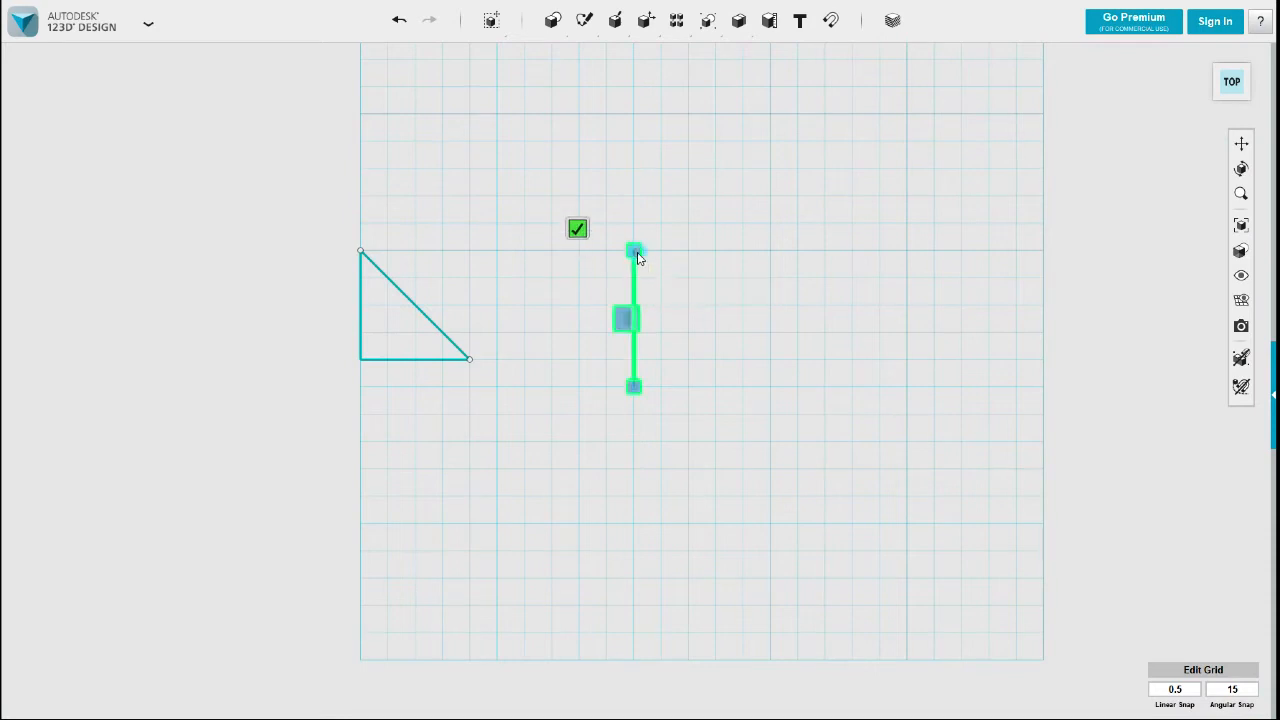
{"action": "left_click", "coordinate": [768, 389]}
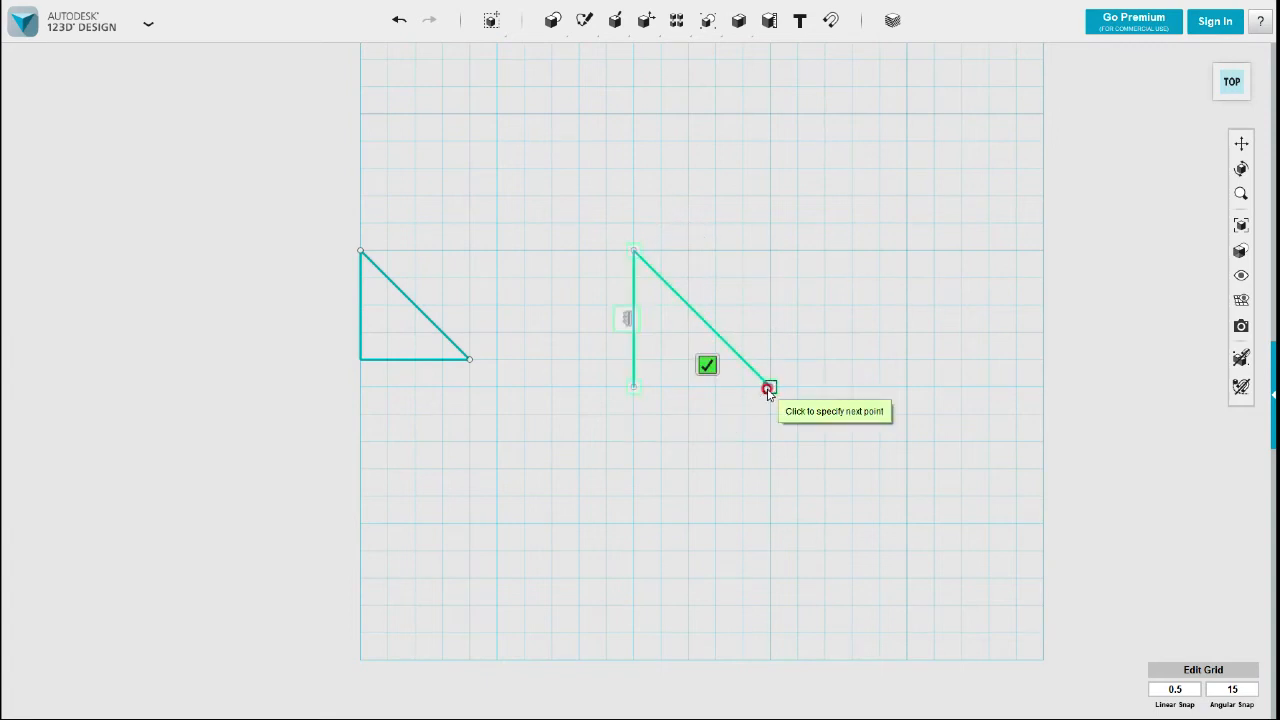
{"action": "left_click", "coordinate": [708, 366]}
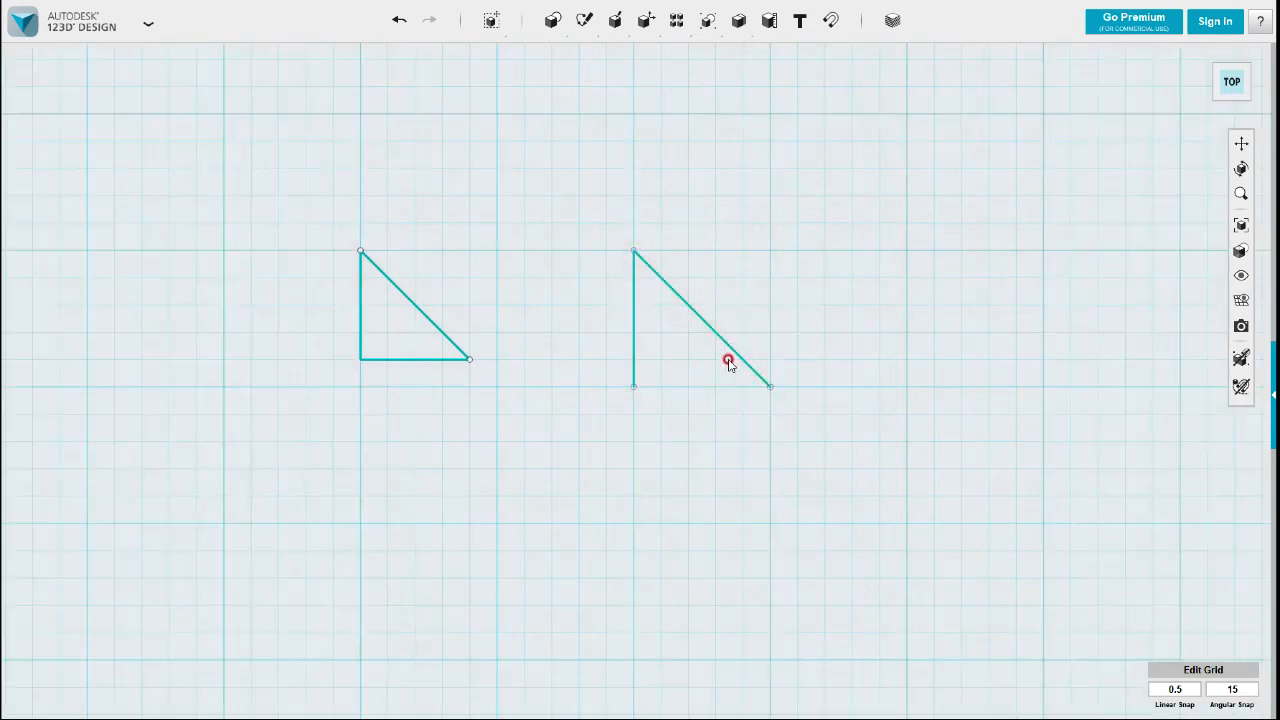
Step: Close the triangle within the same sketch by joining the two lower endpoints with a horizontal polyline segment
{"action": "left_click", "coordinate": [706, 56]}
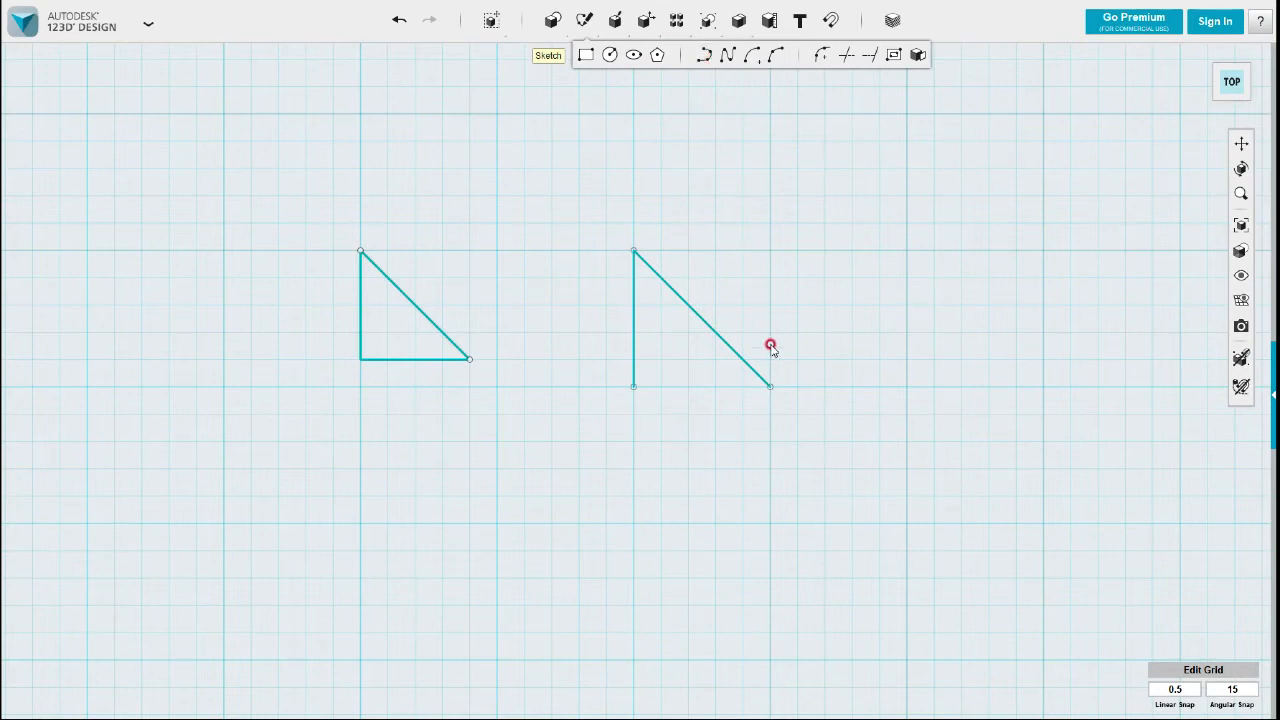
{"action": "left_click", "coordinate": [632, 368]}
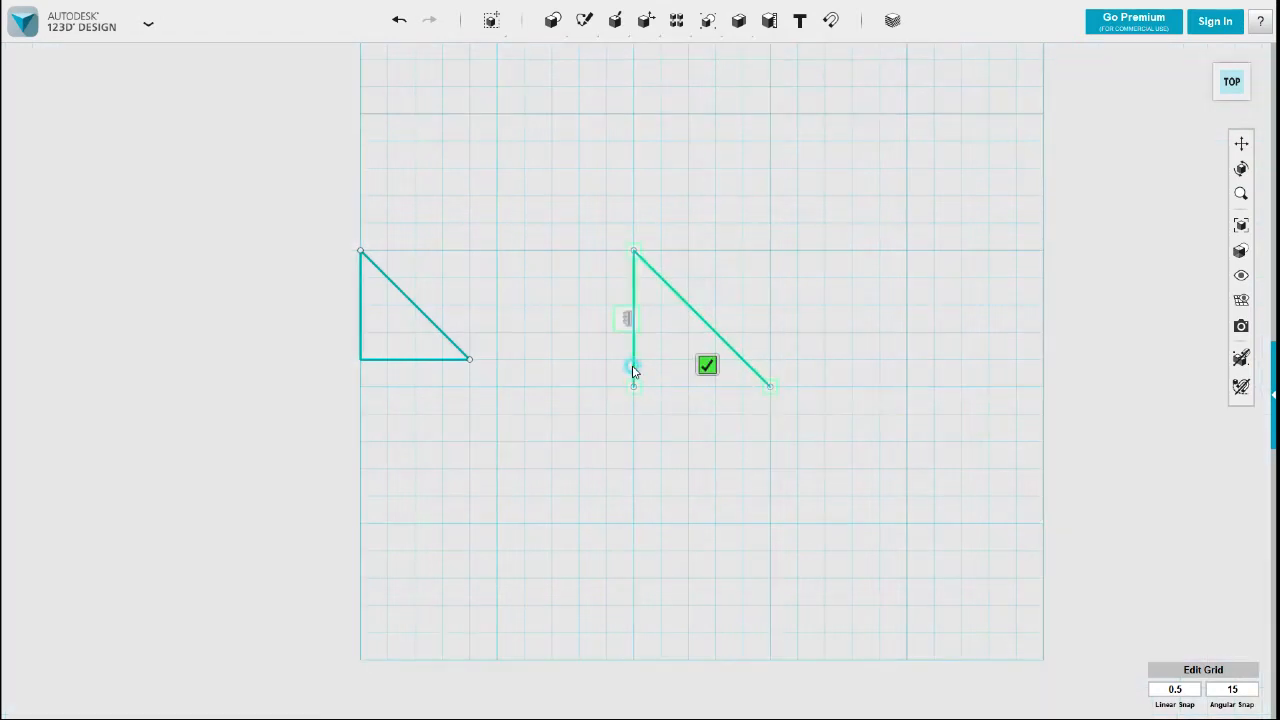
{"action": "left_click", "coordinate": [634, 386]}
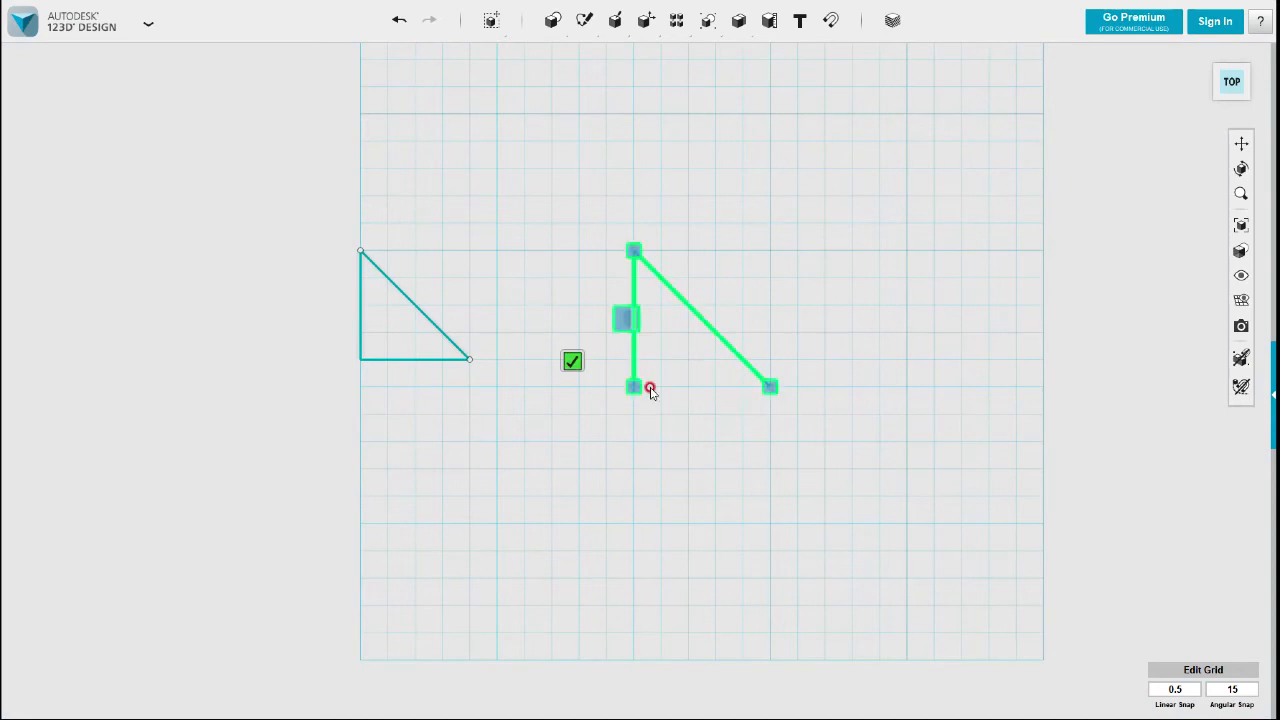
{"action": "left_click", "coordinate": [766, 386]}
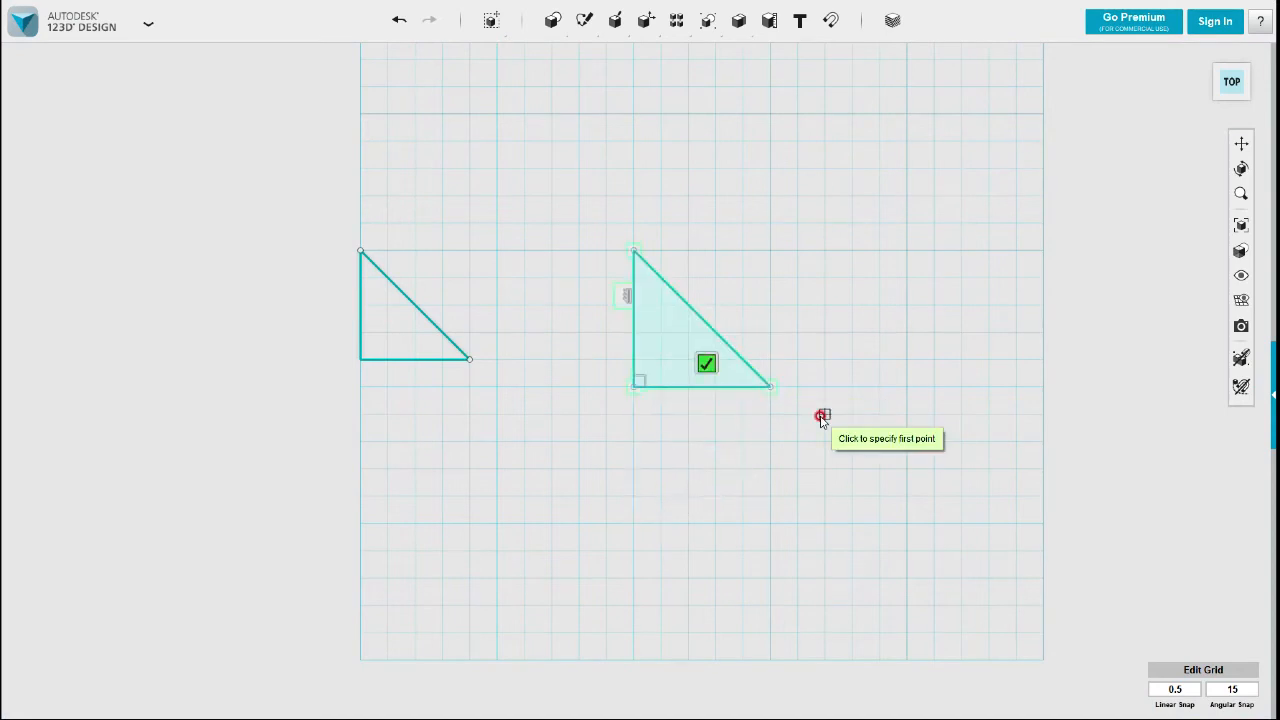
{"action": "key", "text": "Escape"}
Step: Extrude the closed triangle profile upward into a solid prism
{"action": "right_click_drag", "start_coordinate": [688, 399], "coordinate": [686, 451]}
{"action": "left_click", "coordinate": [697, 470]}
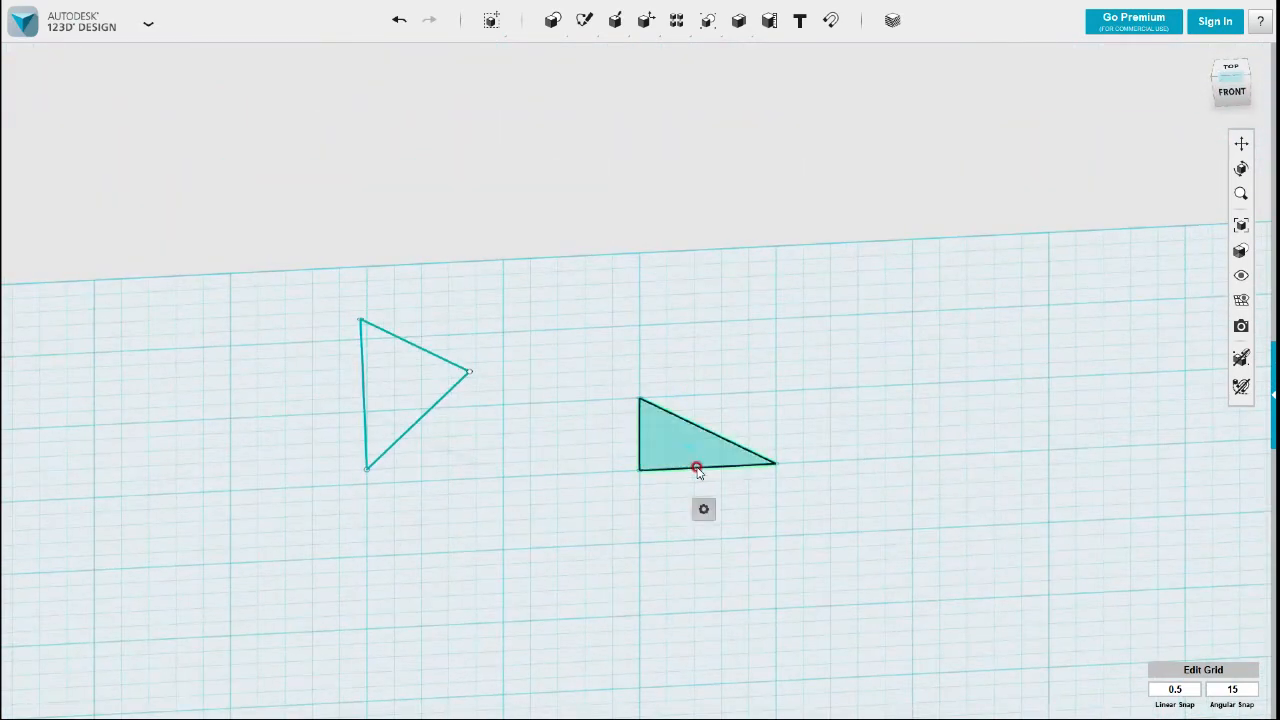
{"action": "mouse_move", "coordinate": [705, 510]}
{"action": "left_click", "coordinate": [779, 510]}
{"action": "left_click_drag", "start_coordinate": [716, 412], "coordinate": [764, 290]}
{"action": "left_click", "coordinate": [403, 398]}
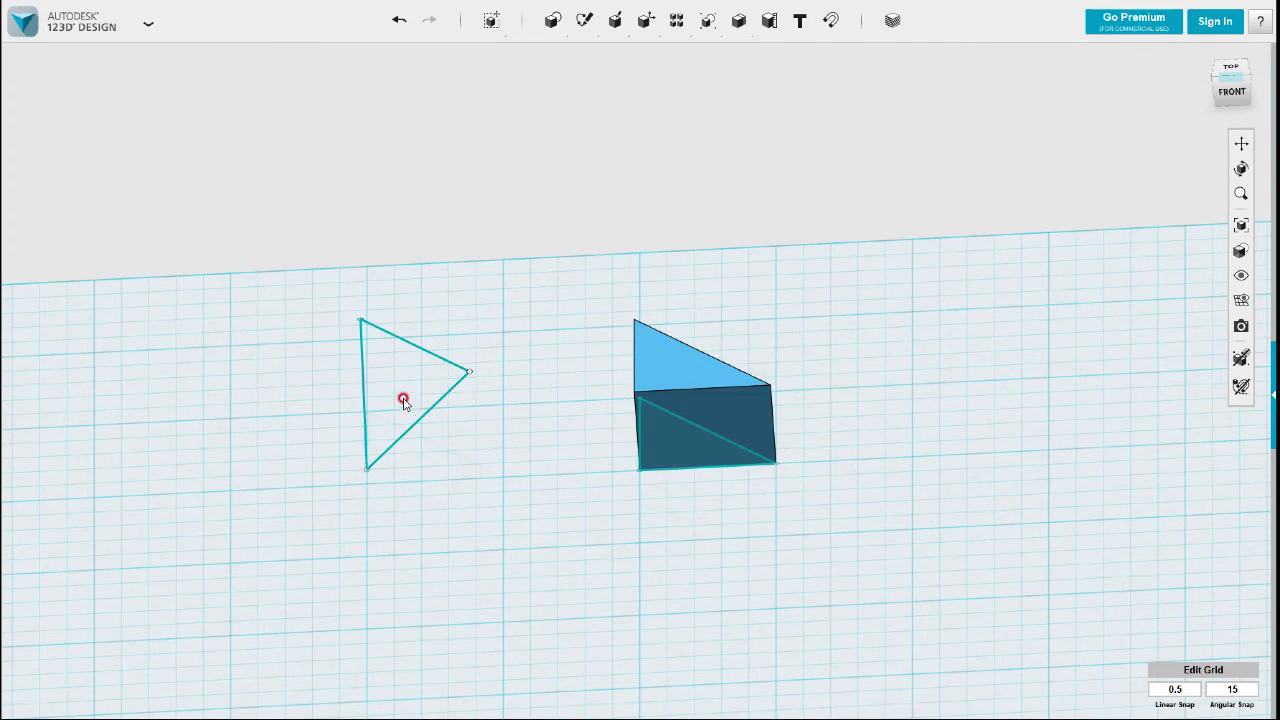
Step: Compare the multi-plane triangle sketch with the extruded prism from several viewing angles
{"action": "mouse_move", "coordinate": [540, 407]}
{"action": "right_mouse_down"}
{"action": "mouse_move", "coordinate": [468, 402]}
{"action": "mouse_move", "coordinate": [502, 455]}
{"action": "right_mouse_up"}
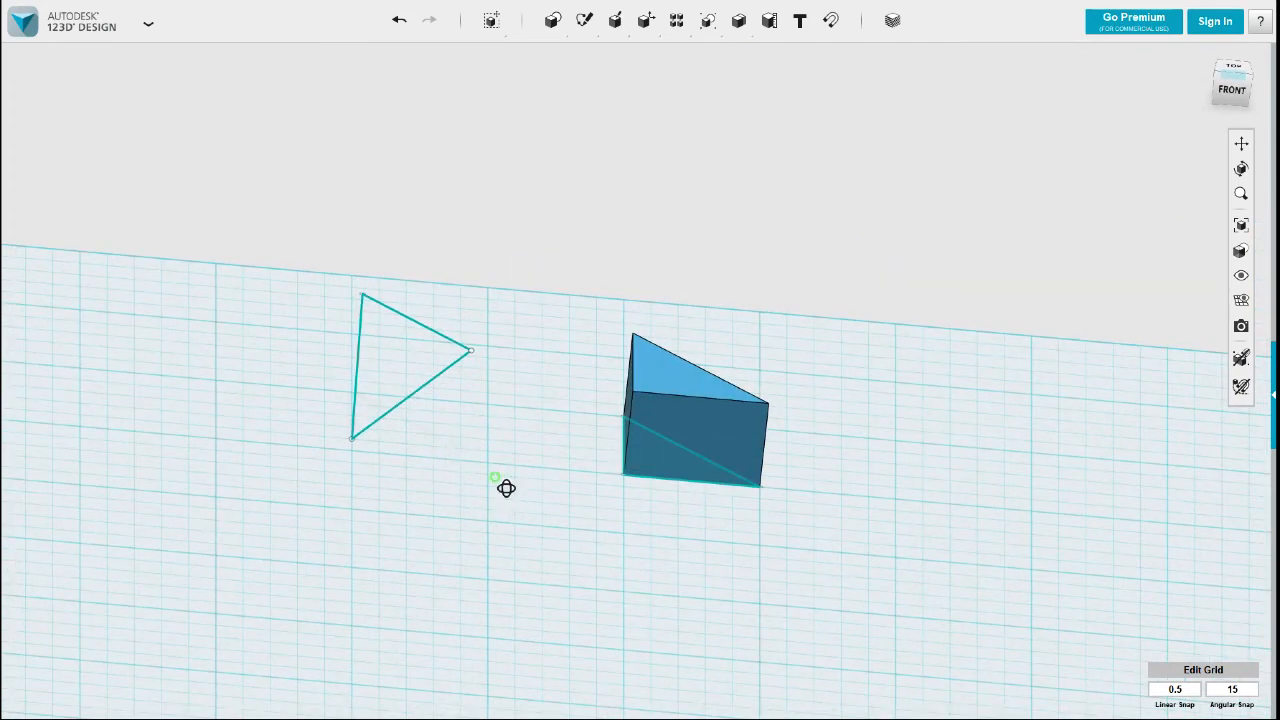
{"action": "right_click_drag", "start_coordinate": [506, 488], "coordinate": [495, 463]}
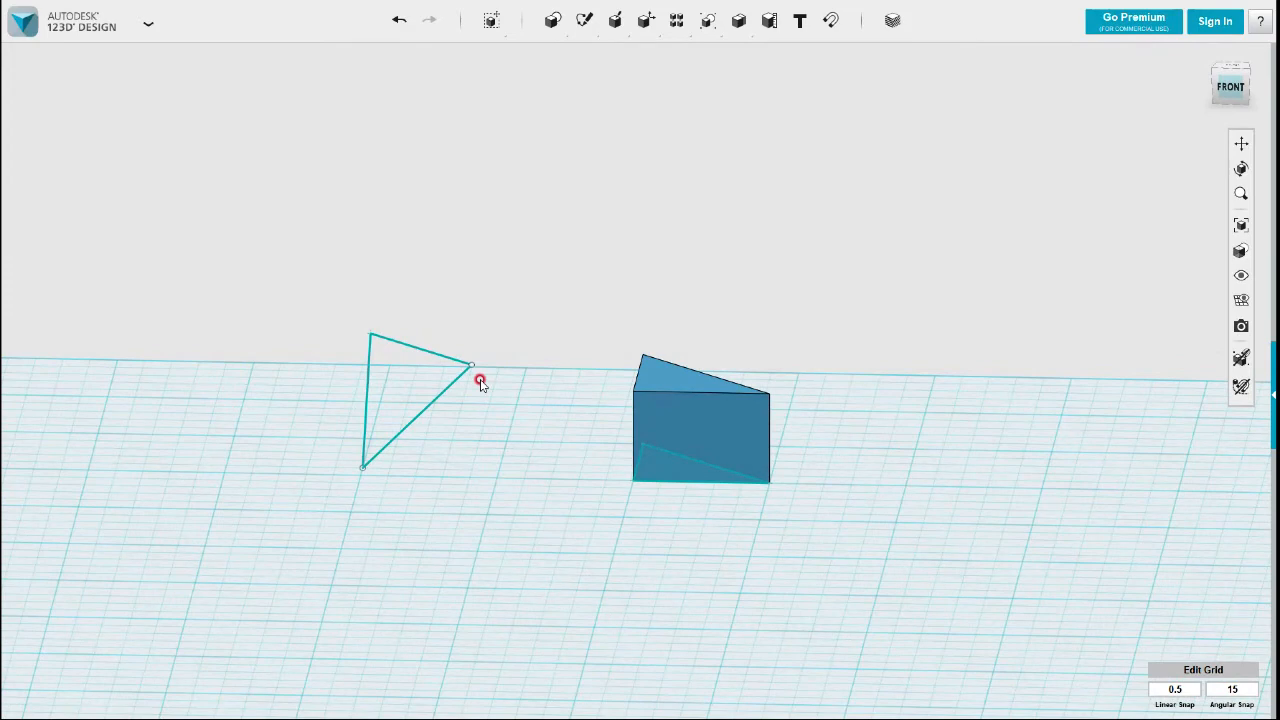
{"action": "right_click_drag", "start_coordinate": [539, 520], "coordinate": [574, 540]}
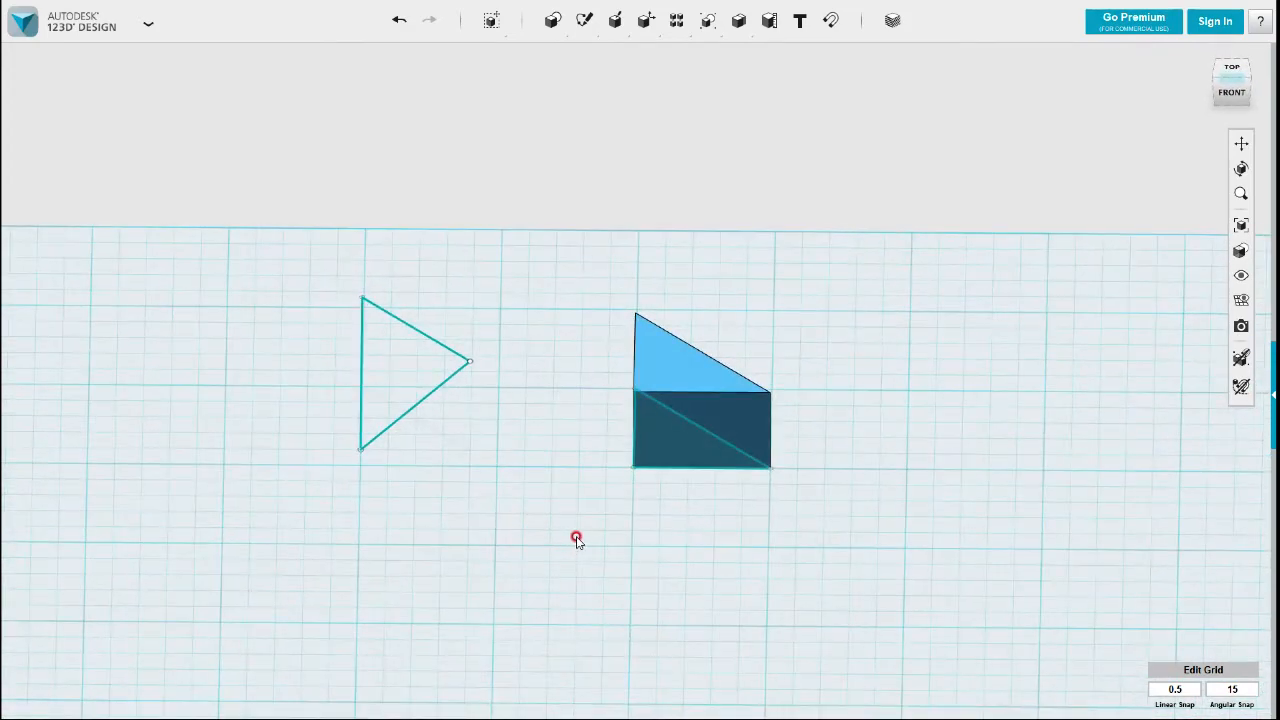
{"action": "mouse_move", "coordinate": [480, 451]}
{"action": "right_mouse_down"}
{"action": "mouse_move", "coordinate": [474, 437]}
{"action": "mouse_move", "coordinate": [464, 452]}
{"action": "right_mouse_up"}
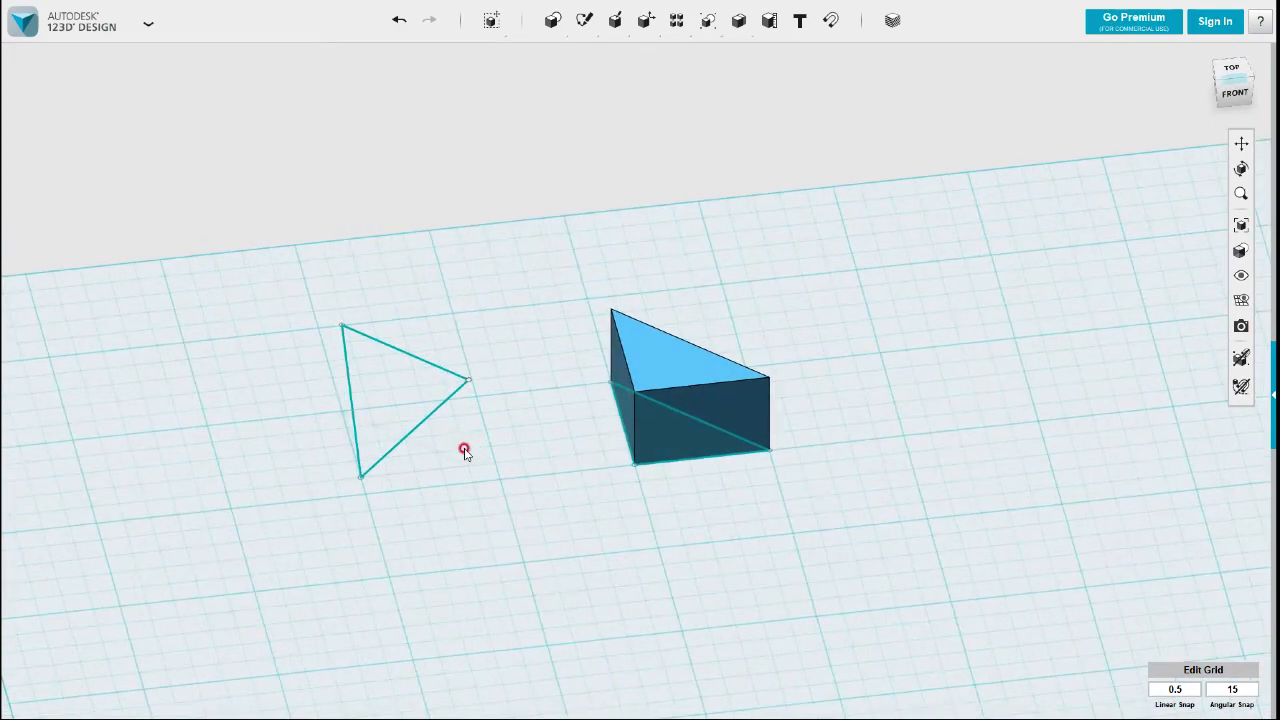
{"action": "right_click_drag", "start_coordinate": [404, 380], "coordinate": [630, 309]}
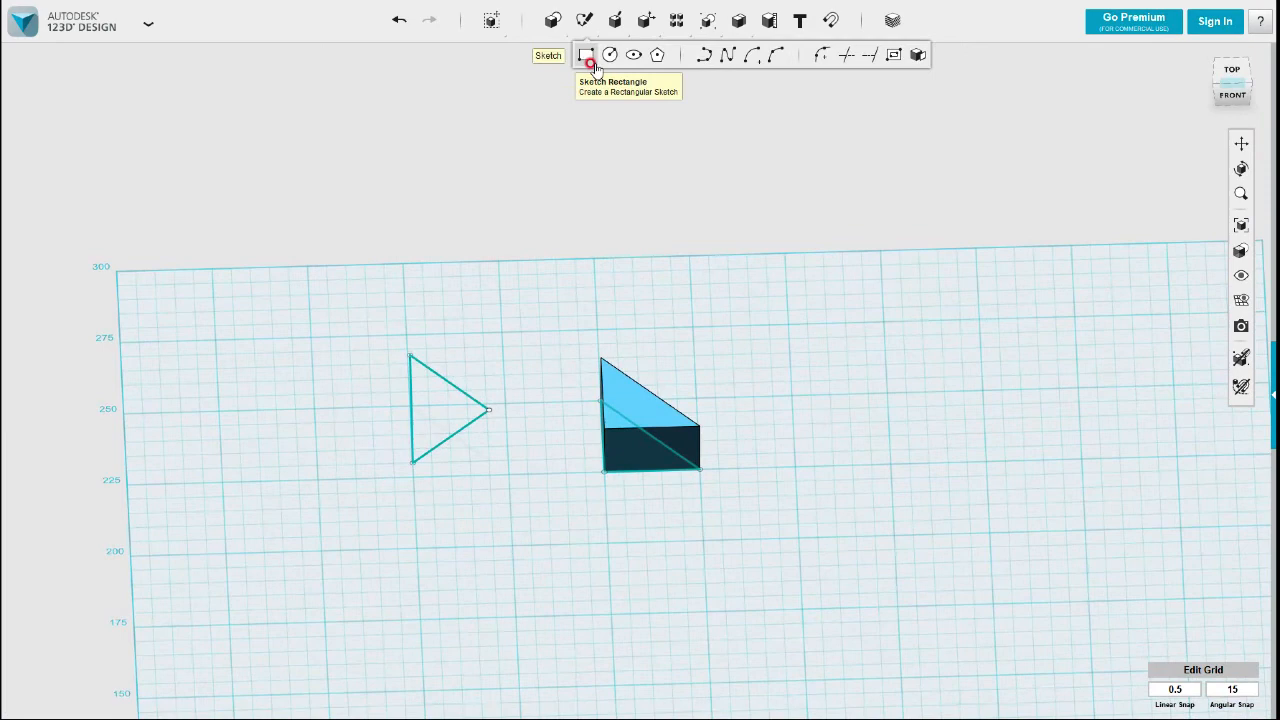
Step: In the top view, sketch a separate vertical polyline segment about 25 mm long to the right of the solid triangle
{"action": "left_click", "coordinate": [1235, 76]}
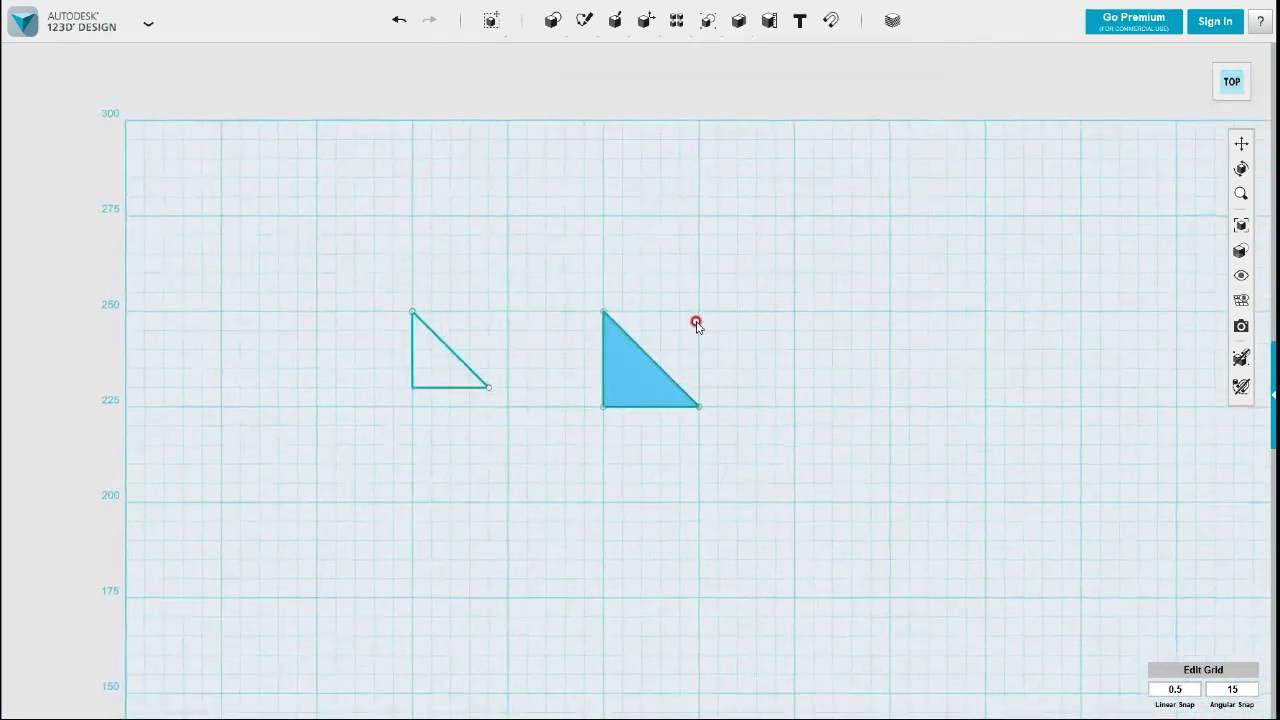
{"action": "mouse_move", "coordinate": [585, 20]}
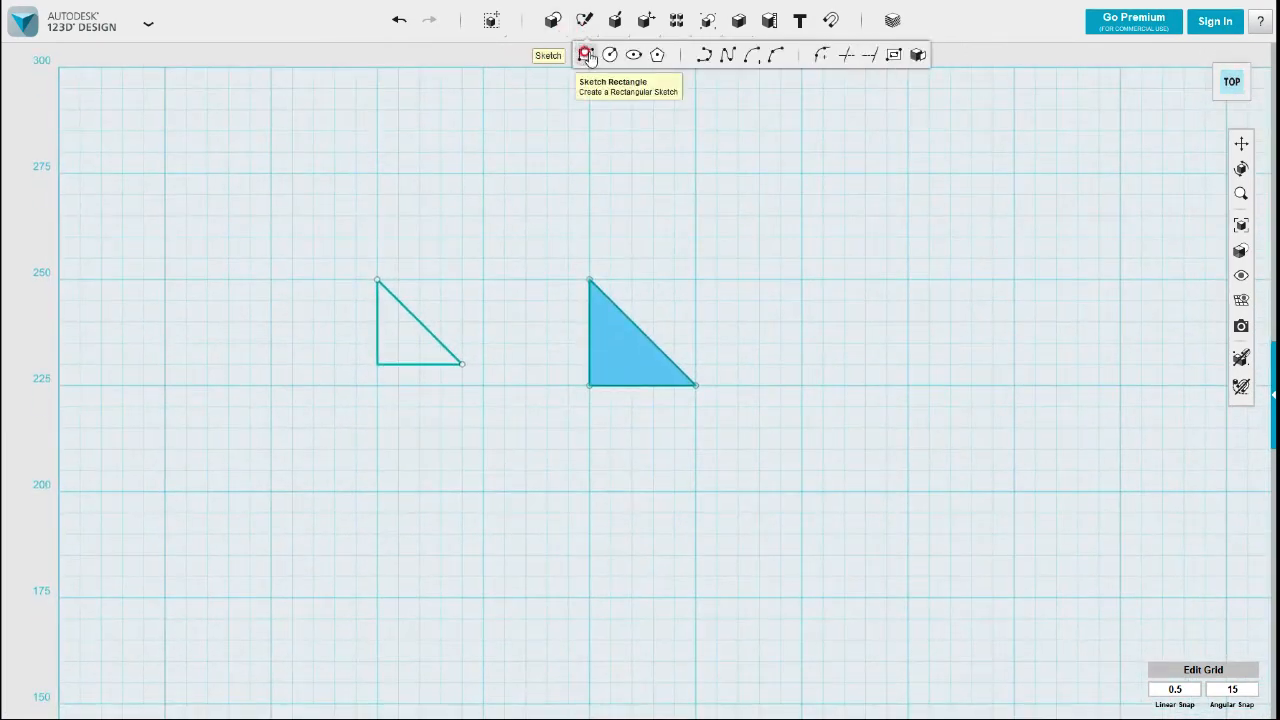
{"action": "left_click", "coordinate": [803, 282]}
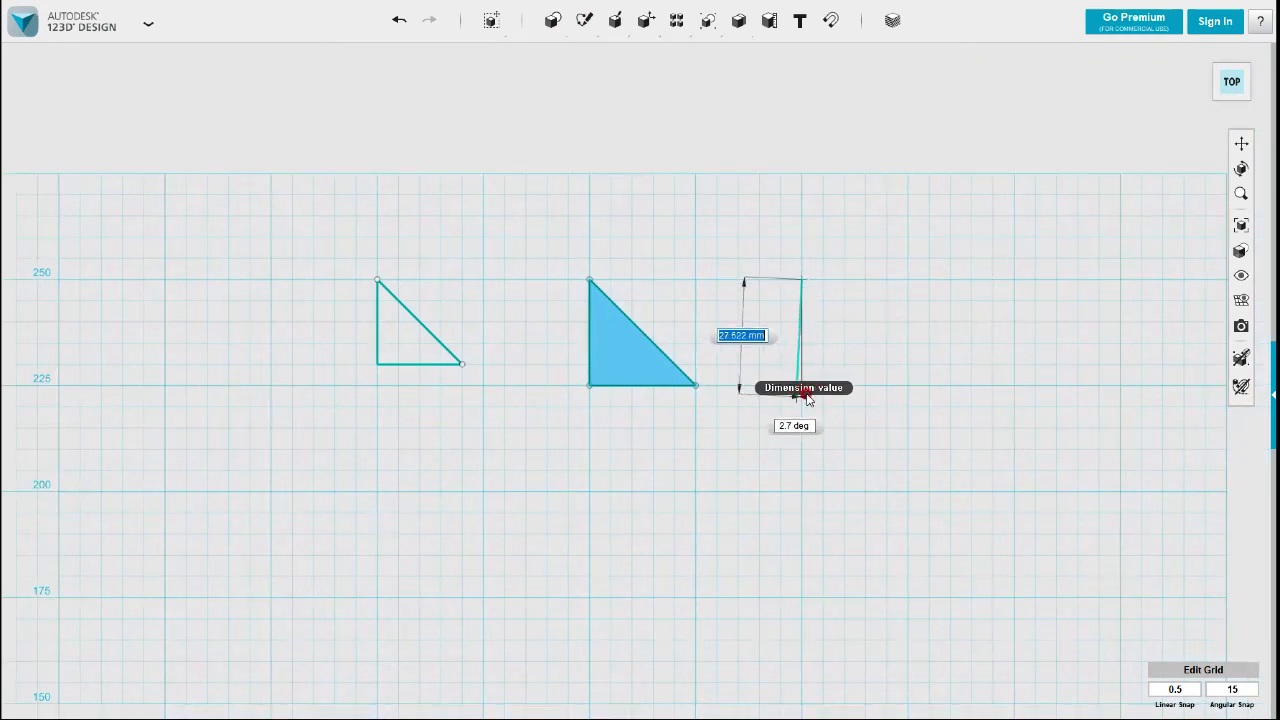
{"action": "scroll", "coordinate": [805, 395], "scroll_direction": "up", "scroll_amount": 5}
{"action": "left_click", "coordinate": [786, 360]}
{"action": "key", "text": "Escape"}
Step: Sketch a diagonal polyline of about 35.36 mm at 45 degrees as a separate sketch from the new vertical line's upper endpoint
{"action": "middle_click_drag", "start_coordinate": [838, 305], "coordinate": [702, 421]}
{"action": "mouse_move", "coordinate": [584, 24]}
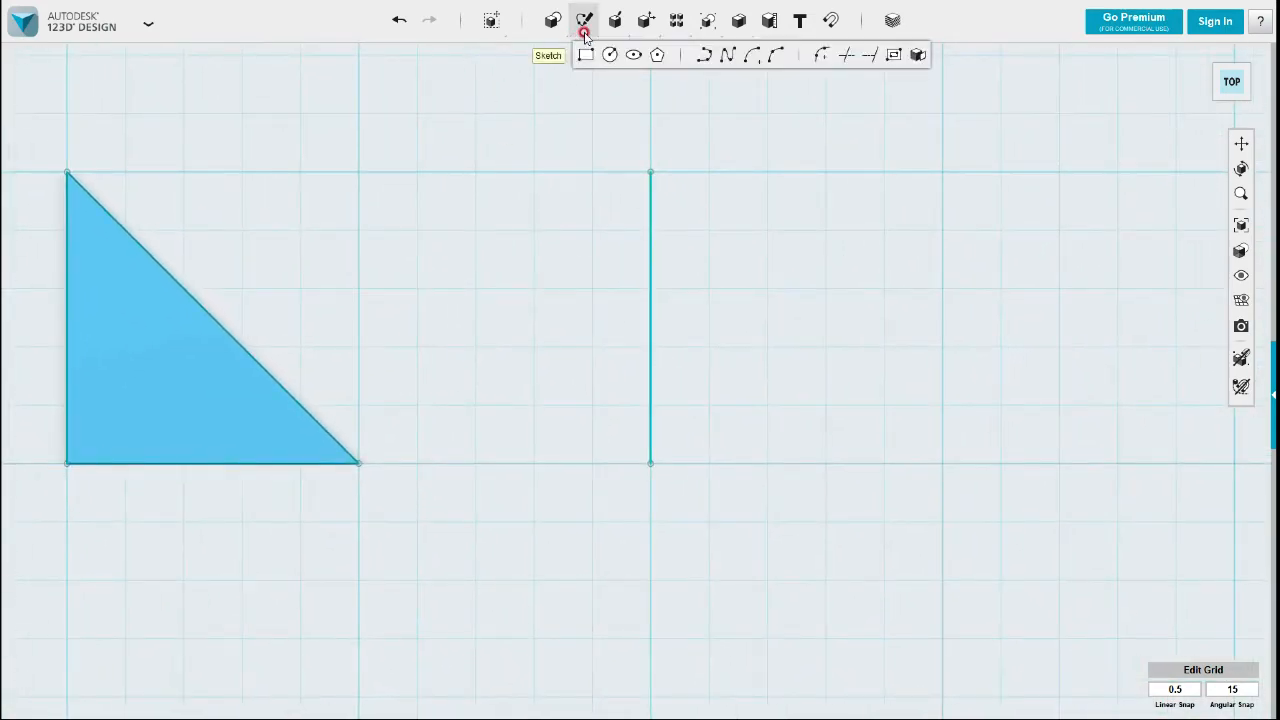
{"action": "left_click", "coordinate": [704, 55]}
{"action": "left_click", "coordinate": [650, 172]}
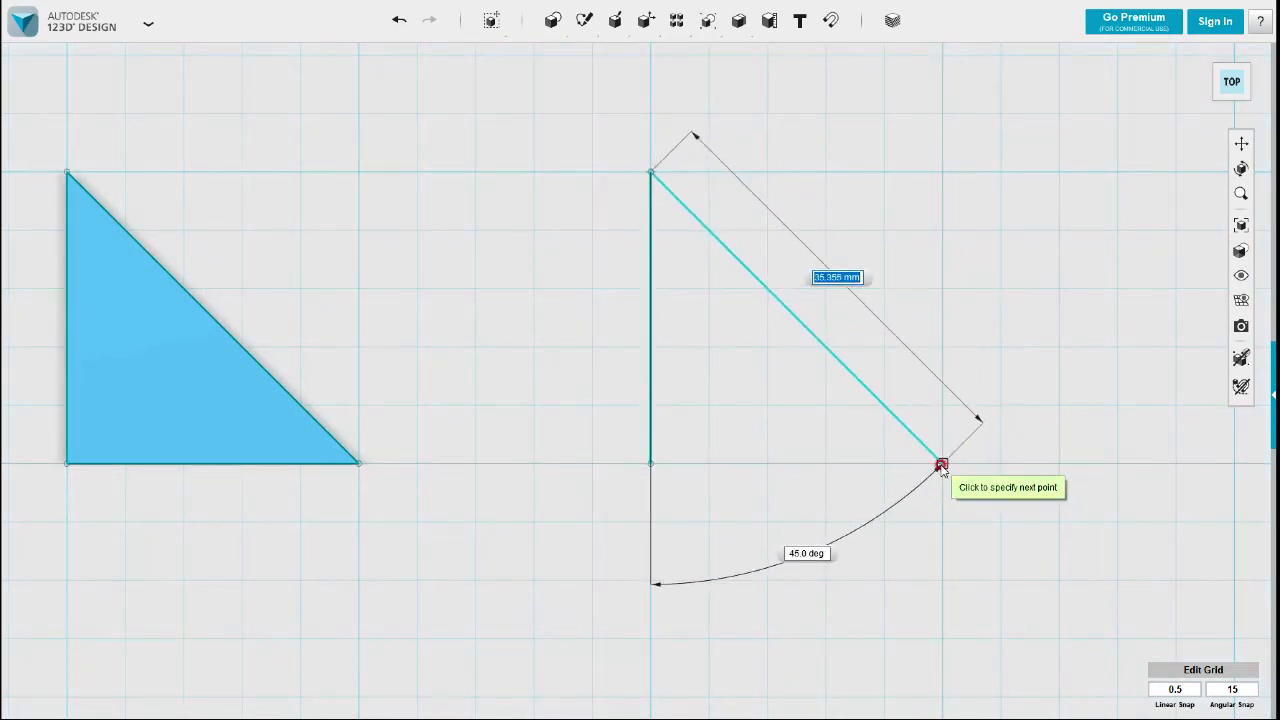
{"action": "left_click", "coordinate": [941, 465]}
{"action": "key", "text": "Escape"}
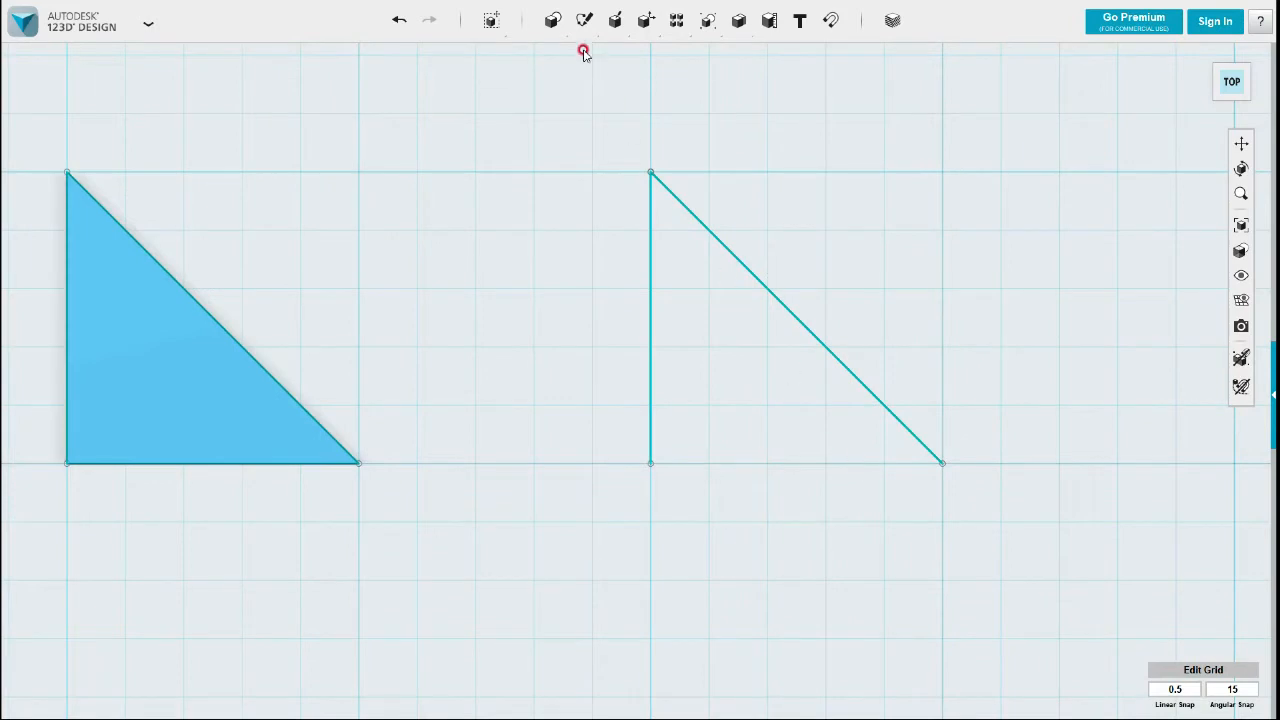
Step: Sketch a horizontal polyline as a third separate sketch between the lower endpoints of the diagonal and vertical lines
{"action": "mouse_move", "coordinate": [584, 20]}
{"action": "left_click", "coordinate": [702, 57]}
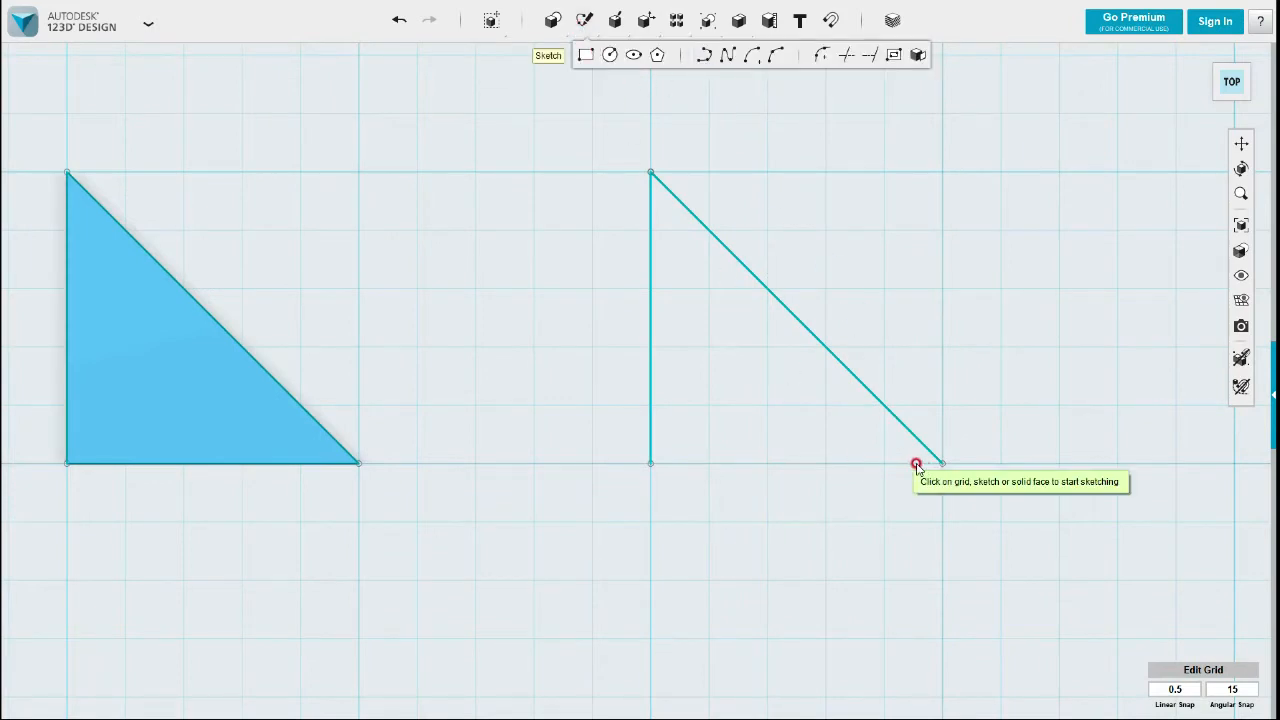
{"action": "left_click", "coordinate": [915, 465]}
{"action": "left_click", "coordinate": [942, 463]}
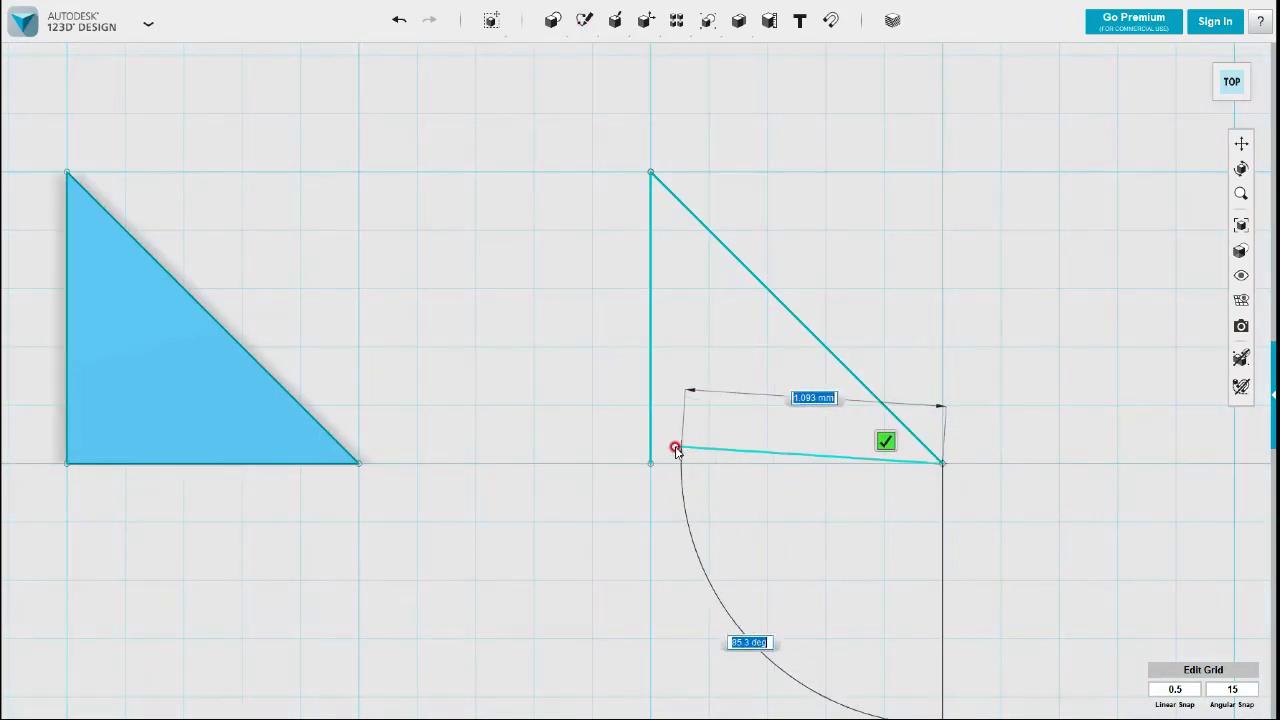
{"action": "left_click", "coordinate": [651, 463]}
{"action": "key", "text": "Escape"}
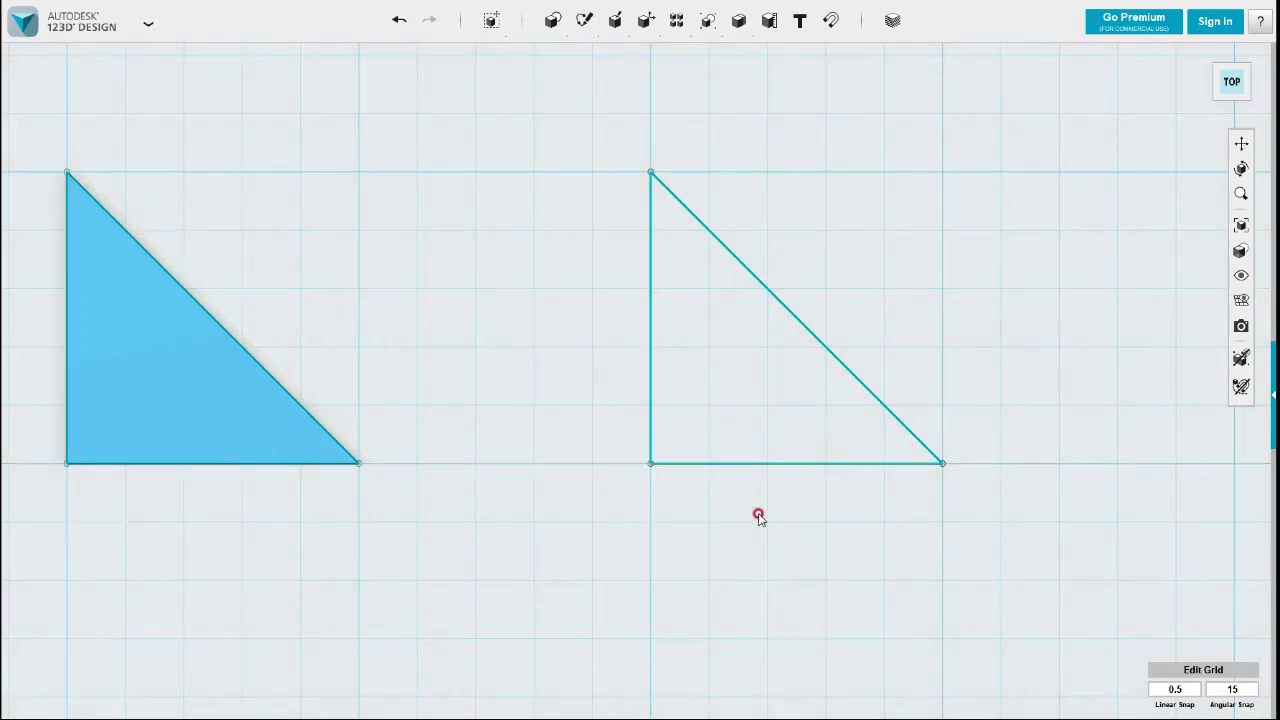
Step: Try to select the interior of the triangle built from separate sketches, and compare it with the other two triangles
{"action": "scroll", "coordinate": [717, 458], "scroll_direction": "down", "scroll_amount": 3}
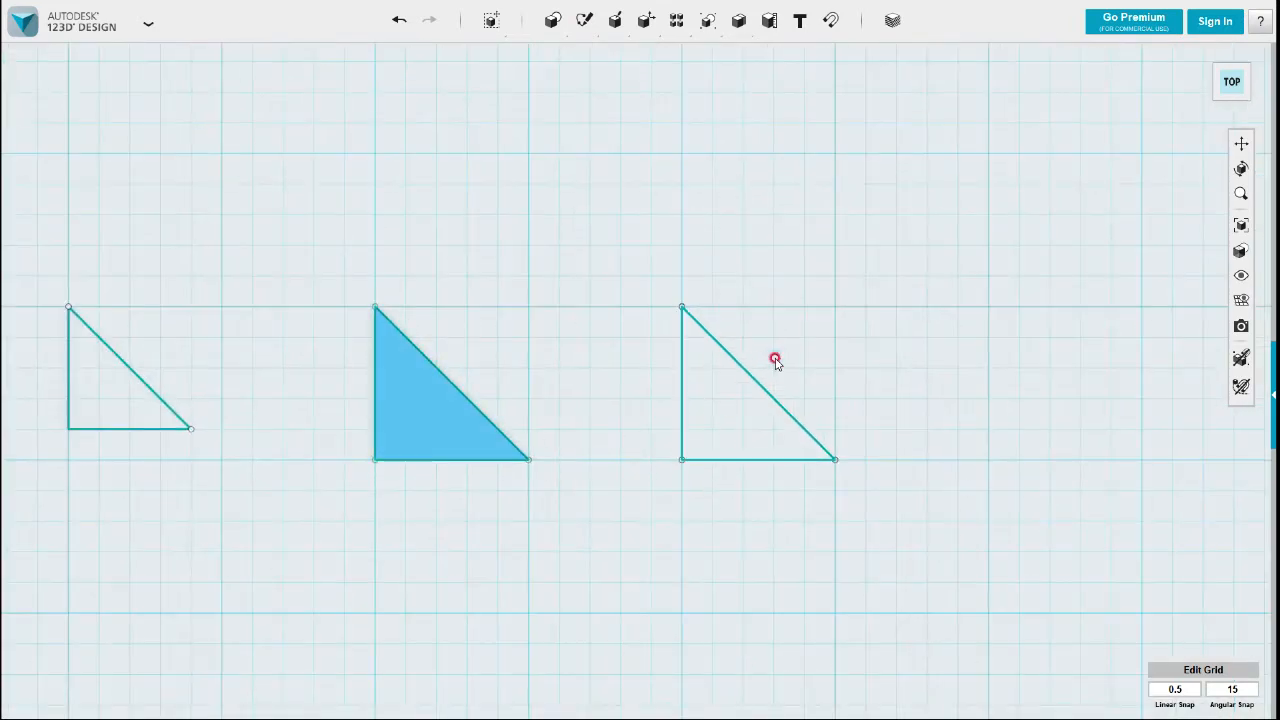
{"action": "left_click", "coordinate": [754, 388]}
{"action": "left_click", "coordinate": [768, 332]}
{"action": "left_click", "coordinate": [758, 416]}
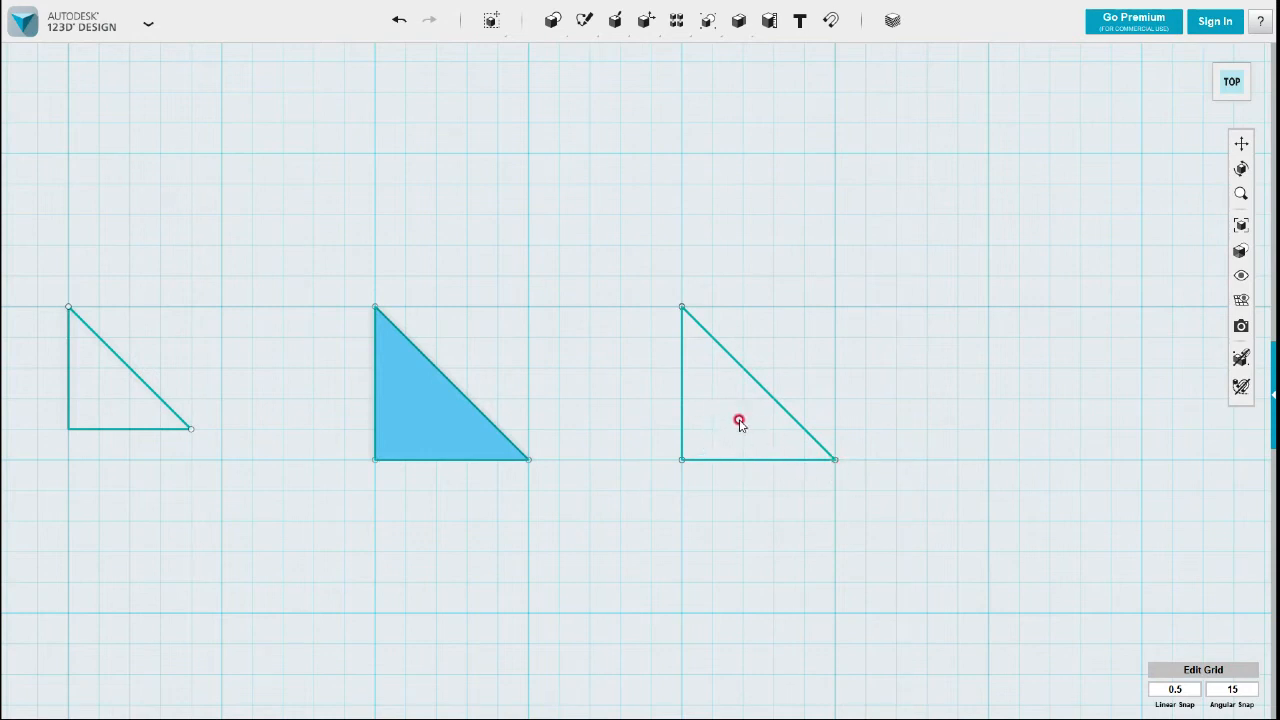
{"action": "right_click_drag", "start_coordinate": [771, 443], "coordinate": [646, 479]}
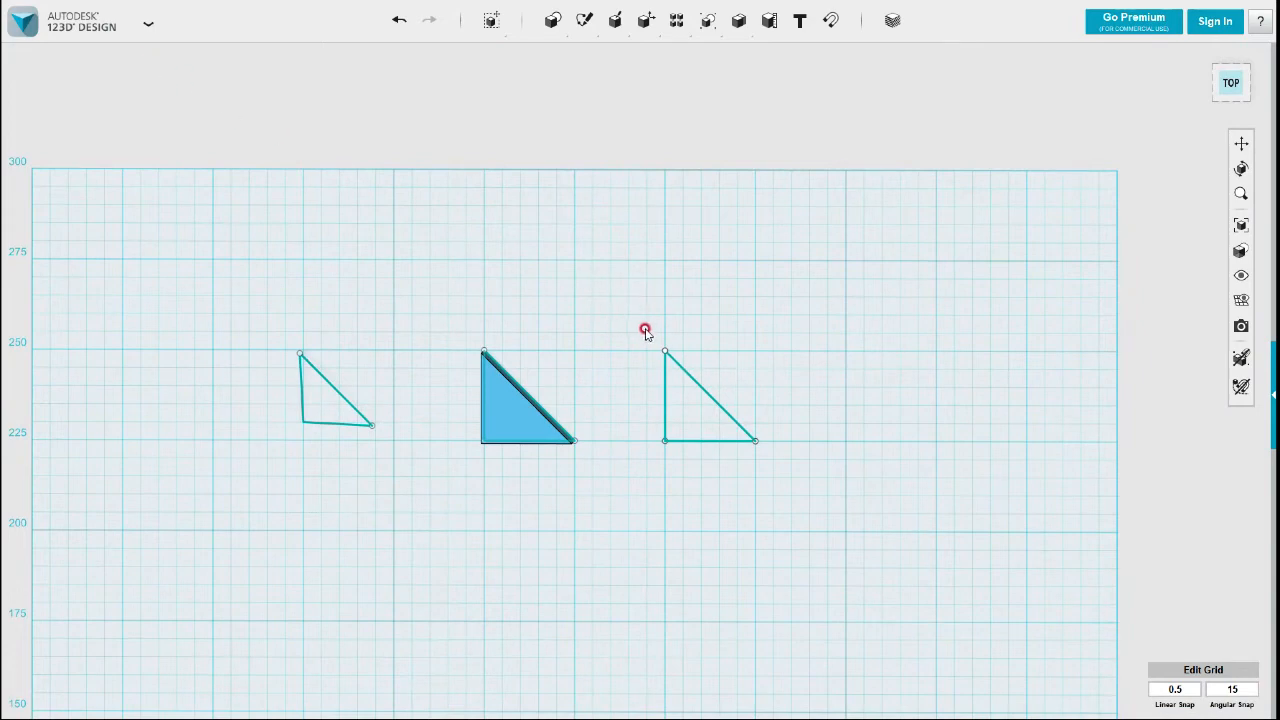
{"action": "middle_click_drag", "start_coordinate": [640, 323], "coordinate": [655, 203]}
{"action": "left_click", "coordinate": [1231, 83]}
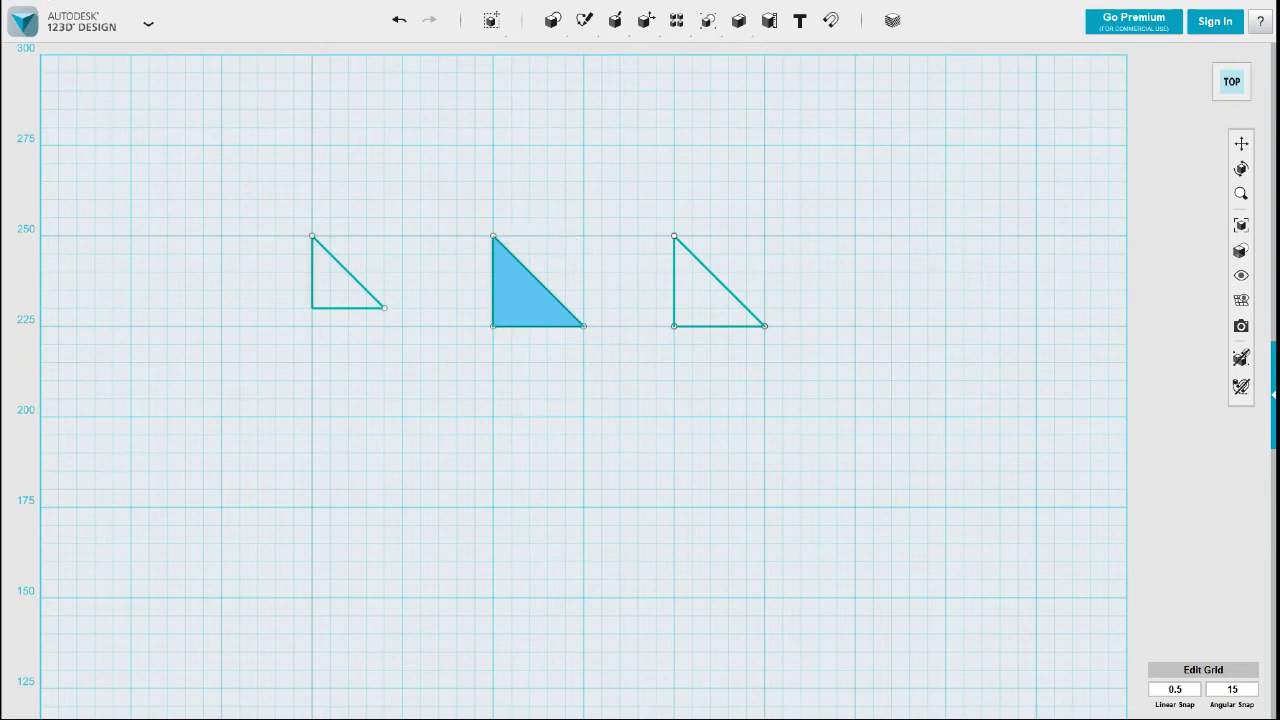
{"action": "left_click", "coordinate": [593, 525]}
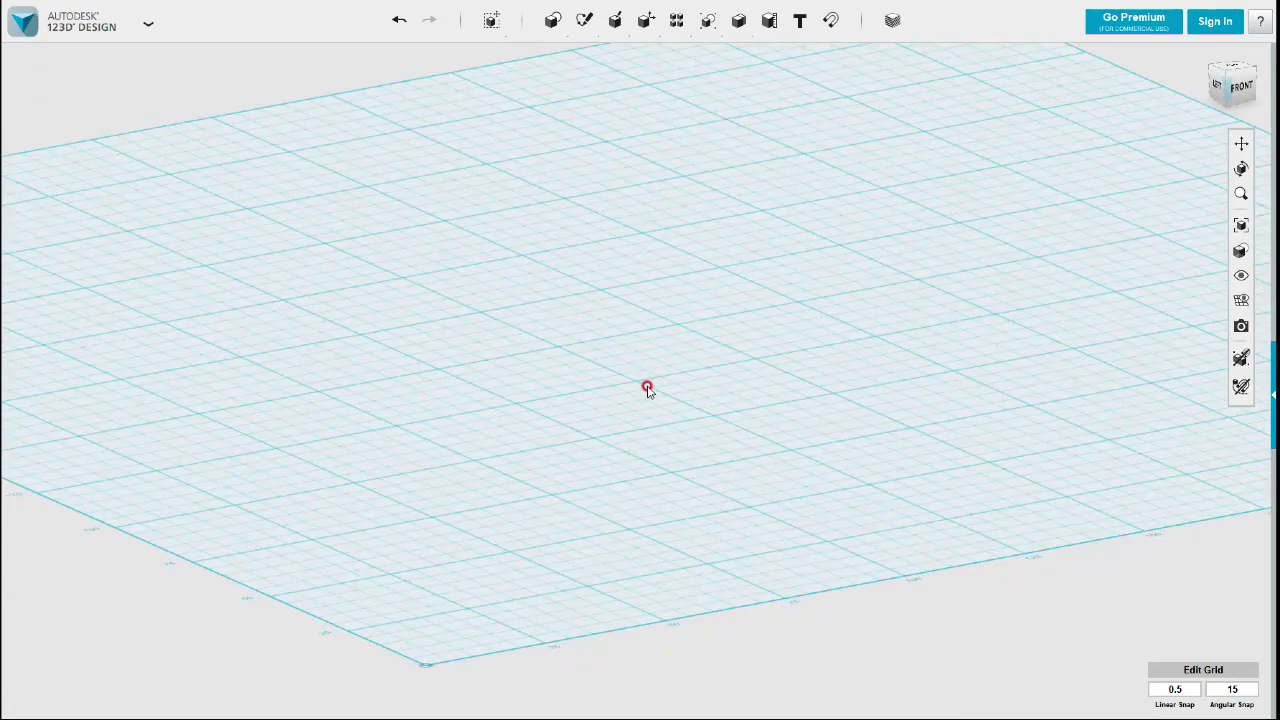
{"action": "scroll", "coordinate": [649, 390], "scroll_direction": "down", "scroll_amount": 2}
{"action": "right_click_drag", "start_coordinate": [674, 356], "coordinate": [671, 401]}
{"action": "scroll", "coordinate": [687, 377], "scroll_direction": "down", "scroll_amount": 2}
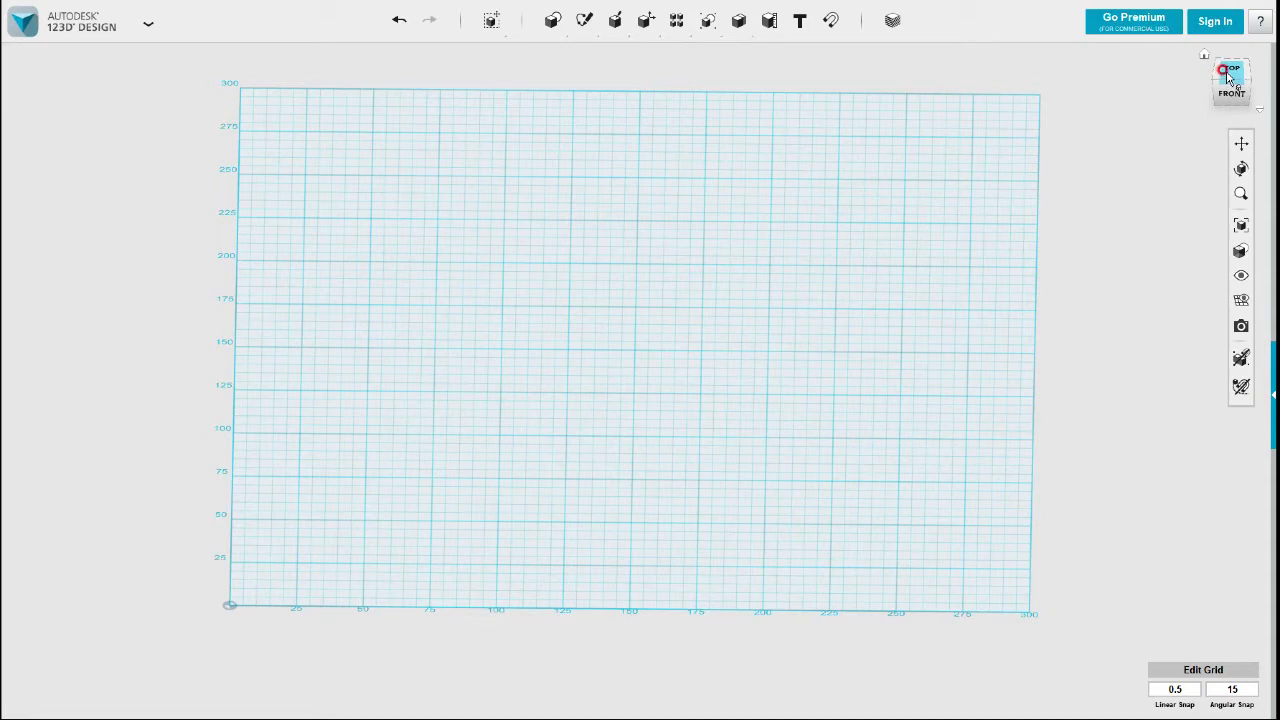
{"action": "mouse_move", "coordinate": [583, 33]}
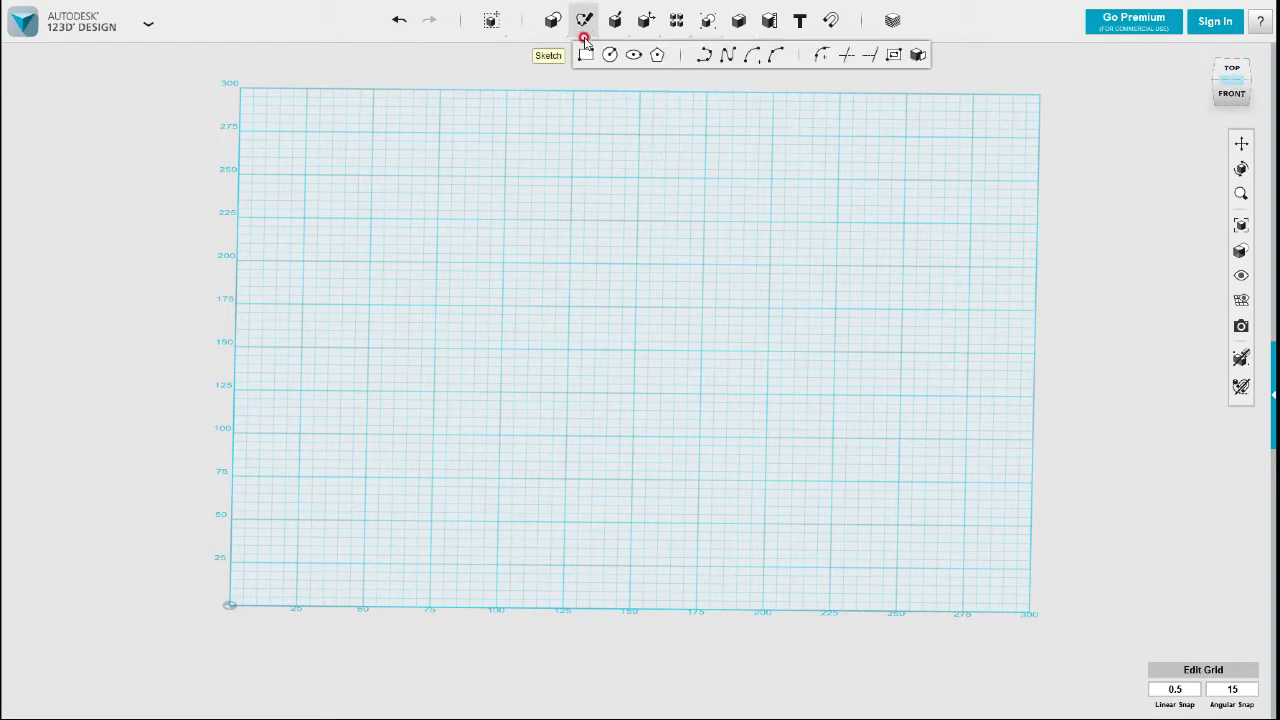
{"action": "left_click", "coordinate": [703, 57]}
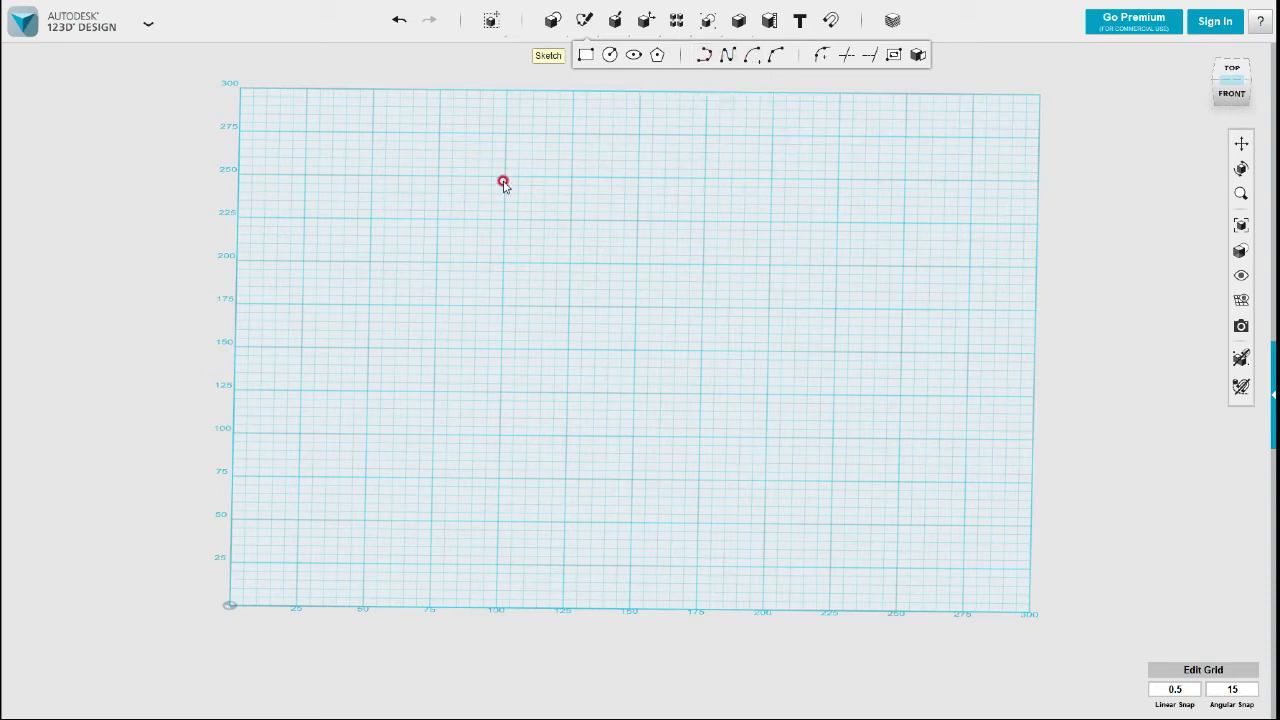
{"action": "left_click", "coordinate": [399, 177]}
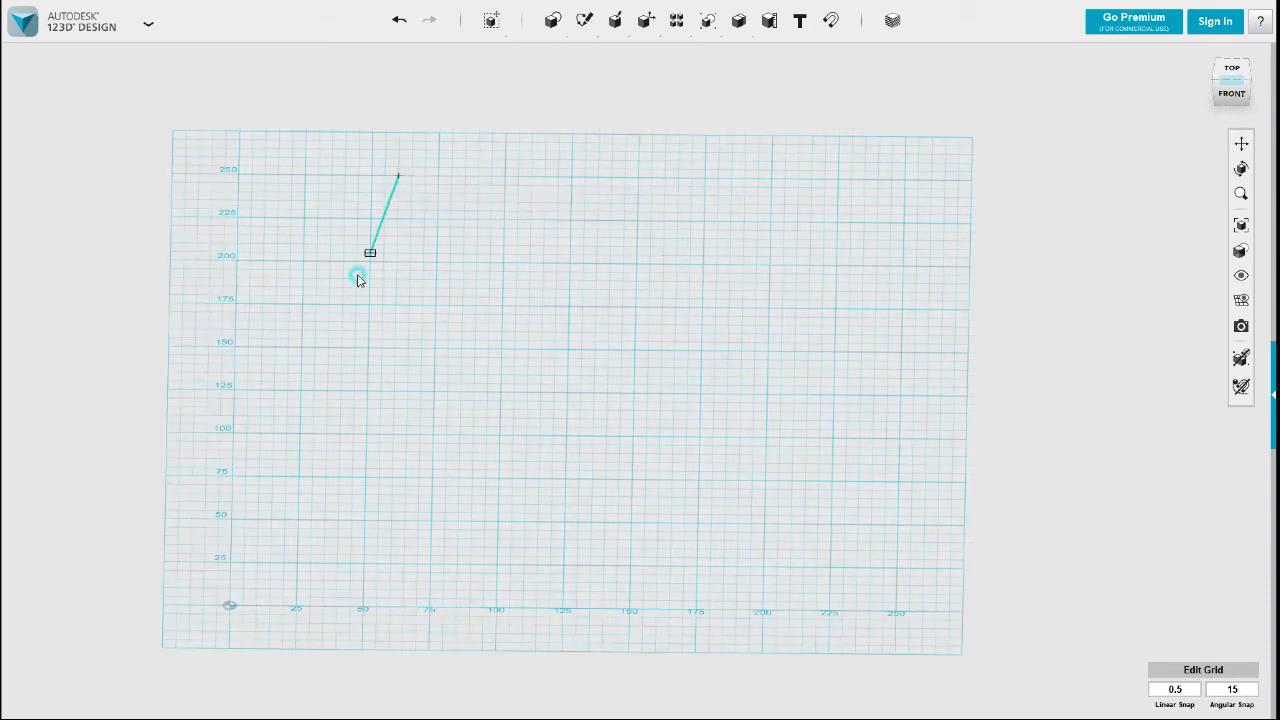
{"action": "left_click", "coordinate": [301, 348]}
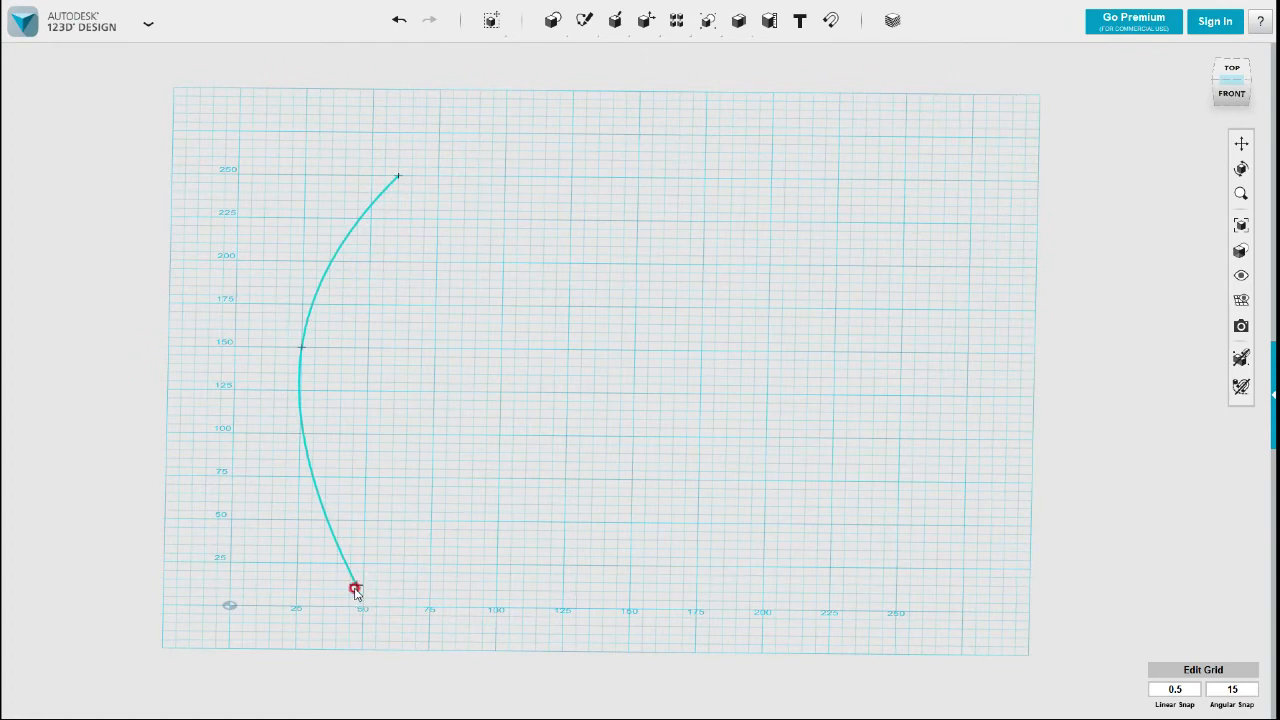
{"action": "left_click", "coordinate": [355, 588]}
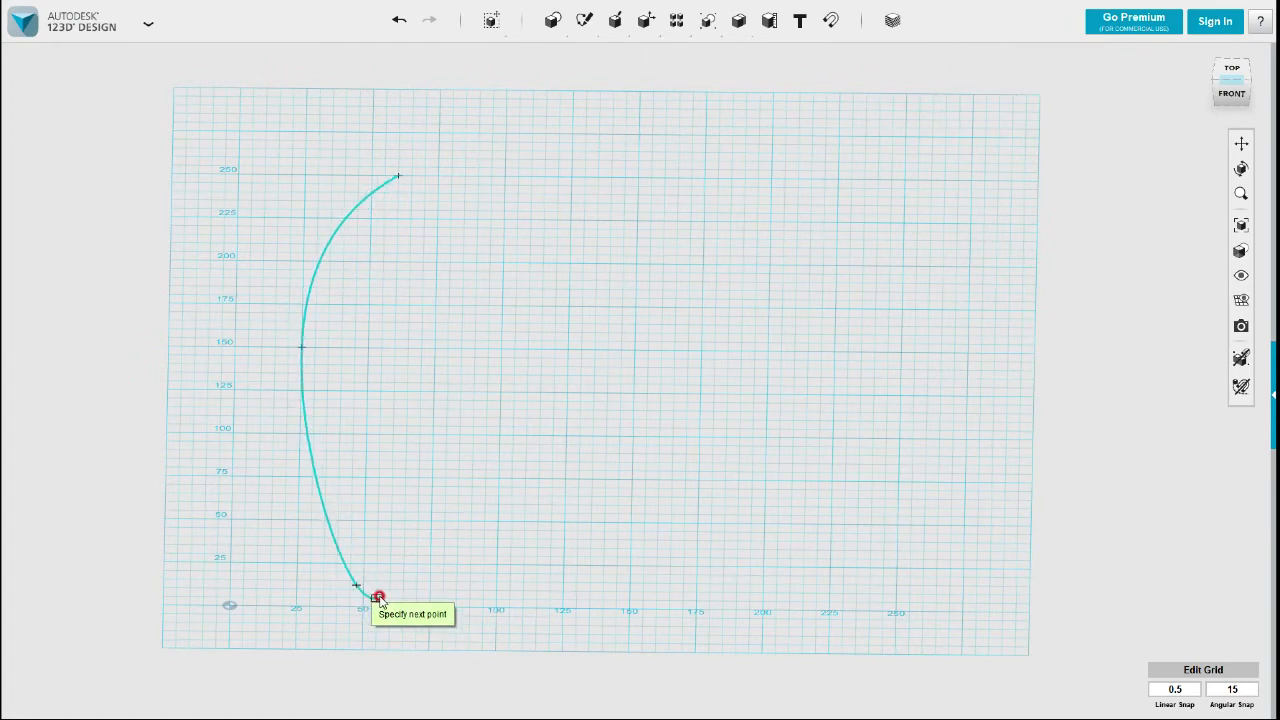
{"action": "key", "text": "Escape"}
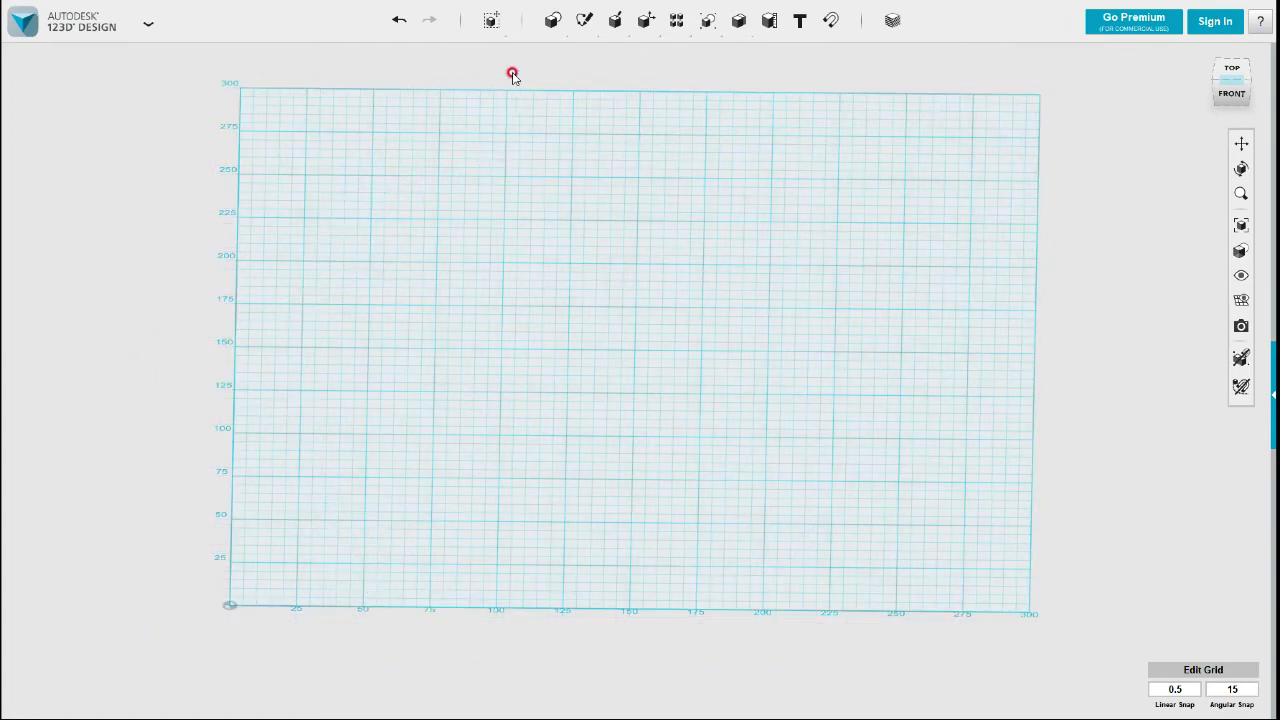
Step: Draw a three-point spline arching upward between about the 25 mm and 110 mm columns, near the grid's 225 mm line
{"action": "left_click", "coordinate": [729, 55]}
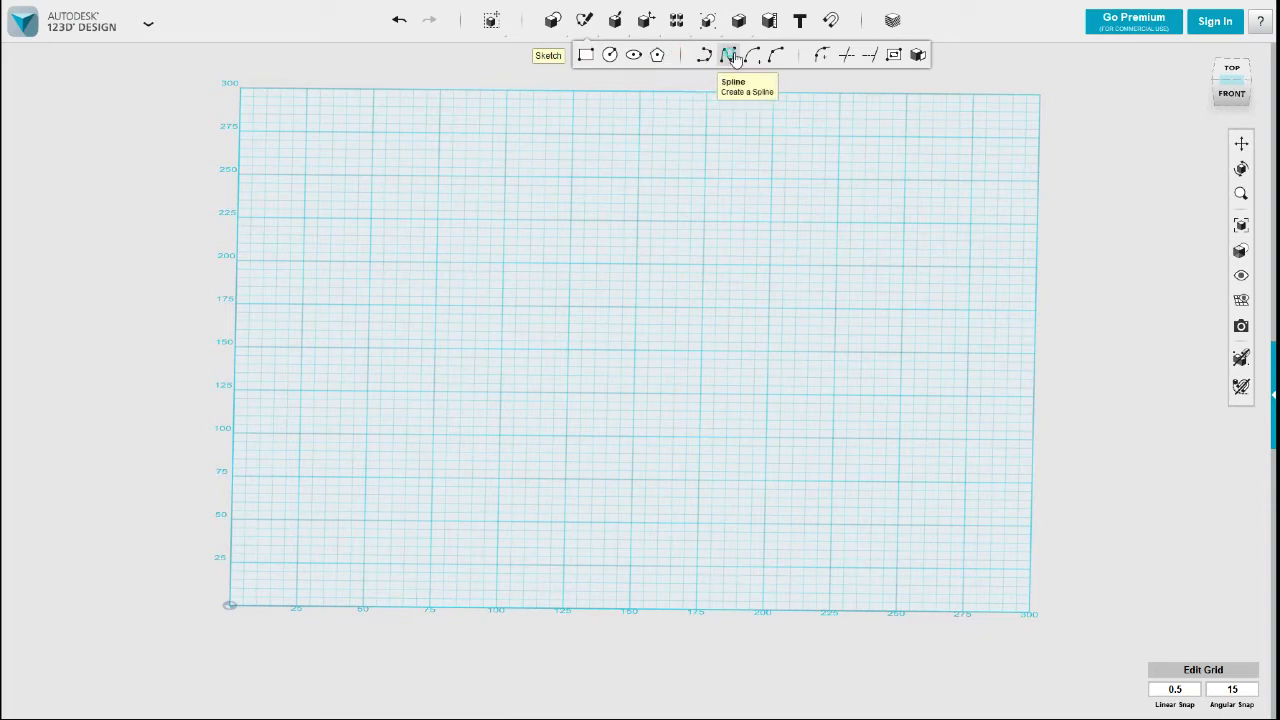
{"action": "left_click", "coordinate": [298, 222]}
{"action": "left_click", "coordinate": [290, 217]}
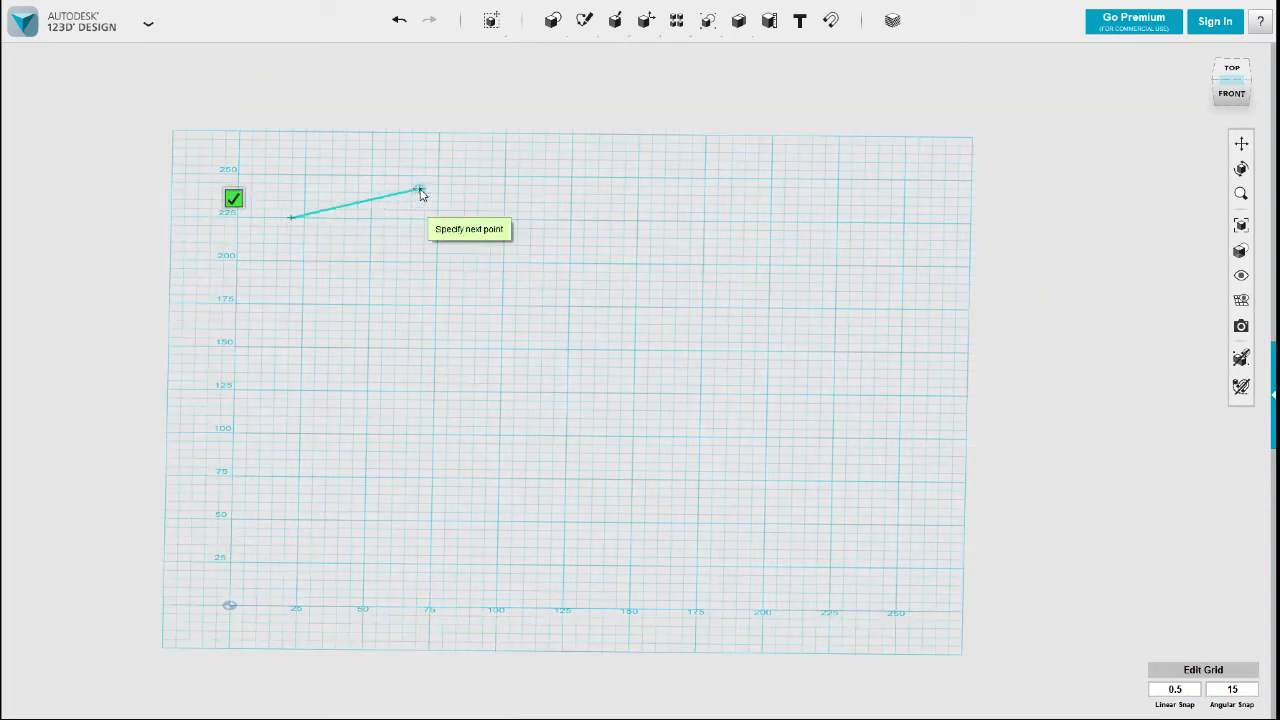
{"action": "left_click", "coordinate": [420, 191]}
{"action": "left_click", "coordinate": [532, 219]}
{"action": "left_click", "coordinate": [475, 197]}
Step: Draw a three-point spline curving downward as a separate sketch below the first arc, between the 100 mm and 125 mm grid lines
{"action": "mouse_move", "coordinate": [586, 28]}
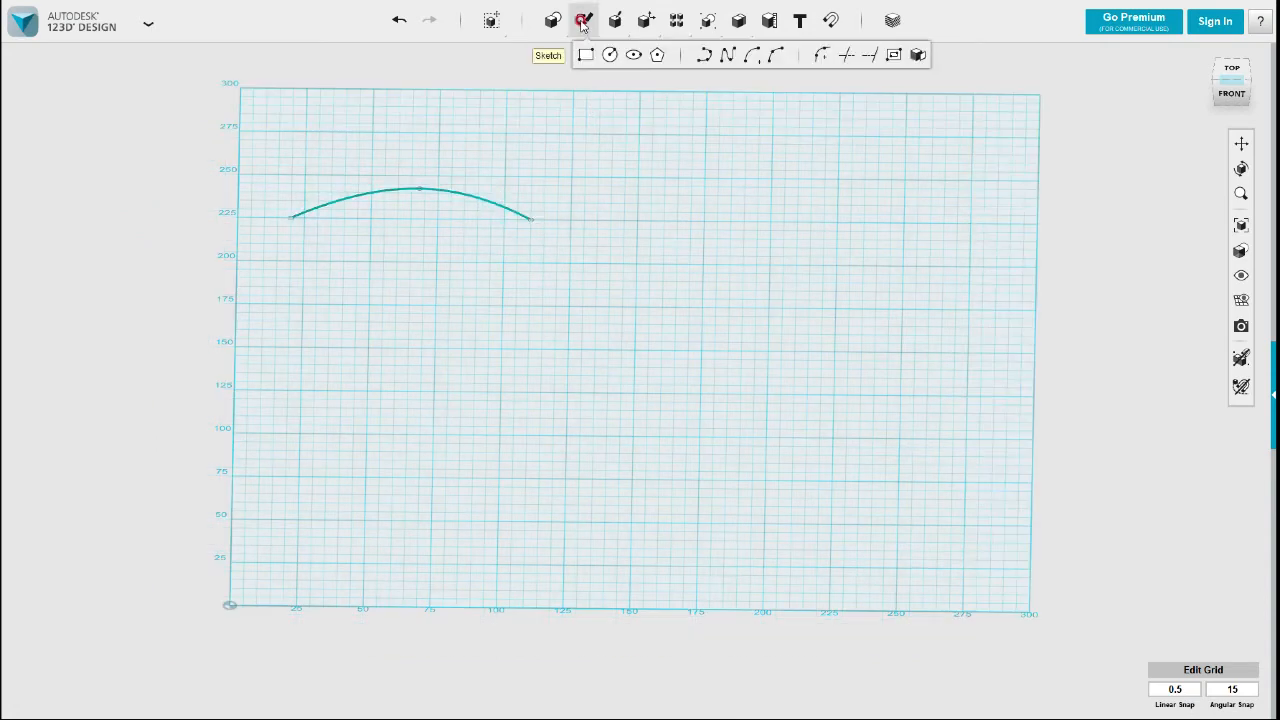
{"action": "left_click", "coordinate": [722, 56]}
{"action": "left_click", "coordinate": [290, 385]}
{"action": "left_click", "coordinate": [273, 408]}
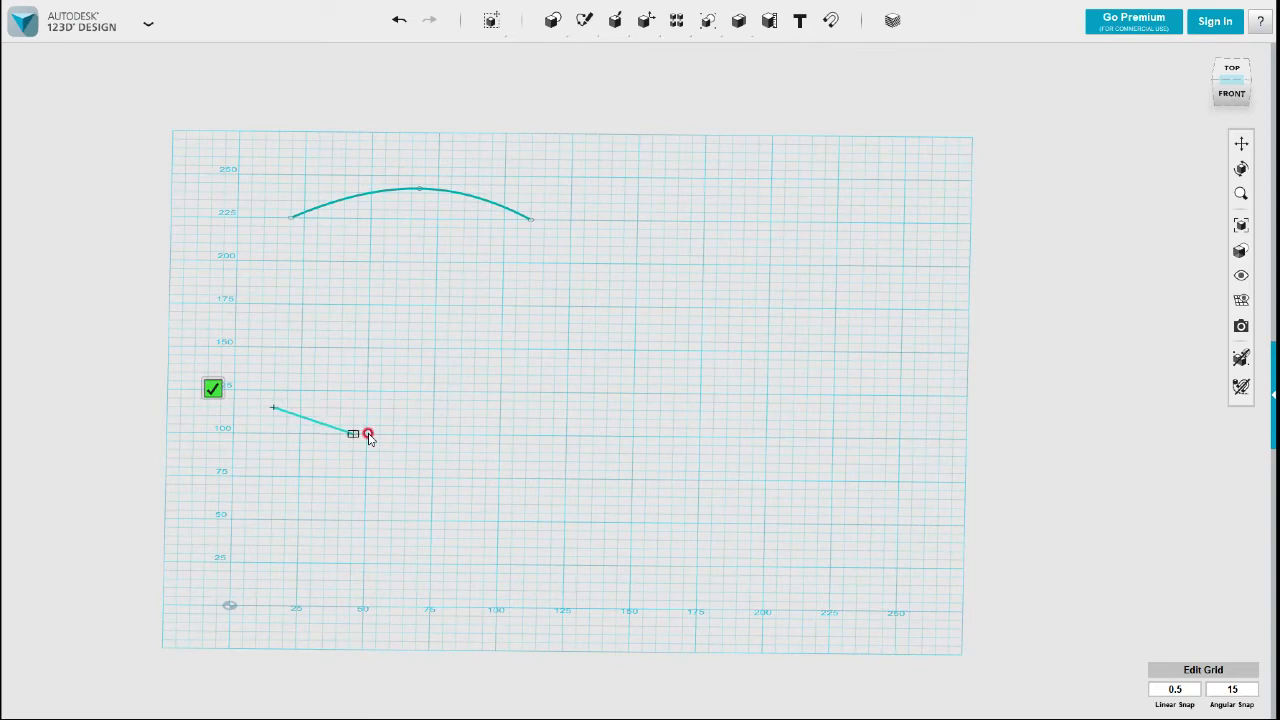
{"action": "left_click", "coordinate": [434, 426]}
{"action": "left_click", "coordinate": [540, 393]}
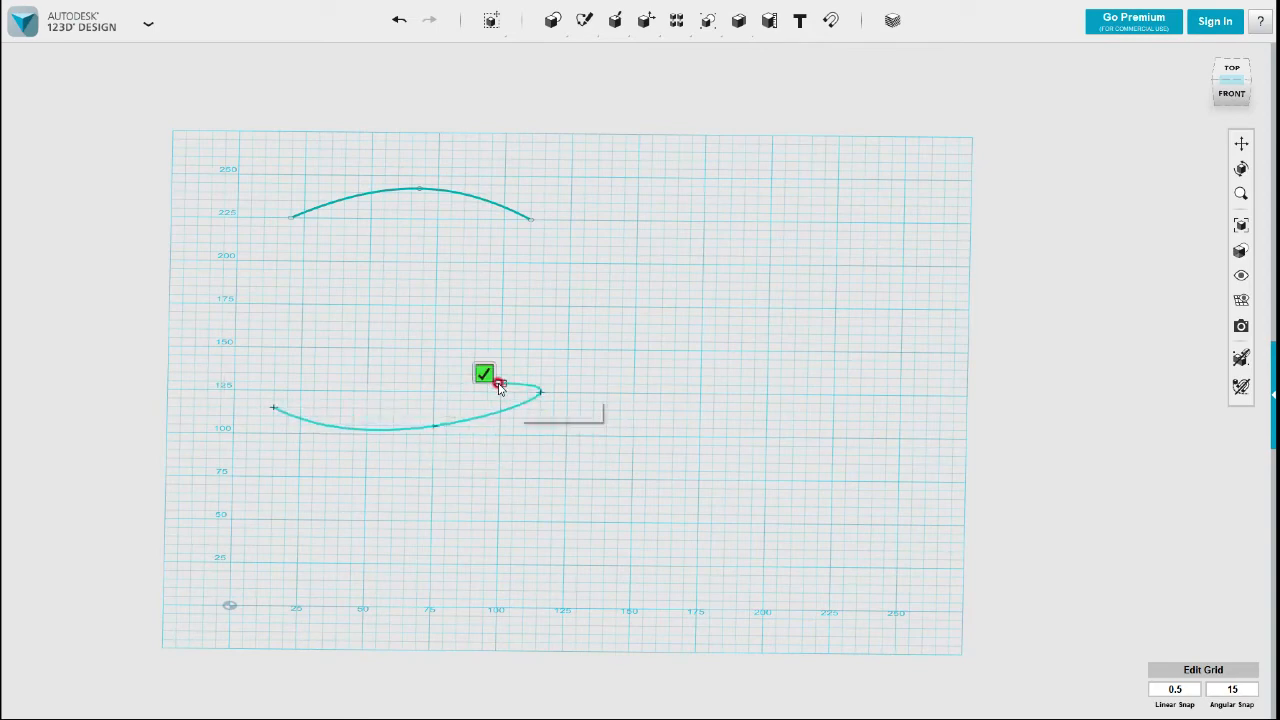
{"action": "left_click", "coordinate": [483, 373]}
{"action": "mouse_move", "coordinate": [585, 20]}
{"action": "left_click", "coordinate": [776, 54]}
{"action": "left_click", "coordinate": [333, 178]}
{"action": "left_click", "coordinate": [332, 176]}
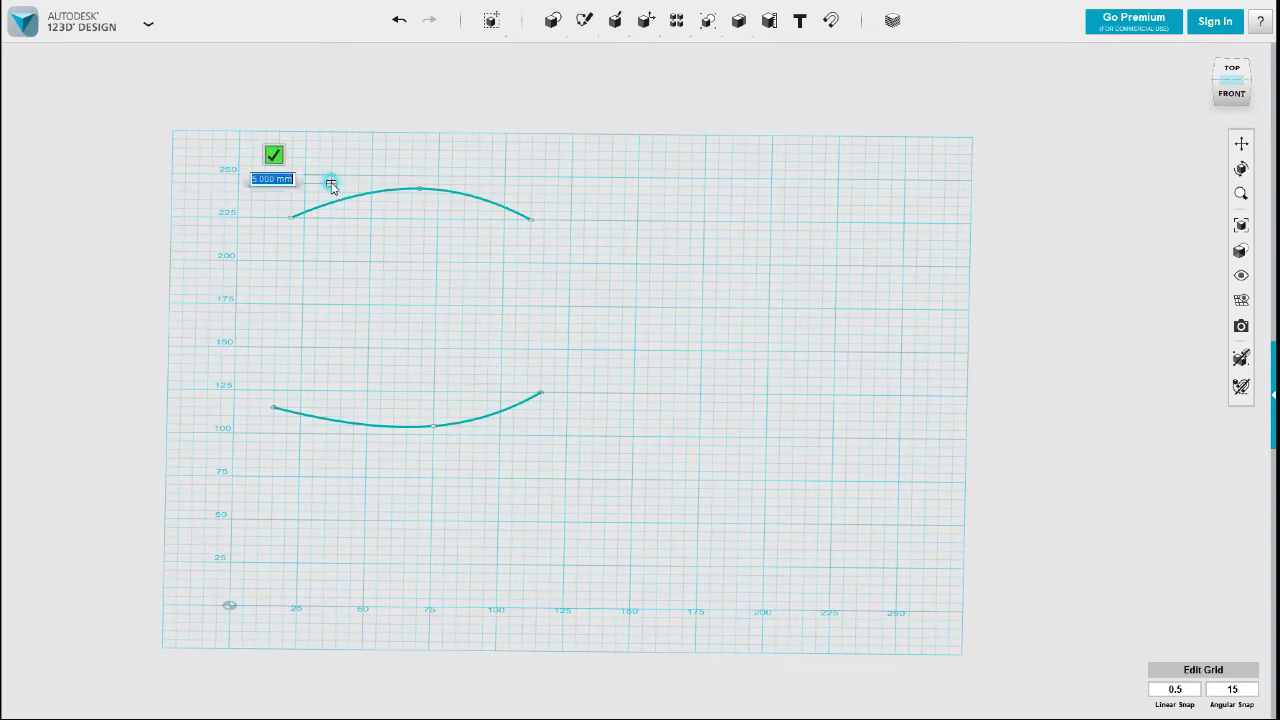
{"action": "left_click", "coordinate": [298, 279]}
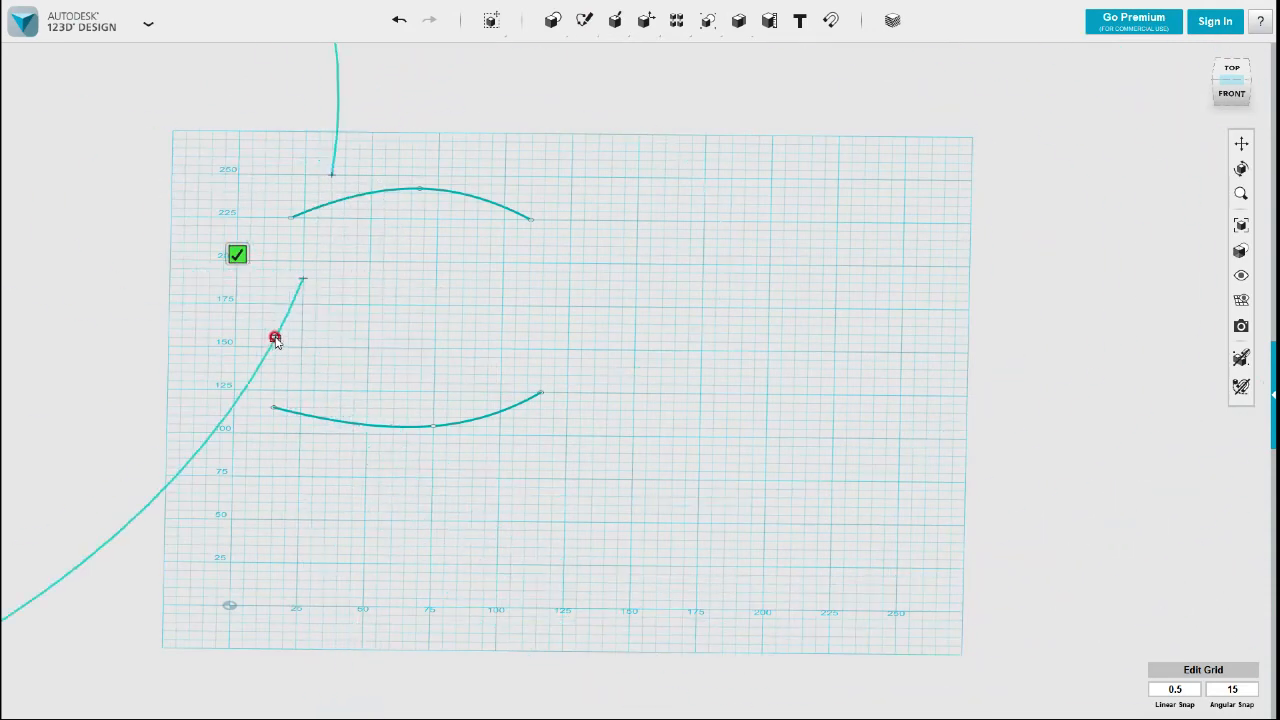
{"action": "key", "text": "Escape"}
Step: Draw a three-point spline bowing outward as a separate sketch that crosses the left ends of the upper and lower splines
{"action": "mouse_move", "coordinate": [584, 22]}
{"action": "left_click", "coordinate": [726, 54]}
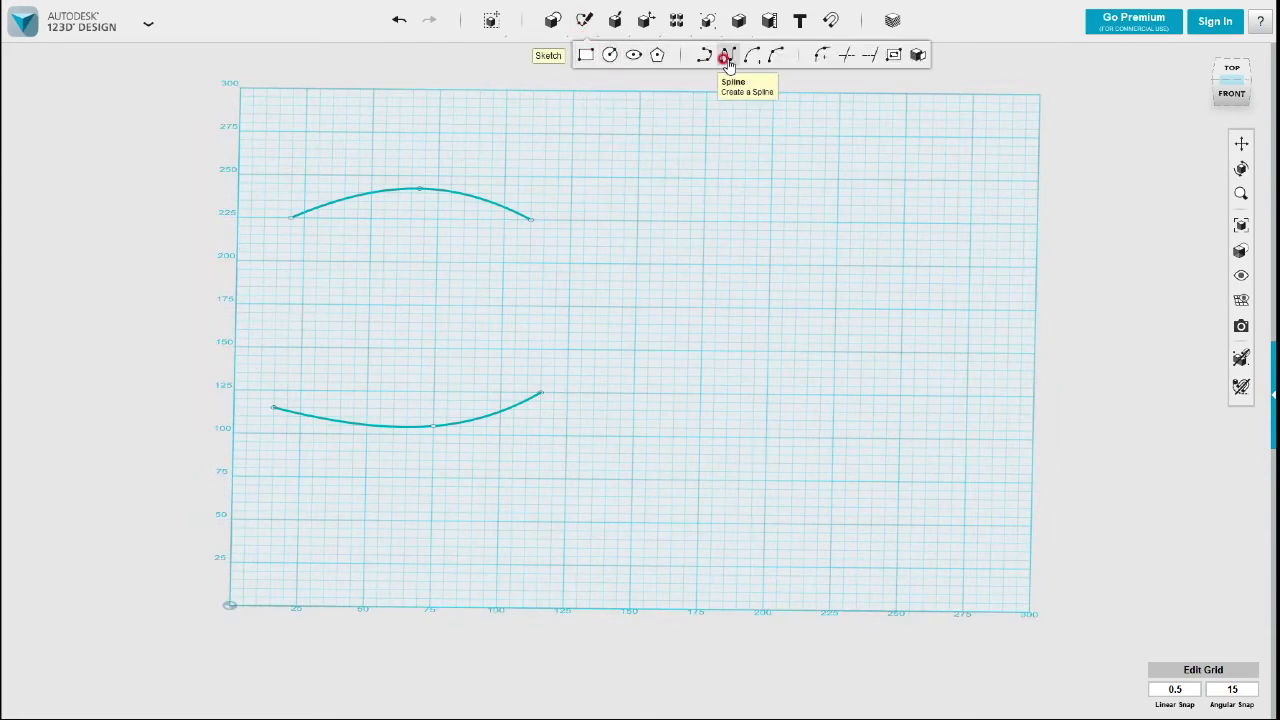
{"action": "left_click", "coordinate": [331, 177]}
{"action": "left_click", "coordinate": [343, 177]}
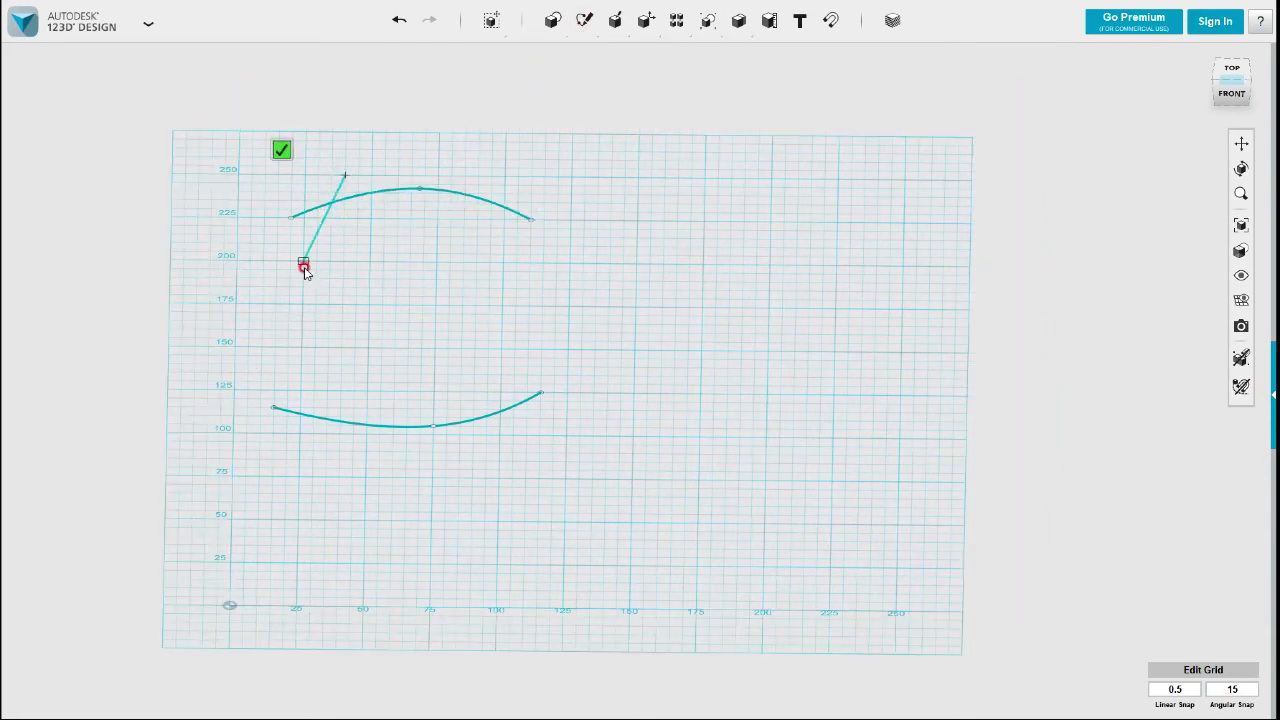
{"action": "left_click", "coordinate": [296, 289]}
{"action": "left_click", "coordinate": [308, 442]}
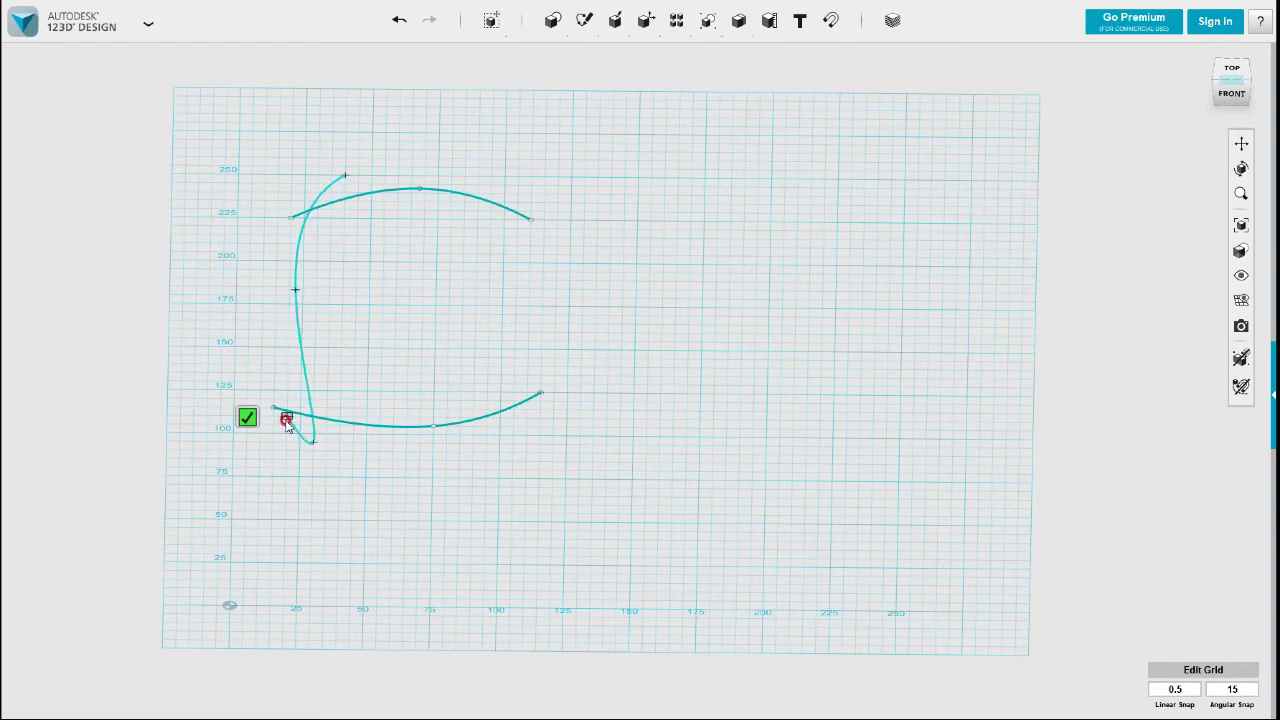
{"action": "left_click", "coordinate": [249, 417]}
Step: Draw a three-point spline bowing outward as a separate sketch that crosses the right ends of the upper and lower splines
{"action": "mouse_move", "coordinate": [583, 26]}
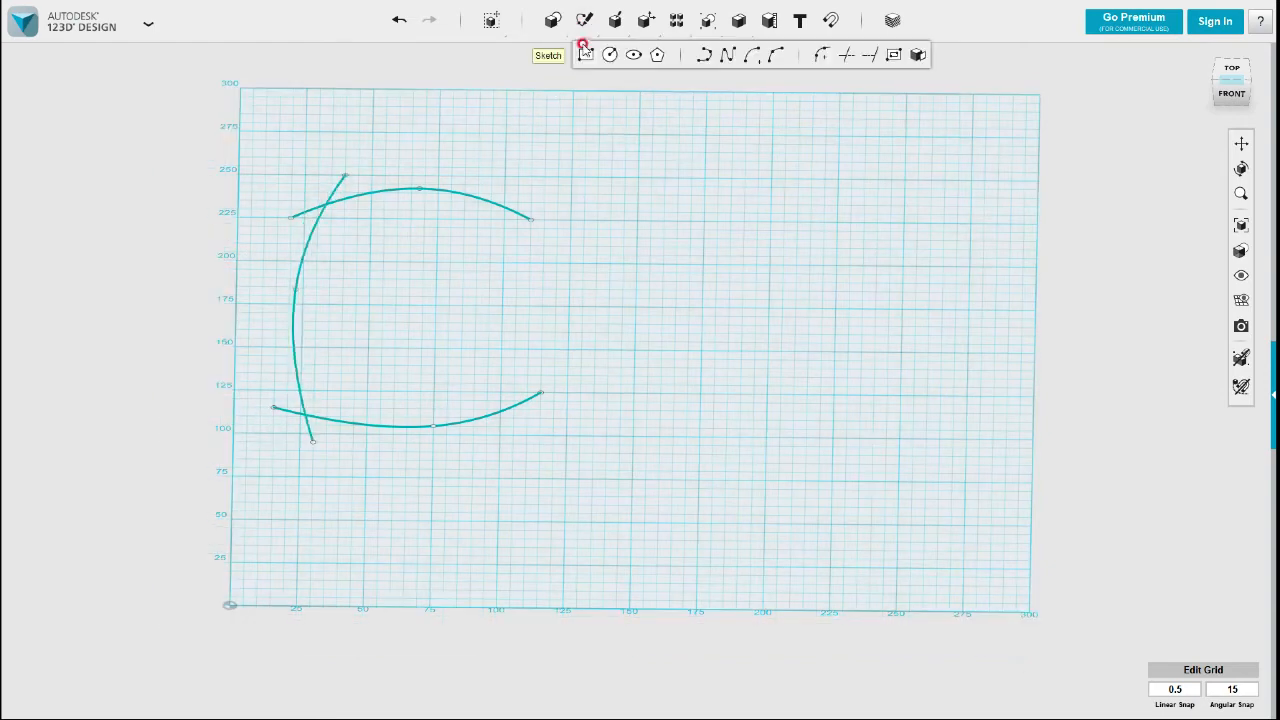
{"action": "left_click", "coordinate": [728, 55]}
{"action": "left_click", "coordinate": [492, 168]}
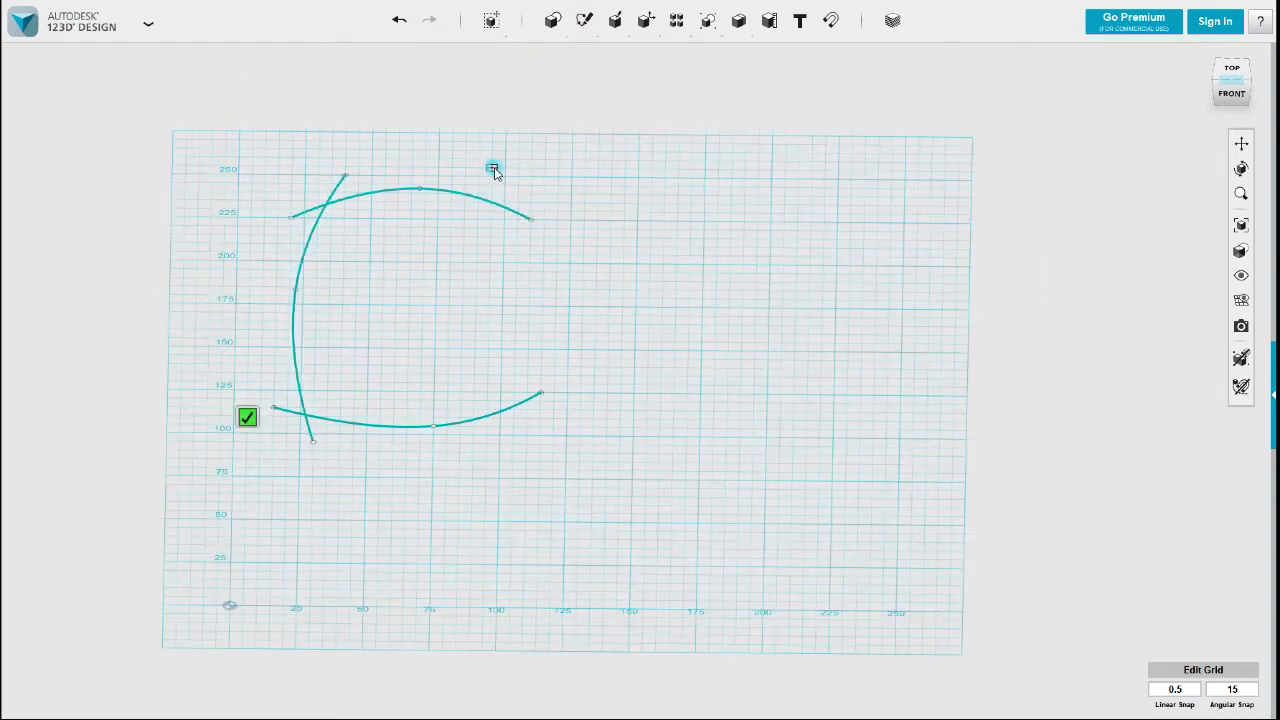
{"action": "left_click", "coordinate": [492, 168]}
{"action": "left_click", "coordinate": [502, 314]}
{"action": "left_click", "coordinate": [472, 460]}
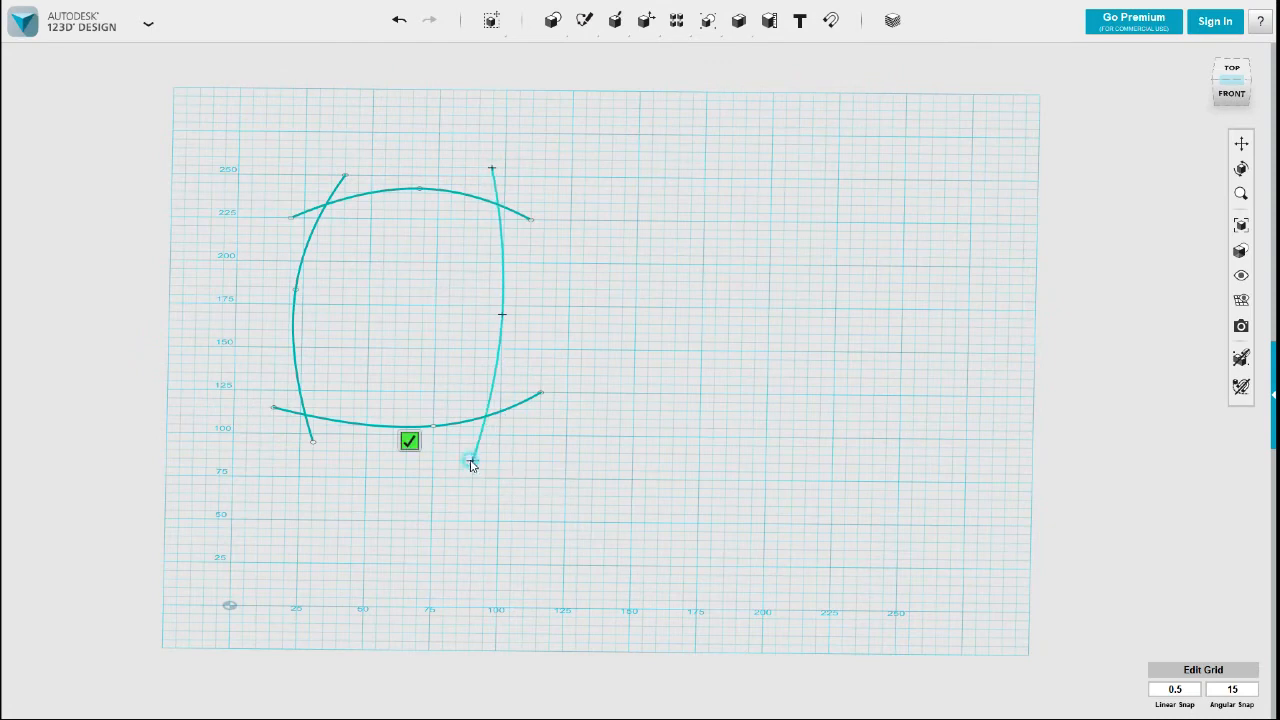
{"action": "left_click", "coordinate": [407, 443]}
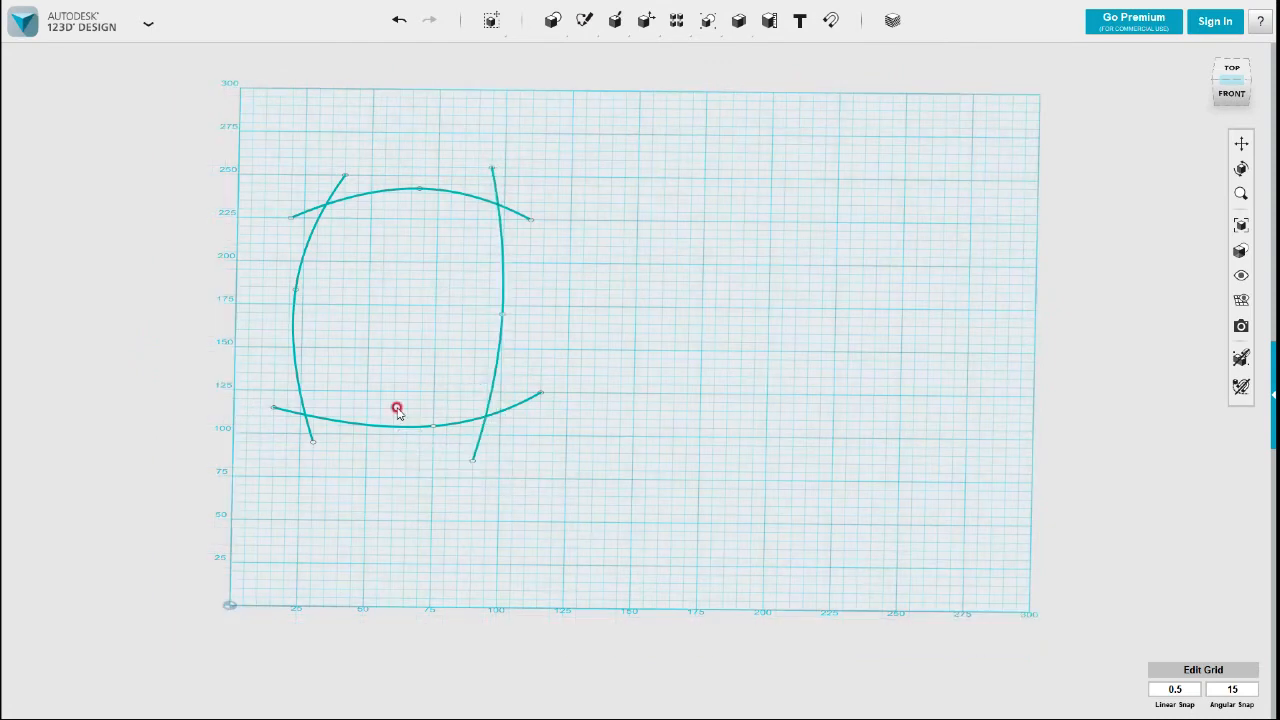
Step: Draw a three-point, upward-arching spline in the empty grid area to the right of the four crossing splines
{"action": "mouse_move", "coordinate": [508, 326]}
{"action": "right_mouse_down"}
{"action": "mouse_move", "coordinate": [412, 381]}
{"action": "mouse_move", "coordinate": [374, 366]}
{"action": "right_mouse_up"}
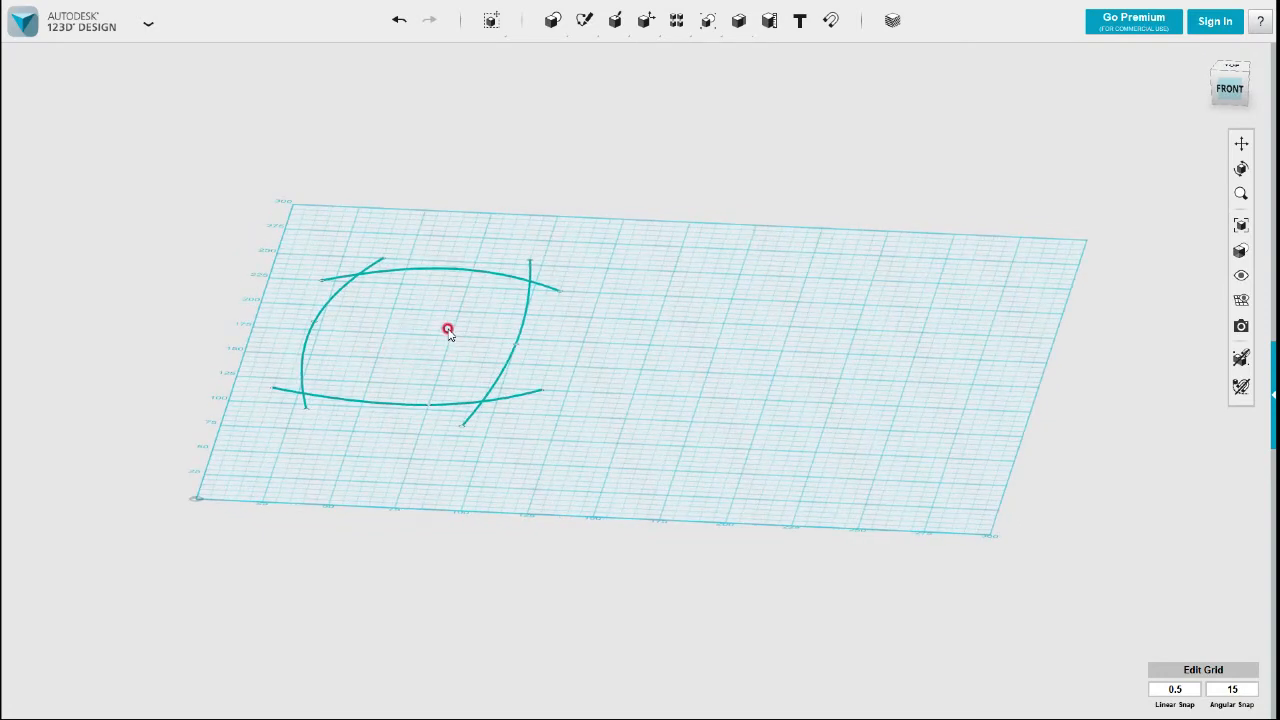
{"action": "right_click_drag", "start_coordinate": [424, 337], "coordinate": [437, 362]}
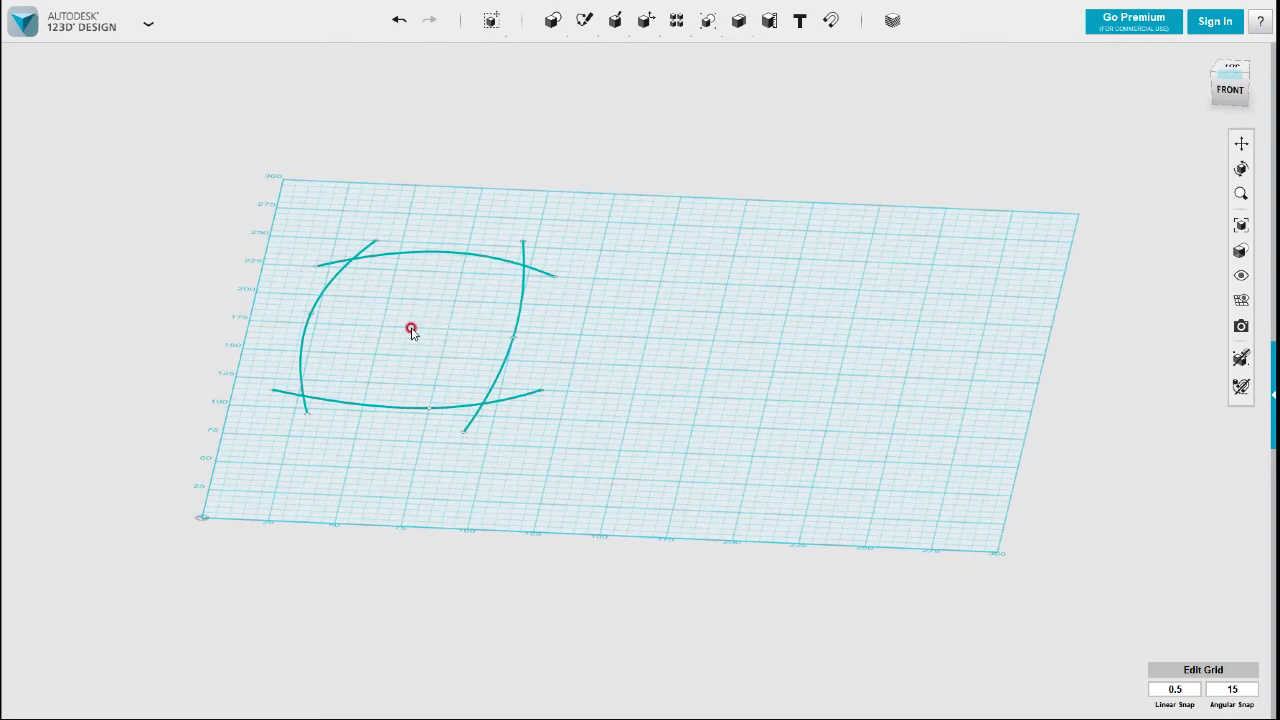
{"action": "mouse_move", "coordinate": [626, 333]}
{"action": "right_mouse_down"}
{"action": "mouse_move", "coordinate": [634, 369]}
{"action": "mouse_move", "coordinate": [660, 363]}
{"action": "mouse_move", "coordinate": [664, 297]}
{"action": "mouse_move", "coordinate": [626, 337]}
{"action": "mouse_move", "coordinate": [706, 309]}
{"action": "right_mouse_up"}
{"action": "right_click_drag", "start_coordinate": [556, 176], "coordinate": [545, 178]}
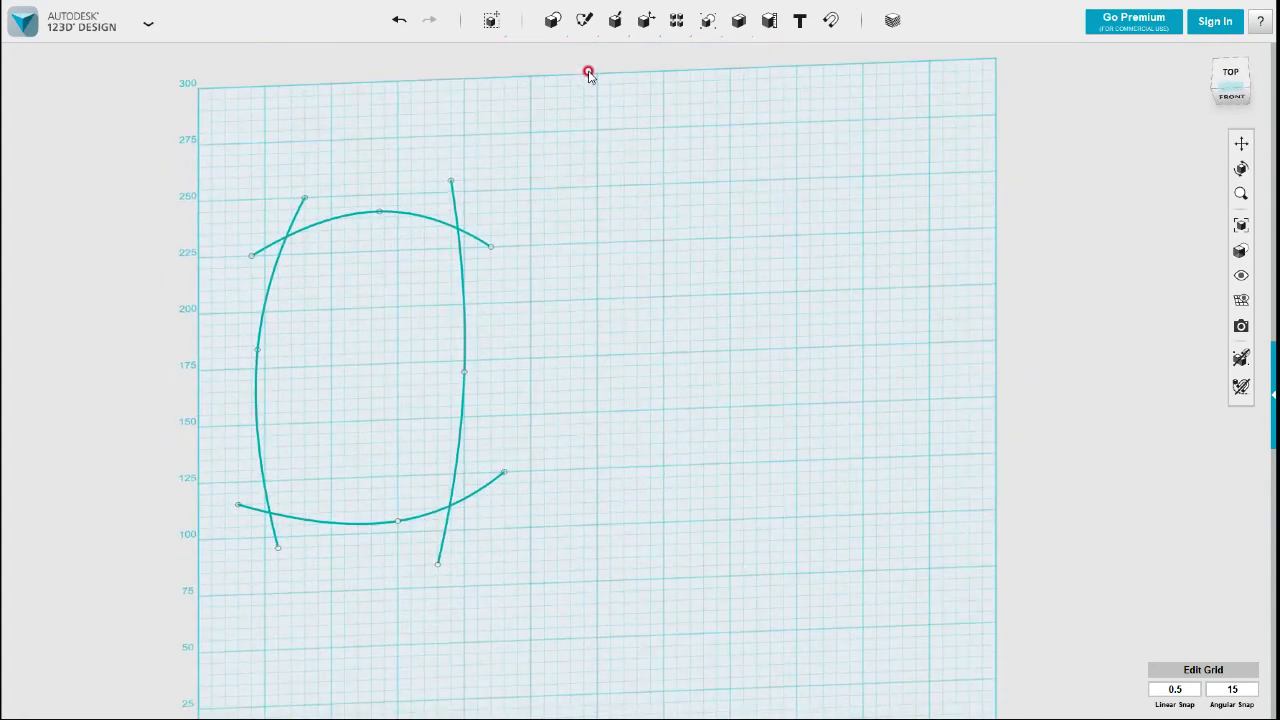
{"action": "mouse_move", "coordinate": [583, 28]}
{"action": "left_click", "coordinate": [727, 55]}
{"action": "left_click", "coordinate": [633, 235]}
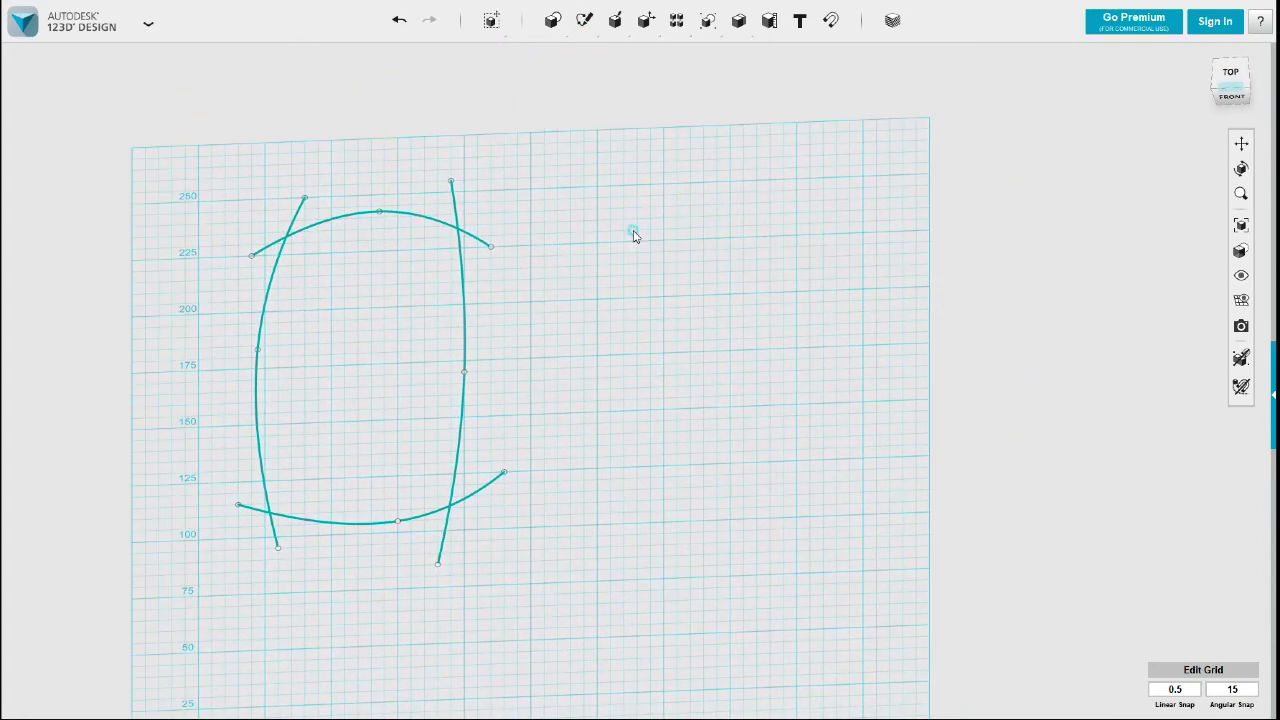
{"action": "left_click", "coordinate": [731, 192]}
{"action": "left_click", "coordinate": [899, 219]}
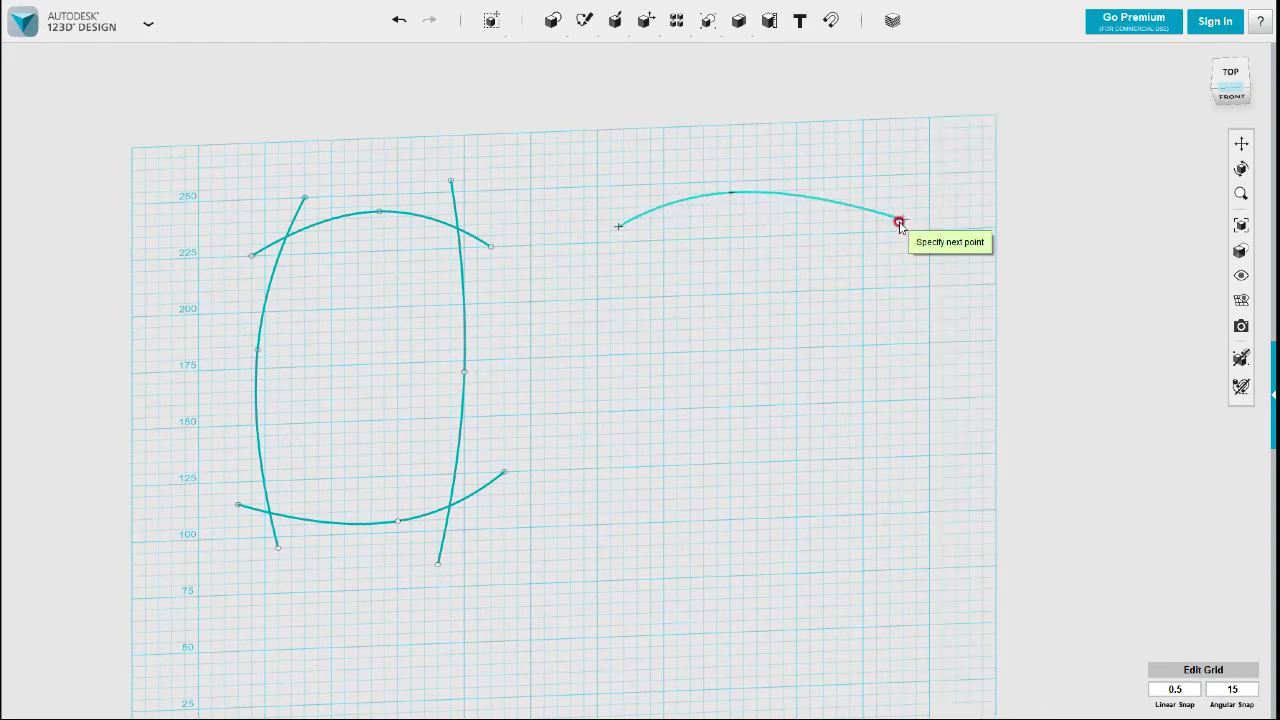
{"action": "left_click", "coordinate": [900, 223]}
Step: Add a downward-curving three-point spline below the new arc, within the same sketch as that arc
{"action": "mouse_move", "coordinate": [585, 22]}
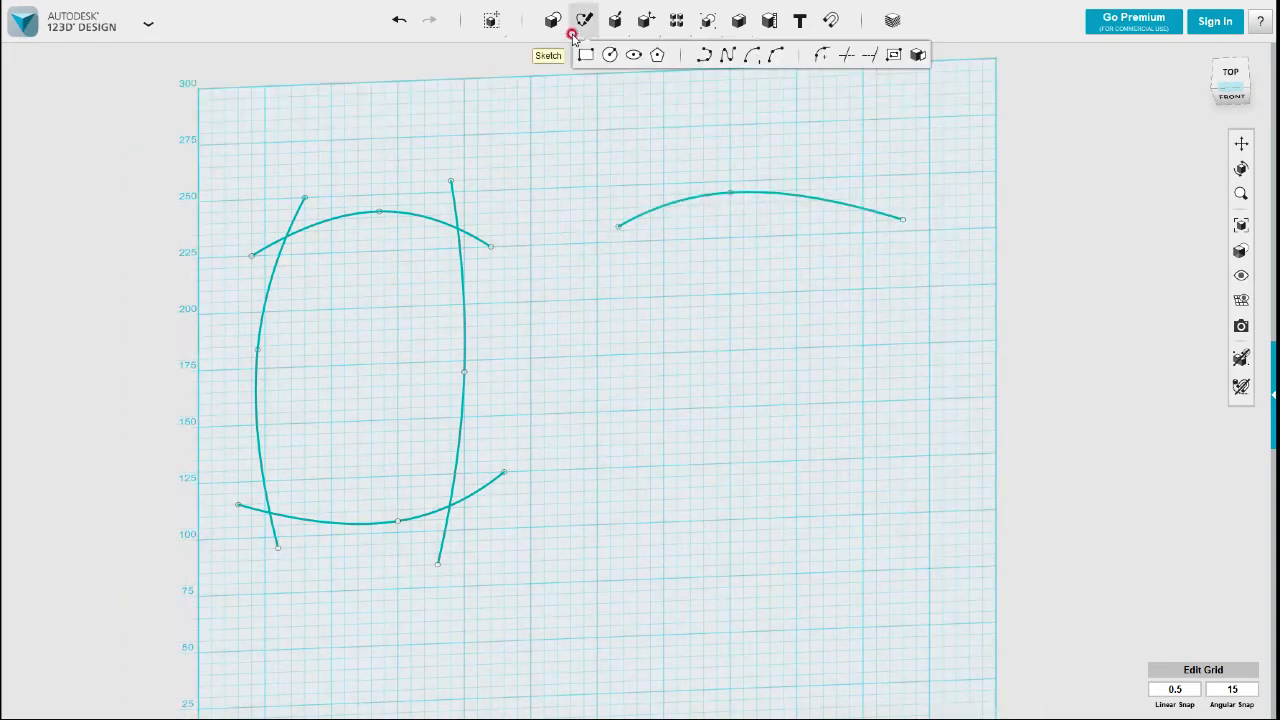
{"action": "left_click", "coordinate": [729, 56]}
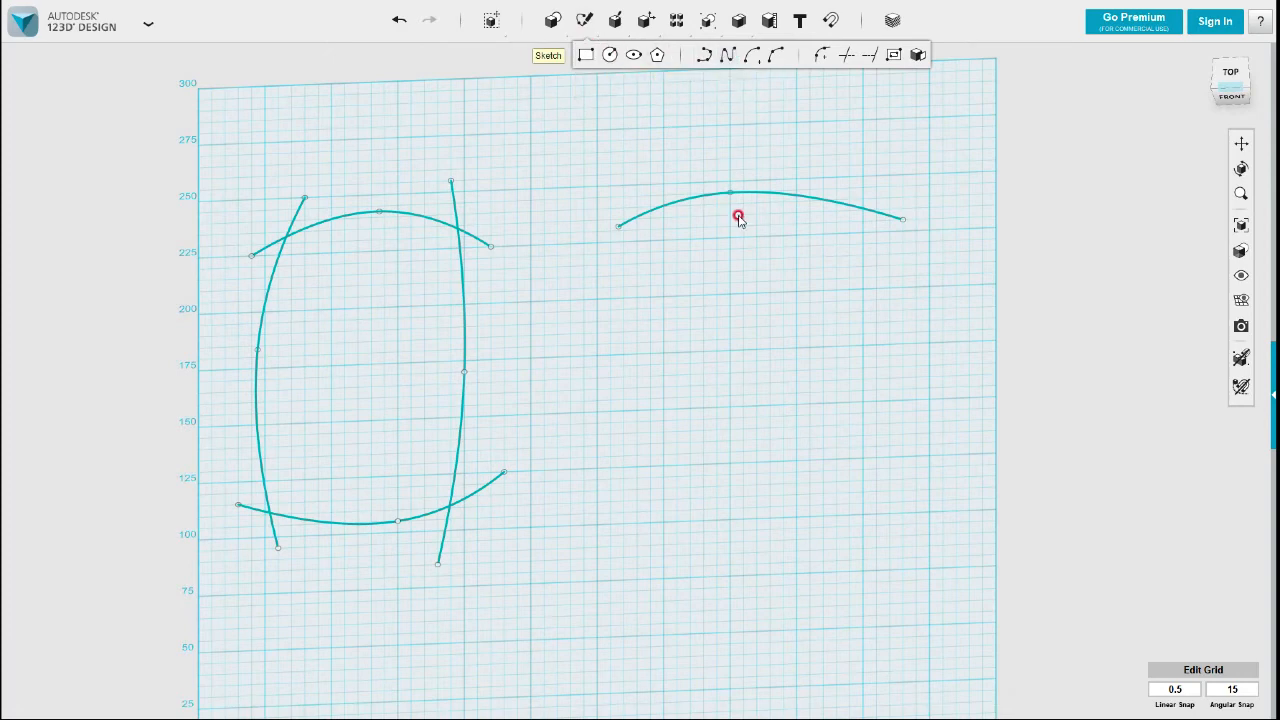
{"action": "left_click", "coordinate": [748, 193]}
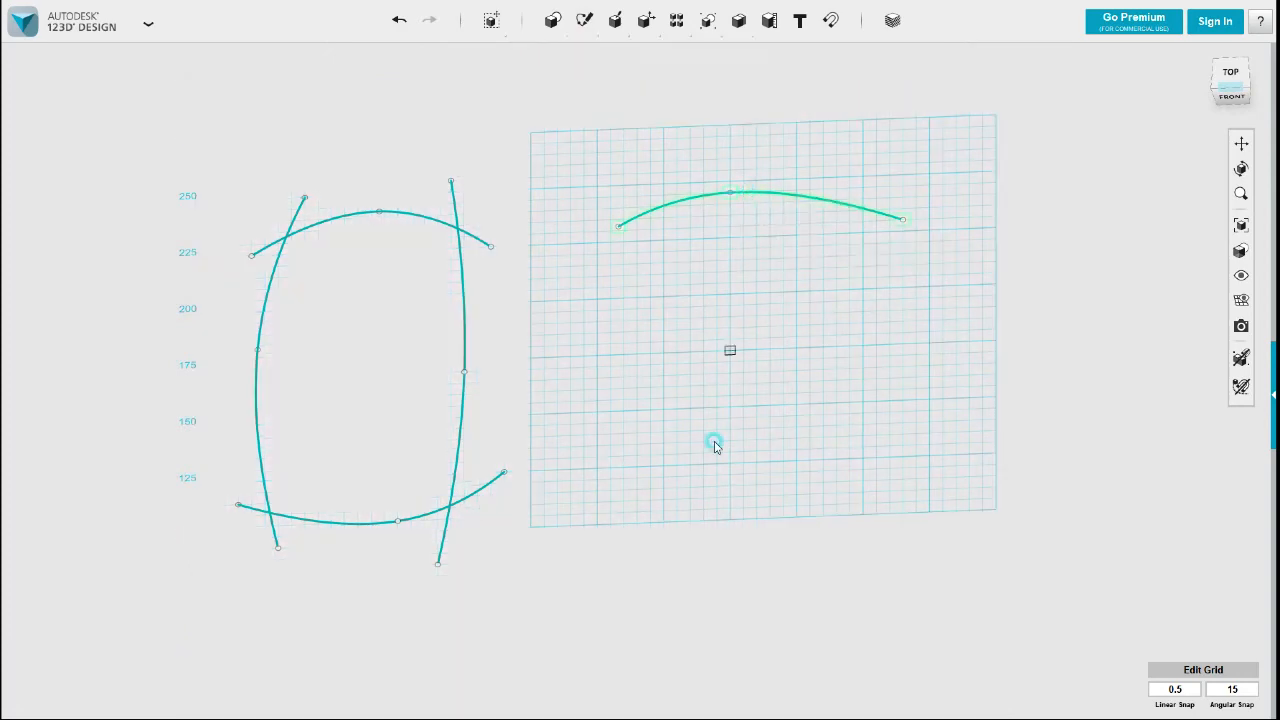
{"action": "left_click", "coordinate": [610, 457]}
{"action": "left_click", "coordinate": [757, 484]}
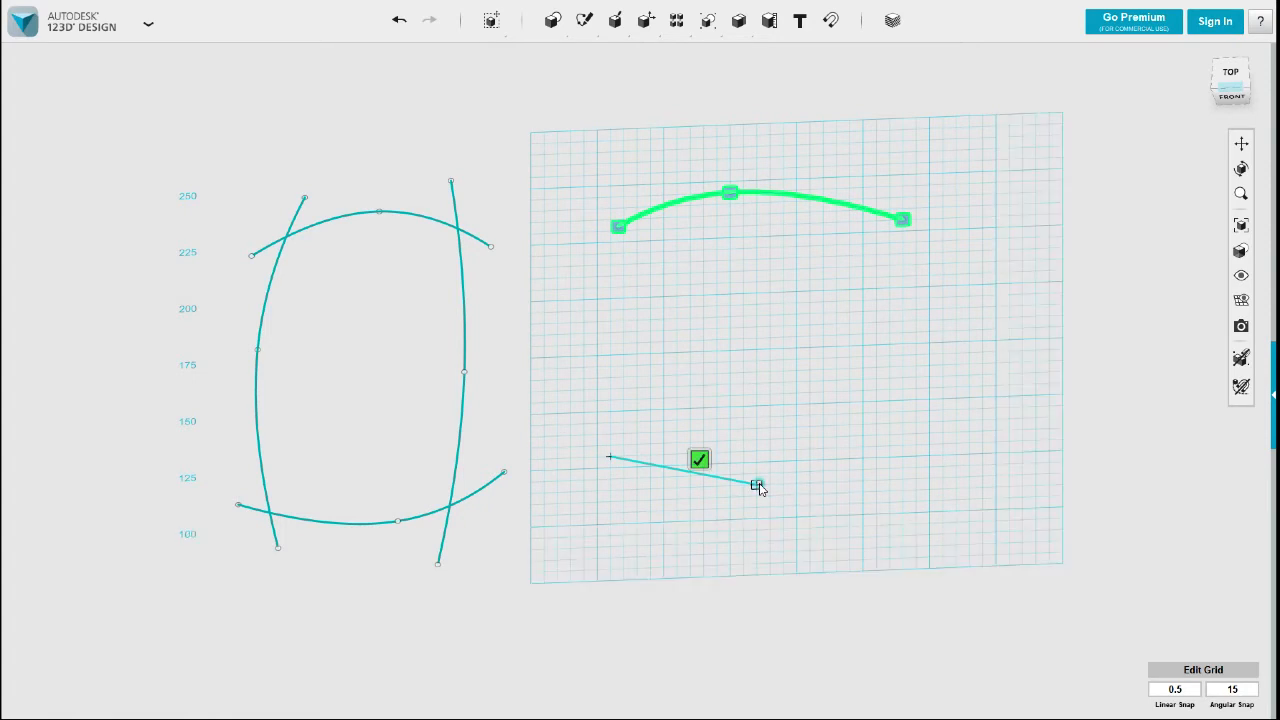
{"action": "left_click", "coordinate": [929, 443]}
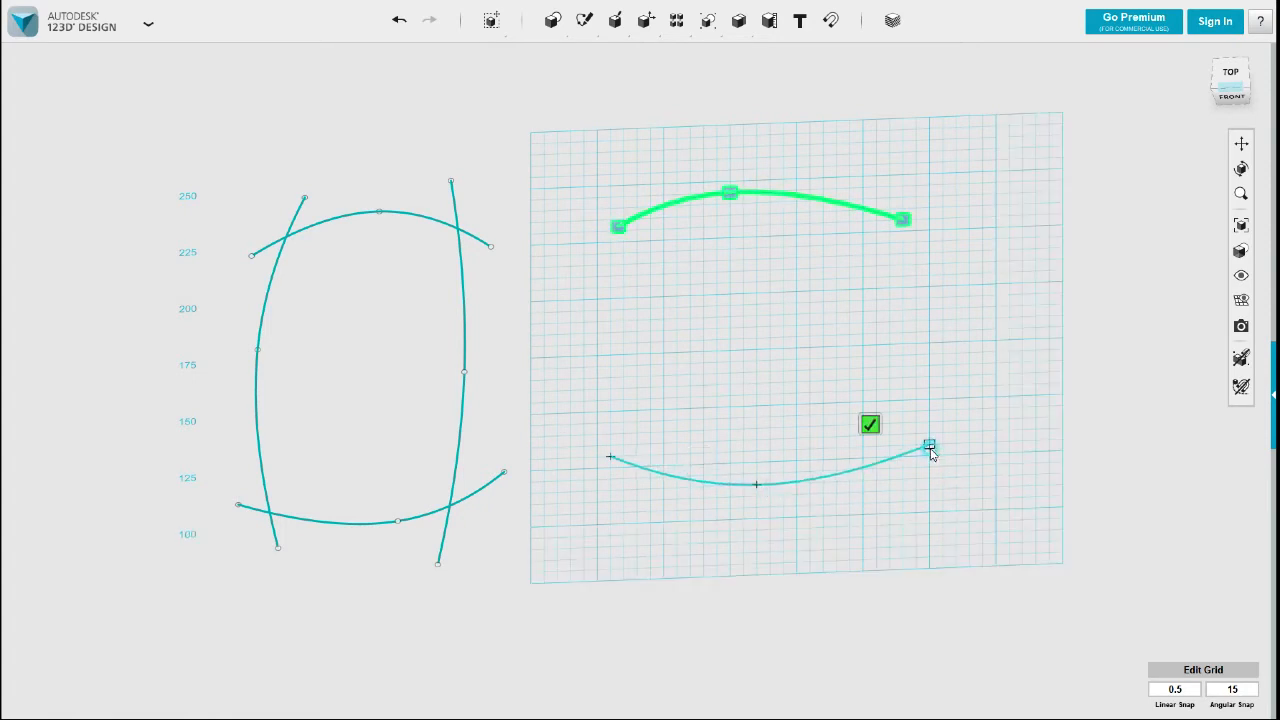
{"action": "left_click", "coordinate": [869, 425]}
{"action": "mouse_move", "coordinate": [585, 32]}
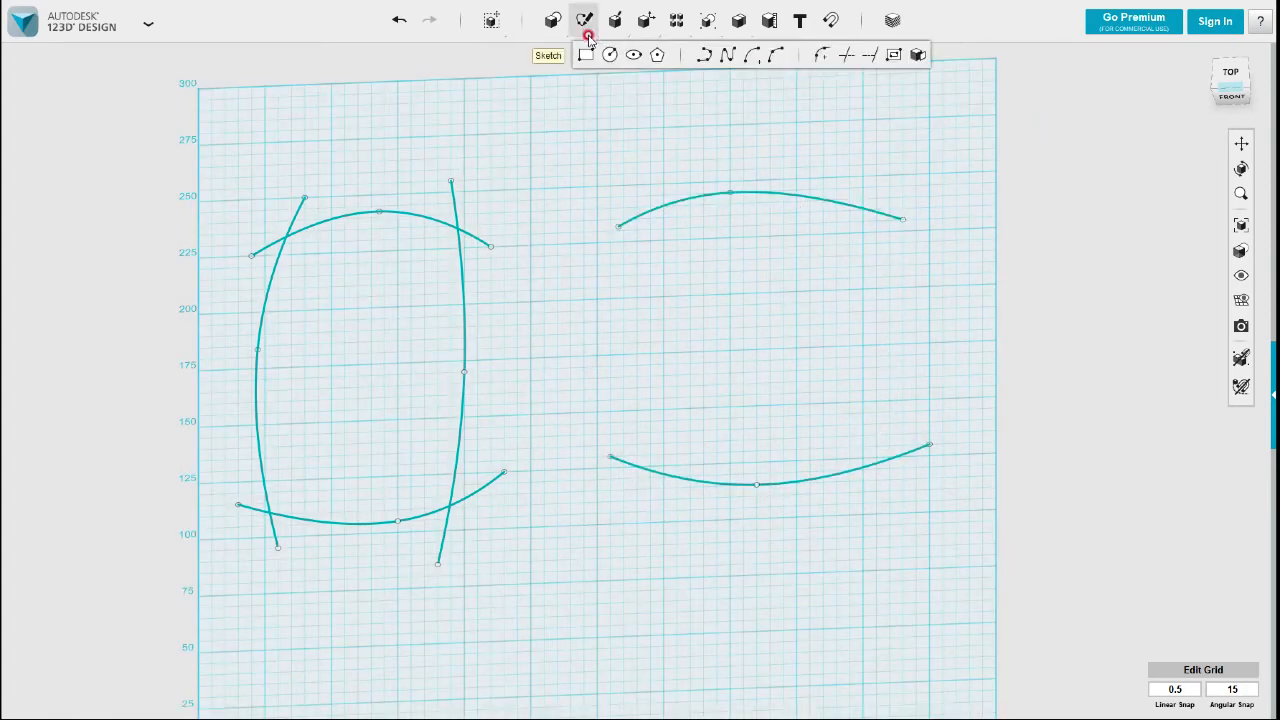
{"action": "left_click", "coordinate": [727, 55]}
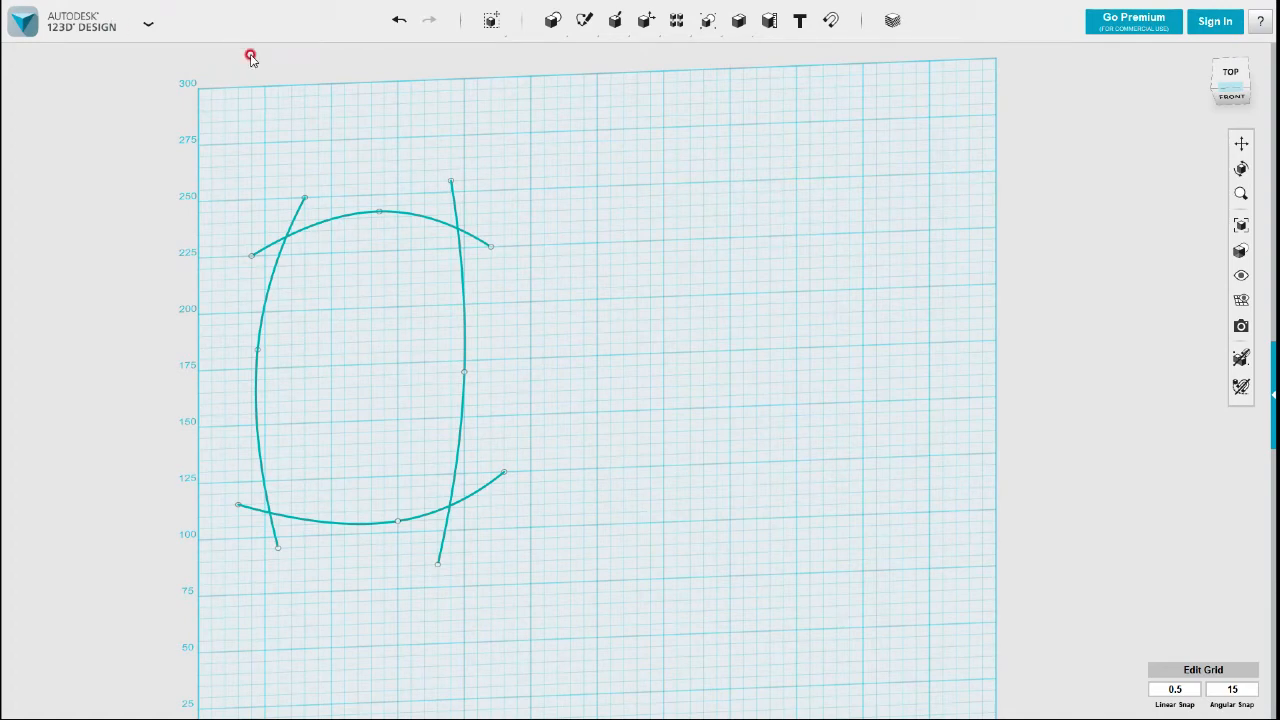
Step: Draw a three-point, upward-arching spline in the empty grid area to the right of the four crossing splines
{"action": "mouse_move", "coordinate": [584, 22]}
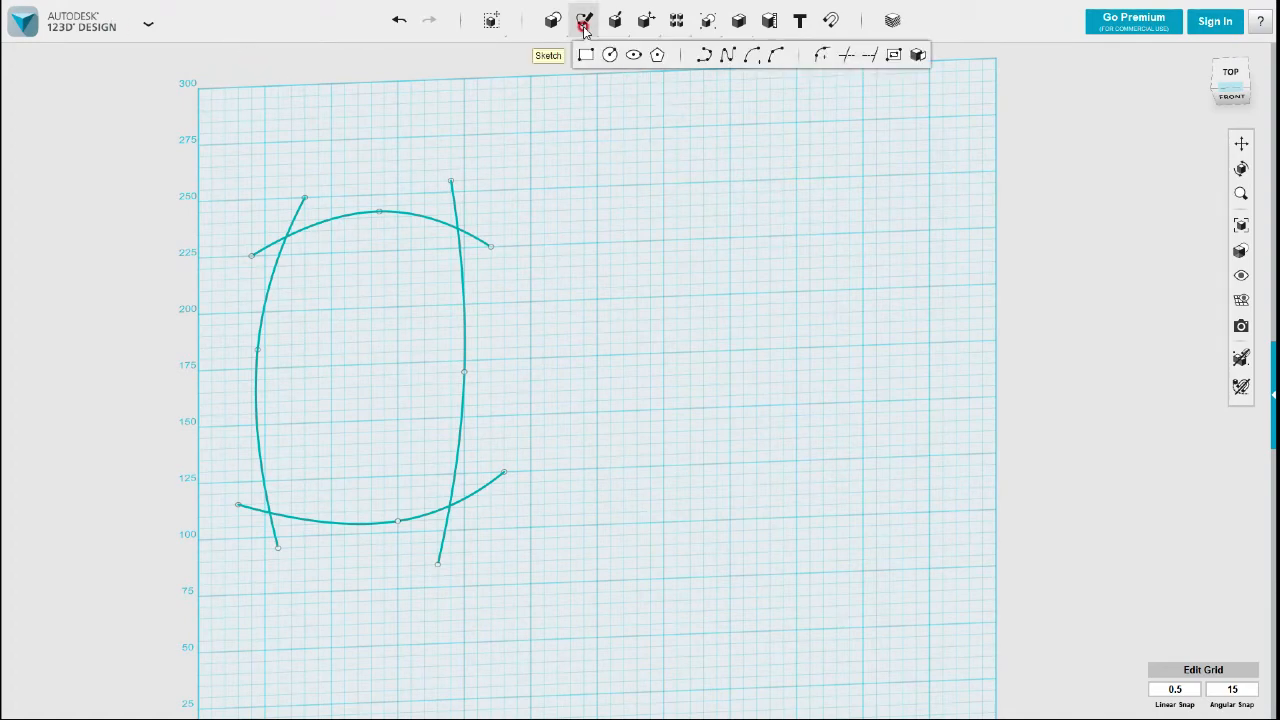
{"action": "left_click", "coordinate": [727, 57]}
{"action": "left_click", "coordinate": [598, 222]}
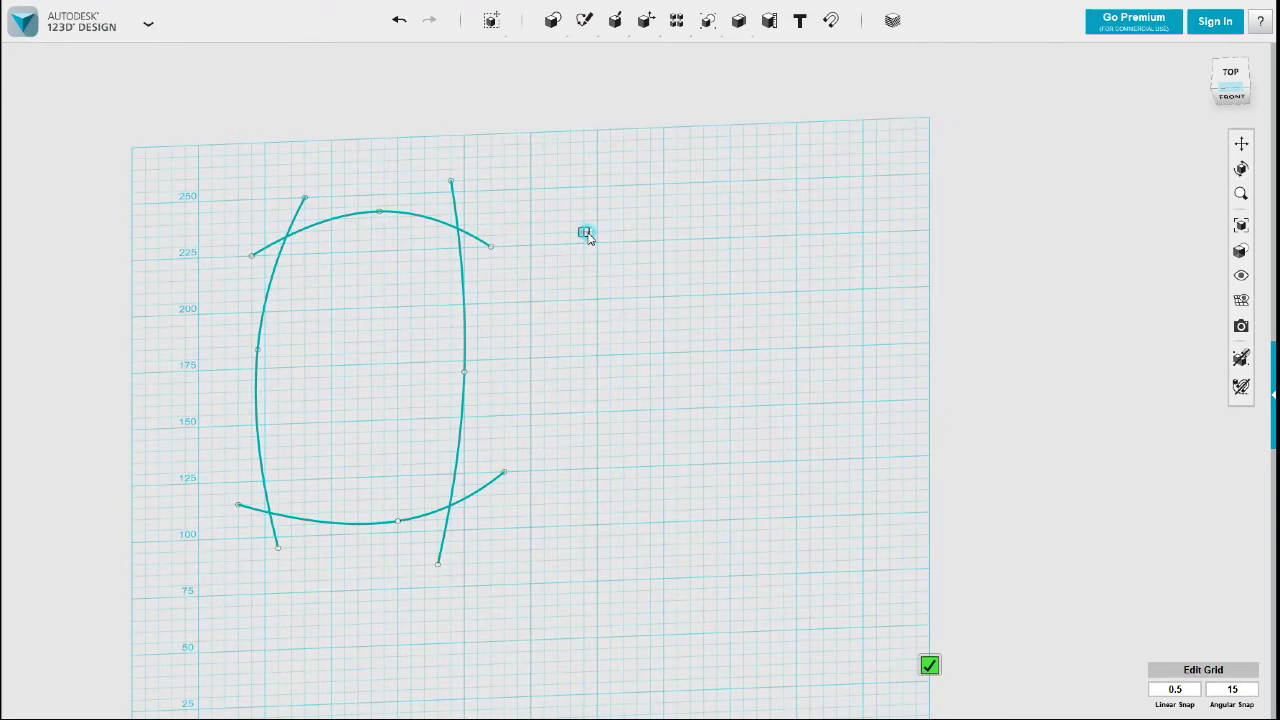
{"action": "left_click", "coordinate": [597, 241]}
{"action": "left_click", "coordinate": [716, 182]}
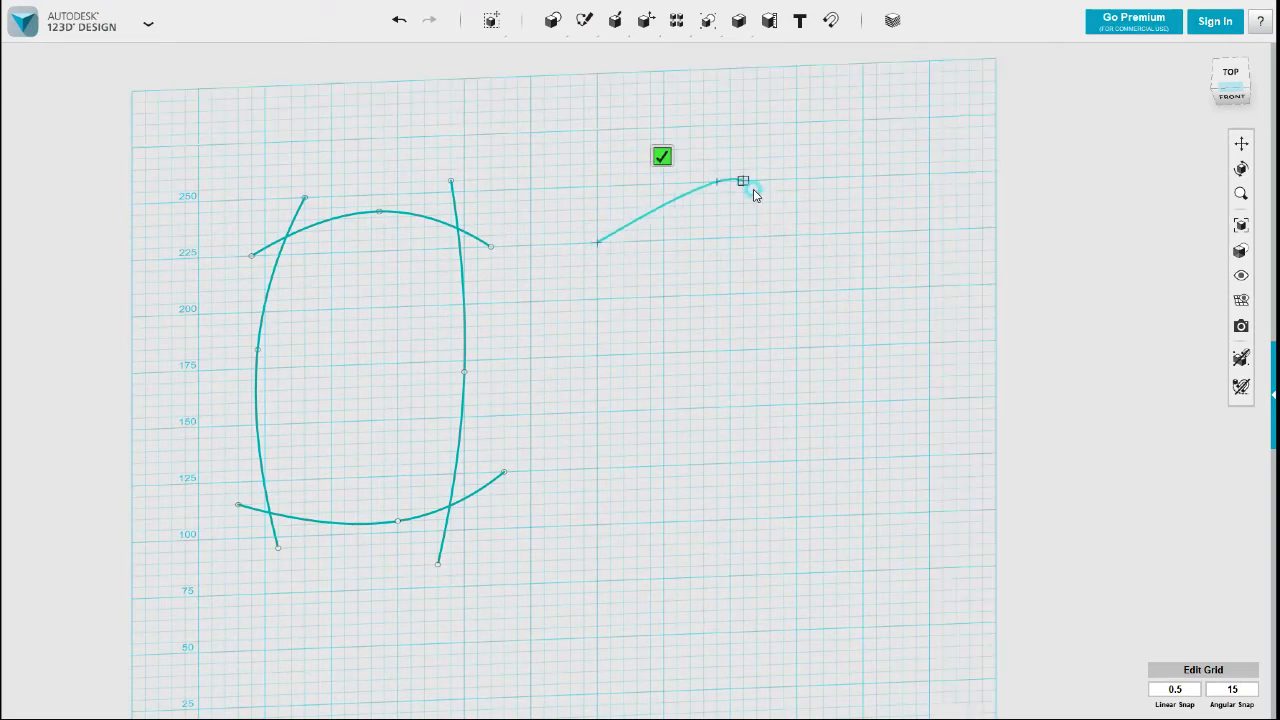
{"action": "left_click", "coordinate": [919, 232]}
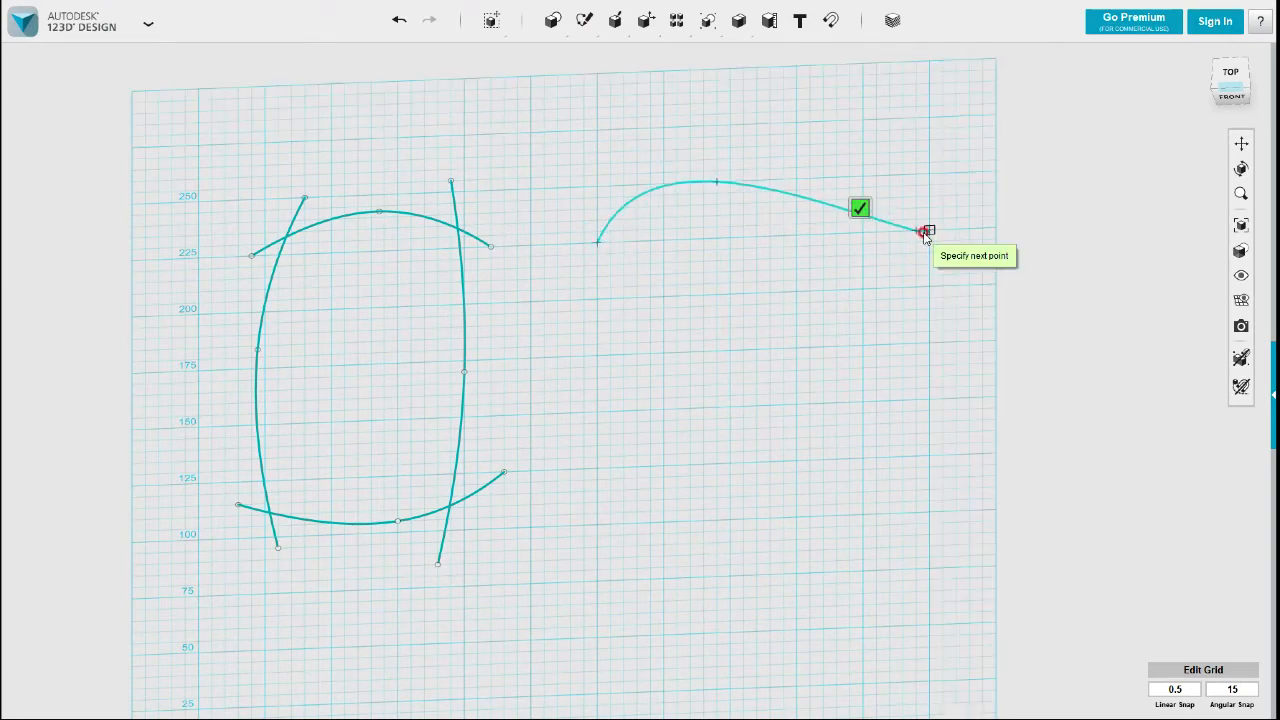
{"action": "left_click", "coordinate": [860, 210]}
Step: Add a downward-bowing three-point spline below the new arch, within the same sketch as that arch
{"action": "mouse_move", "coordinate": [584, 20]}
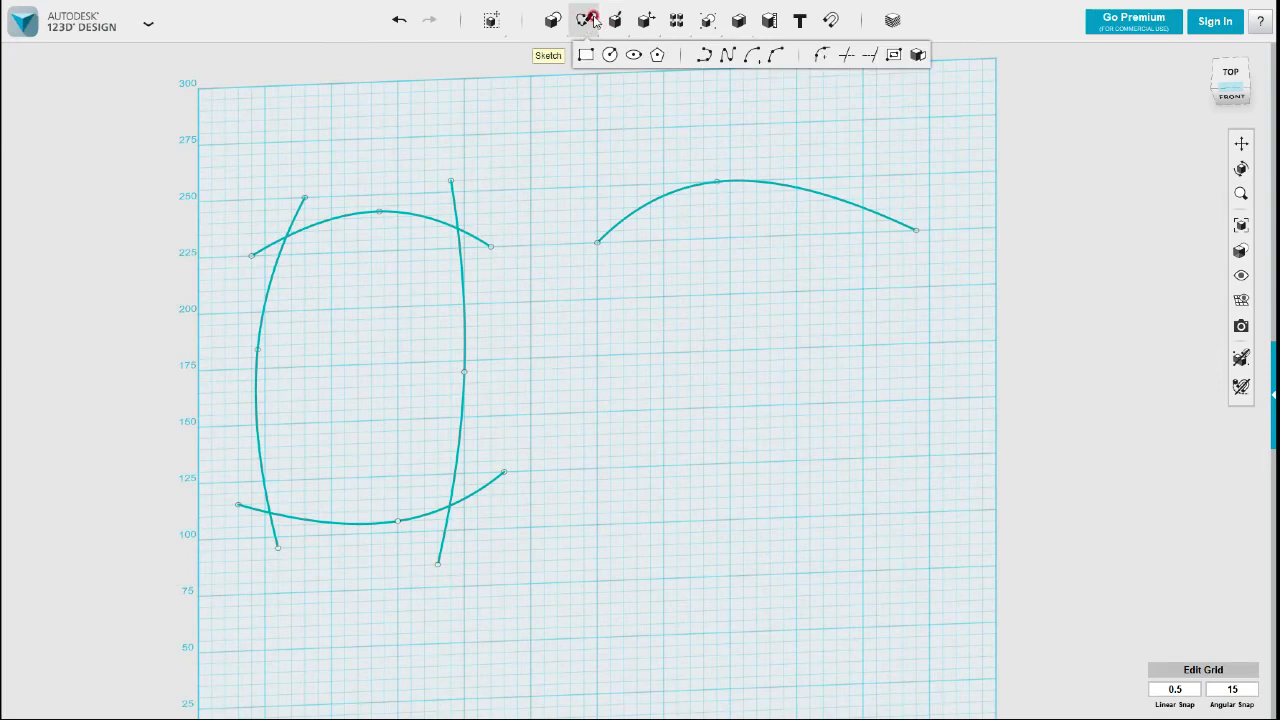
{"action": "left_click", "coordinate": [725, 57]}
{"action": "left_click", "coordinate": [726, 183]}
{"action": "left_click", "coordinate": [610, 457]}
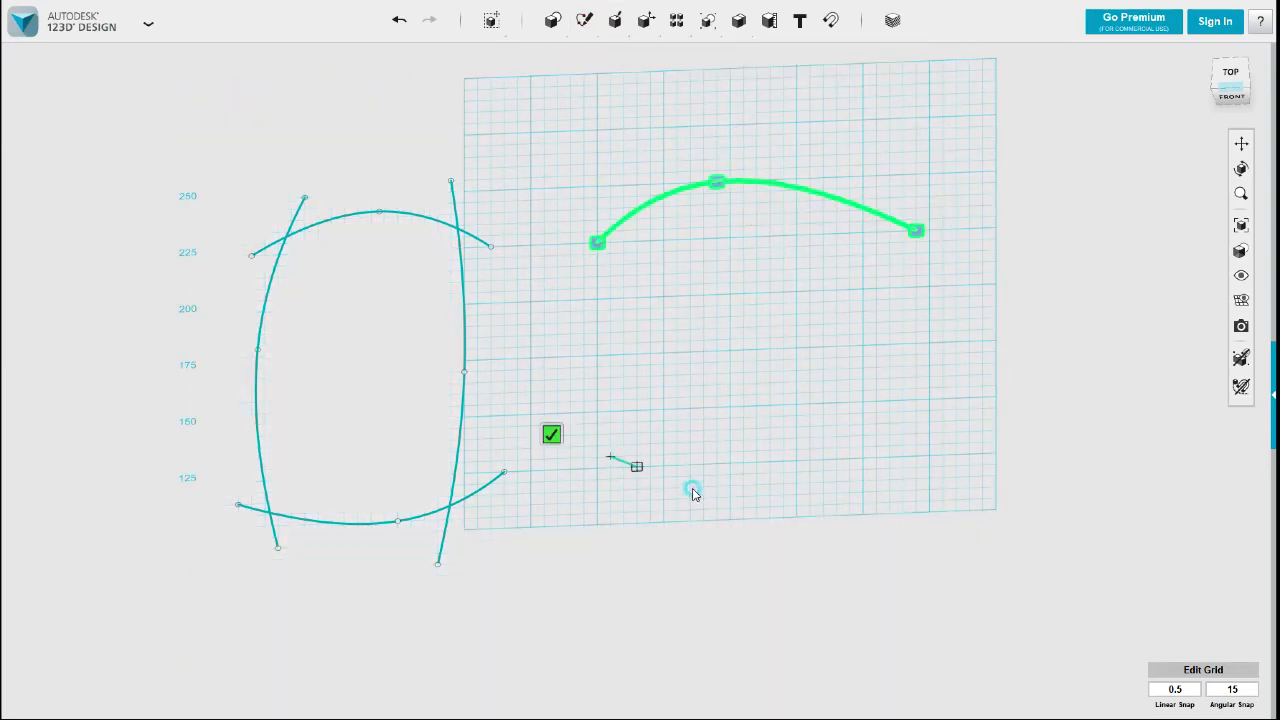
{"action": "left_click", "coordinate": [774, 498]}
{"action": "left_click", "coordinate": [941, 442]}
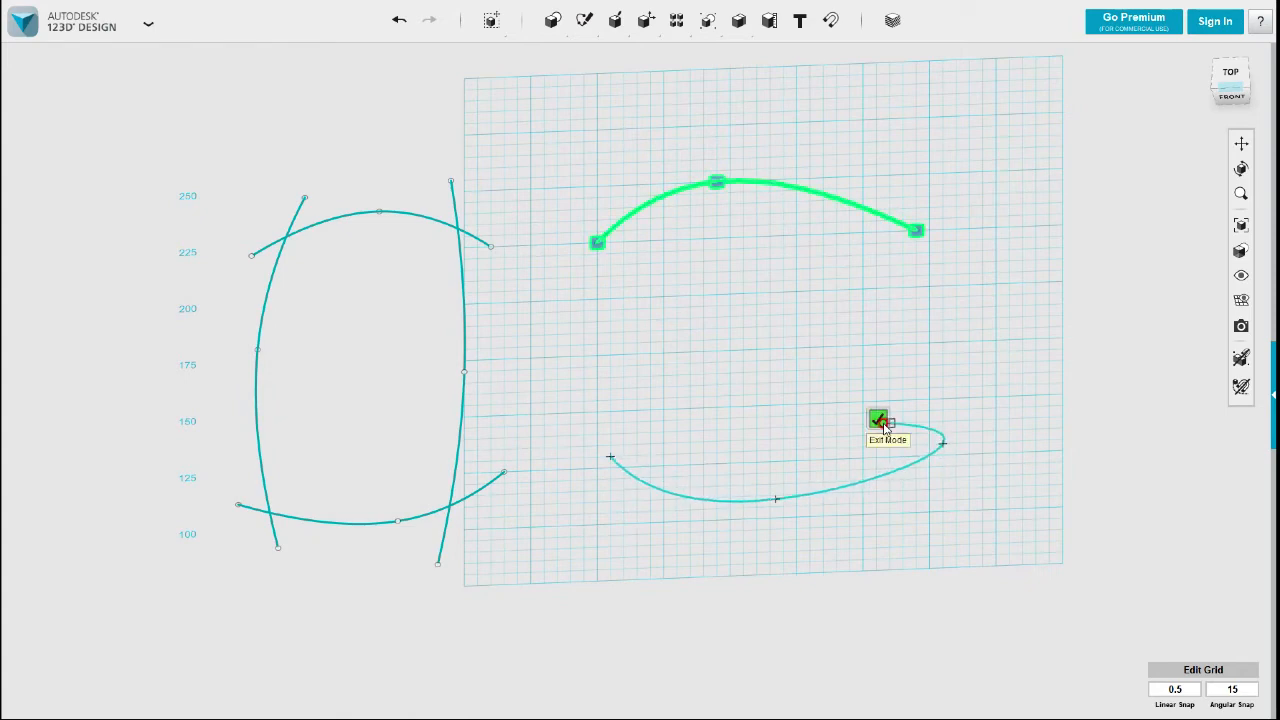
{"action": "key", "text": "Escape"}
Step: Within the same sketch, add a three-point spline bowing outward across the left ends of the upper and lower curves
{"action": "mouse_move", "coordinate": [585, 27]}
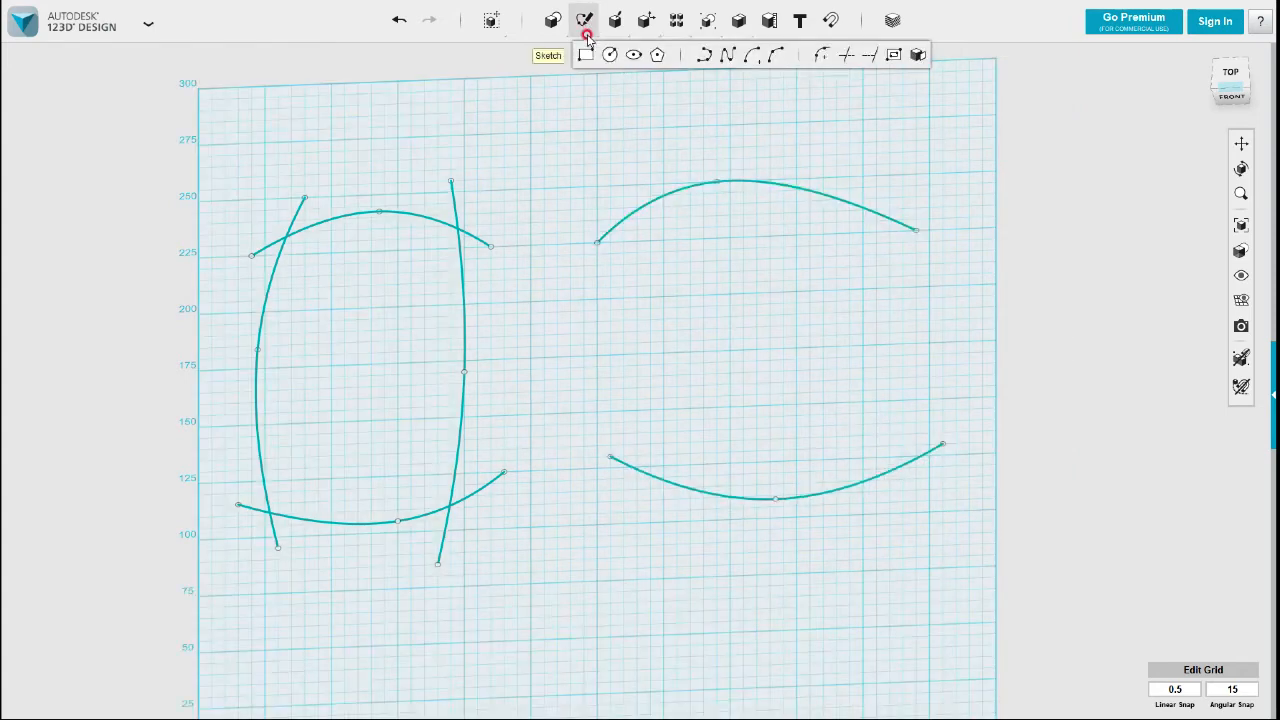
{"action": "left_click", "coordinate": [723, 58]}
{"action": "left_click", "coordinate": [674, 191]}
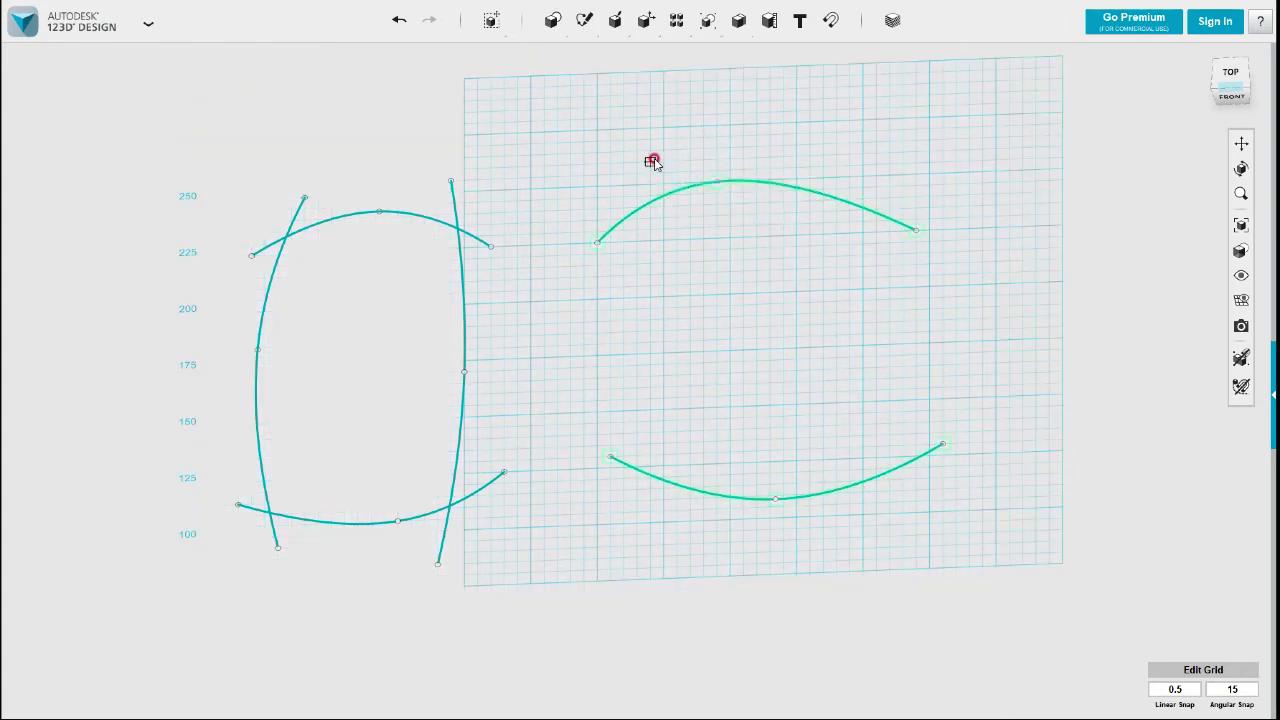
{"action": "left_click", "coordinate": [610, 321]}
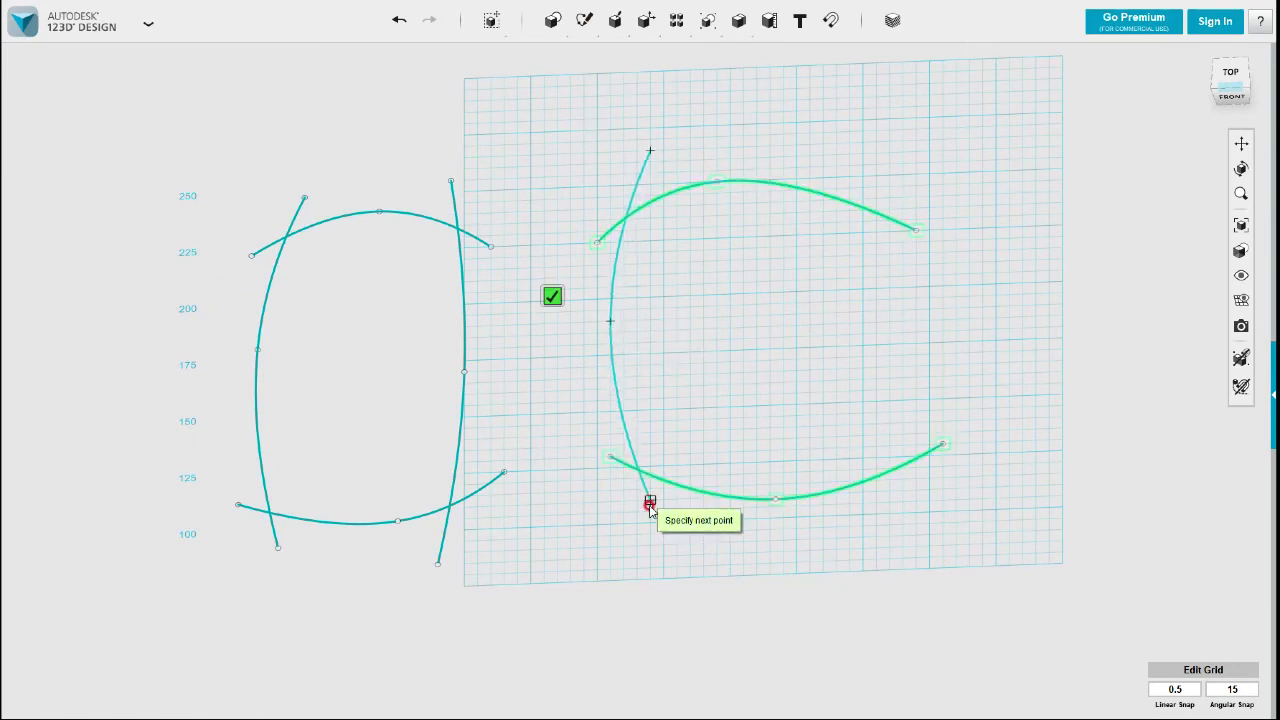
{"action": "left_click", "coordinate": [650, 511]}
{"action": "left_click", "coordinate": [592, 488]}
Step: Close the region with a three-point spline in the same sketch, bowing outward across the right ends of the upper and lower curves
{"action": "mouse_move", "coordinate": [601, 20]}
{"action": "left_click", "coordinate": [728, 53]}
{"action": "left_click", "coordinate": [857, 197]}
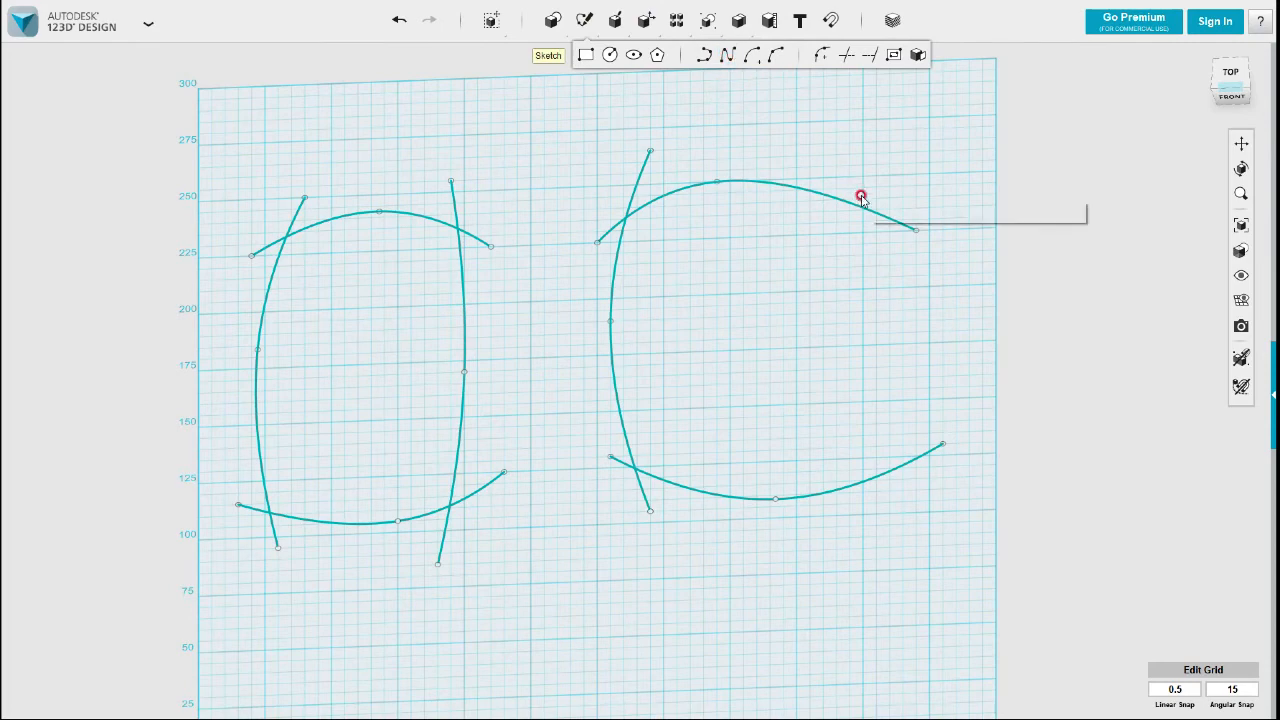
{"action": "left_click", "coordinate": [863, 155]}
{"action": "left_click", "coordinate": [893, 315]}
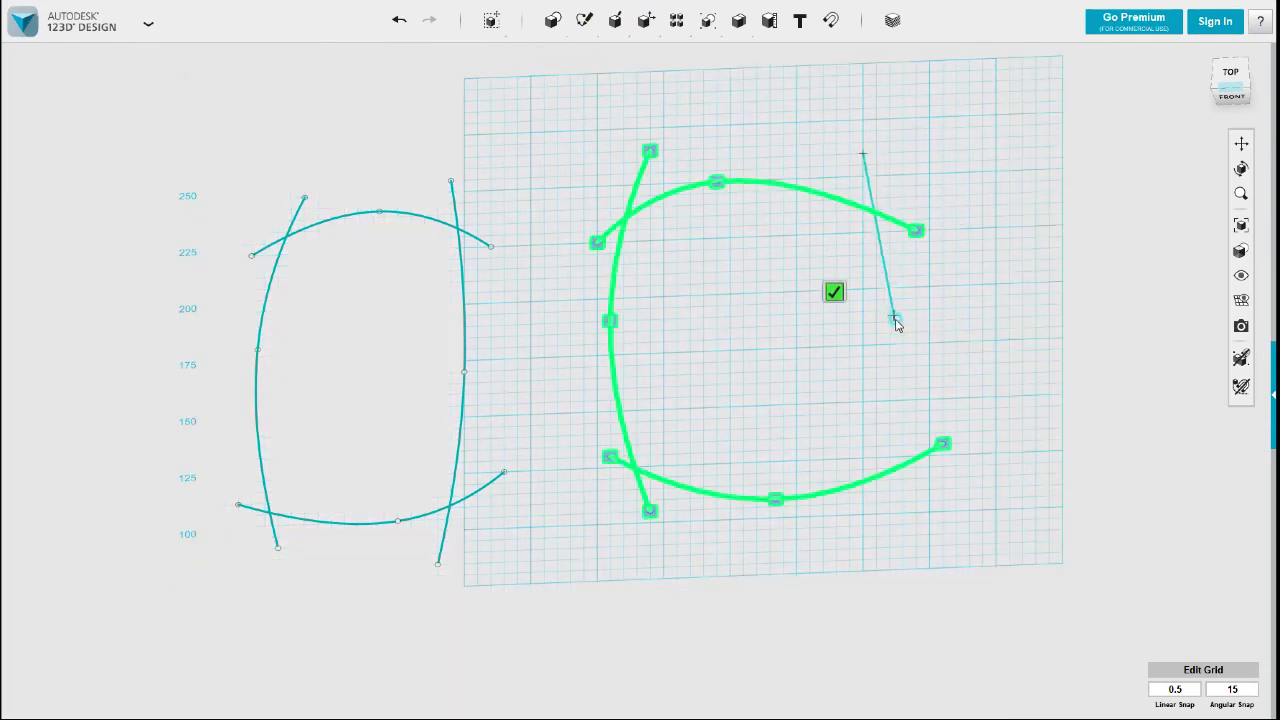
{"action": "left_click", "coordinate": [889, 512]}
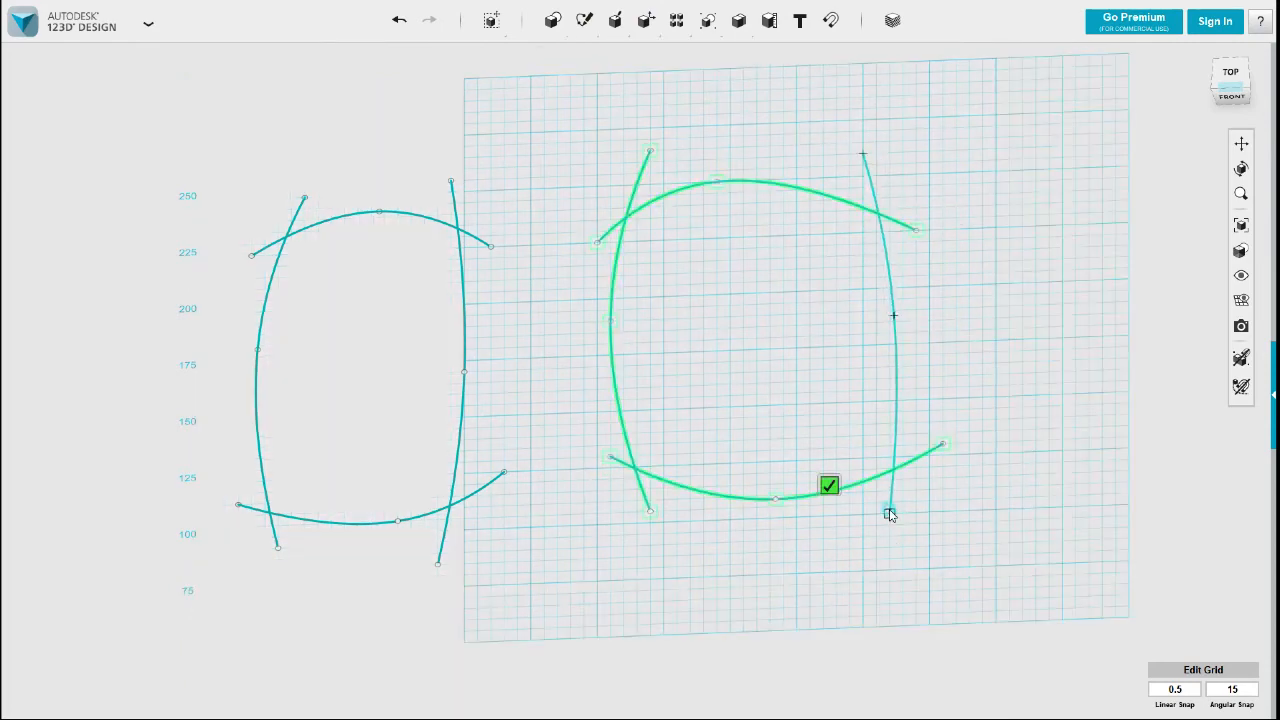
{"action": "left_click", "coordinate": [828, 488]}
Step: Extrude the closed region of the right-hand sketch upward into a solid
{"action": "mouse_move", "coordinate": [984, 412]}
{"action": "right_mouse_down"}
{"action": "mouse_move", "coordinate": [977, 374]}
{"action": "mouse_move", "coordinate": [960, 386]}
{"action": "mouse_move", "coordinate": [978, 376]}
{"action": "mouse_move", "coordinate": [960, 491]}
{"action": "right_mouse_up"}
{"action": "left_click", "coordinate": [724, 384]}
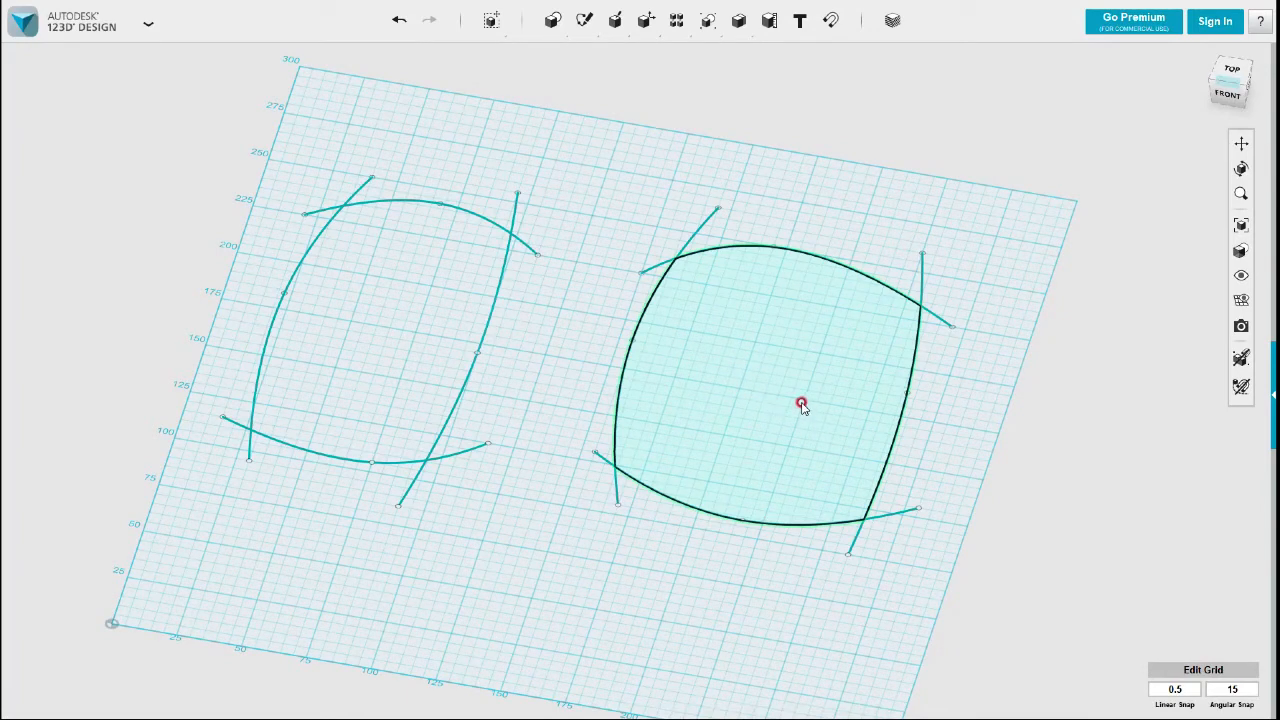
{"action": "left_click", "coordinate": [806, 433]}
{"action": "left_click", "coordinate": [829, 464]}
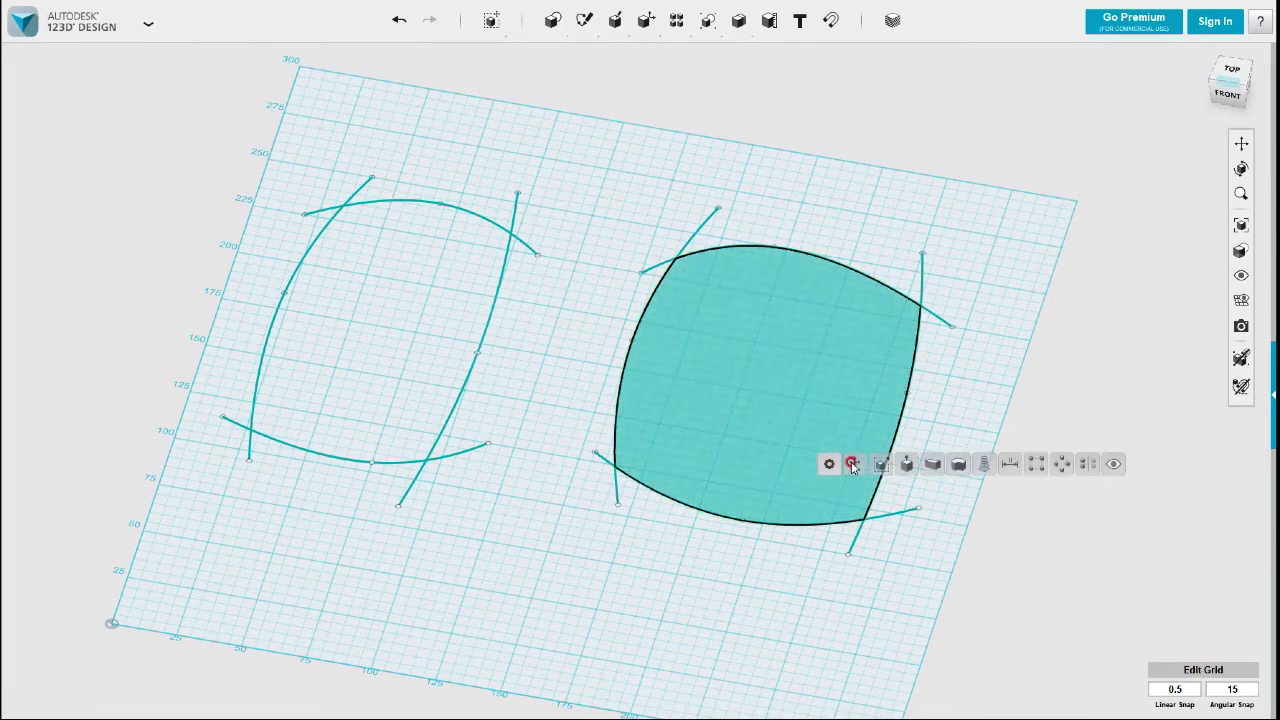
{"action": "left_click", "coordinate": [906, 463]}
{"action": "left_click_drag", "start_coordinate": [765, 372], "coordinate": [764, 327]}
{"action": "right_click_drag", "start_coordinate": [911, 421], "coordinate": [894, 408]}
{"action": "left_click", "coordinate": [939, 470]}
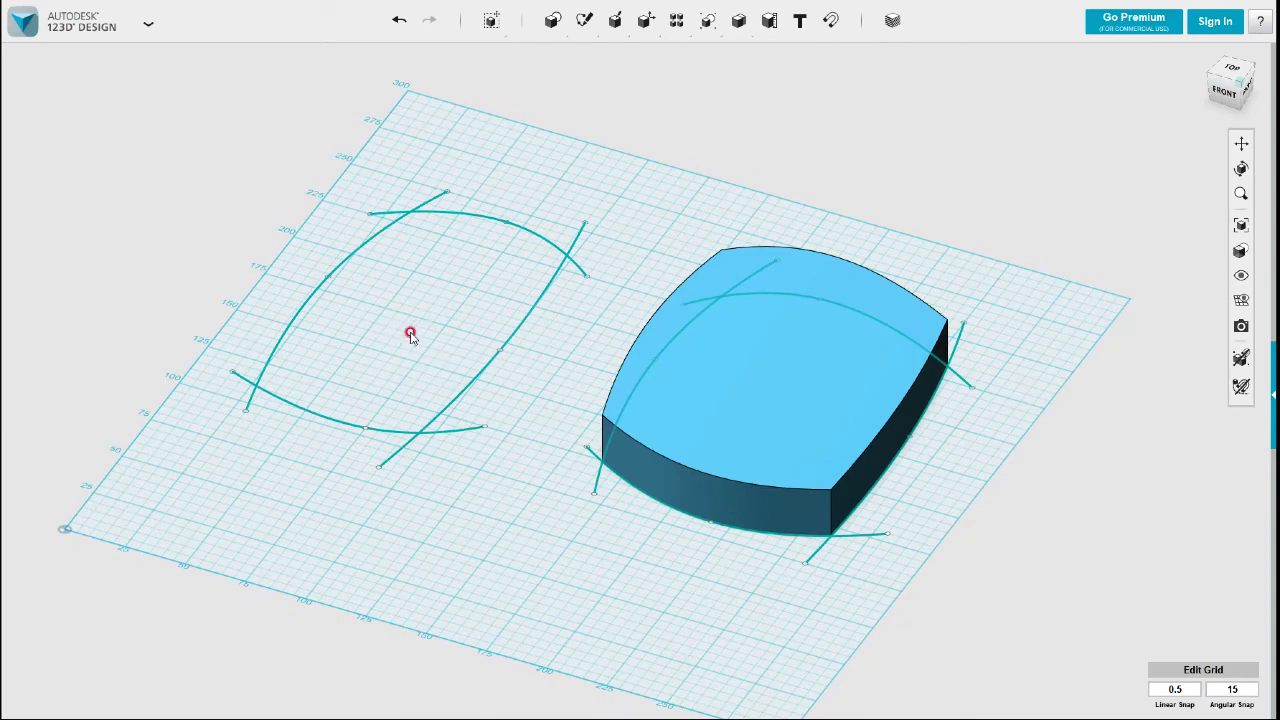
Step: Undo the extrusion of the closed spline region
{"action": "right_click_drag", "start_coordinate": [585, 545], "coordinate": [577, 583]}
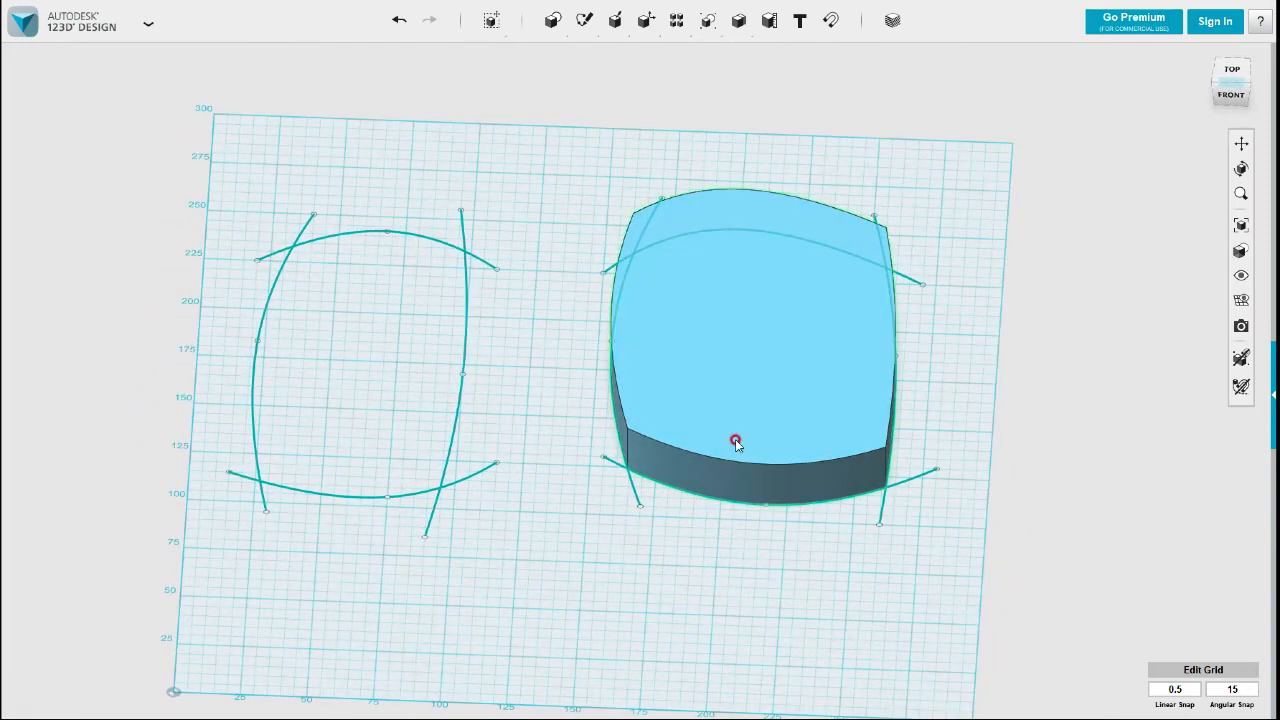
{"action": "key", "text": "ctrl+z"}
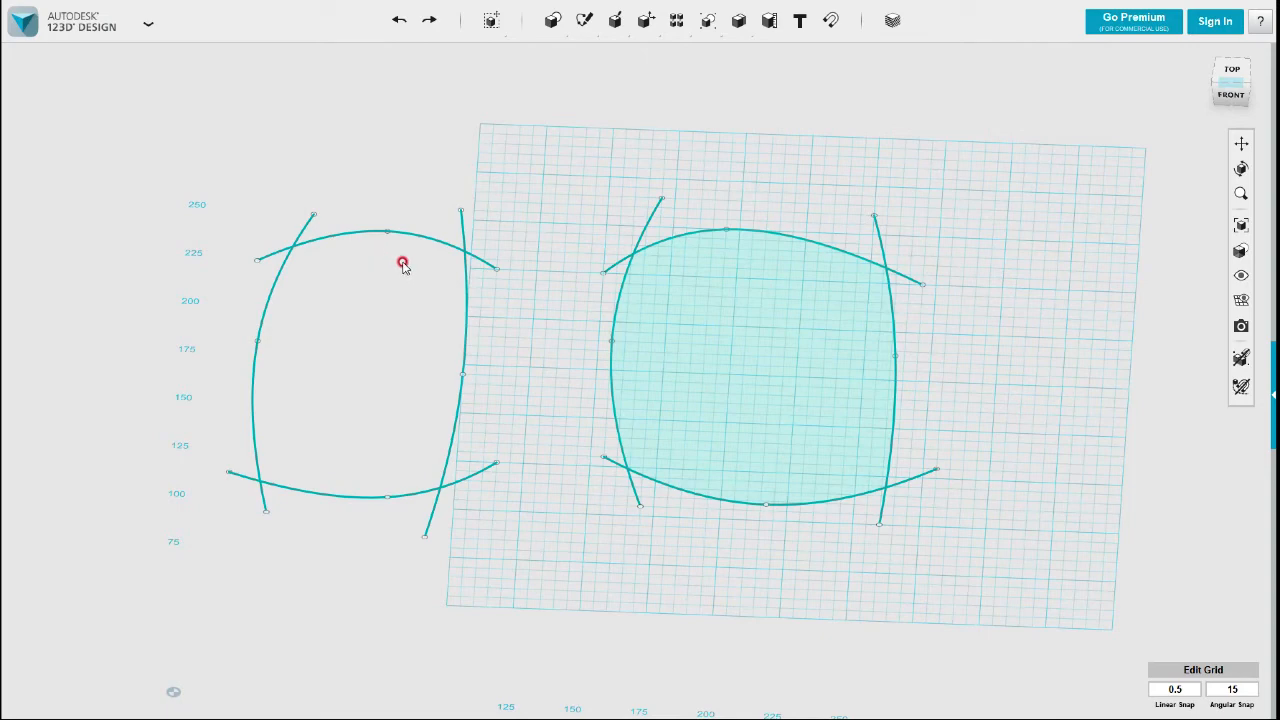
{"action": "mouse_move", "coordinate": [585, 20]}
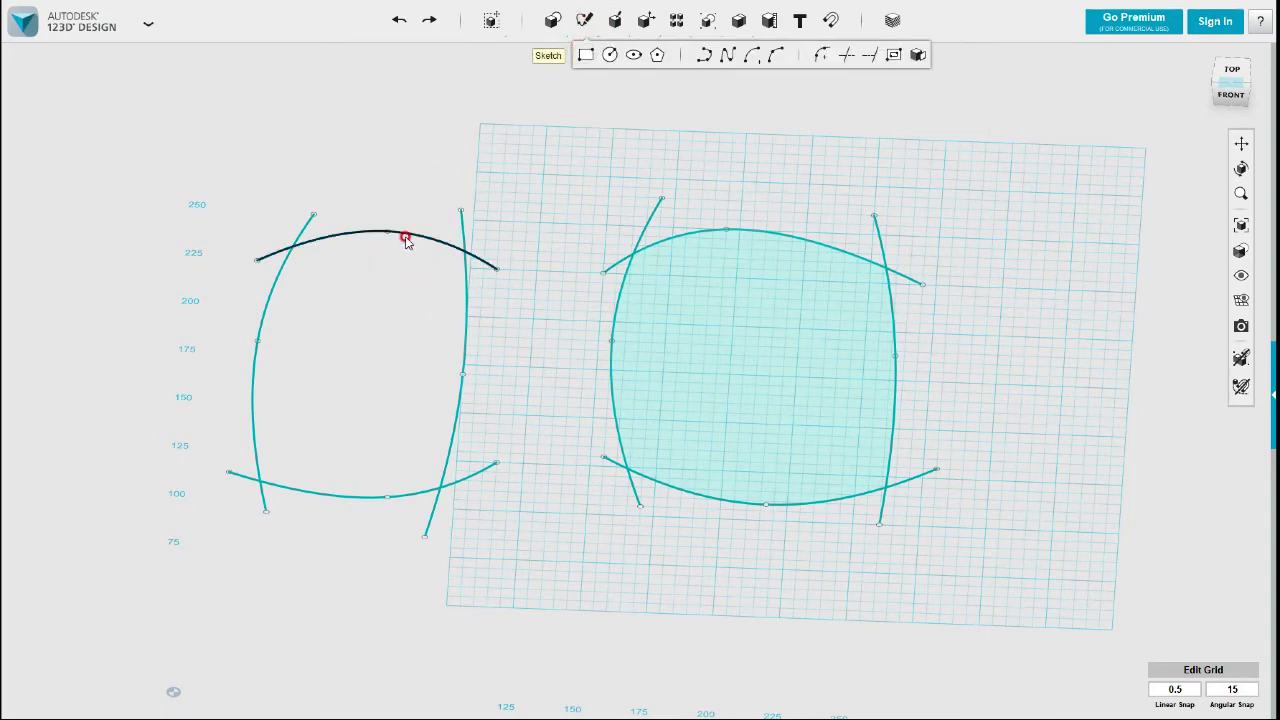
{"action": "left_click", "coordinate": [727, 57]}
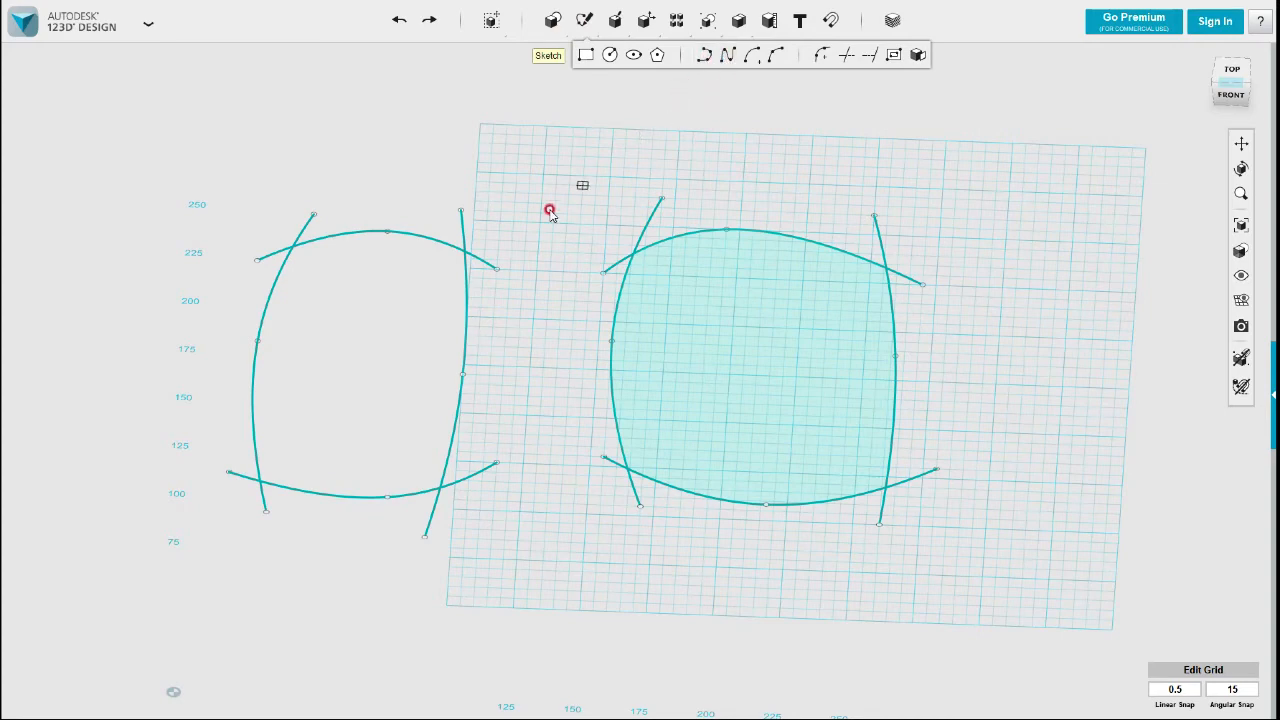
{"action": "left_click", "coordinate": [357, 168]}
{"action": "left_click", "coordinate": [457, 167]}
{"action": "left_click", "coordinate": [514, 180]}
{"action": "left_click", "coordinate": [517, 183]}
{"action": "left_click", "coordinate": [532, 200]}
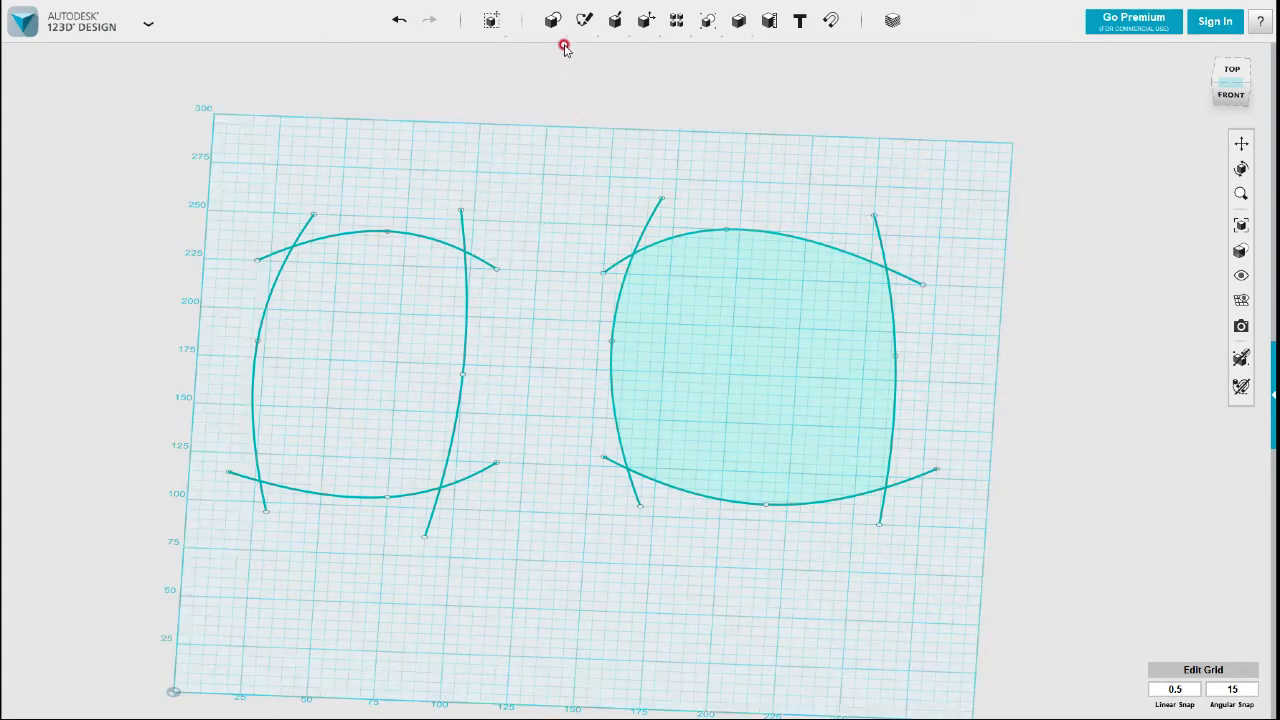
Step: Try to add a multi-point, U-shaped spline to the right of the closed region within its existing sketch
{"action": "mouse_move", "coordinate": [584, 18]}
{"action": "left_click", "coordinate": [725, 56]}
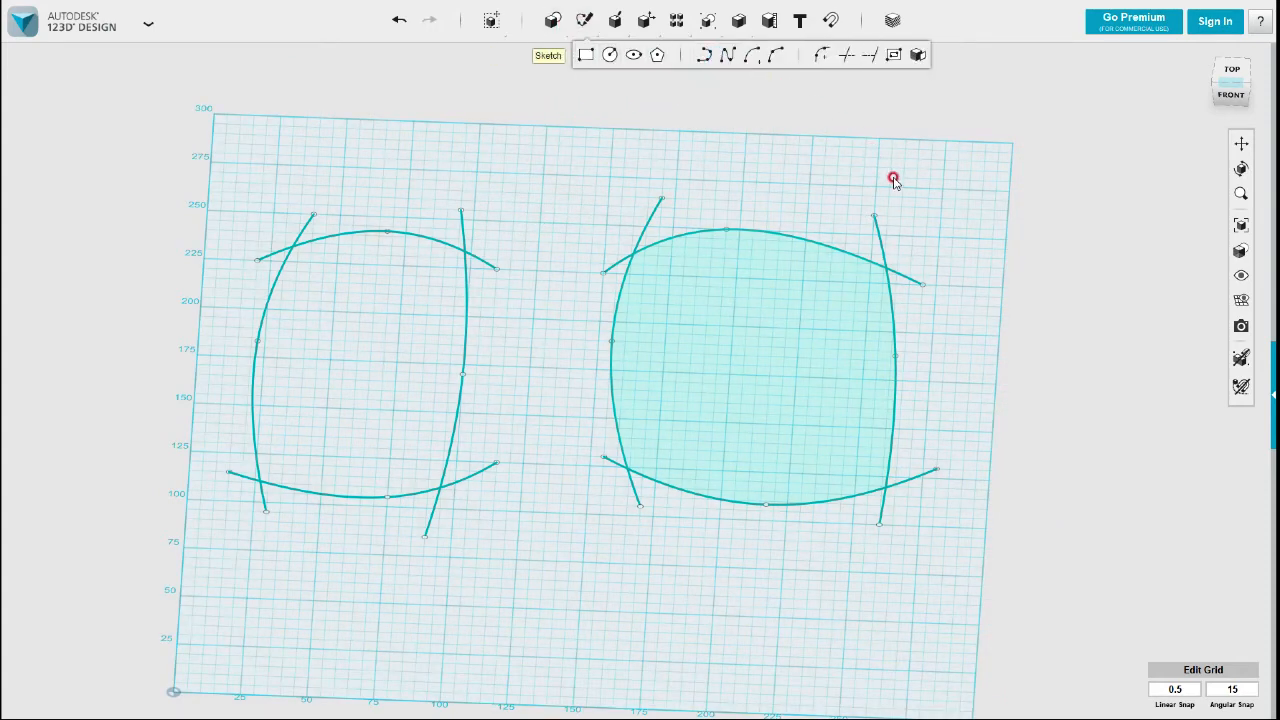
{"action": "left_click", "coordinate": [606, 264]}
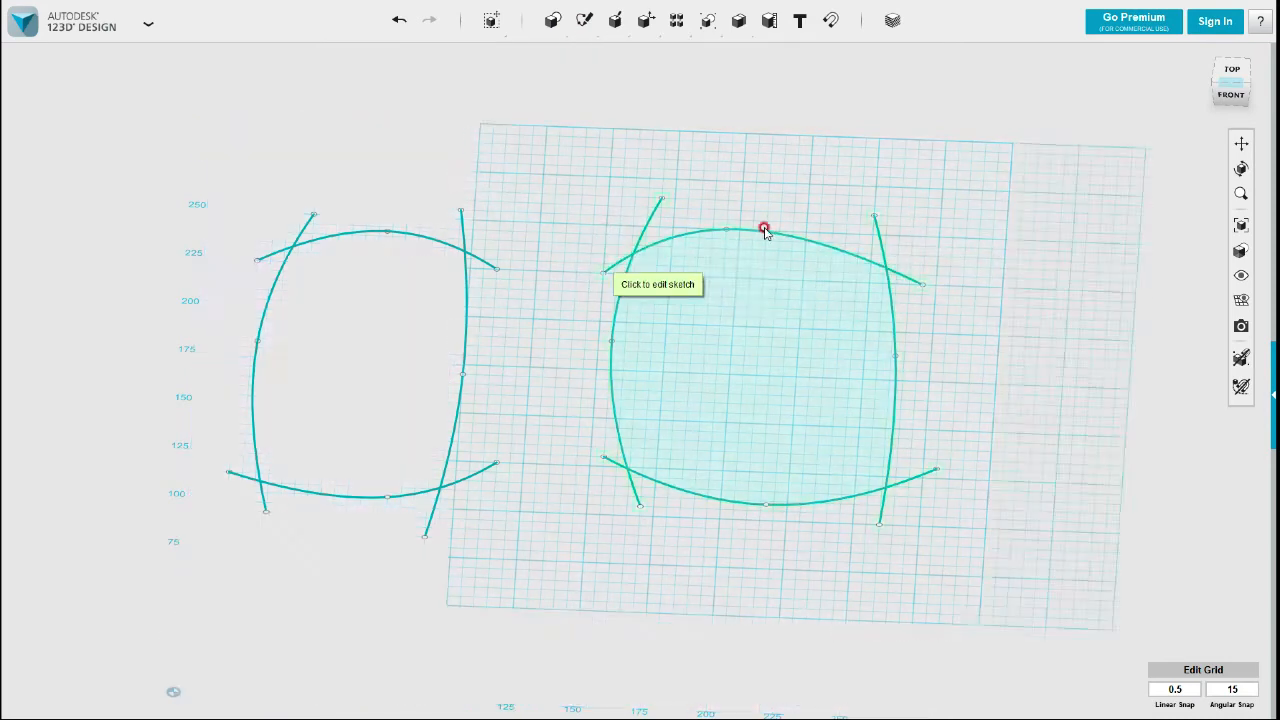
{"action": "left_click", "coordinate": [903, 280]}
{"action": "left_click", "coordinate": [1018, 260]}
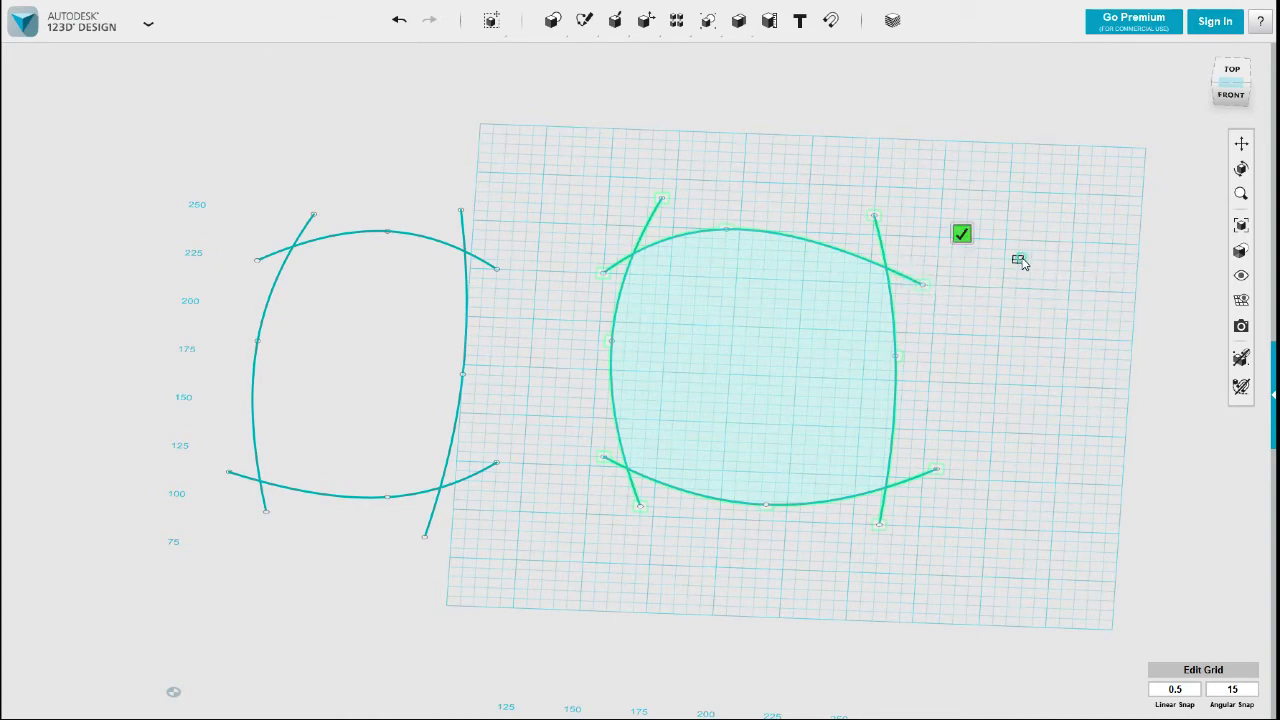
{"action": "left_click", "coordinate": [979, 359]}
{"action": "left_click", "coordinate": [1011, 528]}
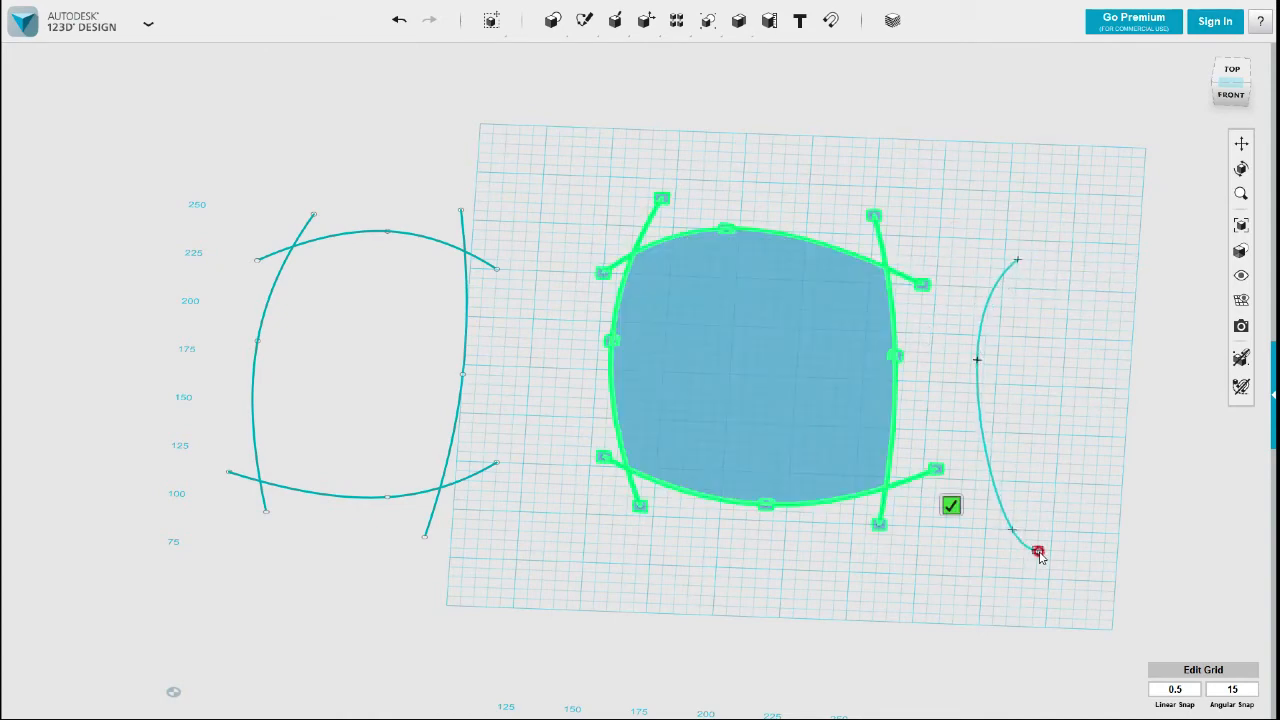
{"action": "left_click", "coordinate": [1118, 523]}
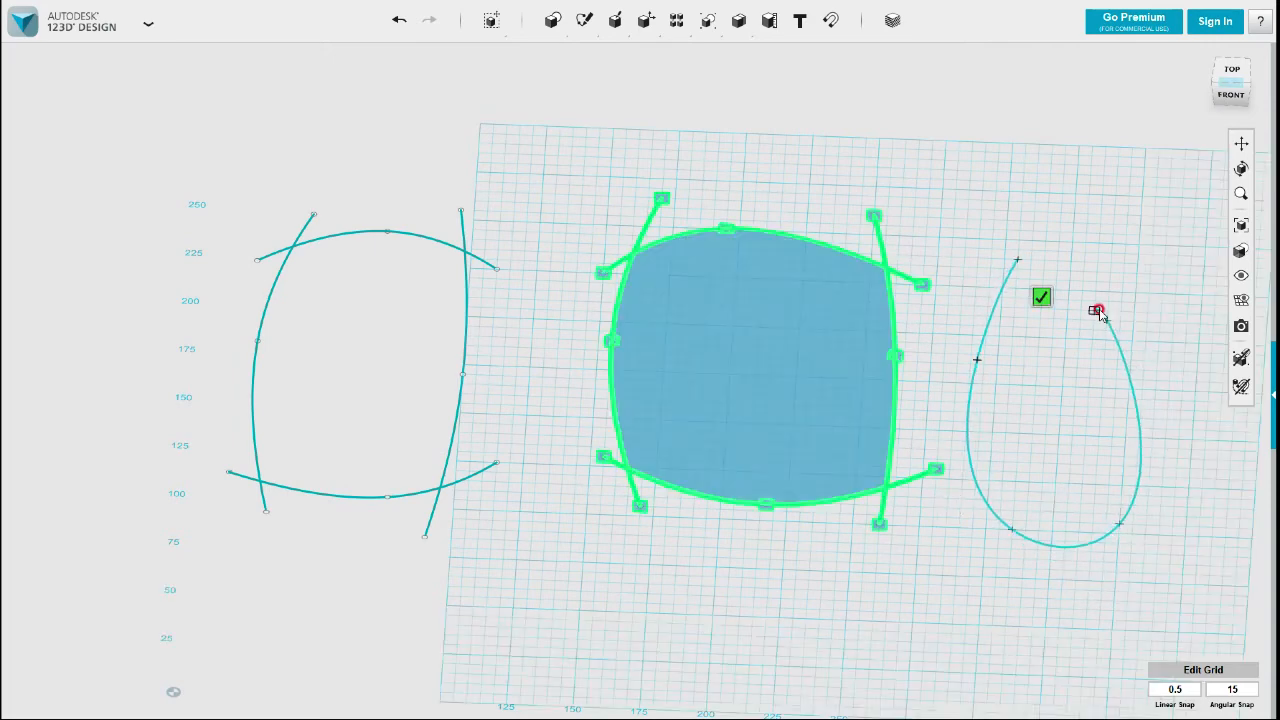
{"action": "key", "text": "Escape"}
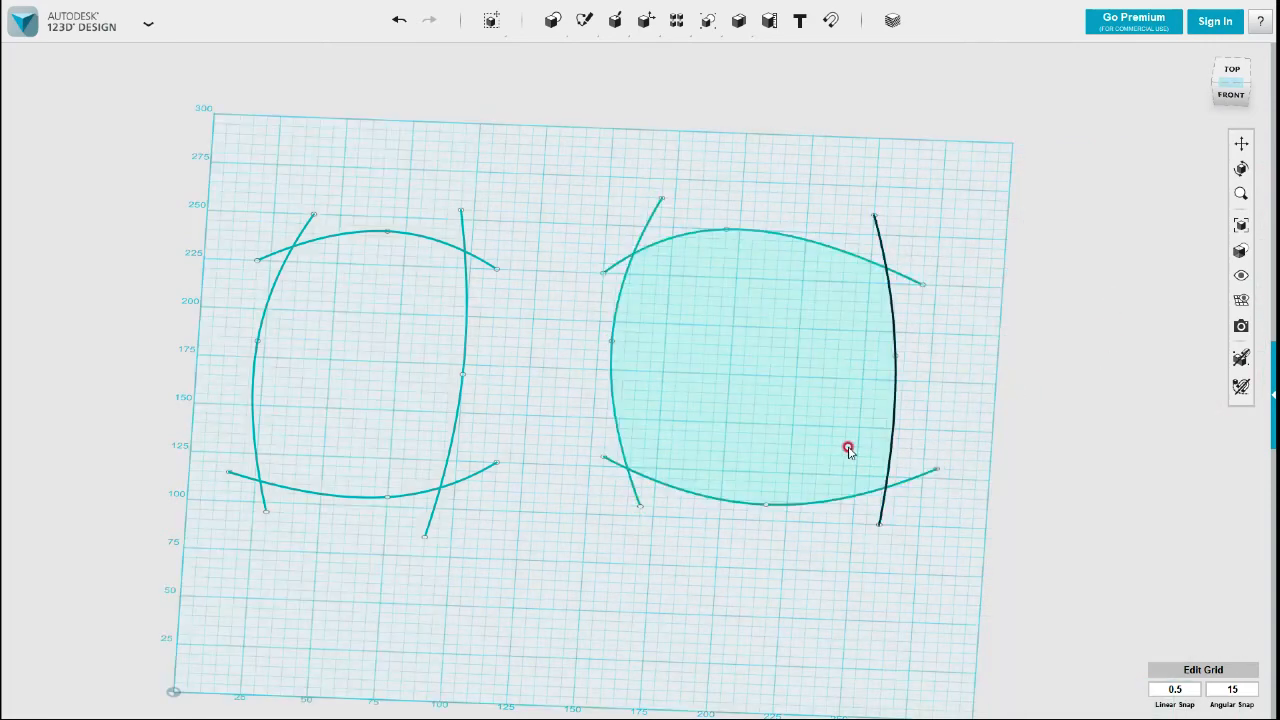
{"action": "right_click_drag", "start_coordinate": [733, 381], "coordinate": [737, 357]}
{"action": "left_click_drag", "start_coordinate": [943, 528], "coordinate": [900, 460]}
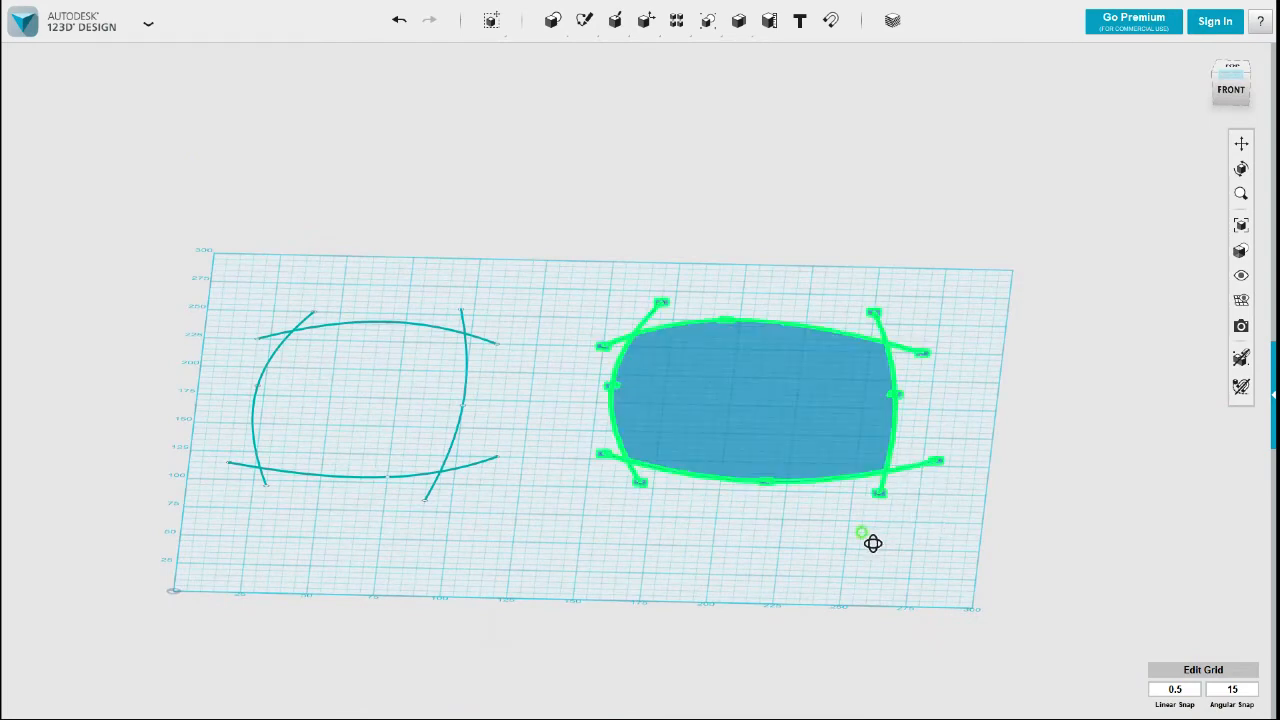
{"action": "right_click_drag", "start_coordinate": [871, 537], "coordinate": [858, 560]}
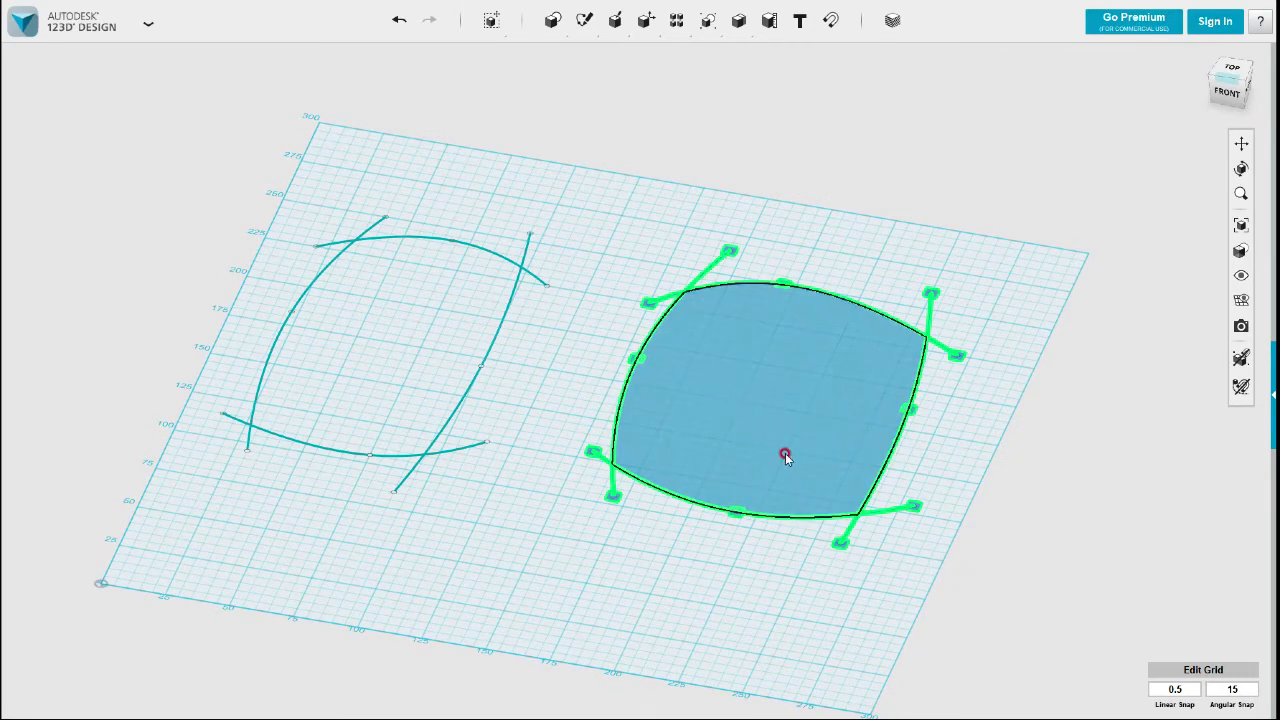
{"action": "left_click", "coordinate": [745, 577]}
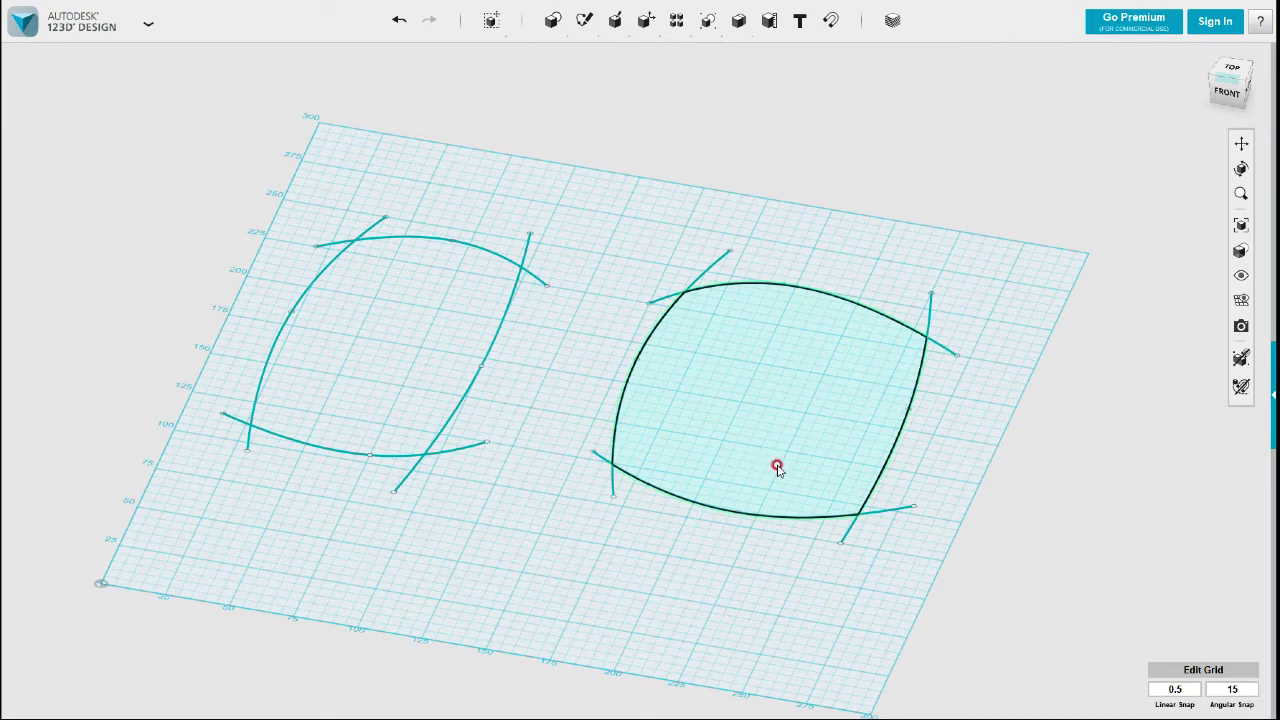
{"action": "right_click_drag", "start_coordinate": [712, 566], "coordinate": [692, 568]}
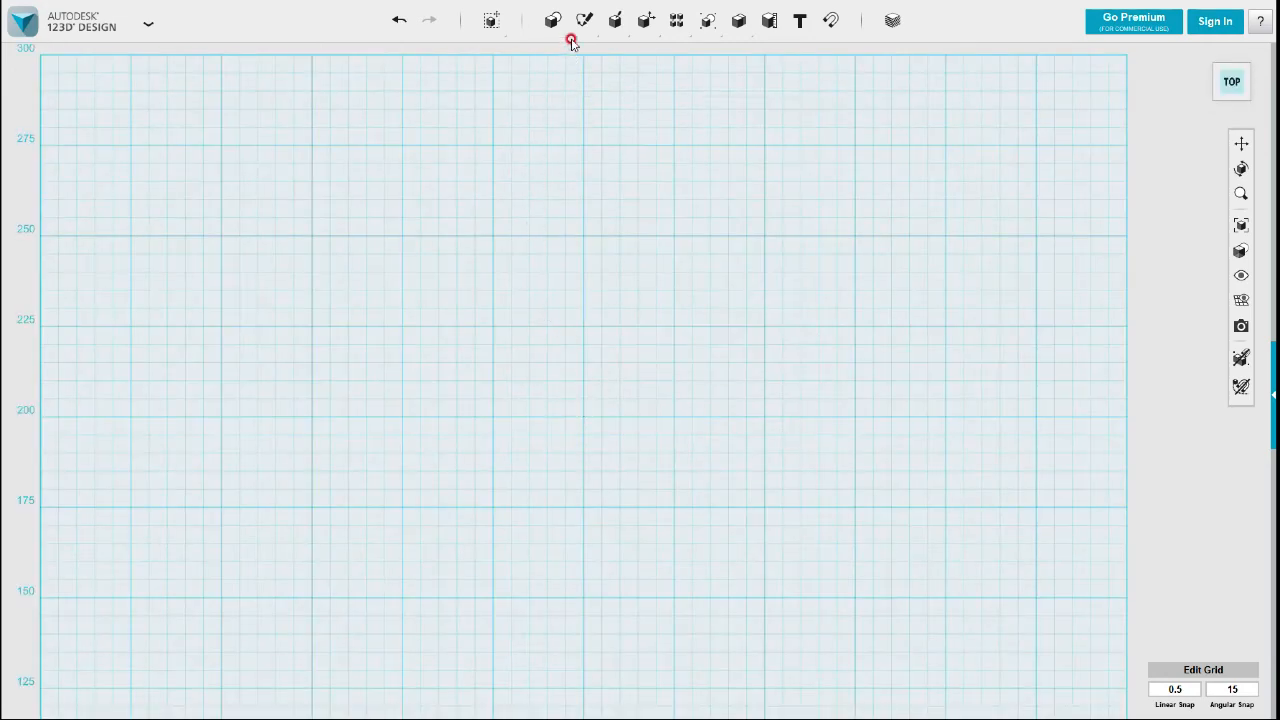
Step: Sketch a closed, irregular 12-point spline on the empty grid, about 120 grid units wide and tall, and finish the sketch
{"action": "mouse_move", "coordinate": [578, 38]}
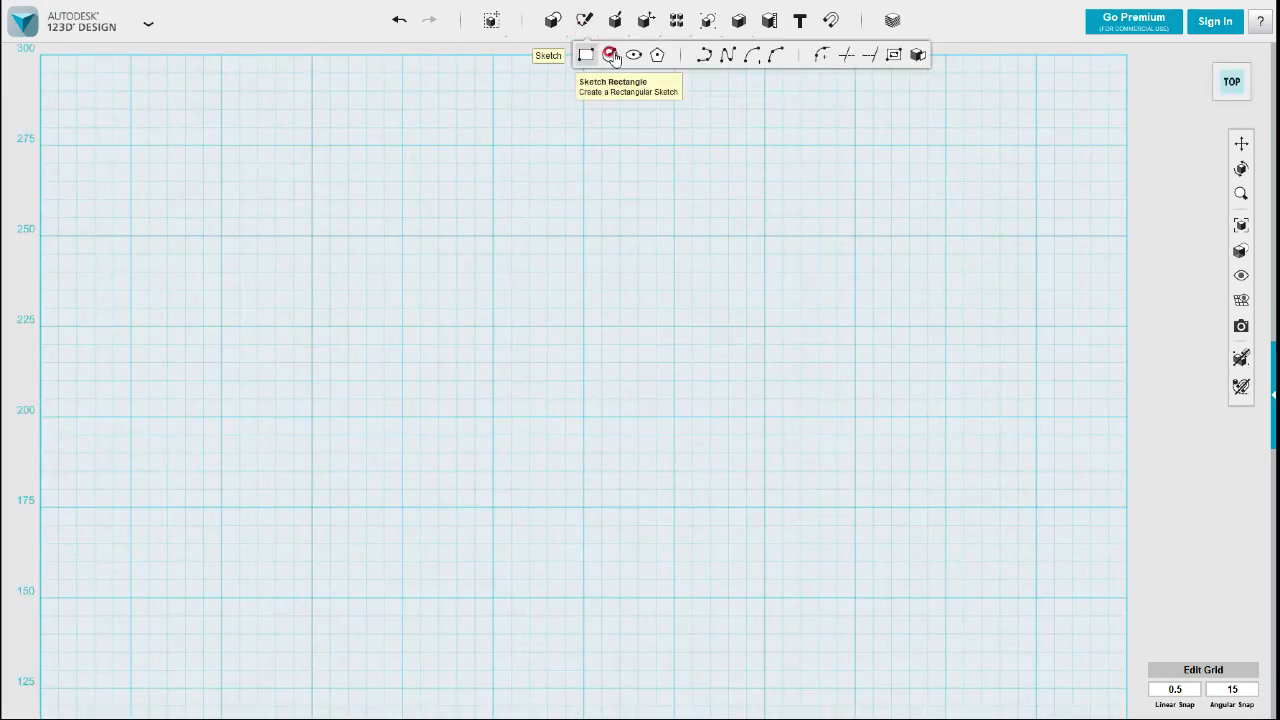
{"action": "left_click", "coordinate": [727, 56]}
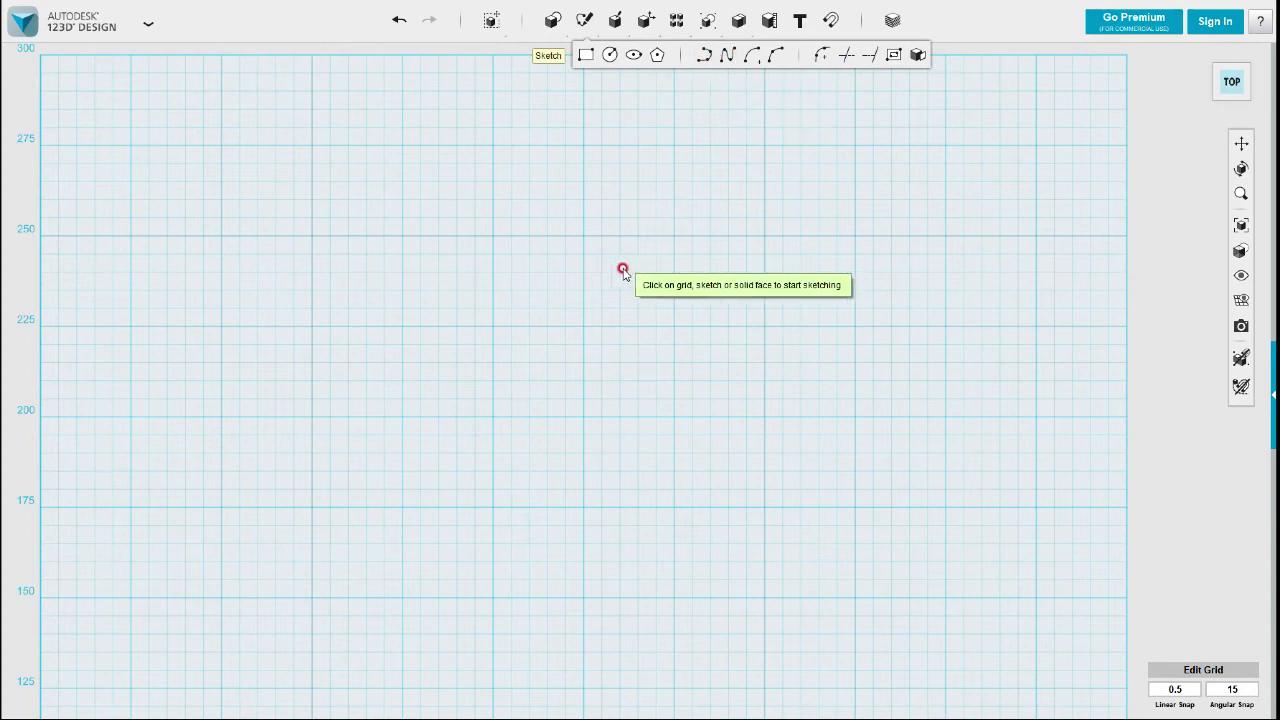
{"action": "left_click", "coordinate": [675, 240]}
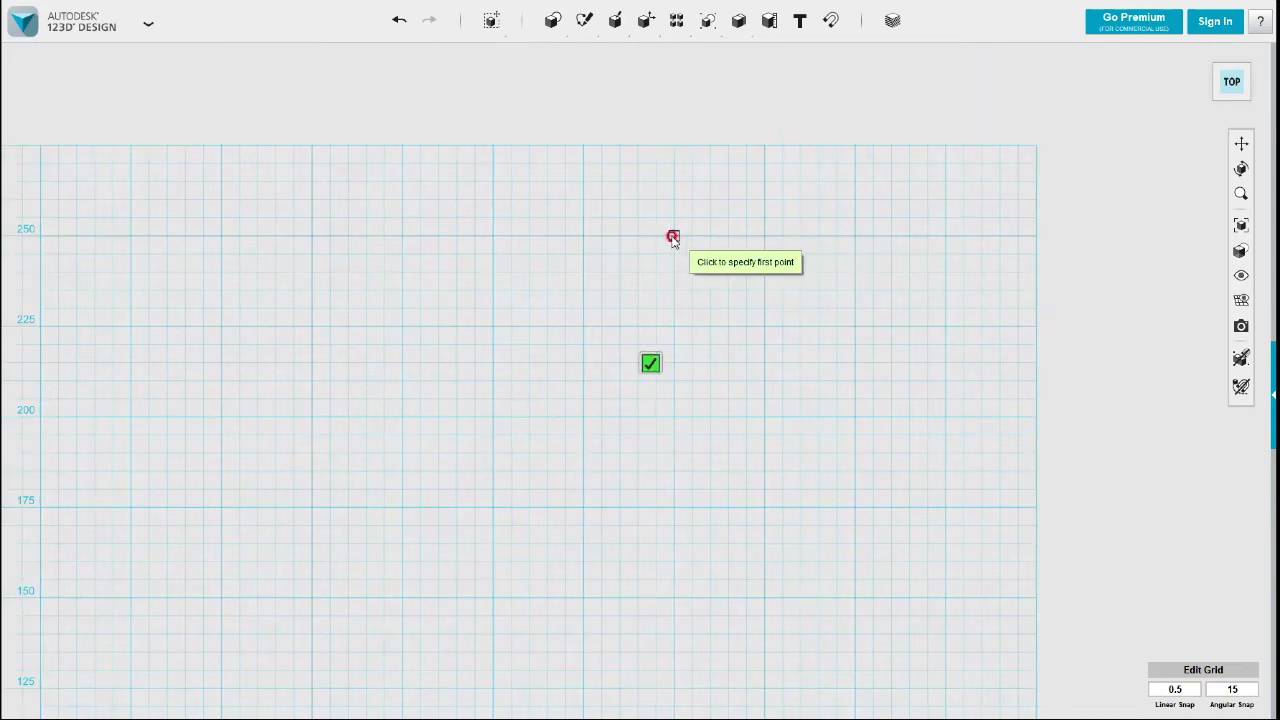
{"action": "left_click", "coordinate": [673, 238]}
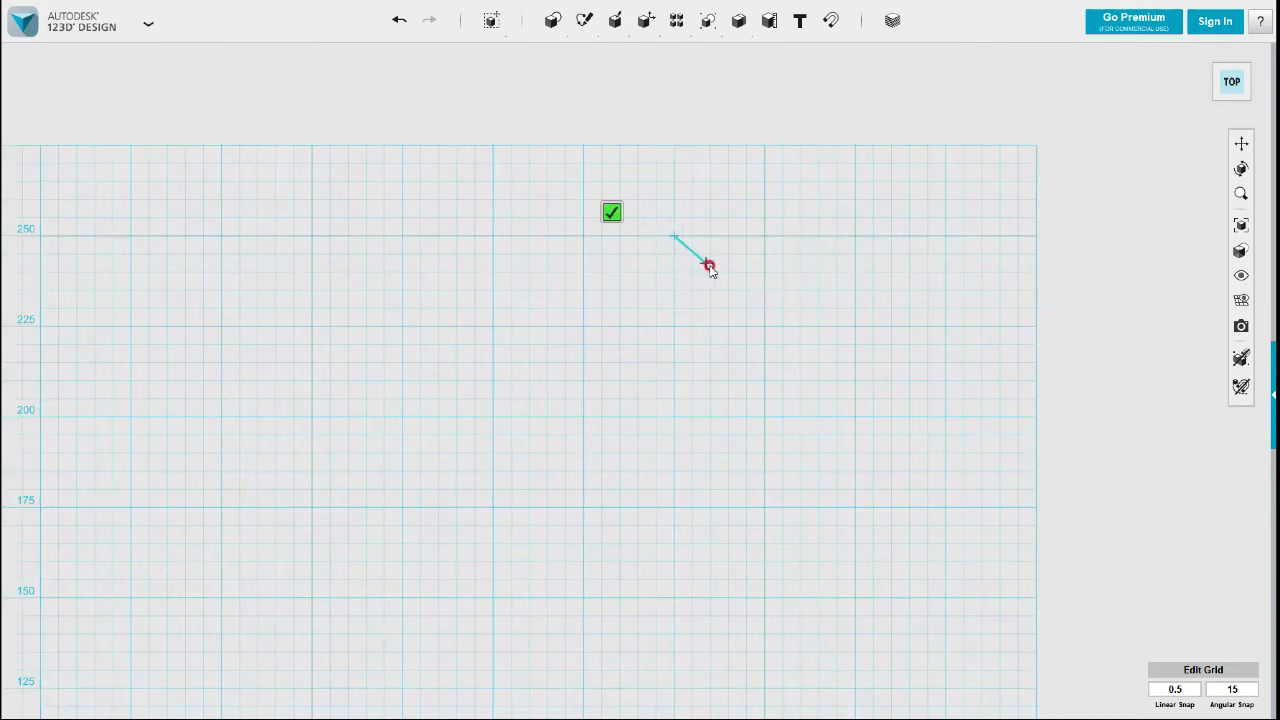
{"action": "left_click", "coordinate": [766, 327]}
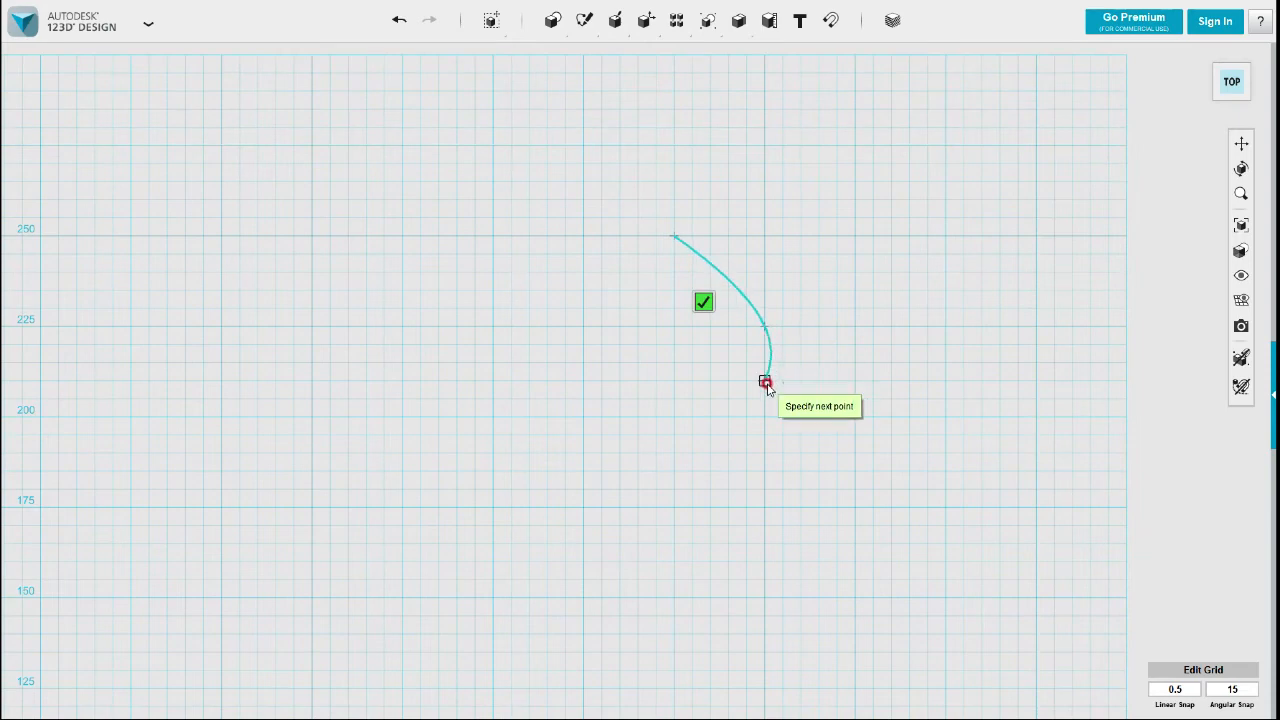
{"action": "left_click", "coordinate": [676, 418]}
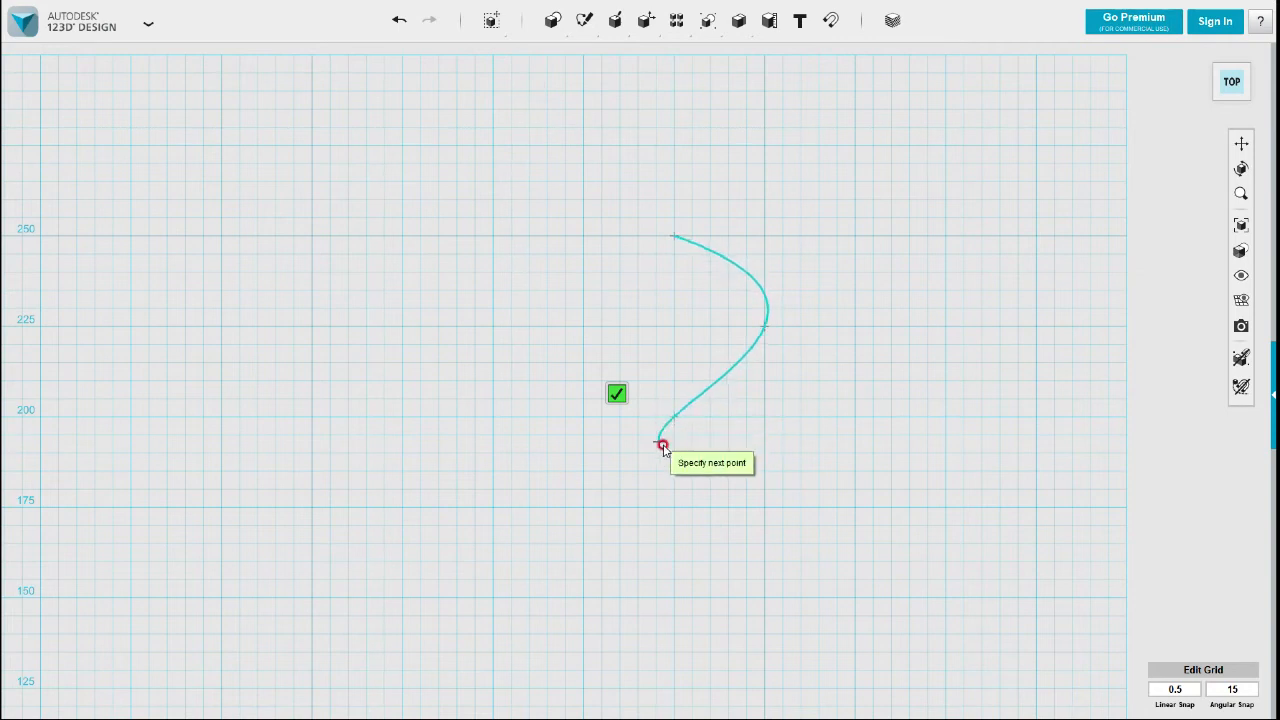
{"action": "left_click", "coordinate": [620, 506]}
{"action": "left_click", "coordinate": [584, 598]}
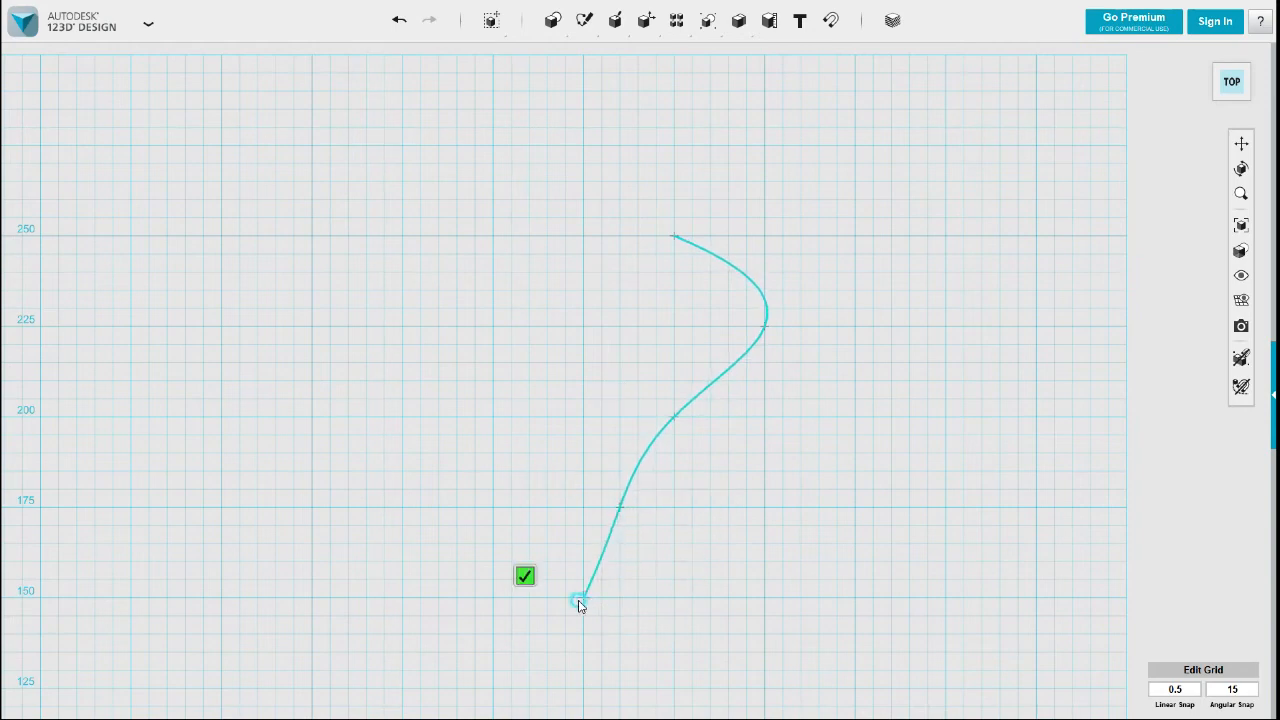
{"action": "left_click", "coordinate": [403, 507]}
{"action": "left_click", "coordinate": [367, 416]}
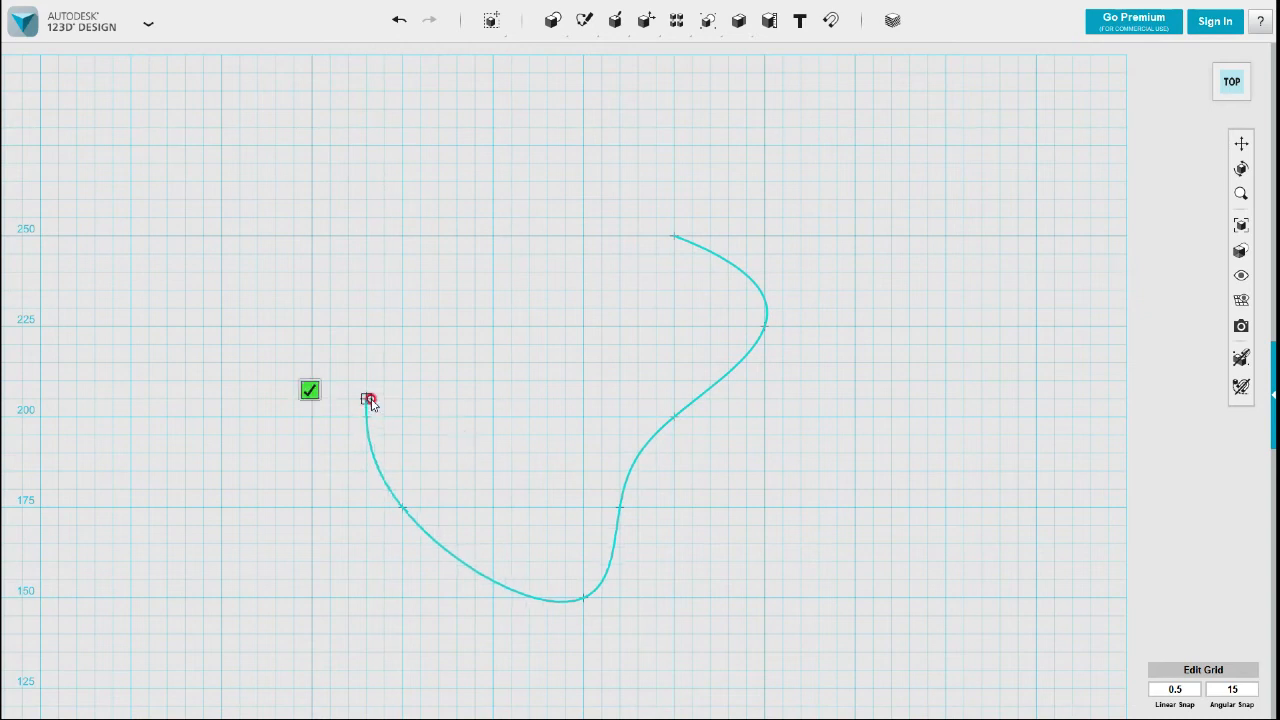
{"action": "left_click", "coordinate": [330, 327]}
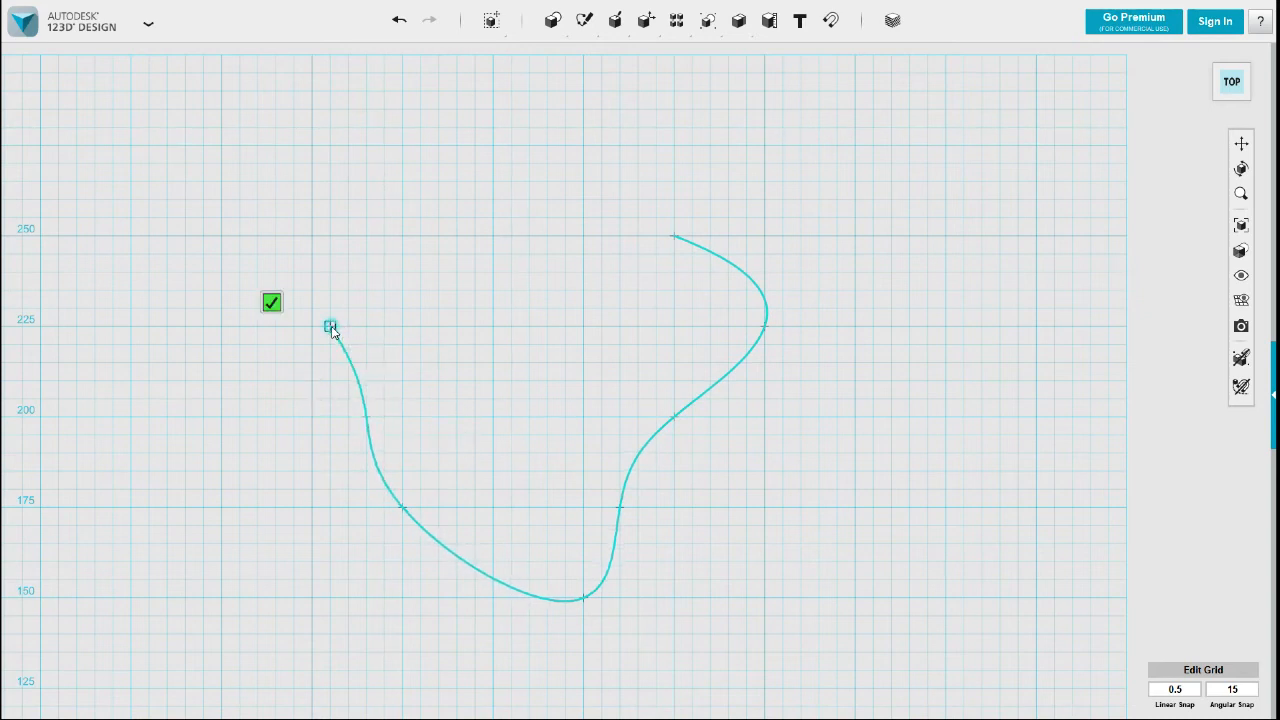
{"action": "left_click", "coordinate": [400, 271]}
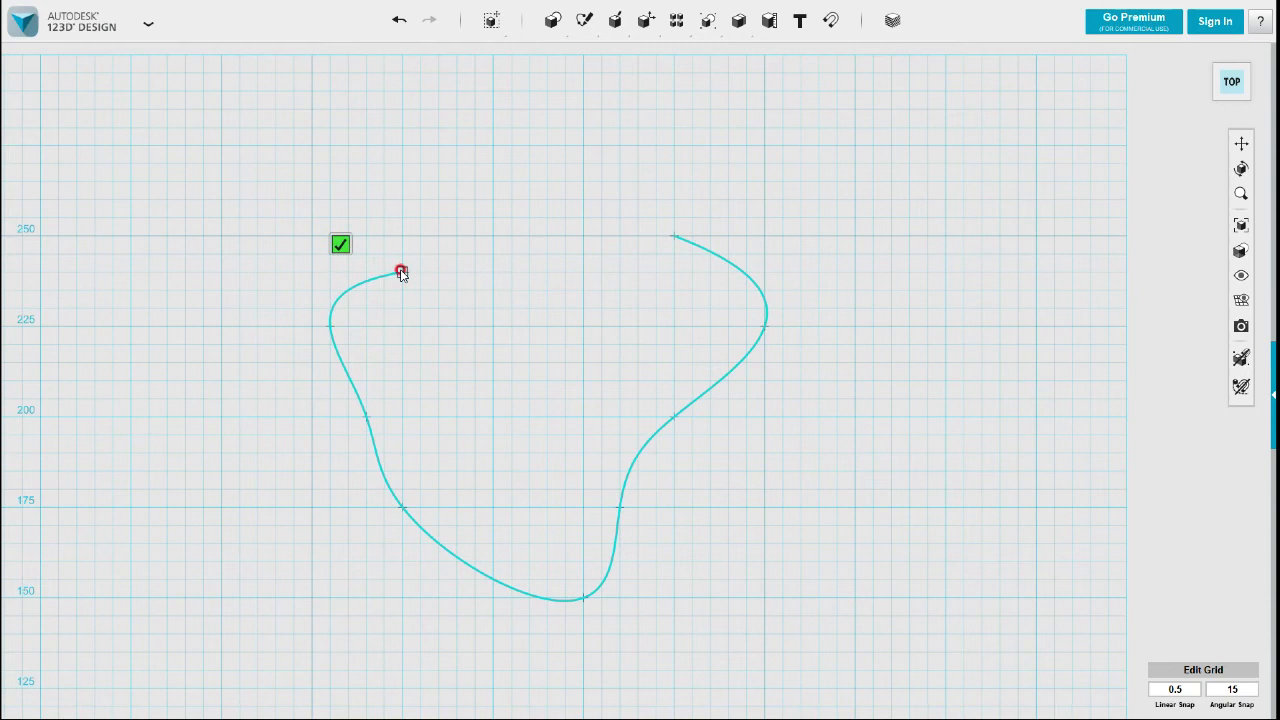
{"action": "left_click", "coordinate": [456, 200]}
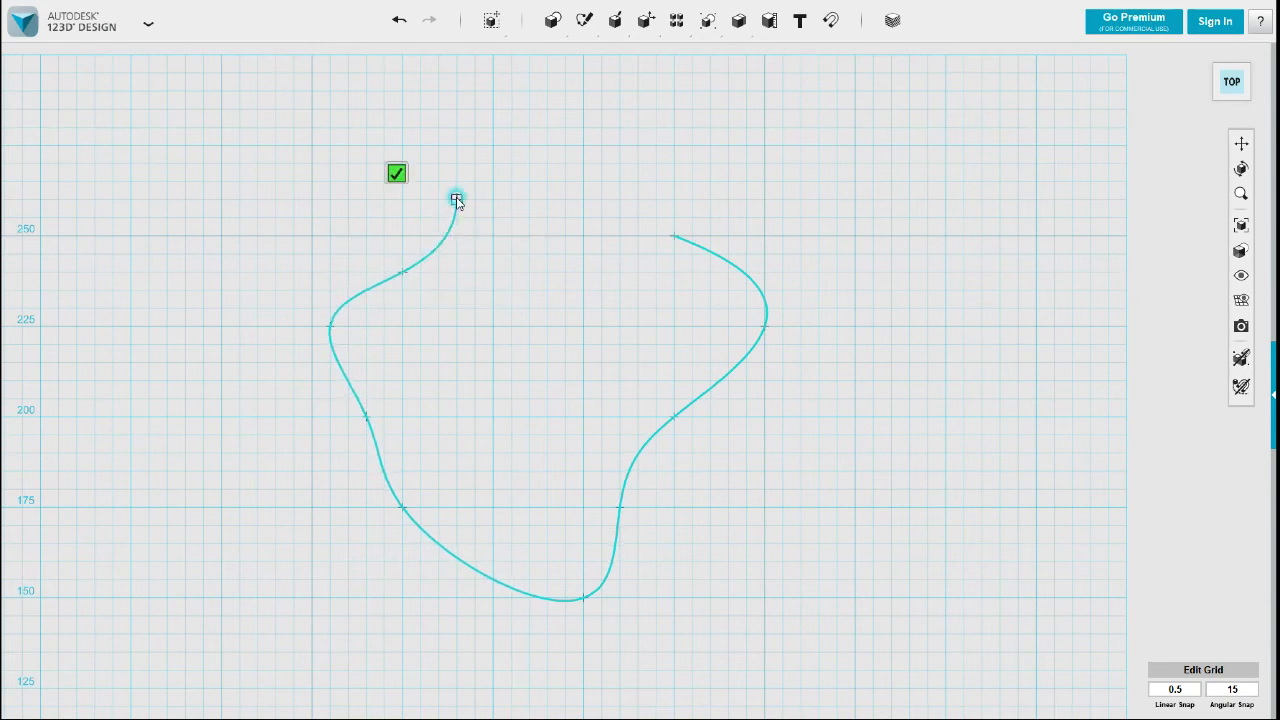
{"action": "left_click", "coordinate": [547, 163]}
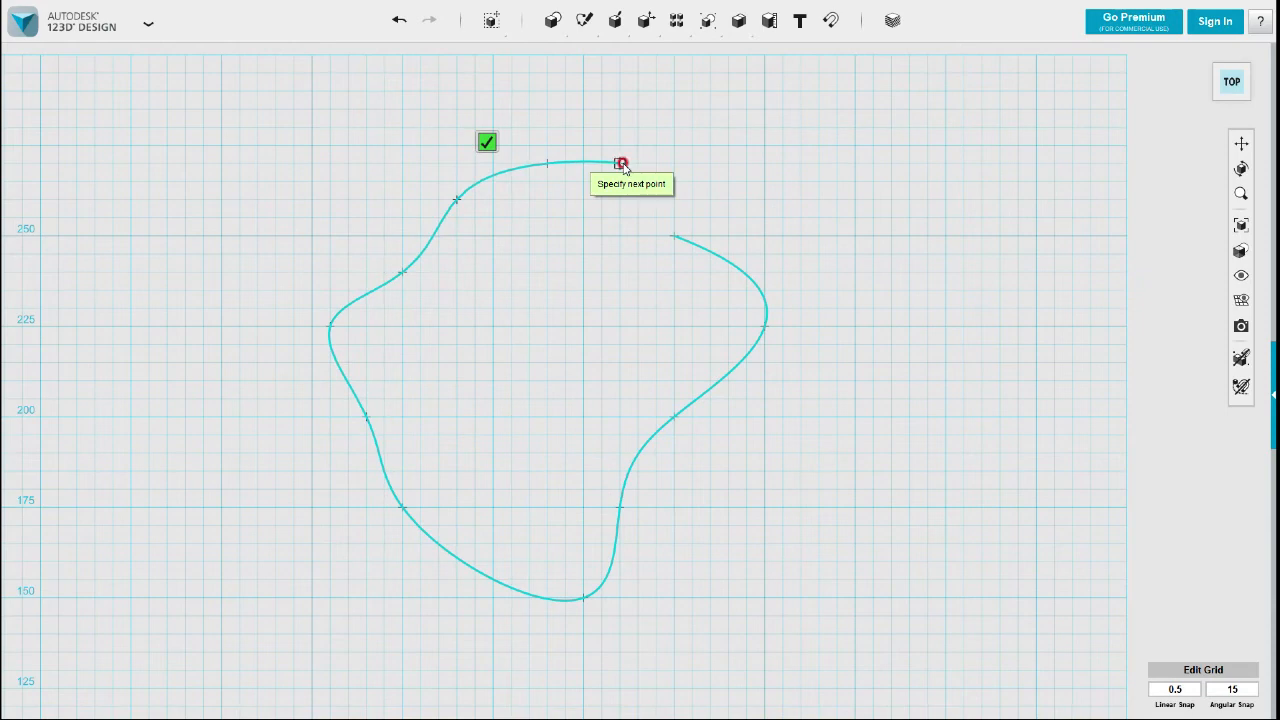
{"action": "left_click", "coordinate": [636, 199]}
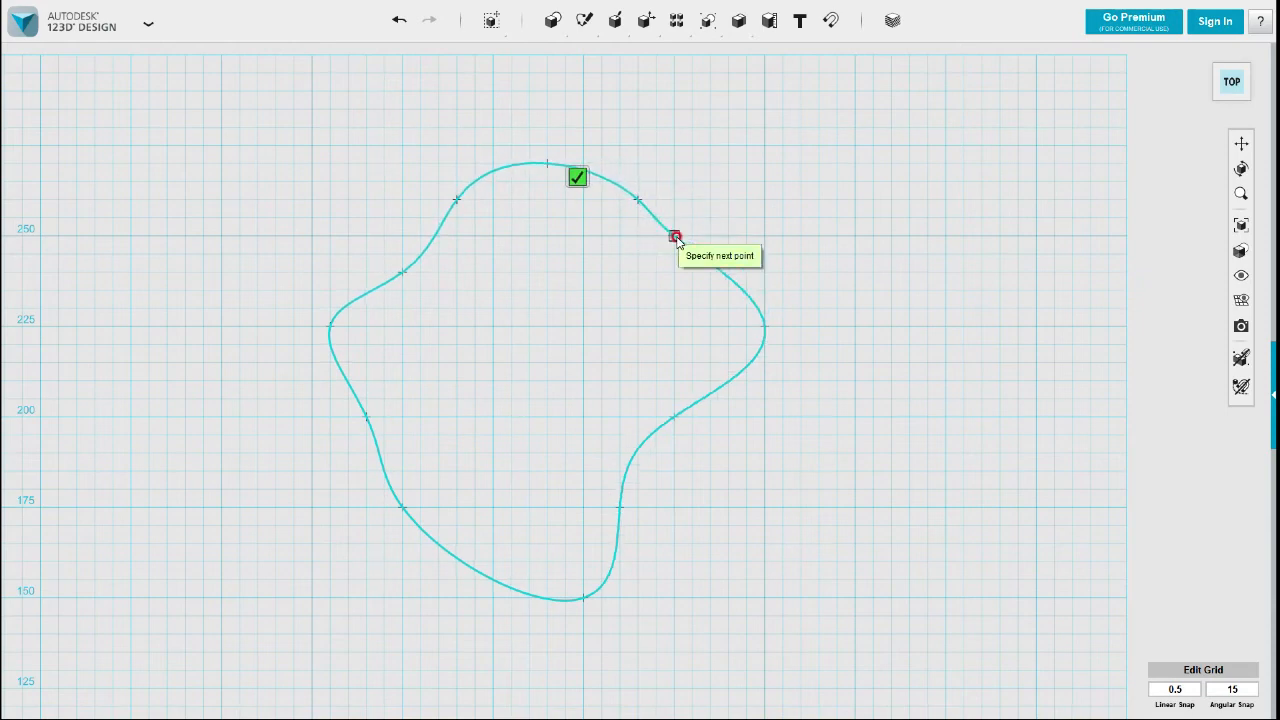
{"action": "left_click", "coordinate": [667, 235]}
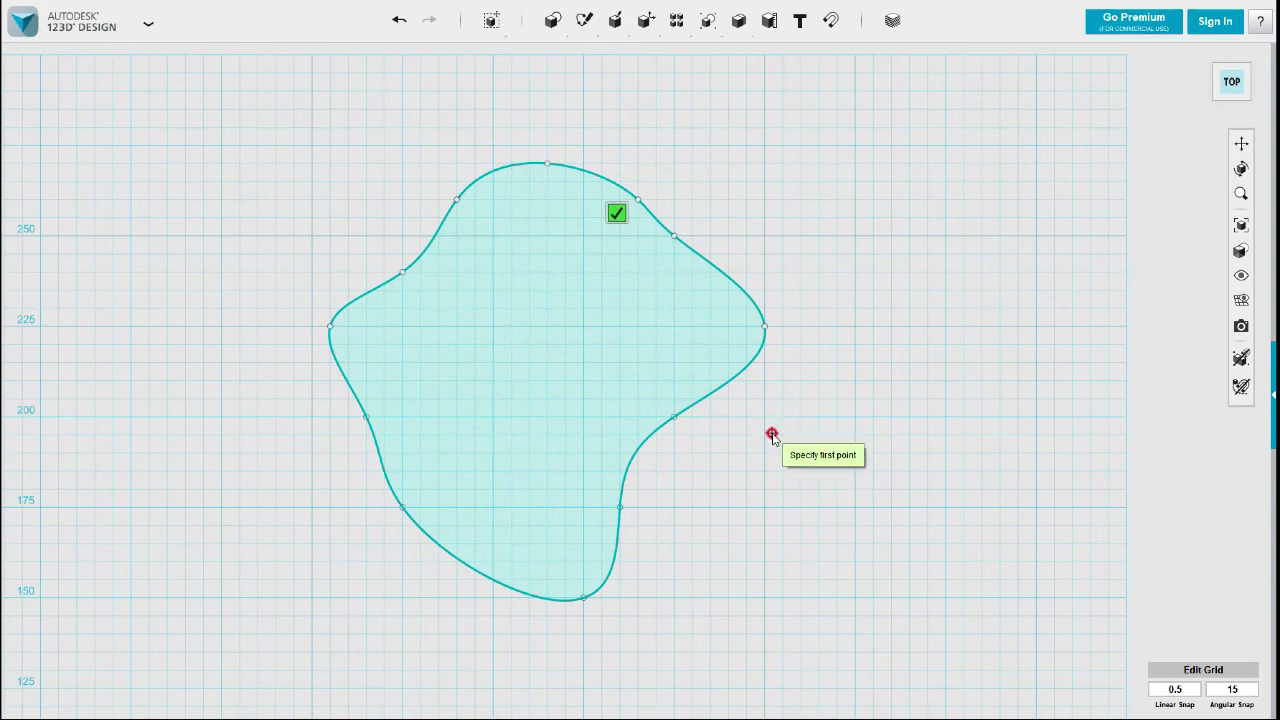
{"action": "left_click", "coordinate": [617, 215]}
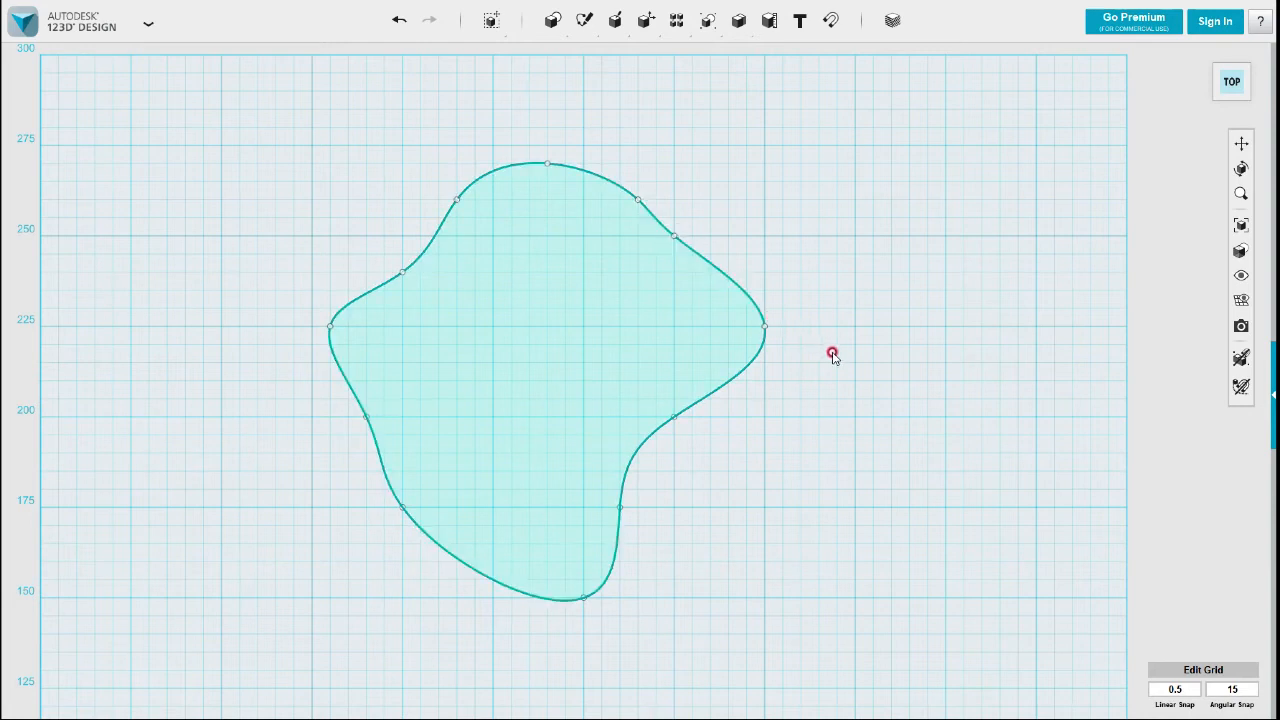
Step: Align the tangent handles at the spline's rightmost point vertically and lengthen them to make the bulge rounder
{"action": "left_click", "coordinate": [764, 326]}
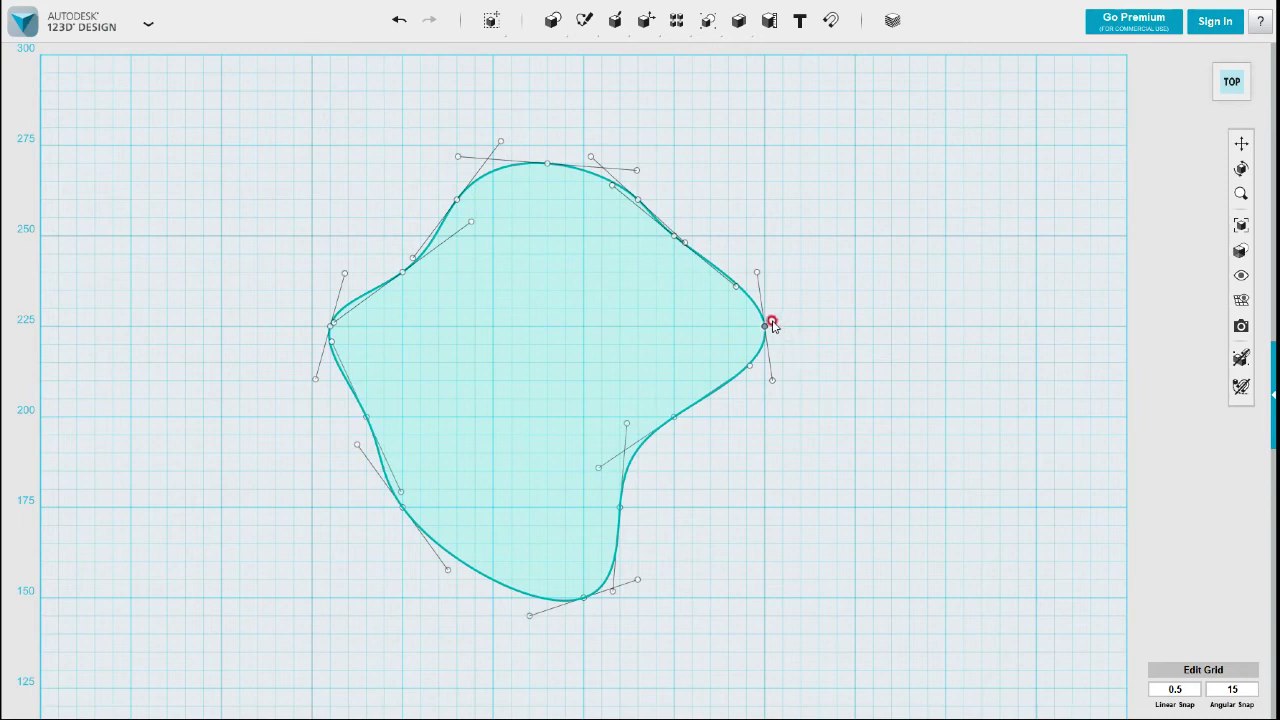
{"action": "mouse_move", "coordinate": [757, 272]}
{"action": "left_mouse_down"}
{"action": "mouse_move", "coordinate": [764, 235]}
{"action": "mouse_move", "coordinate": [765, 253]}
{"action": "left_mouse_up"}
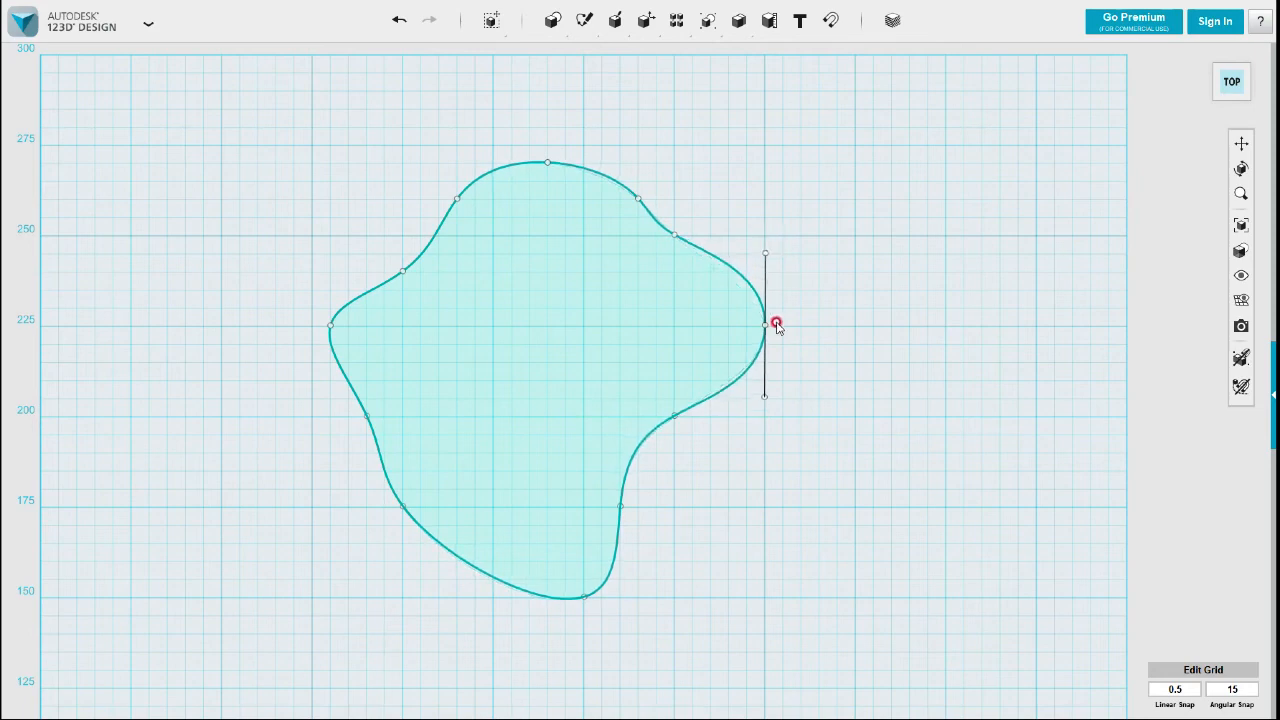
{"action": "mouse_move", "coordinate": [765, 398]}
{"action": "left_mouse_down"}
{"action": "mouse_move", "coordinate": [766, 442]}
{"action": "mouse_move", "coordinate": [766, 397]}
{"action": "mouse_move", "coordinate": [766, 412]}
{"action": "left_mouse_up"}
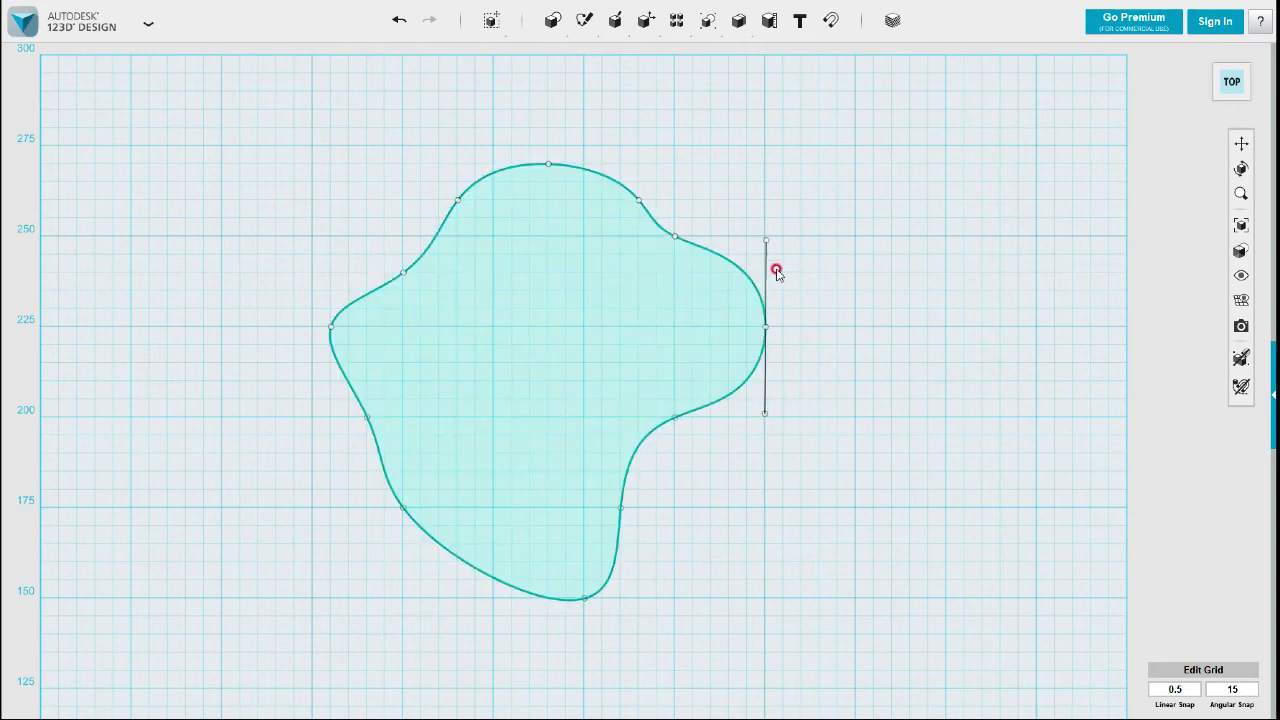
Step: Reposition the fit points around the spline's upper right, top and upper left to smooth its outline
{"action": "left_click", "coordinate": [675, 239]}
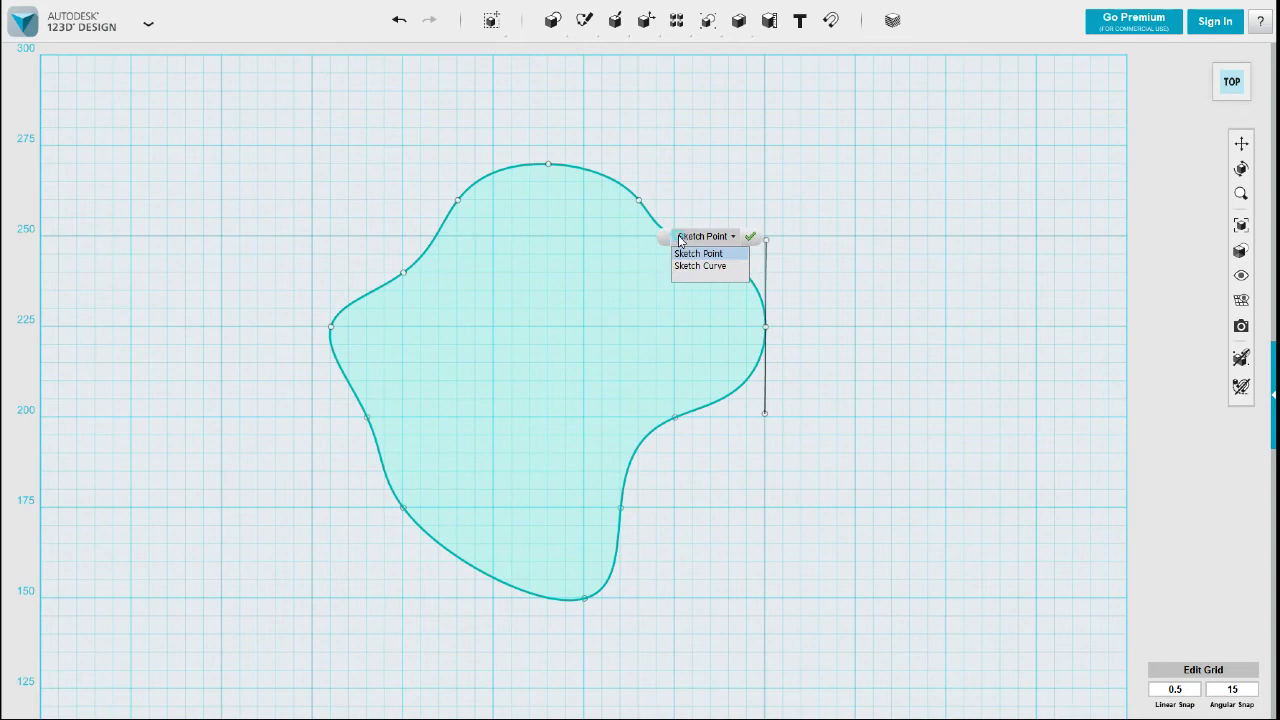
{"action": "left_click", "coordinate": [694, 216]}
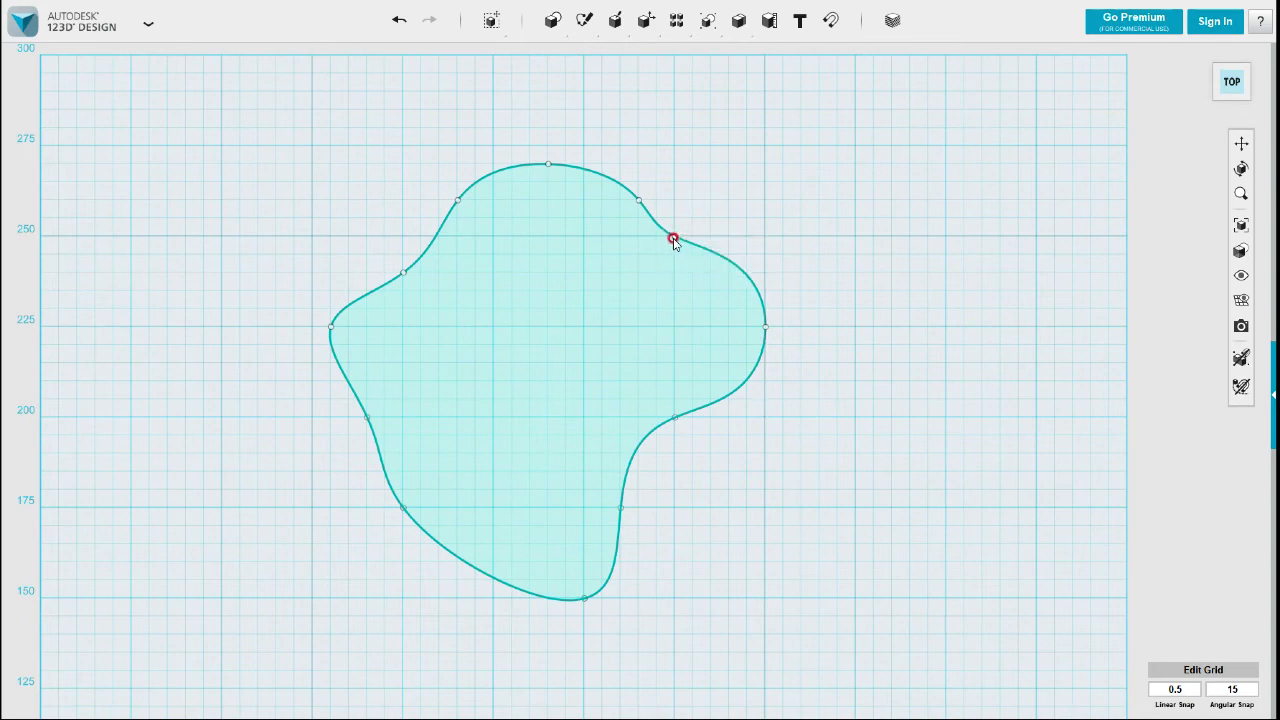
{"action": "left_click_drag", "start_coordinate": [675, 239], "coordinate": [707, 229]}
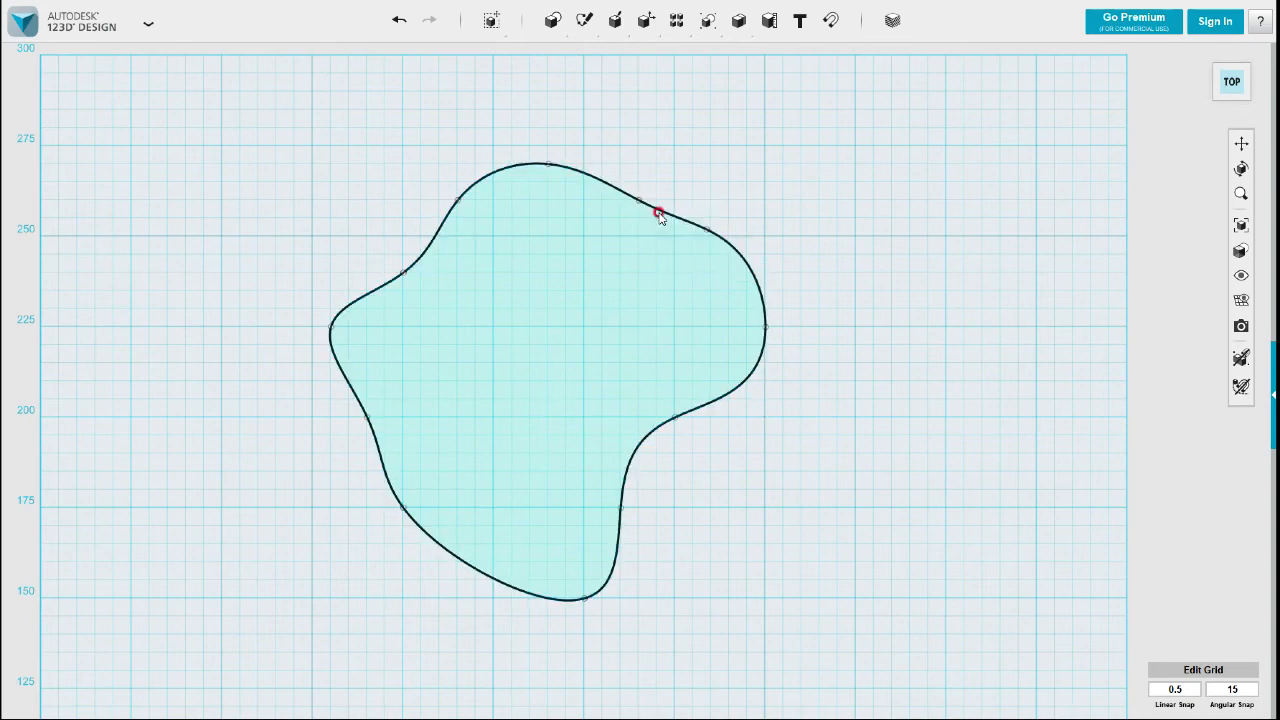
{"action": "left_click_drag", "start_coordinate": [640, 203], "coordinate": [629, 168]}
{"action": "left_click_drag", "start_coordinate": [541, 166], "coordinate": [521, 158]}
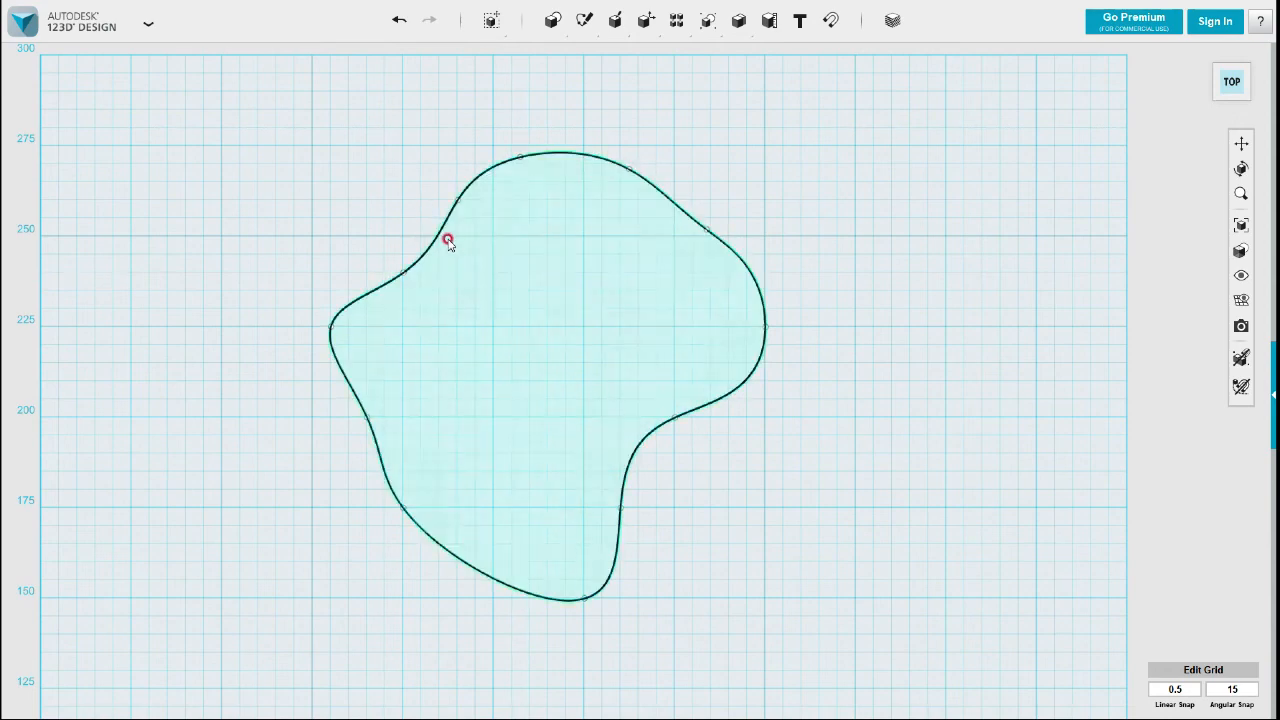
{"action": "left_click_drag", "start_coordinate": [404, 270], "coordinate": [396, 254]}
{"action": "left_click_drag", "start_coordinate": [331, 327], "coordinate": [340, 344]}
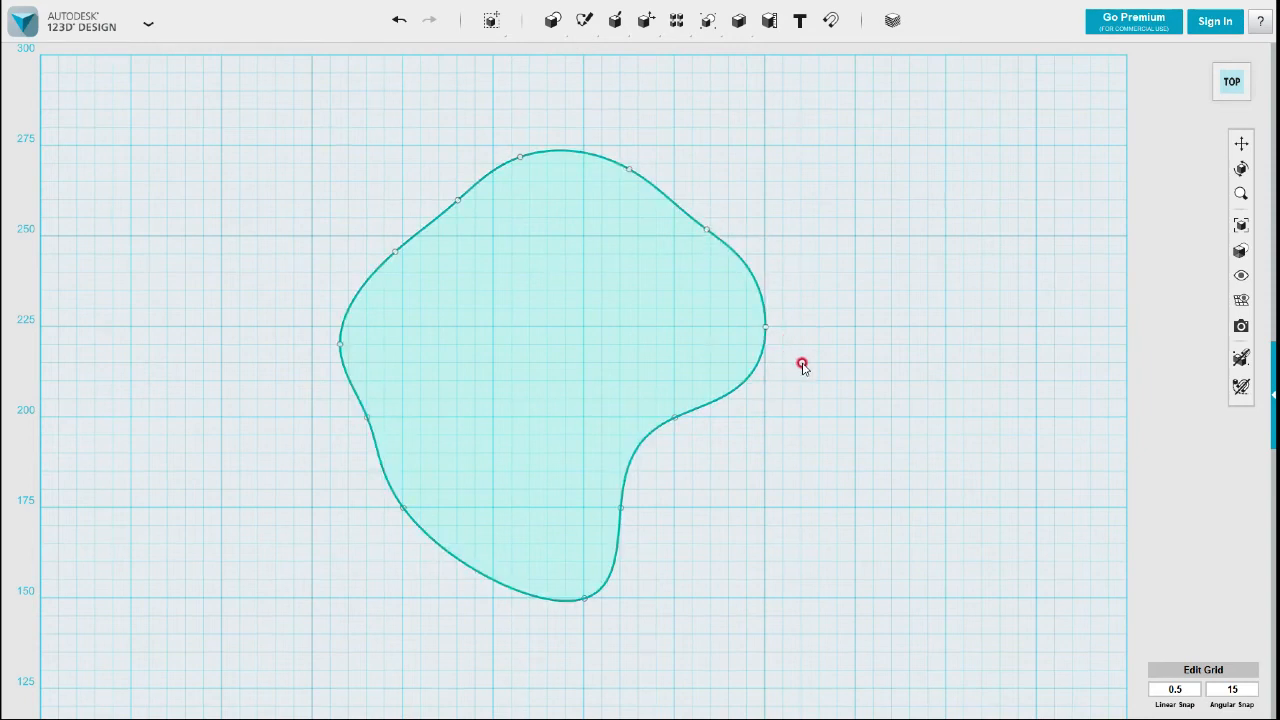
Step: Inspect the tangent handles of the rightmost point, and move the upper-right fit point slightly upward using the Sketch Point selection
{"action": "left_click", "coordinate": [765, 327]}
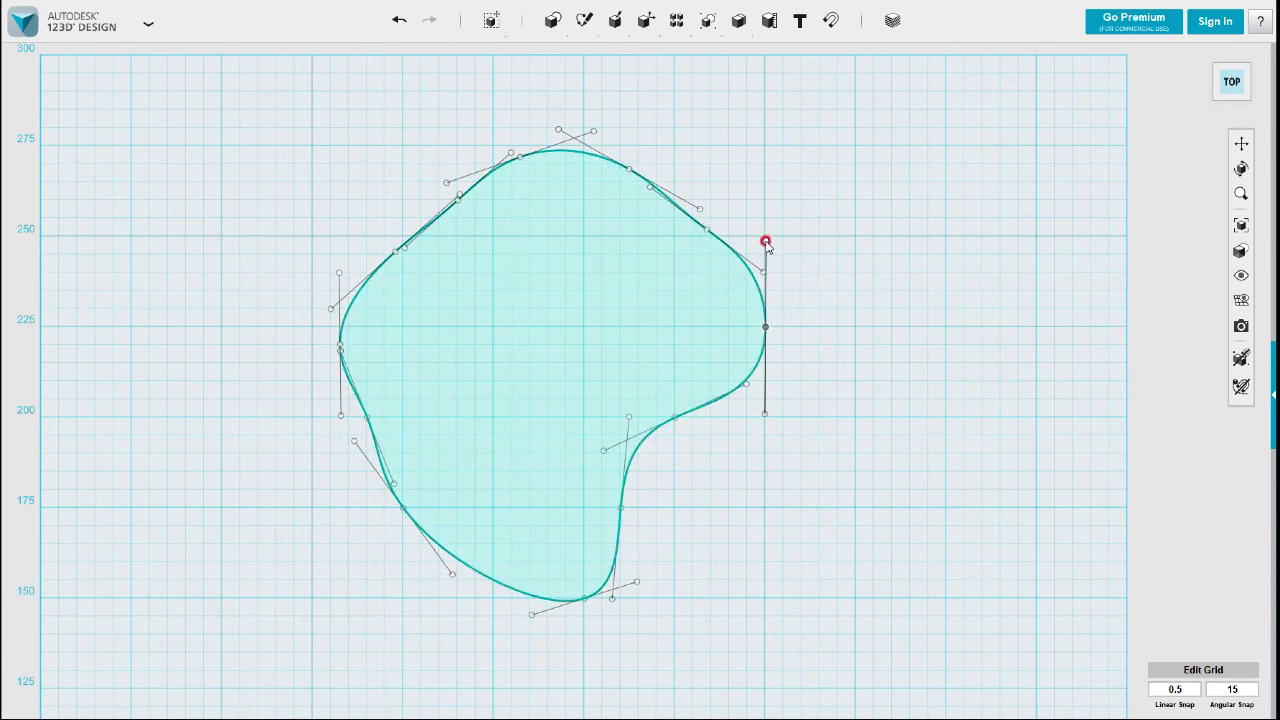
{"action": "left_click", "coordinate": [736, 229]}
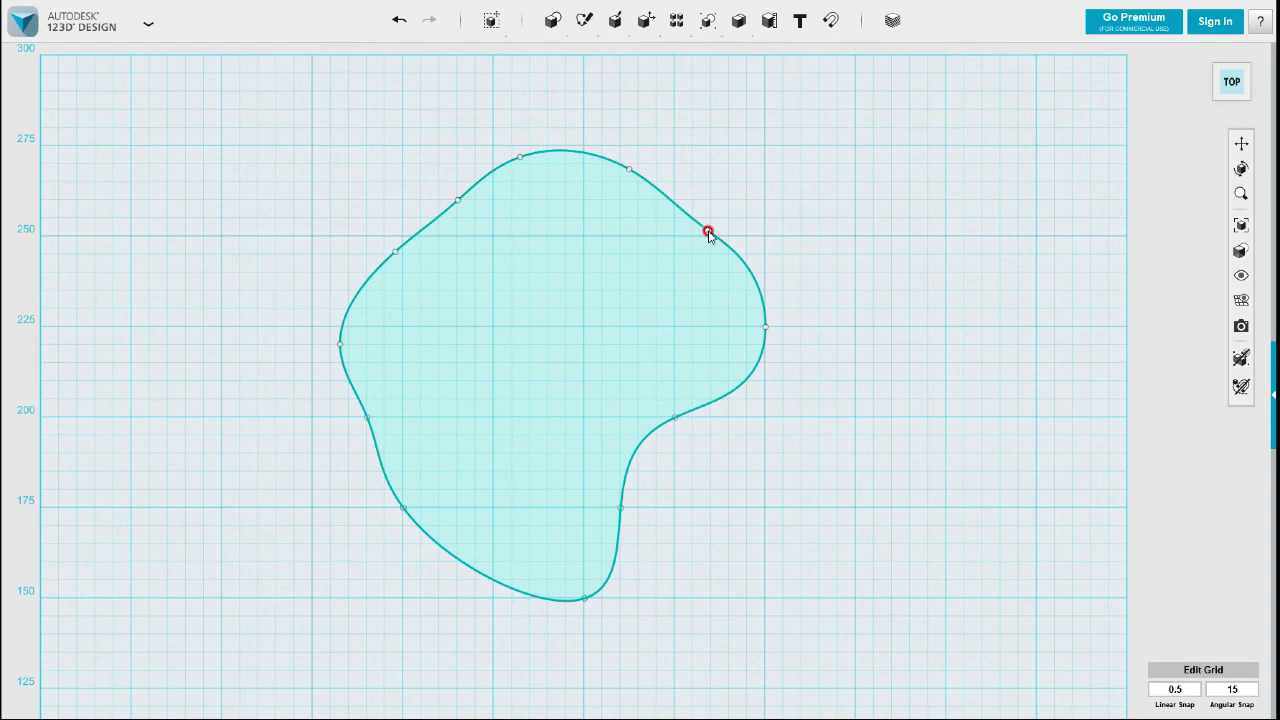
{"action": "left_click", "coordinate": [707, 231]}
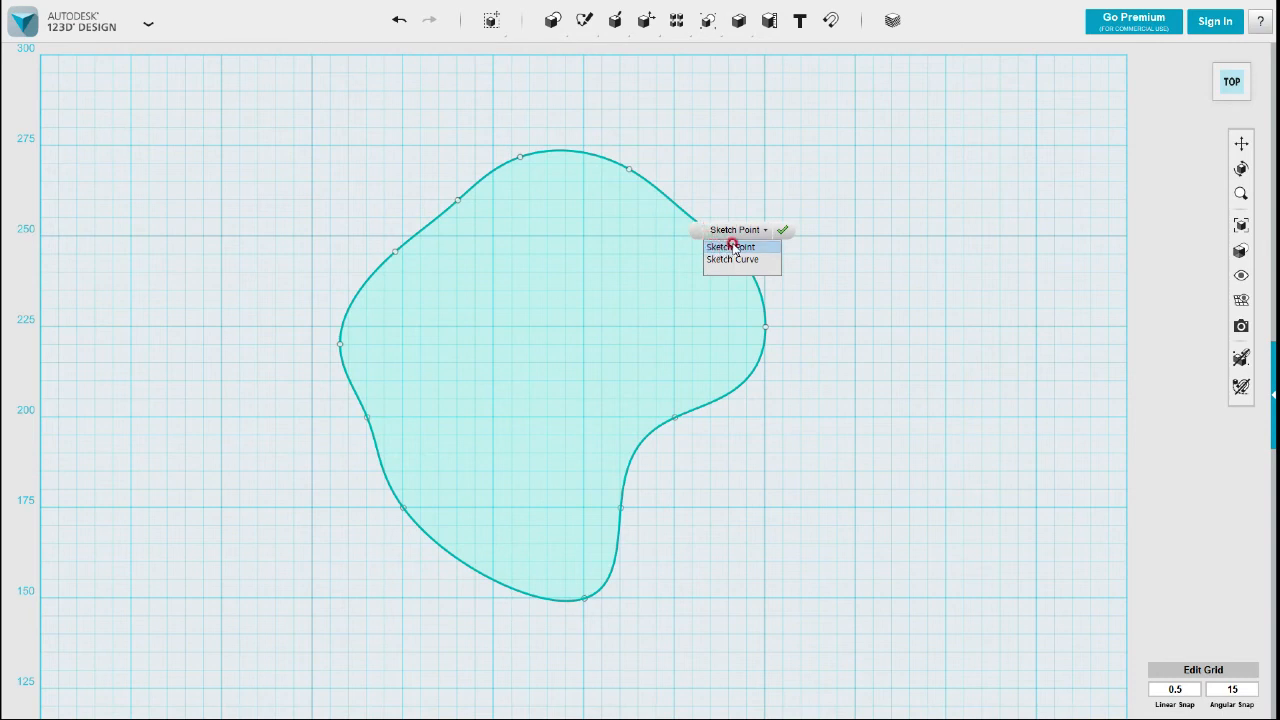
{"action": "left_click", "coordinate": [733, 246]}
{"action": "left_click", "coordinate": [708, 235]}
{"action": "left_click_drag", "start_coordinate": [707, 233], "coordinate": [702, 218]}
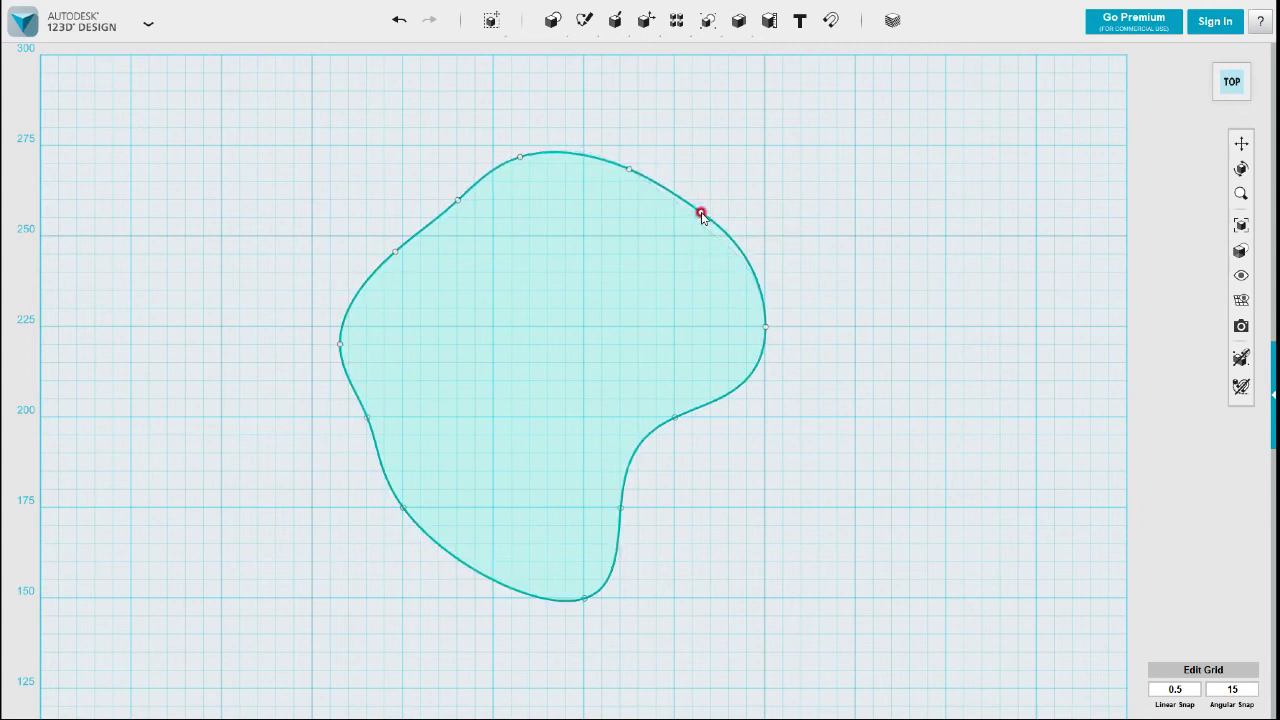
Step: Choose Sketch Curve instead of the rightmost point and move the whole spline, leaving it slightly below its original place
{"action": "left_click", "coordinate": [764, 330]}
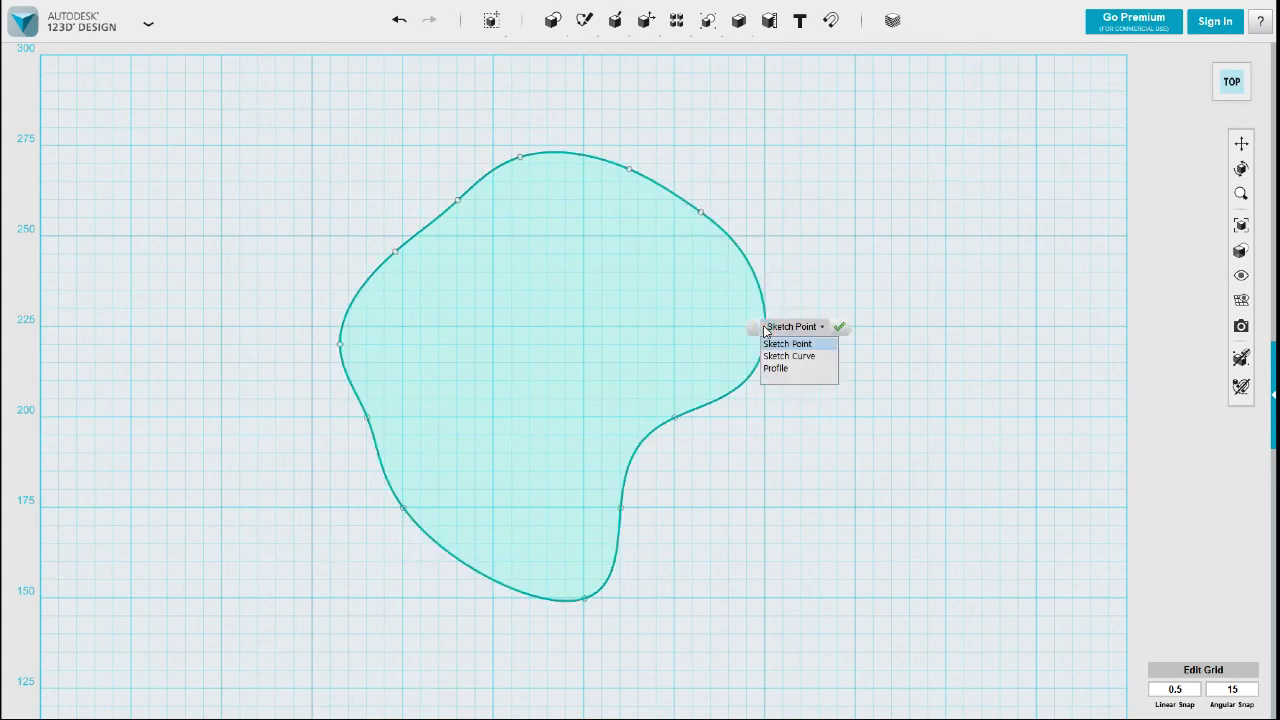
{"action": "left_click", "coordinate": [808, 356]}
{"action": "left_click", "coordinate": [808, 356]}
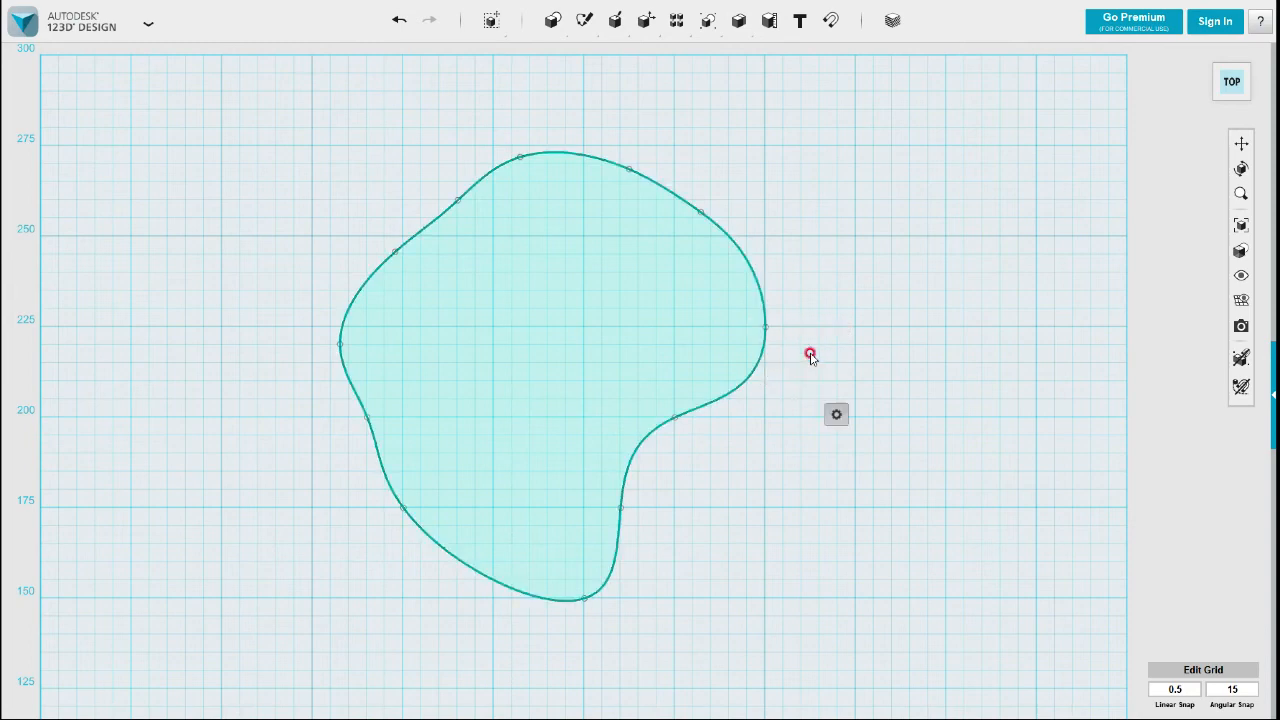
{"action": "mouse_move", "coordinate": [717, 223]}
{"action": "left_mouse_down"}
{"action": "mouse_move", "coordinate": [749, 231]}
{"action": "mouse_move", "coordinate": [733, 250]}
{"action": "mouse_move", "coordinate": [694, 229]}
{"action": "left_mouse_up"}
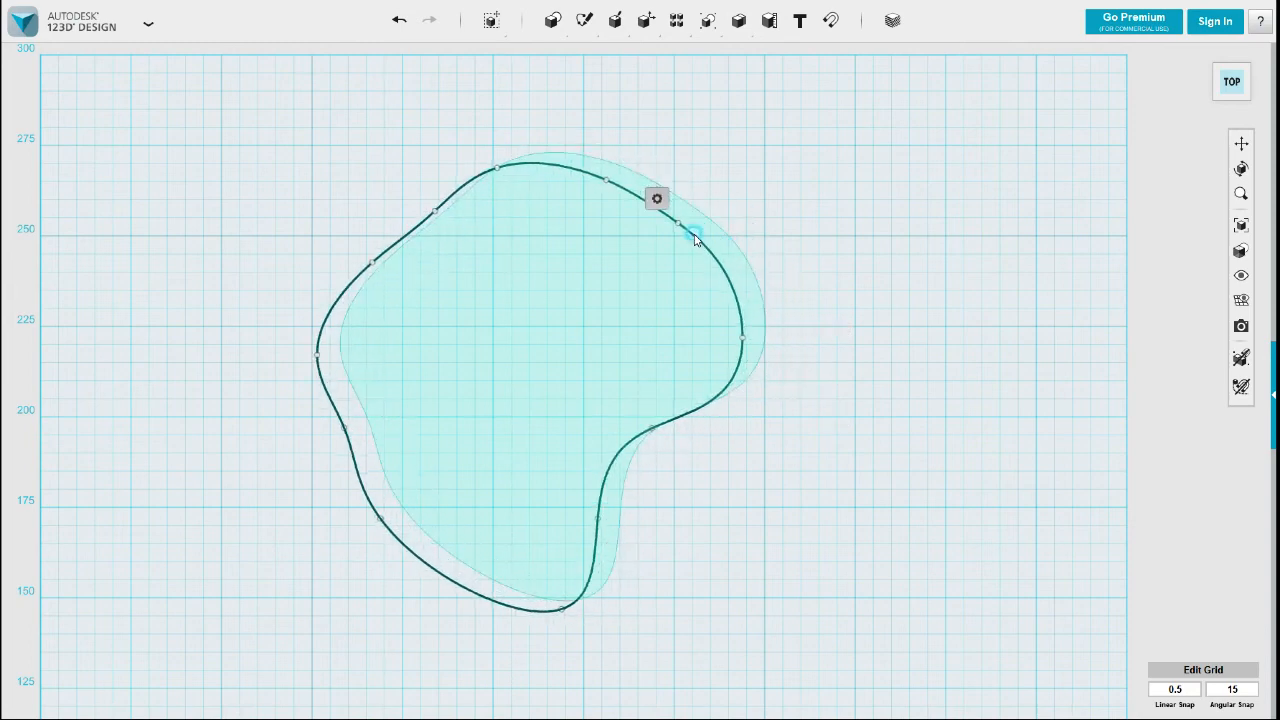
{"action": "key", "text": "ctrl+z"}
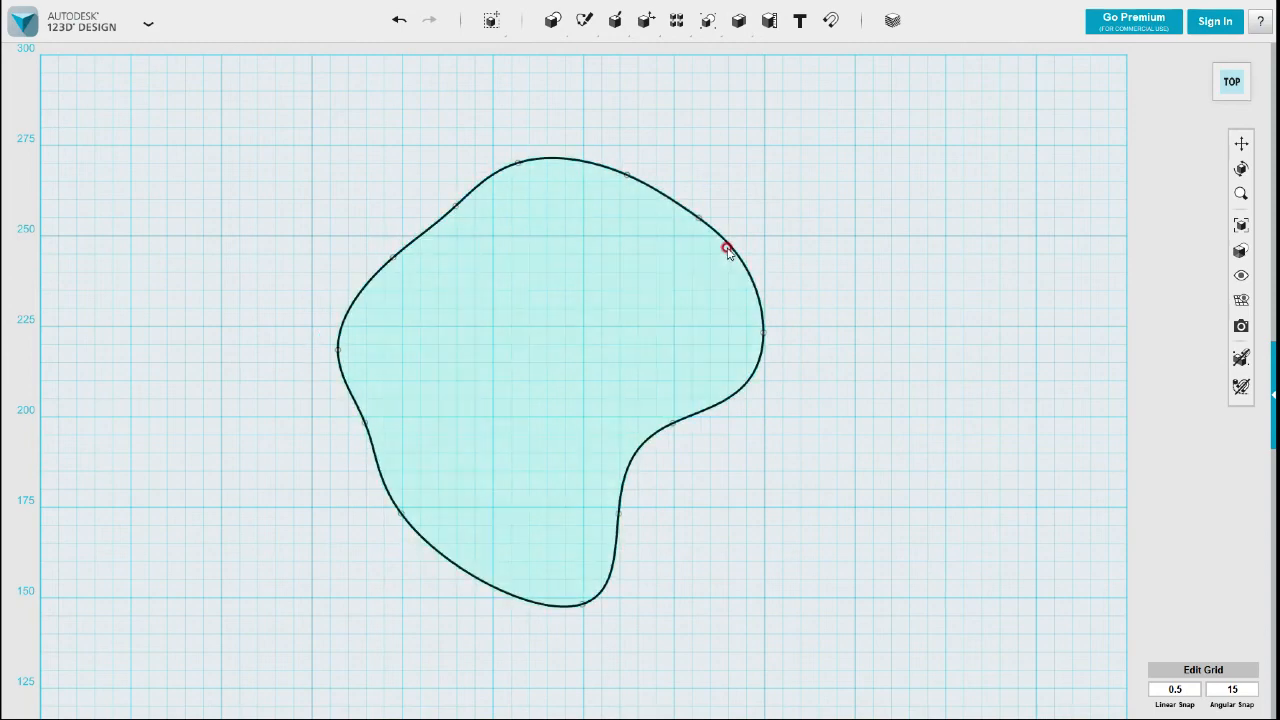
Step: Select the spline as a Sketch Curve again and shift it a little further down and to the left
{"action": "left_click", "coordinate": [732, 251]}
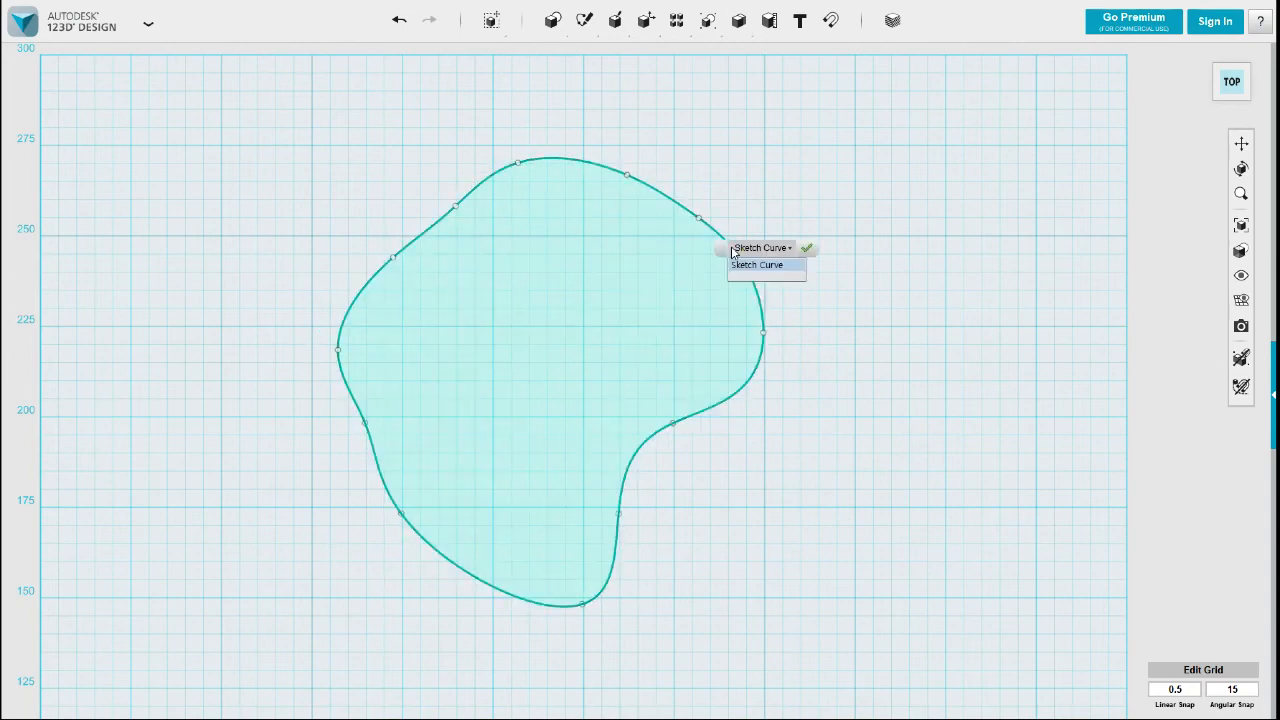
{"action": "left_click", "coordinate": [757, 265]}
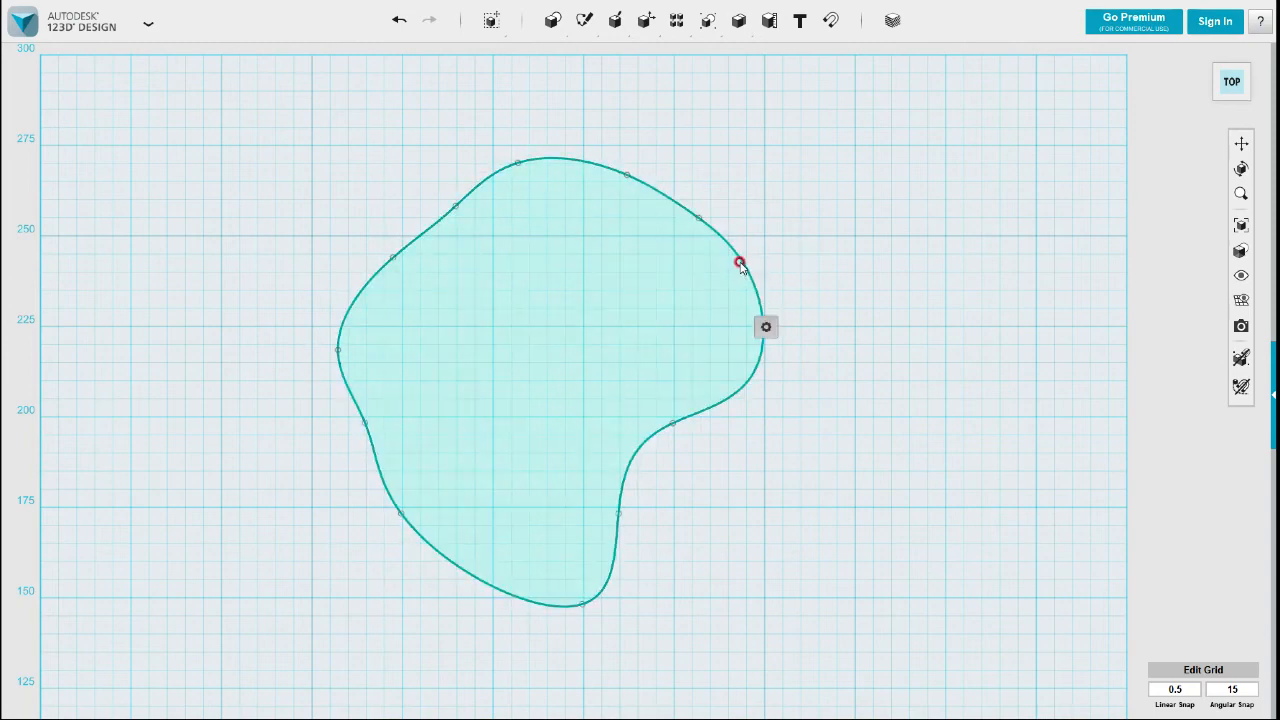
{"action": "mouse_move", "coordinate": [741, 256]}
{"action": "left_mouse_down"}
{"action": "mouse_move", "coordinate": [712, 263]}
{"action": "mouse_move", "coordinate": [730, 263]}
{"action": "left_mouse_up"}
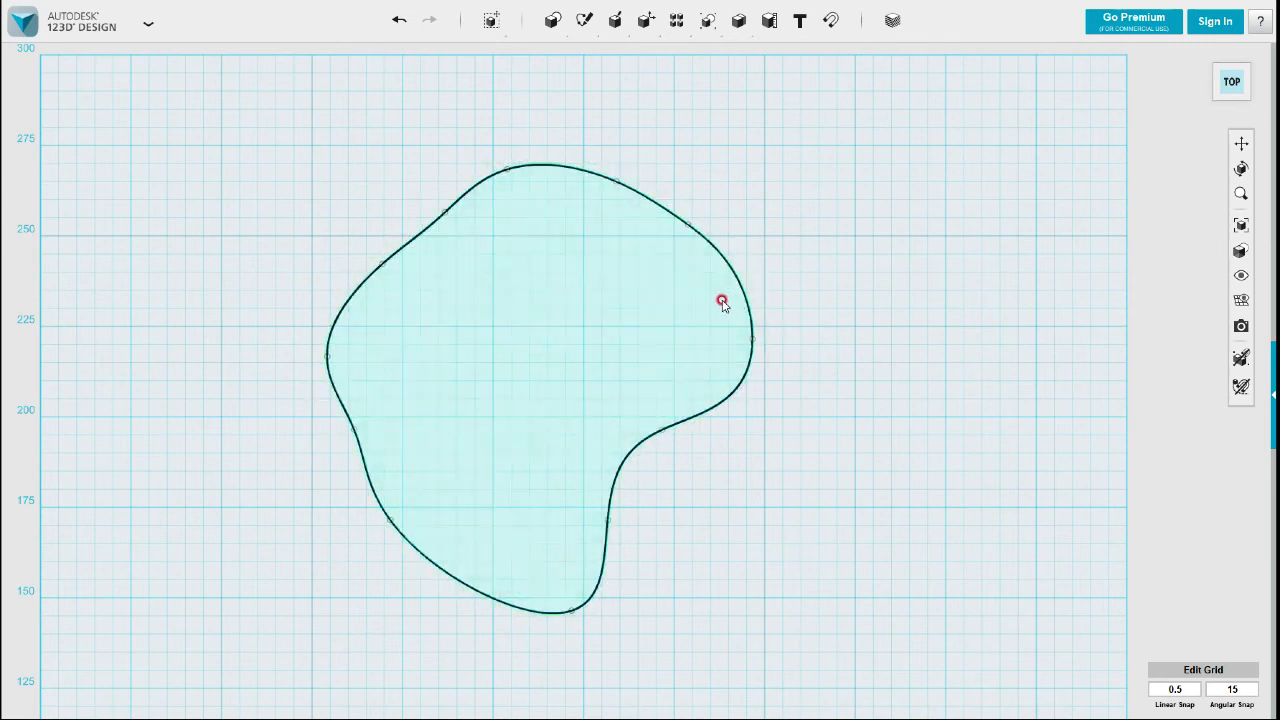
Step: Compare the selection choices offered at the upper-right fit point with those on the plain curve beside it
{"action": "left_click", "coordinate": [688, 226]}
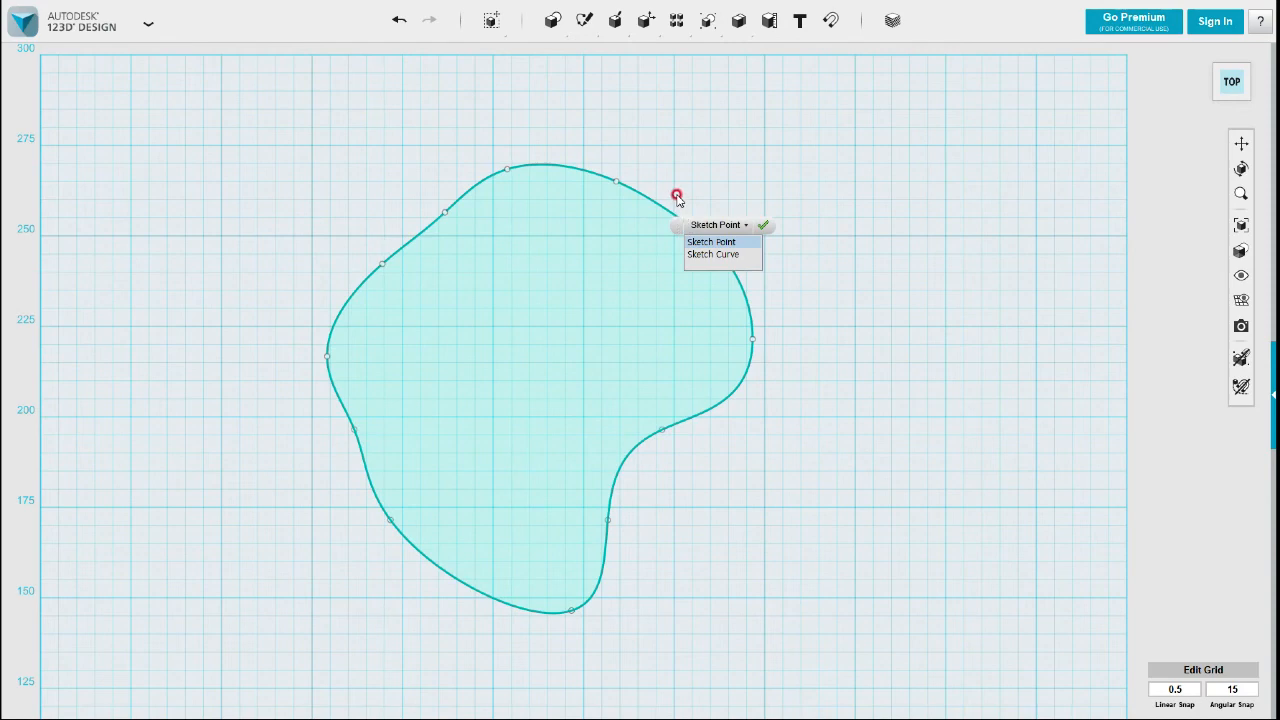
{"action": "left_click", "coordinate": [741, 228]}
{"action": "left_click", "coordinate": [706, 195]}
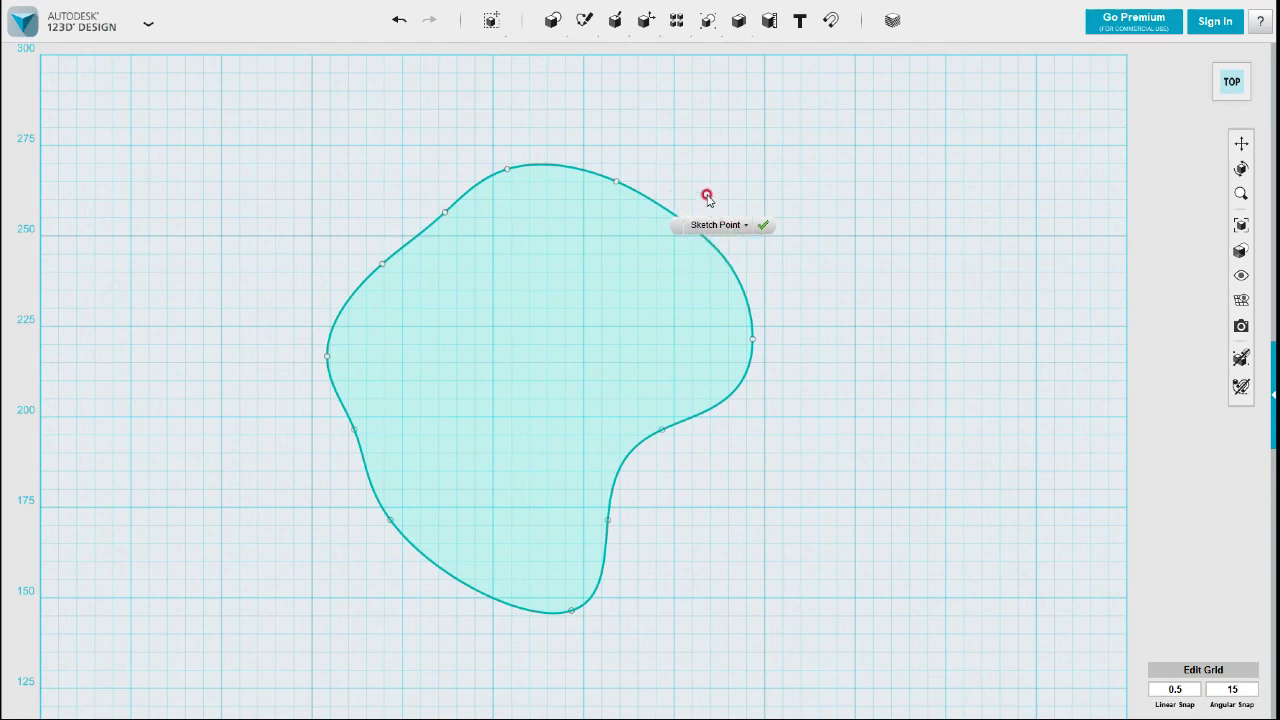
{"action": "left_click", "coordinate": [652, 205]}
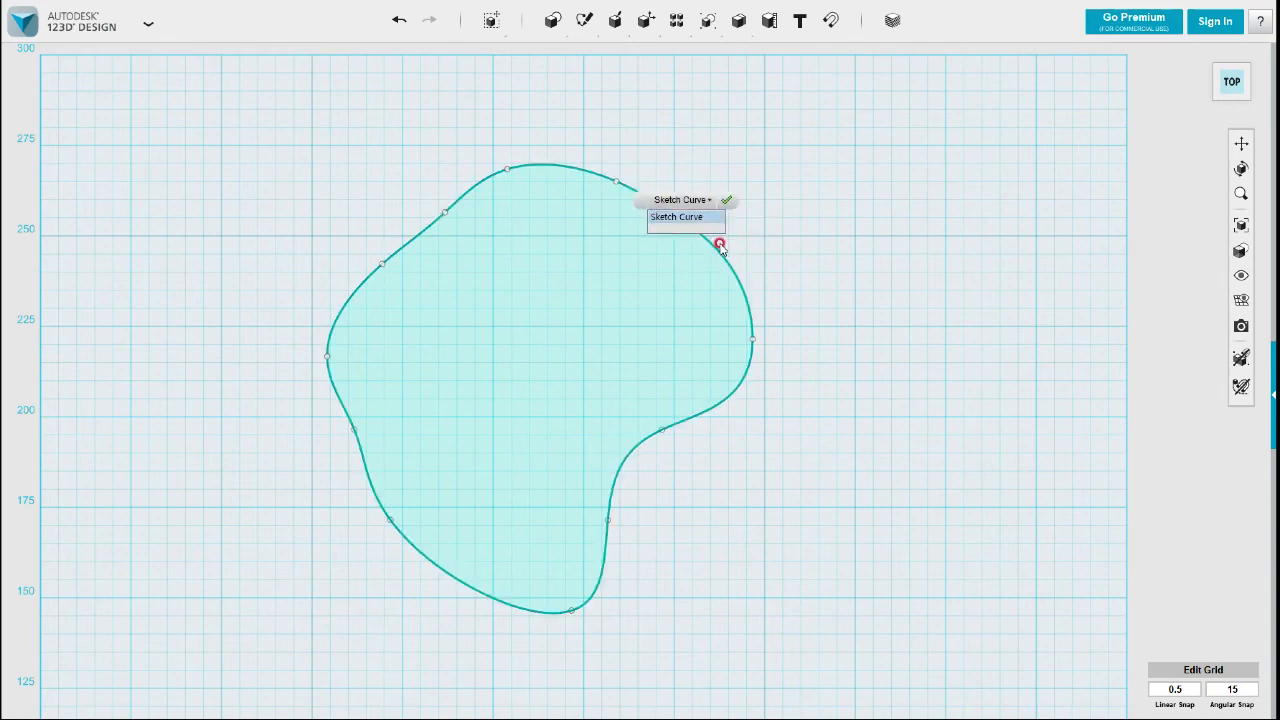
{"action": "left_click", "coordinate": [745, 262]}
Step: Choose Profile among the selection choices at the upper-right fit point to select the spline's enclosed region
{"action": "left_click", "coordinate": [688, 230]}
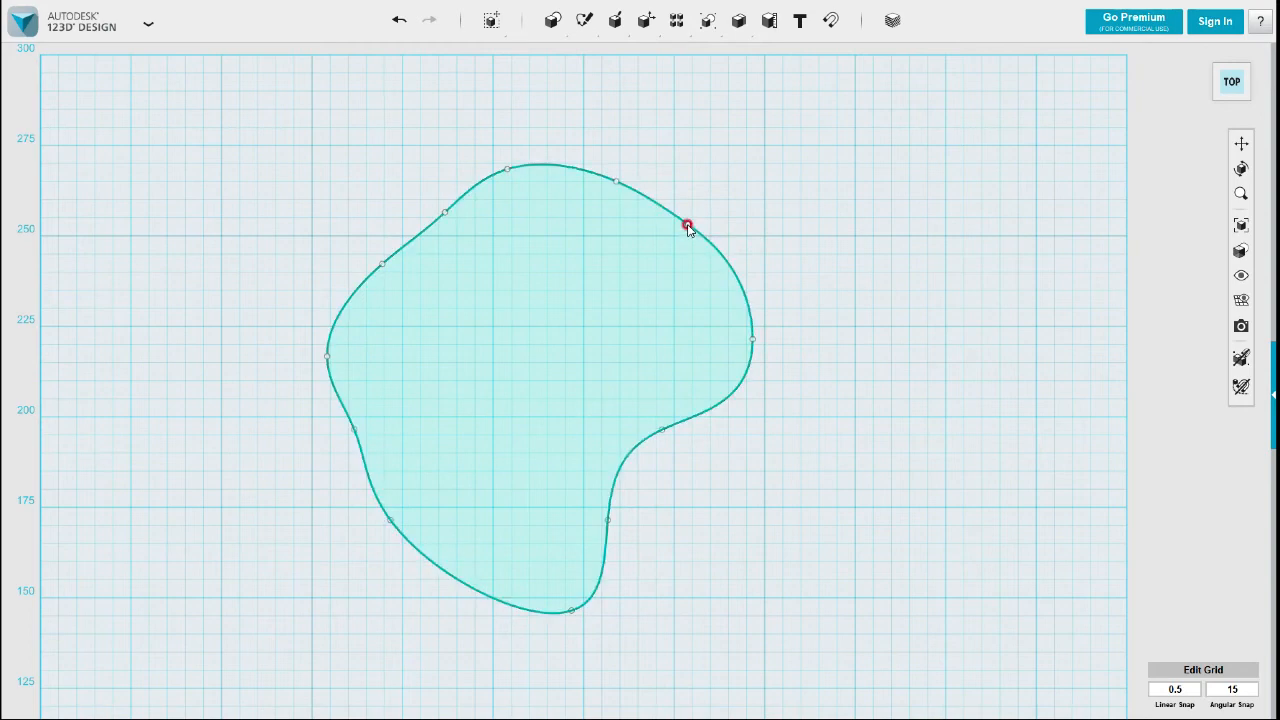
{"action": "left_click", "coordinate": [688, 229]}
{"action": "left_click", "coordinate": [694, 268]}
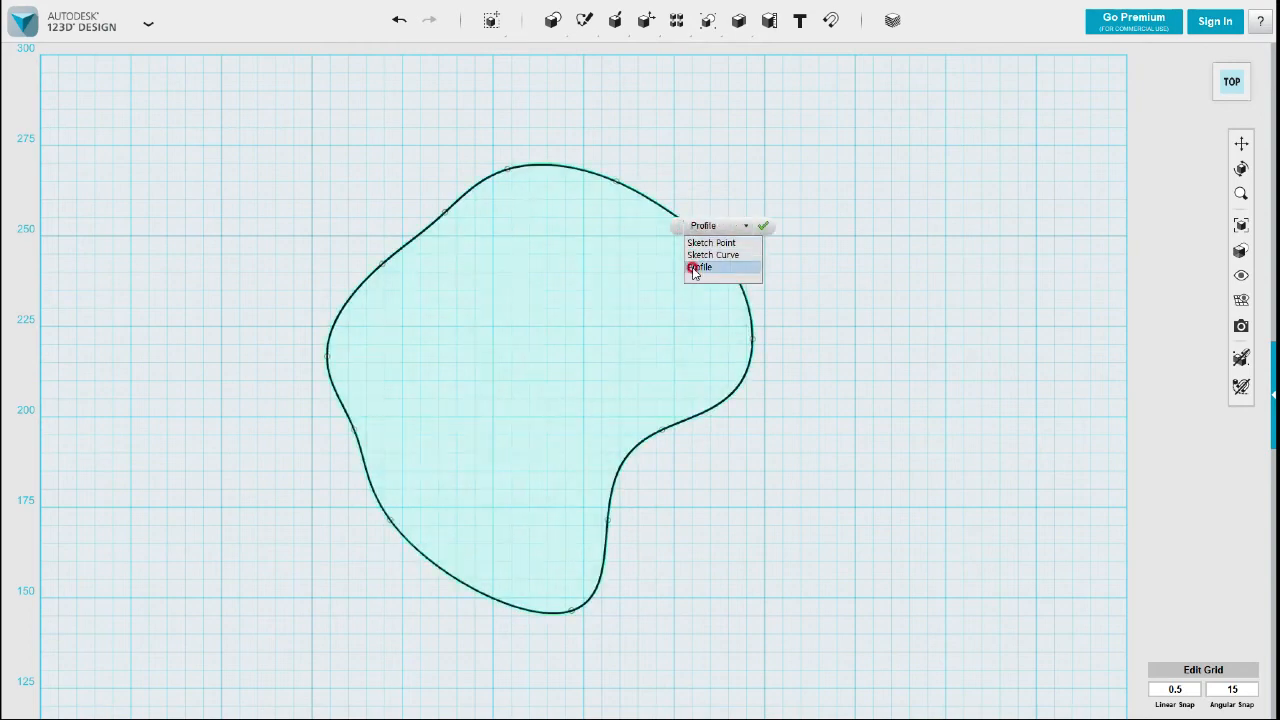
{"action": "left_click", "coordinate": [694, 268]}
{"action": "left_click", "coordinate": [644, 266]}
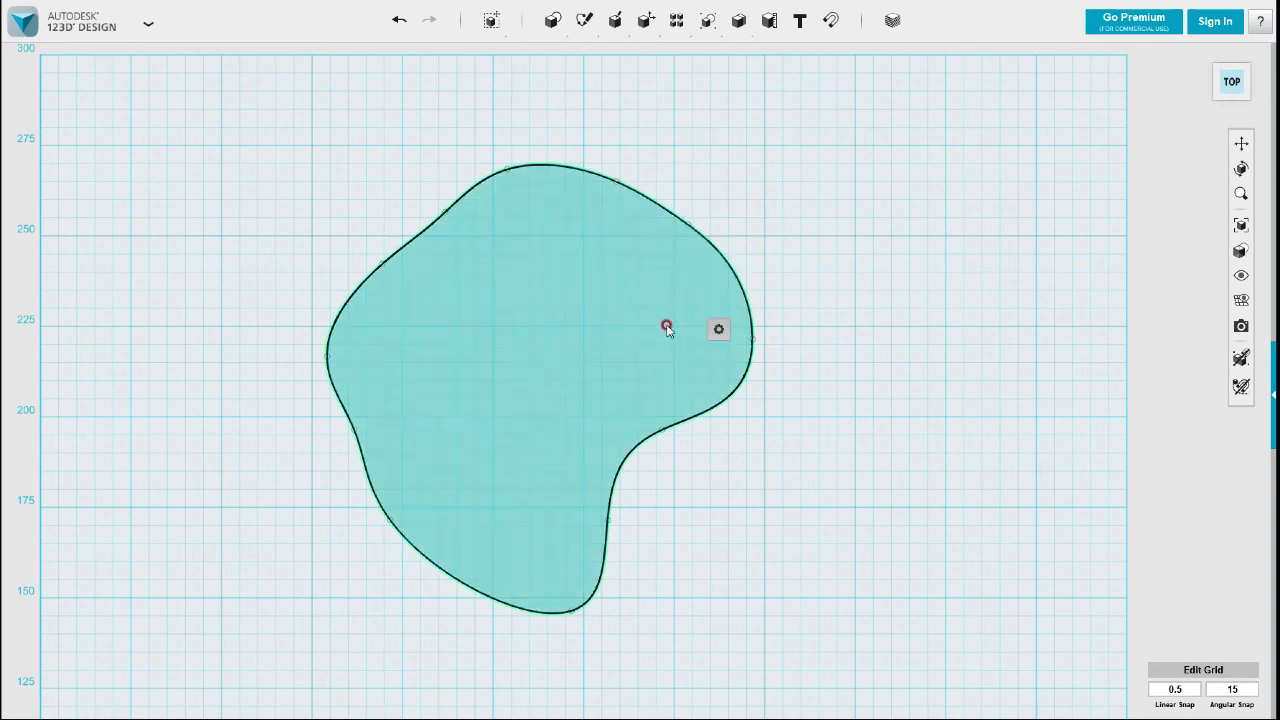
Step: Try extruding the selected spline profile upward into a solid, and undo the extrusion
{"action": "mouse_move", "coordinate": [716, 330]}
{"action": "mouse_move", "coordinate": [824, 443]}
{"action": "right_mouse_down"}
{"action": "mouse_move", "coordinate": [814, 420]}
{"action": "mouse_move", "coordinate": [826, 380]}
{"action": "mouse_move", "coordinate": [840, 426]}
{"action": "right_mouse_up"}
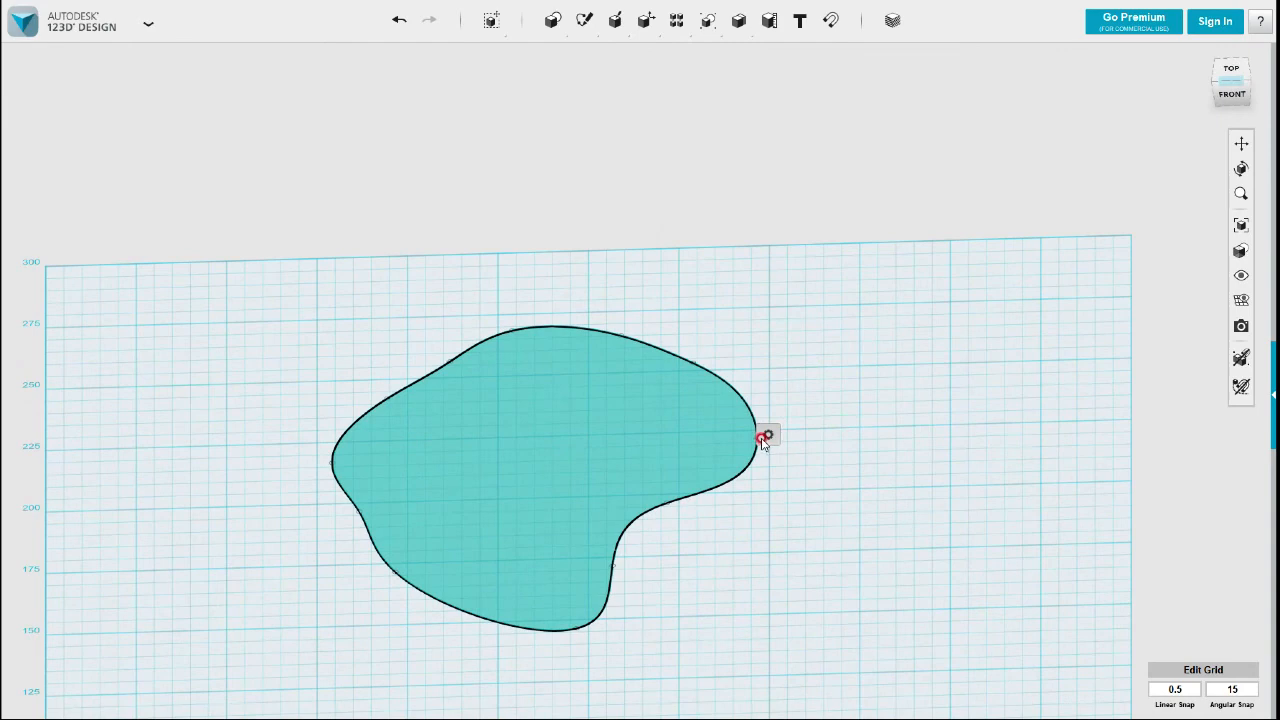
{"action": "mouse_move", "coordinate": [763, 438]}
{"action": "left_click", "coordinate": [846, 434]}
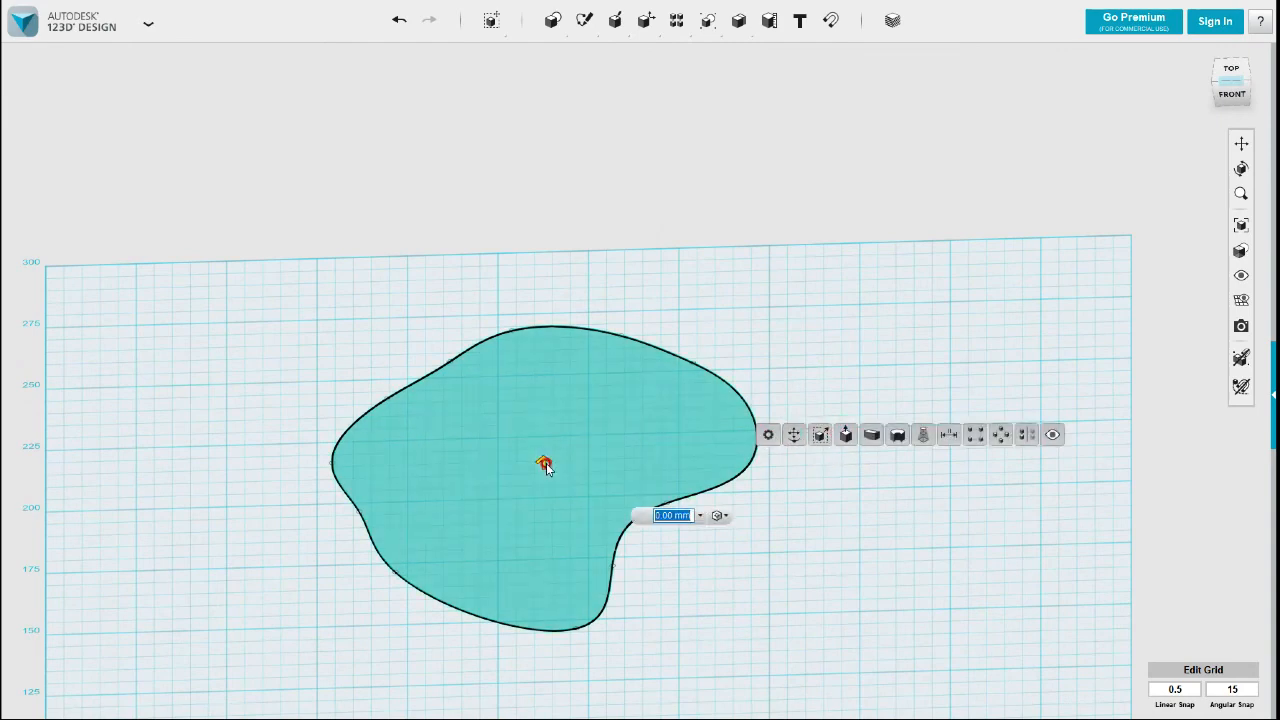
{"action": "left_click_drag", "start_coordinate": [544, 464], "coordinate": [540, 397]}
{"action": "left_click", "coordinate": [843, 333]}
{"action": "mouse_move", "coordinate": [846, 340]}
{"action": "right_mouse_down"}
{"action": "mouse_move", "coordinate": [829, 345]}
{"action": "mouse_move", "coordinate": [843, 354]}
{"action": "mouse_move", "coordinate": [843, 337]}
{"action": "mouse_move", "coordinate": [851, 362]}
{"action": "right_mouse_up"}
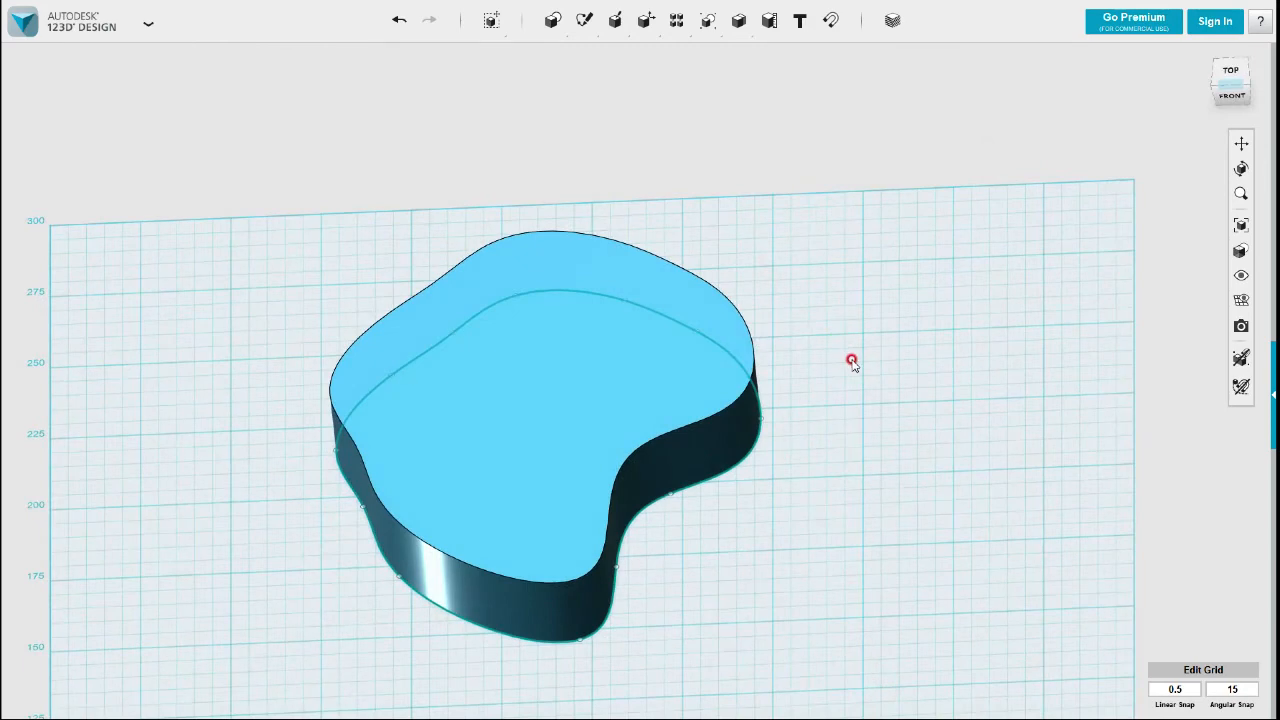
{"action": "key", "text": "ctrl+z"}
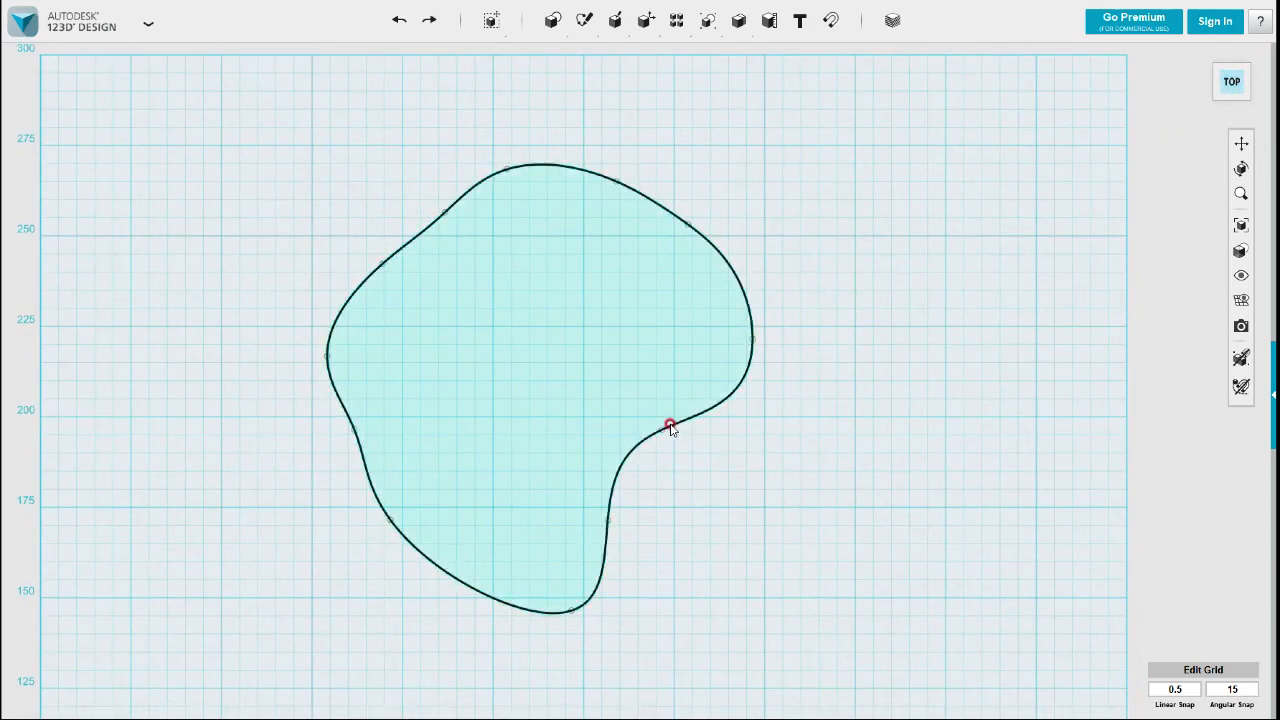
Step: Move the two lower-right fit points outward and reposition three upper-left ones, pulling the middle one inward to form a notch
{"action": "mouse_move", "coordinate": [662, 437]}
{"action": "left_mouse_down"}
{"action": "mouse_move", "coordinate": [697, 468]}
{"action": "mouse_move", "coordinate": [673, 452]}
{"action": "left_mouse_up"}
{"action": "left_click_drag", "start_coordinate": [608, 522], "coordinate": [629, 541]}
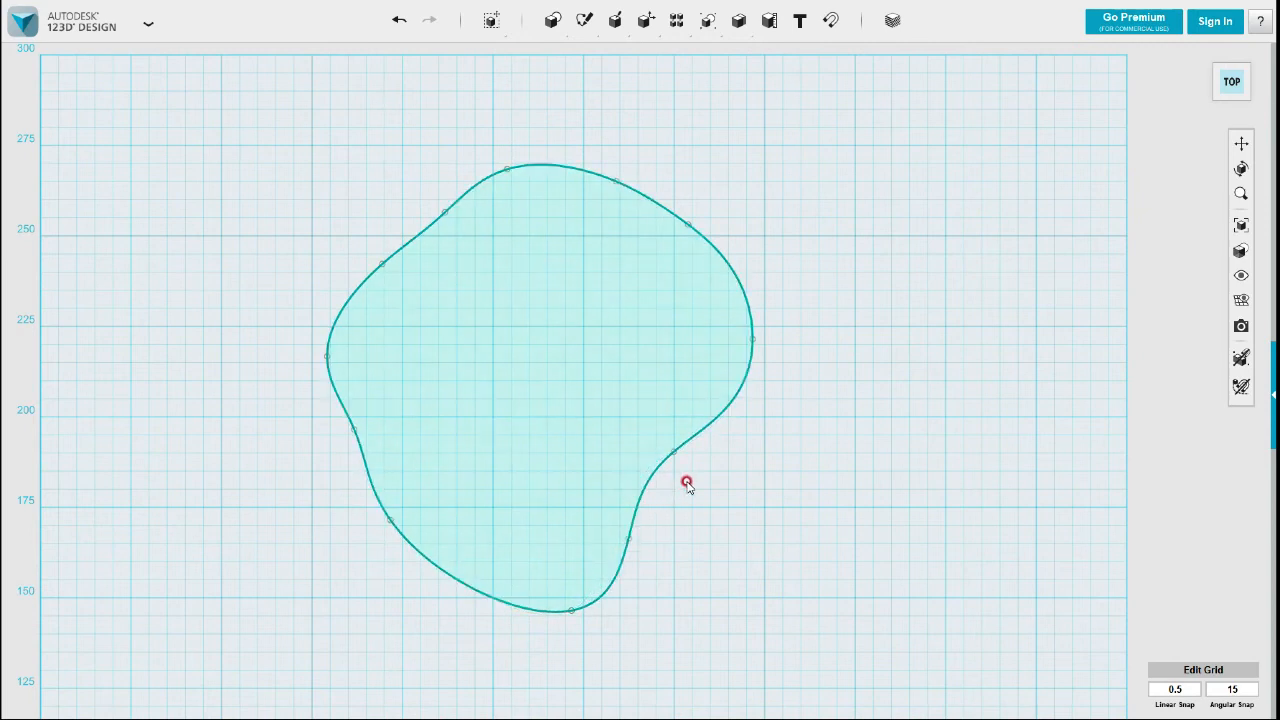
{"action": "left_click_drag", "start_coordinate": [382, 263], "coordinate": [367, 280]}
{"action": "left_click_drag", "start_coordinate": [445, 216], "coordinate": [481, 267]}
{"action": "left_click_drag", "start_coordinate": [506, 169], "coordinate": [494, 165]}
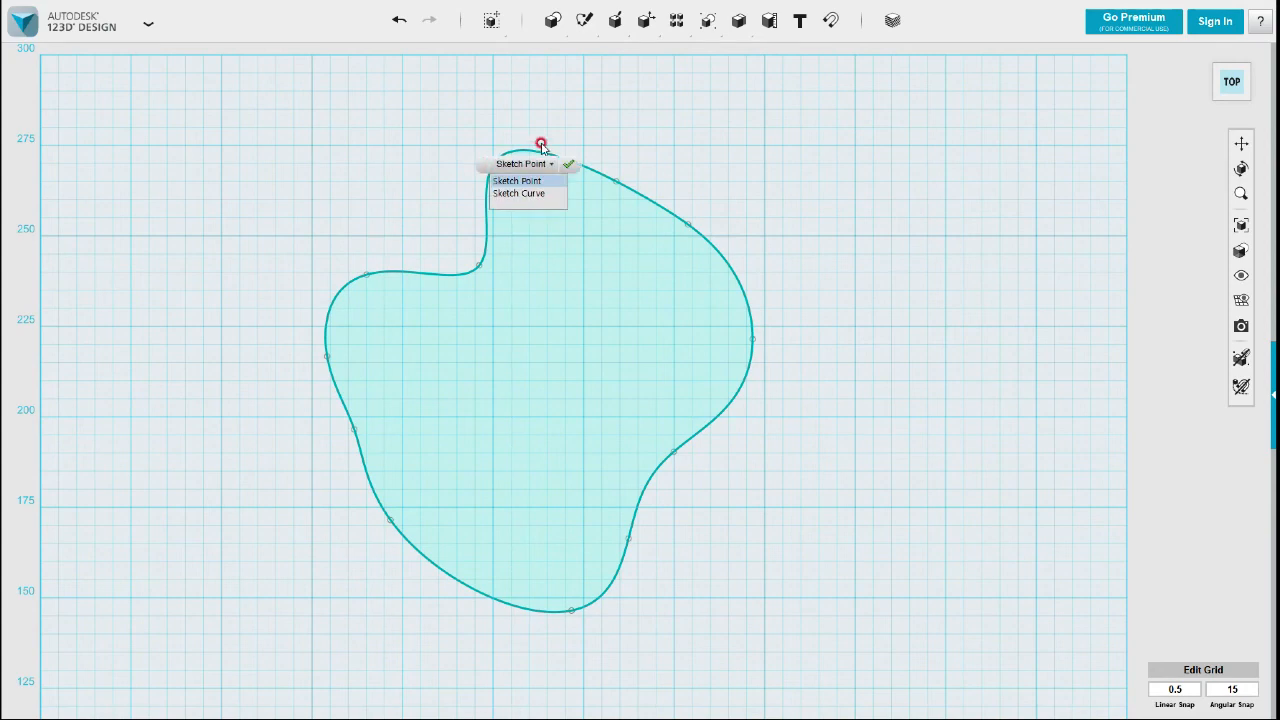
Step: Check the Sketch Point and Sketch Curve choices at the top-left fit point, and shift the whole spline slightly right and up by its curve
{"action": "left_click", "coordinate": [494, 163]}
{"action": "left_click", "coordinate": [797, 186]}
{"action": "left_click", "coordinate": [494, 163]}
{"action": "left_click", "coordinate": [586, 122]}
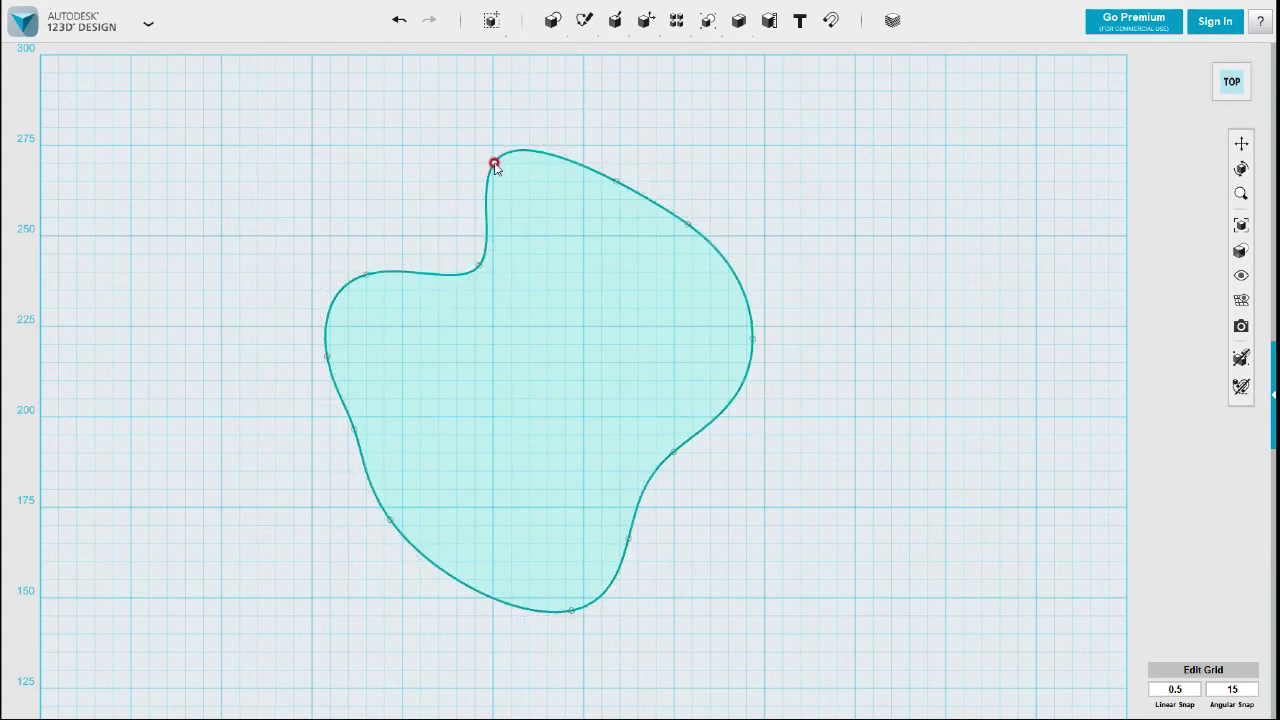
{"action": "left_click", "coordinate": [493, 166]}
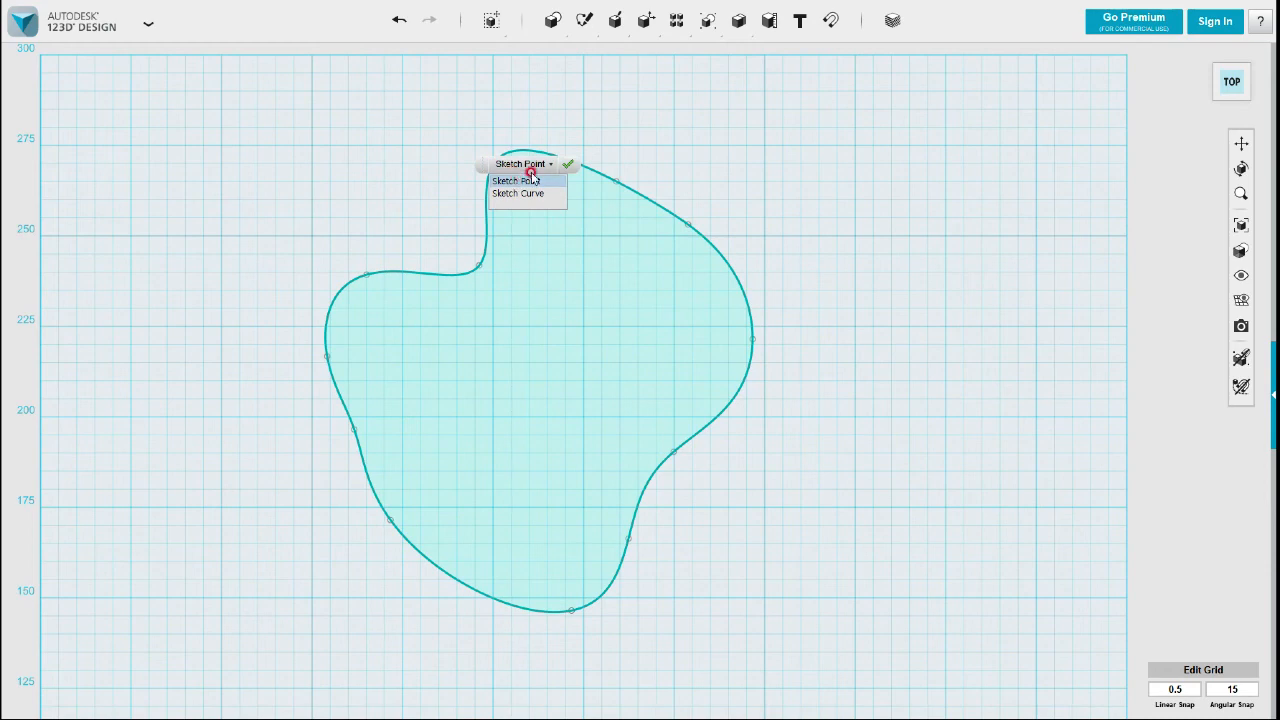
{"action": "left_click", "coordinate": [605, 124]}
{"action": "left_click_drag", "start_coordinate": [641, 199], "coordinate": [664, 196]}
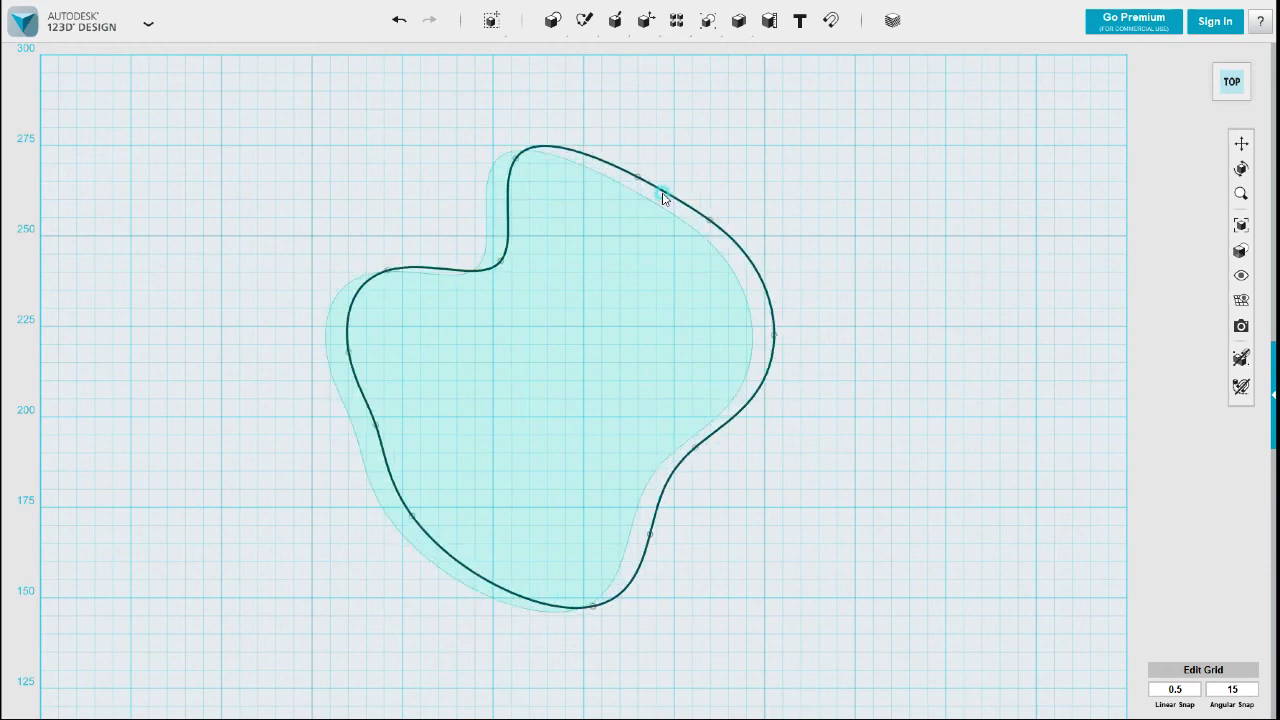
Step: Start a new empty design and set the grid to the top view
{"action": "left_click", "coordinate": [153, 116]}
{"action": "left_click", "coordinate": [772, 457]}
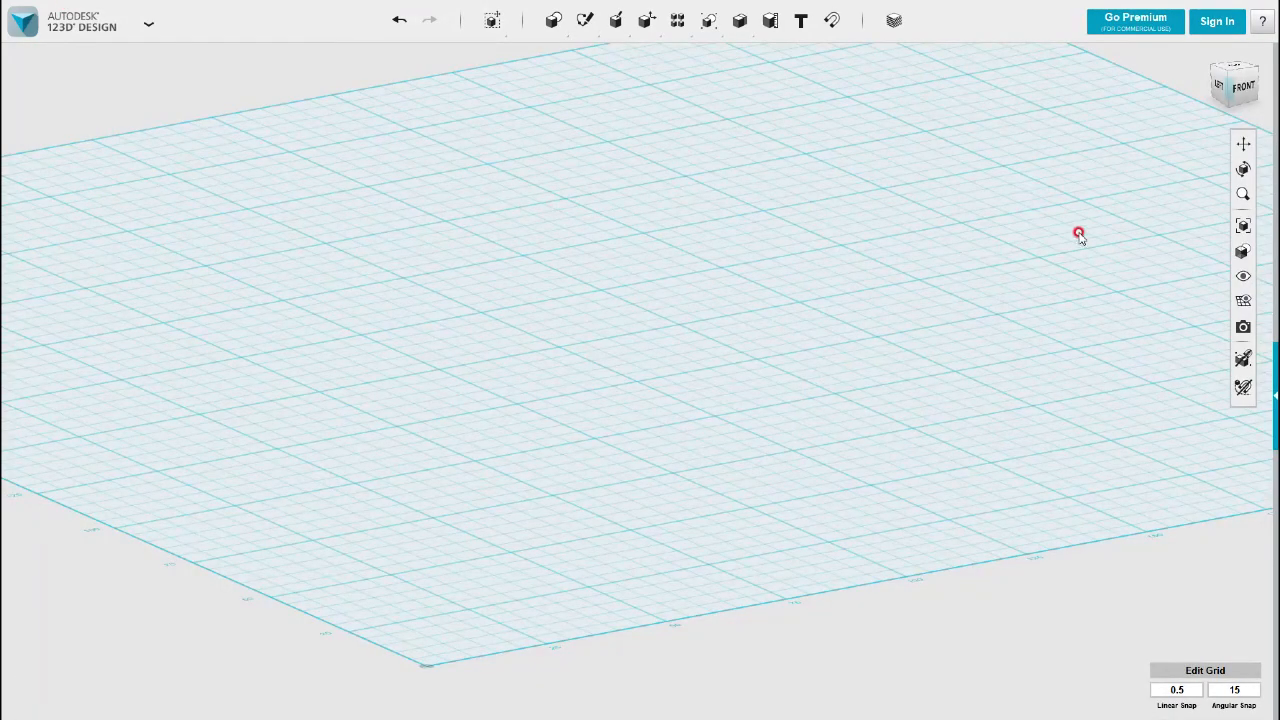
{"action": "scroll", "coordinate": [1099, 207], "scroll_direction": "up", "scroll_amount": 5}
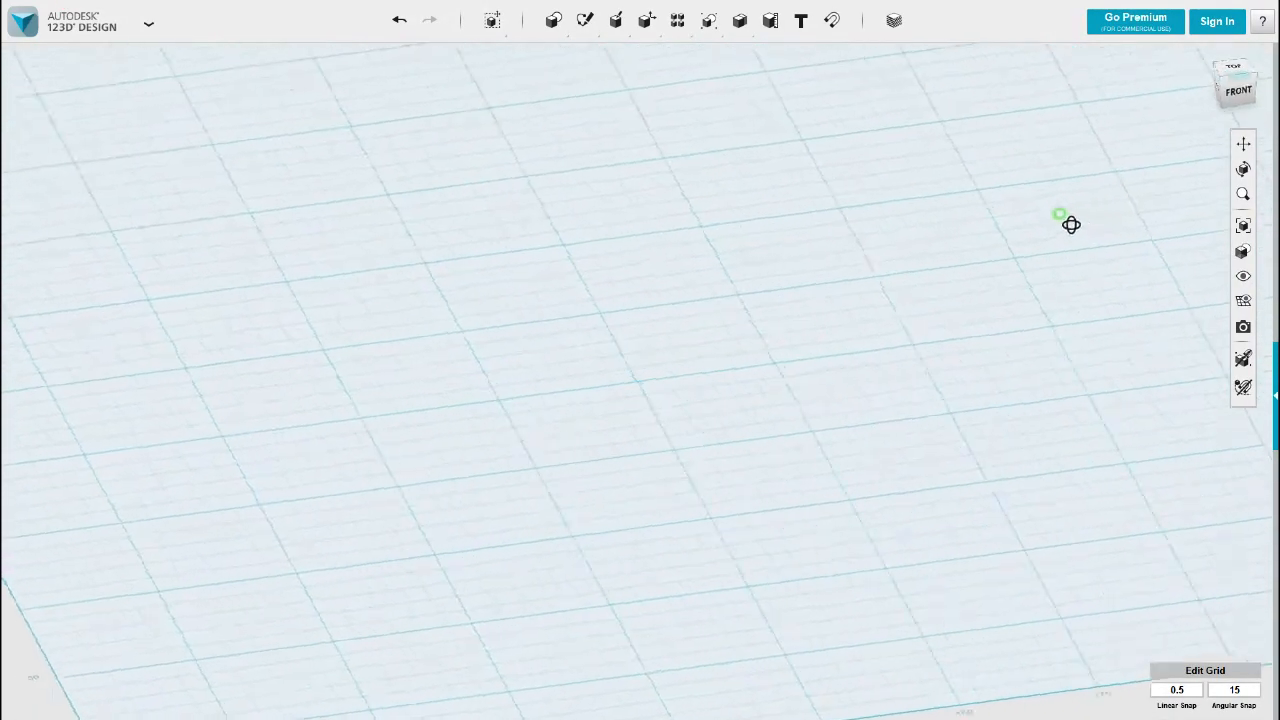
{"action": "right_click", "coordinate": [1228, 70]}
{"action": "left_click", "coordinate": [1228, 70]}
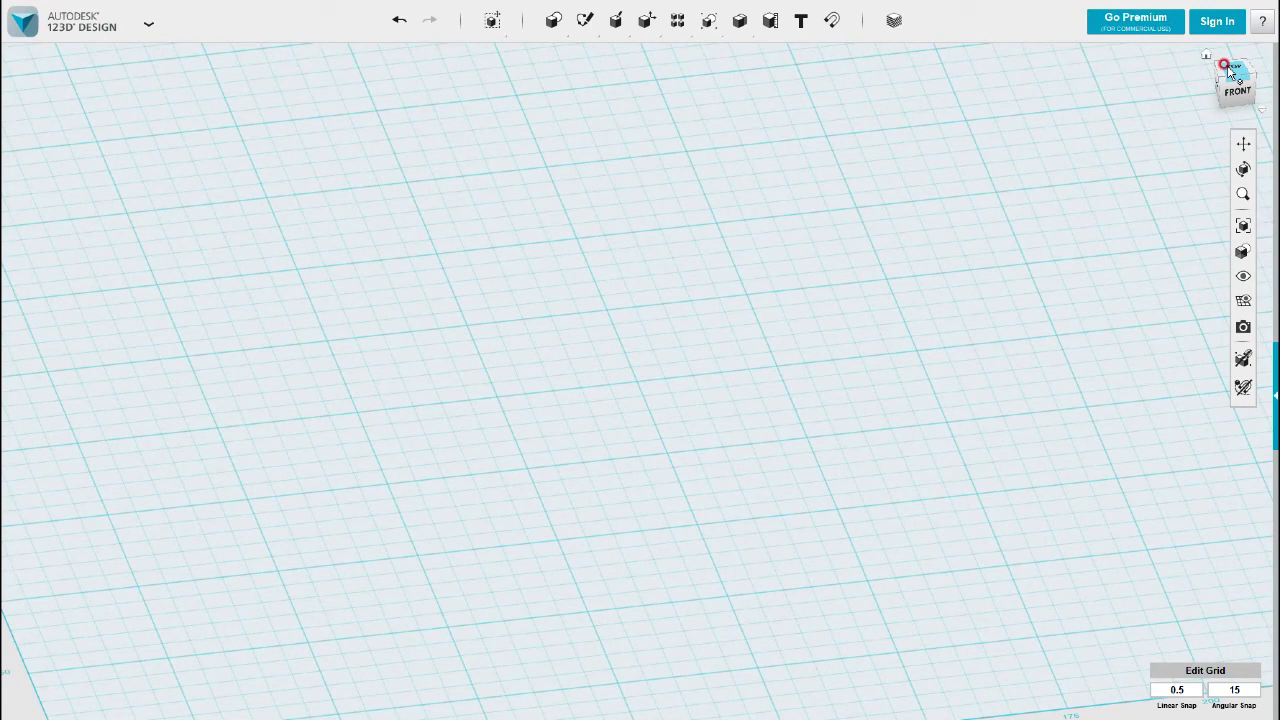
{"action": "left_click", "coordinate": [1234, 70]}
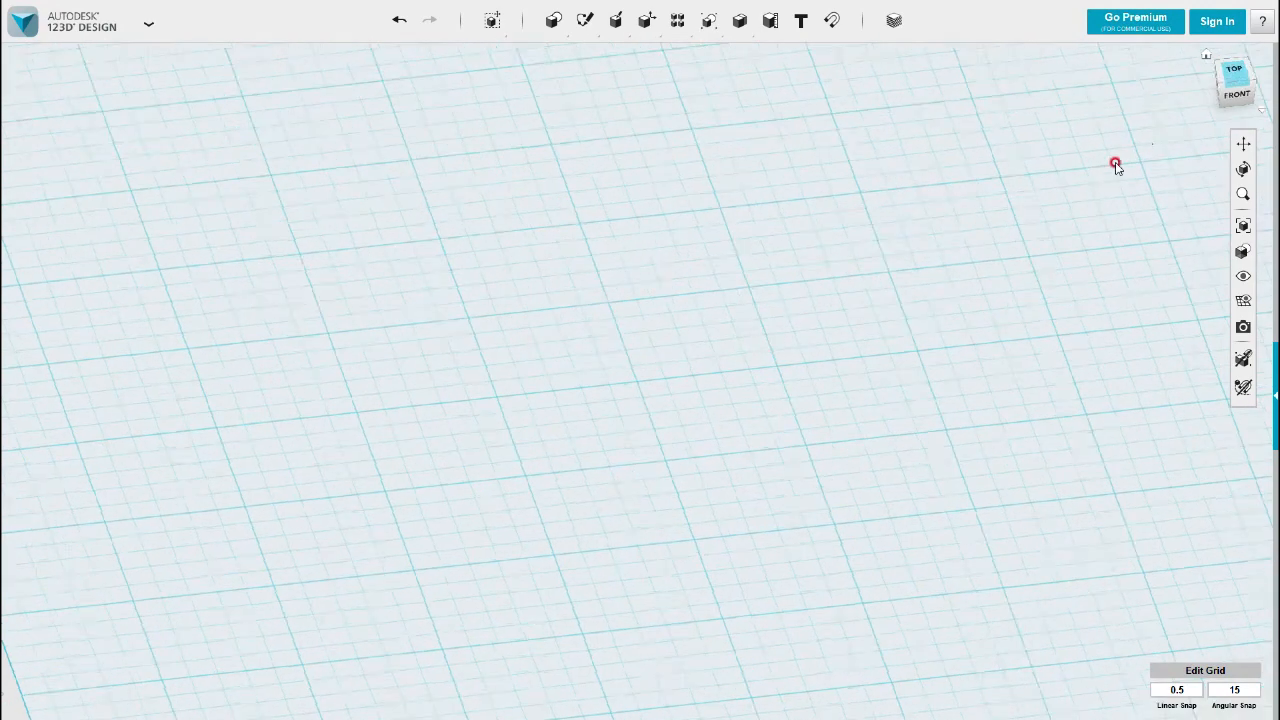
{"action": "middle_click_drag", "start_coordinate": [824, 296], "coordinate": [629, 372]}
{"action": "scroll", "coordinate": [625, 360], "scroll_direction": "down", "scroll_amount": 2}
Step: Start a spline on the grid at about (150, 225) and curve it clockwise through the right side and bottom to the lower left
{"action": "mouse_move", "coordinate": [585, 20]}
{"action": "left_click", "coordinate": [733, 60]}
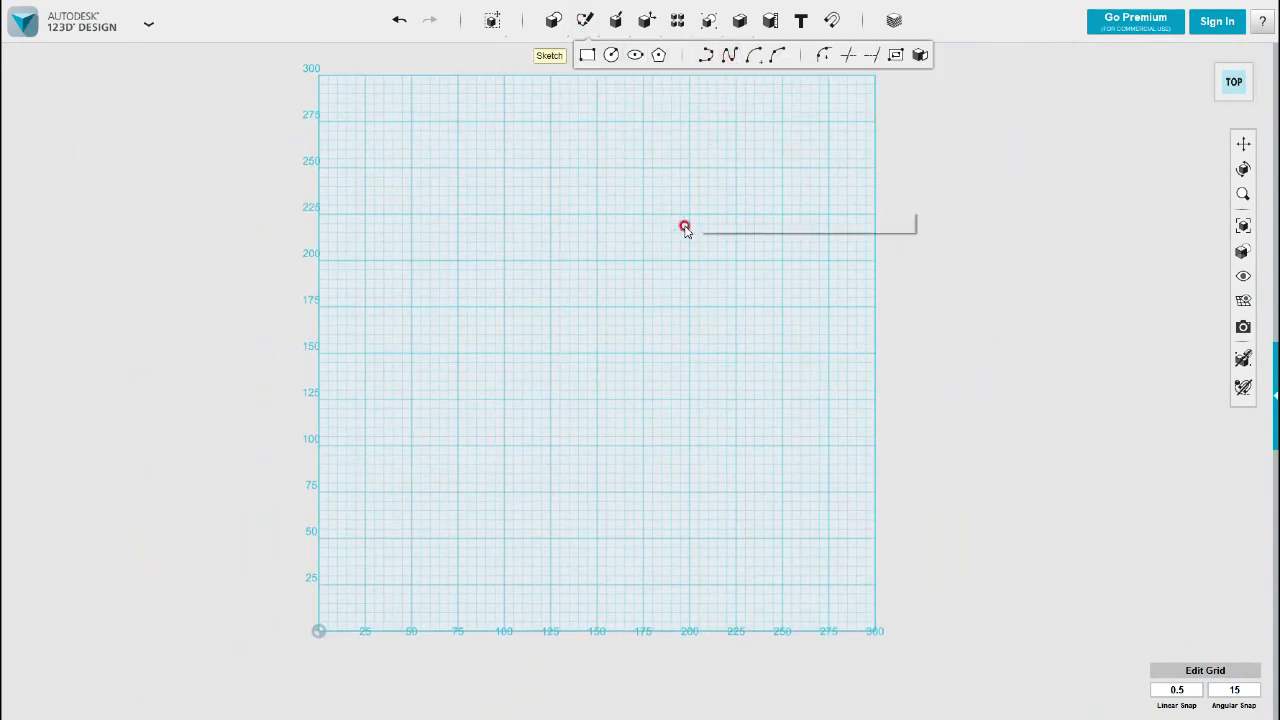
{"action": "scroll", "coordinate": [598, 218], "scroll_direction": "up", "scroll_amount": 6}
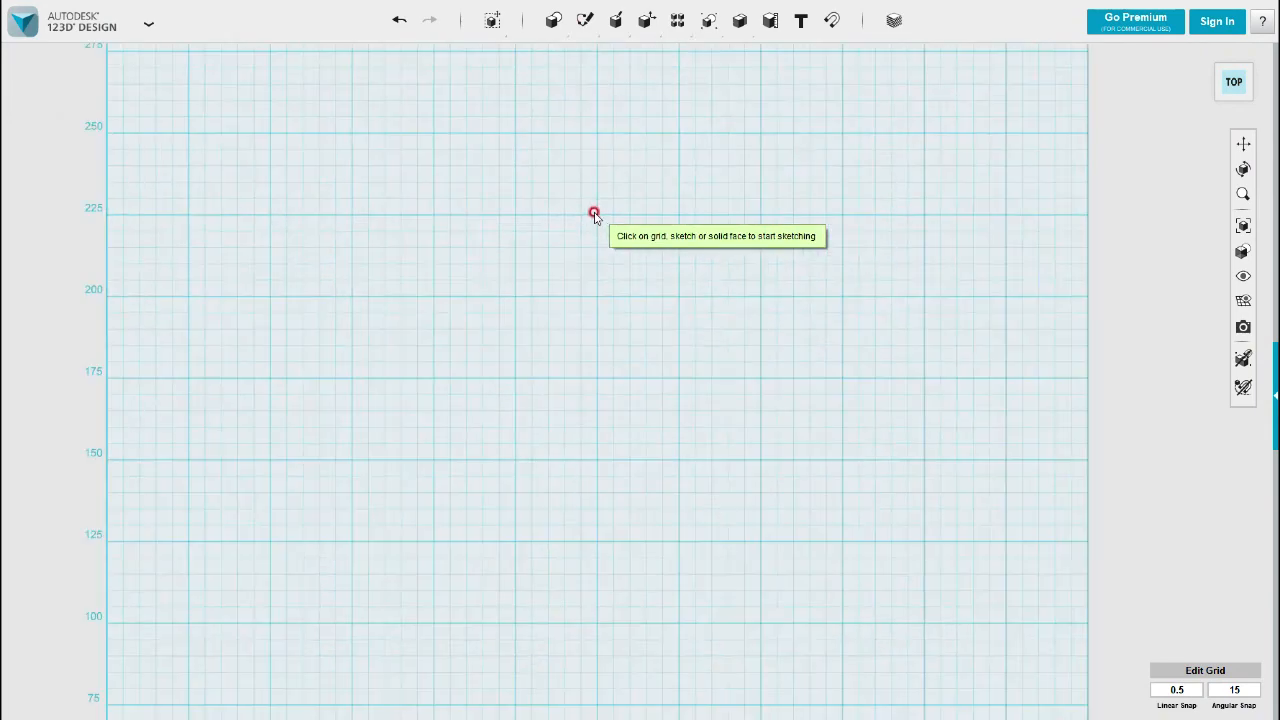
{"action": "left_click", "coordinate": [606, 208]}
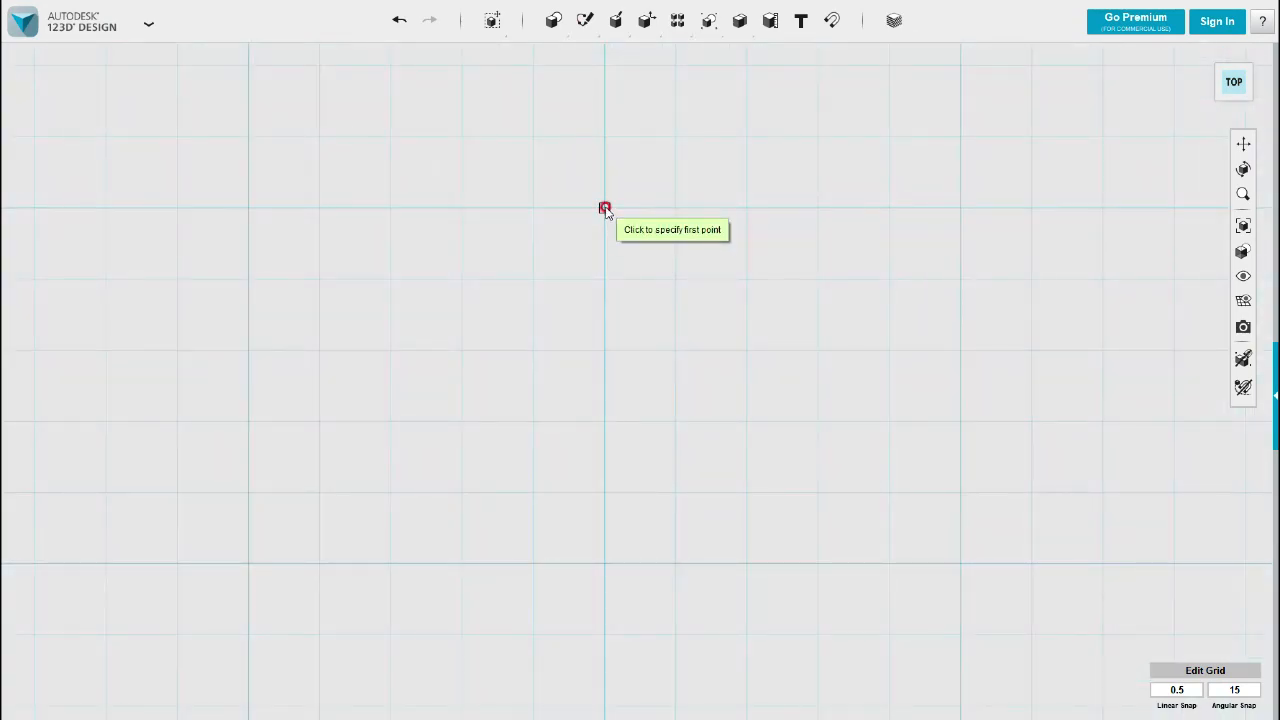
{"action": "left_click", "coordinate": [604, 208]}
{"action": "scroll", "coordinate": [615, 222], "scroll_direction": "down", "scroll_amount": 5}
{"action": "scroll", "coordinate": [641, 249], "scroll_direction": "down", "scroll_amount": 2}
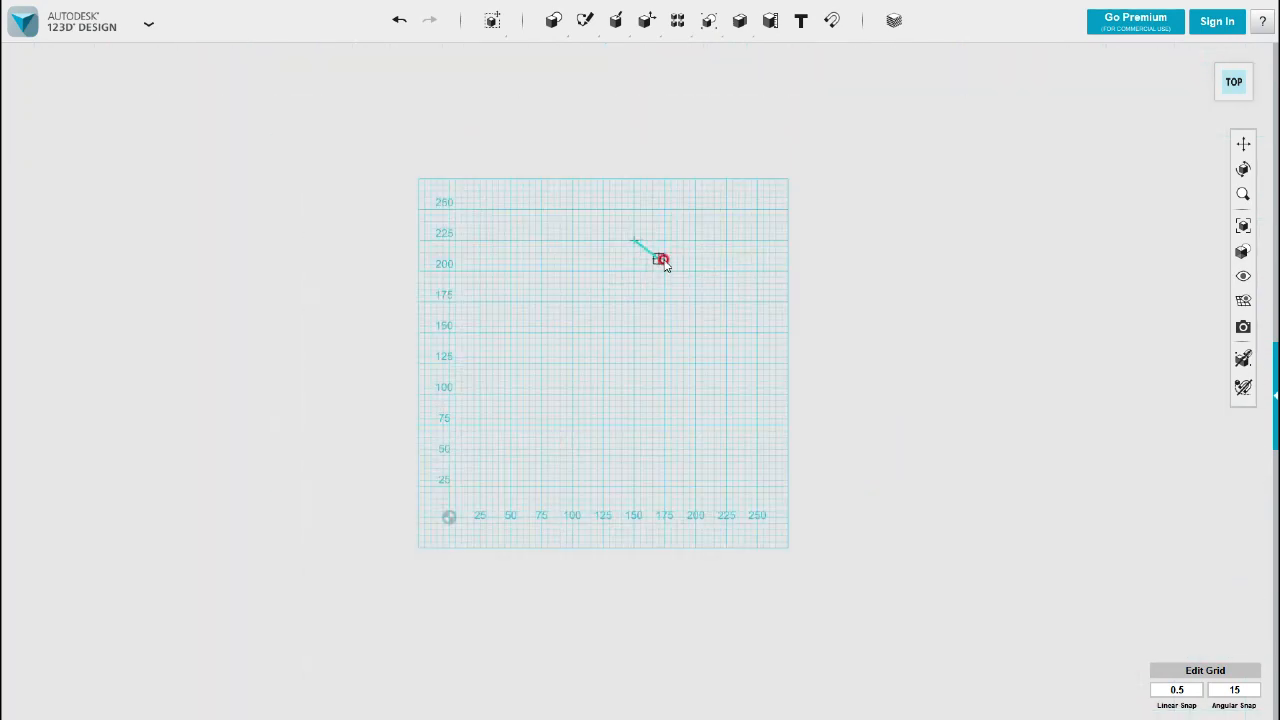
{"action": "left_click", "coordinate": [715, 307]}
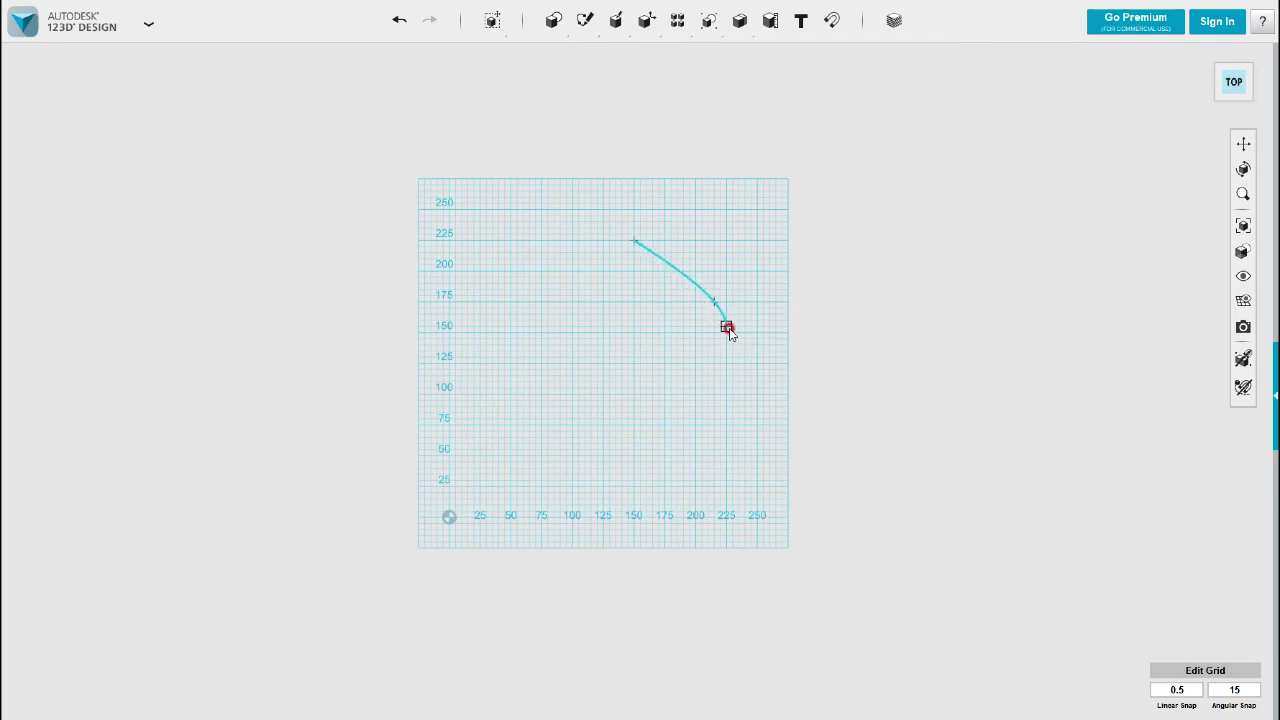
{"action": "left_click", "coordinate": [714, 407]}
{"action": "left_click", "coordinate": [629, 474]}
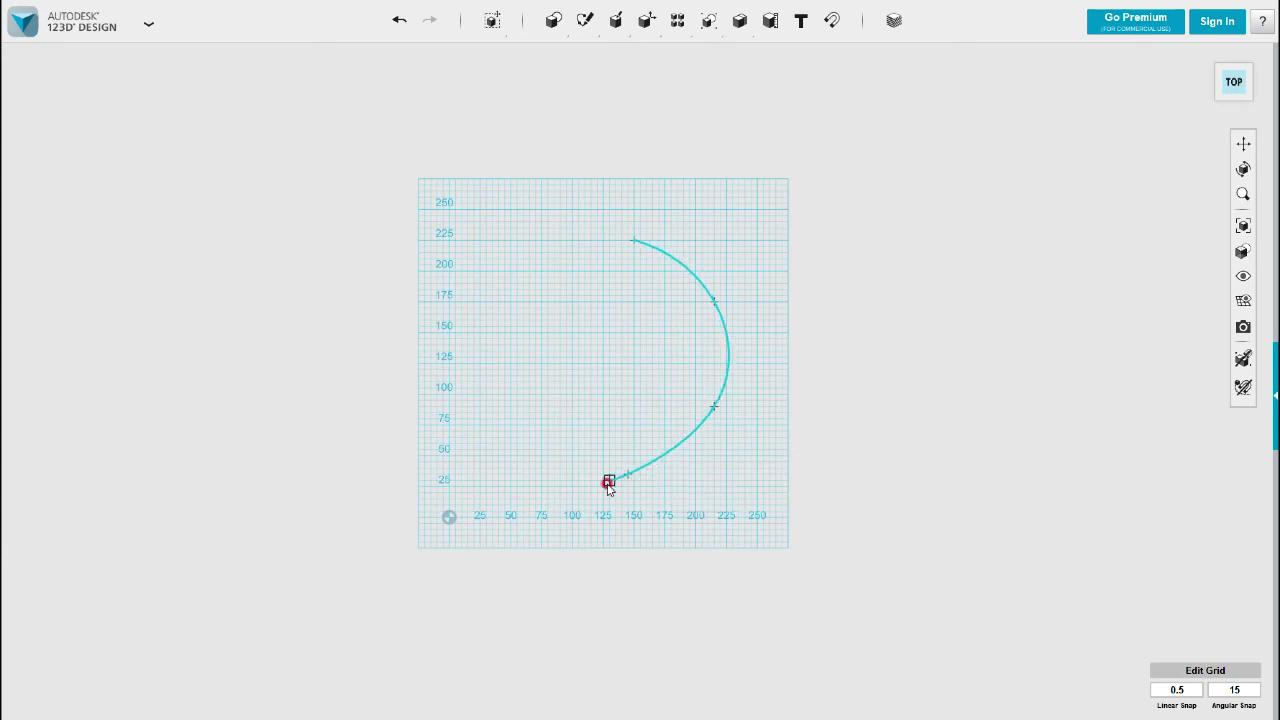
{"action": "left_click", "coordinate": [516, 440]}
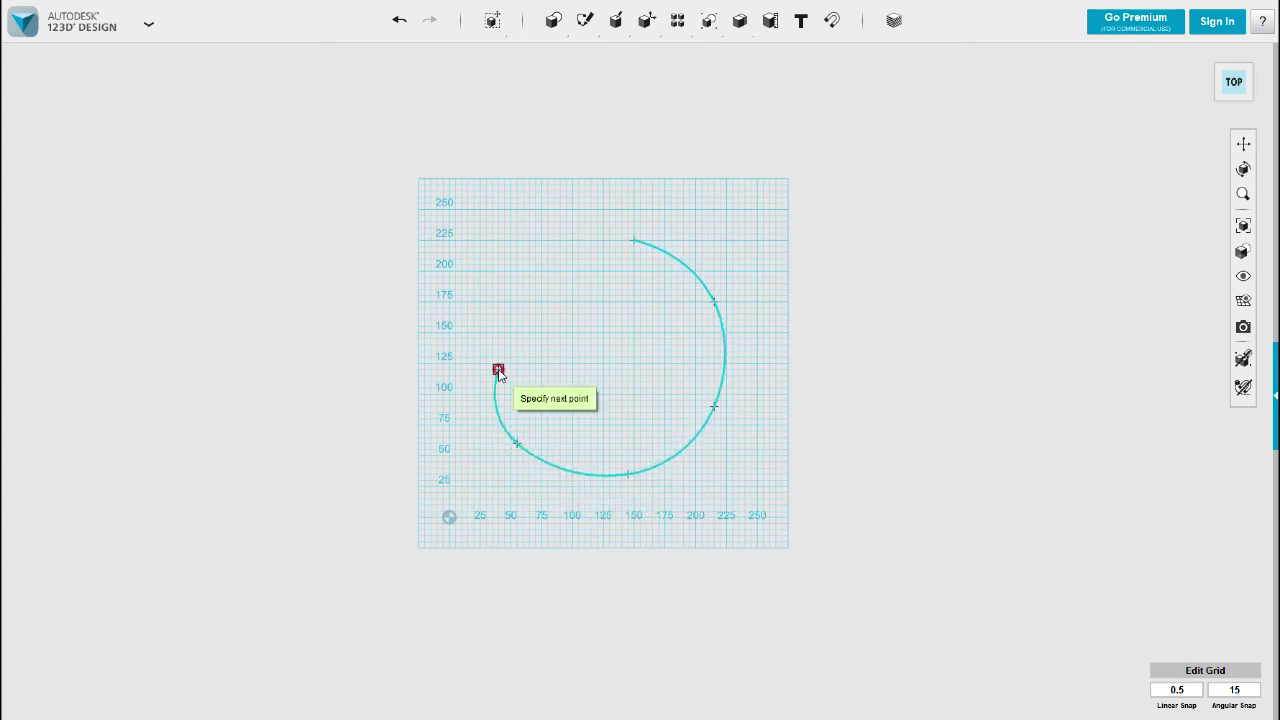
Step: Continue the spline as a clockwise spiral winding inward and finish it near the centre, at about (90, 100)
{"action": "left_click", "coordinate": [491, 356]}
{"action": "left_click", "coordinate": [535, 284]}
{"action": "left_click", "coordinate": [646, 296]}
{"action": "left_click", "coordinate": [629, 419]}
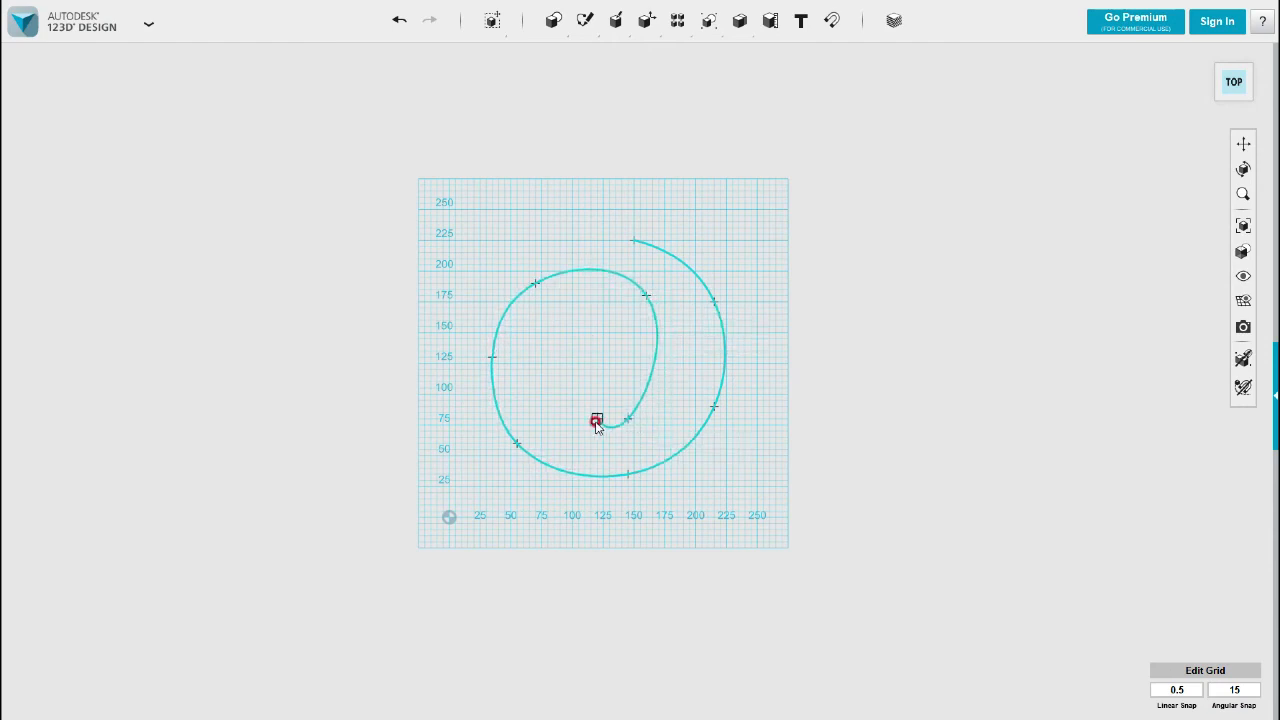
{"action": "left_click", "coordinate": [536, 408]}
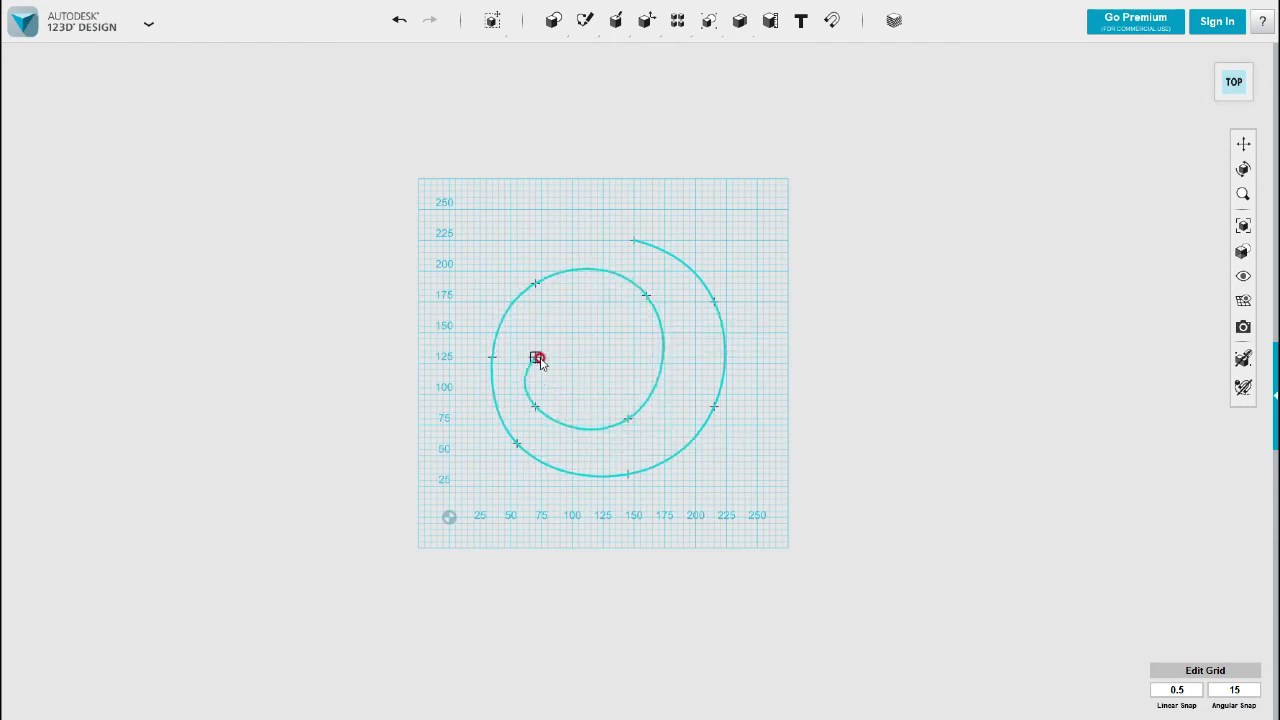
{"action": "left_click", "coordinate": [547, 327]}
{"action": "left_click", "coordinate": [621, 338]}
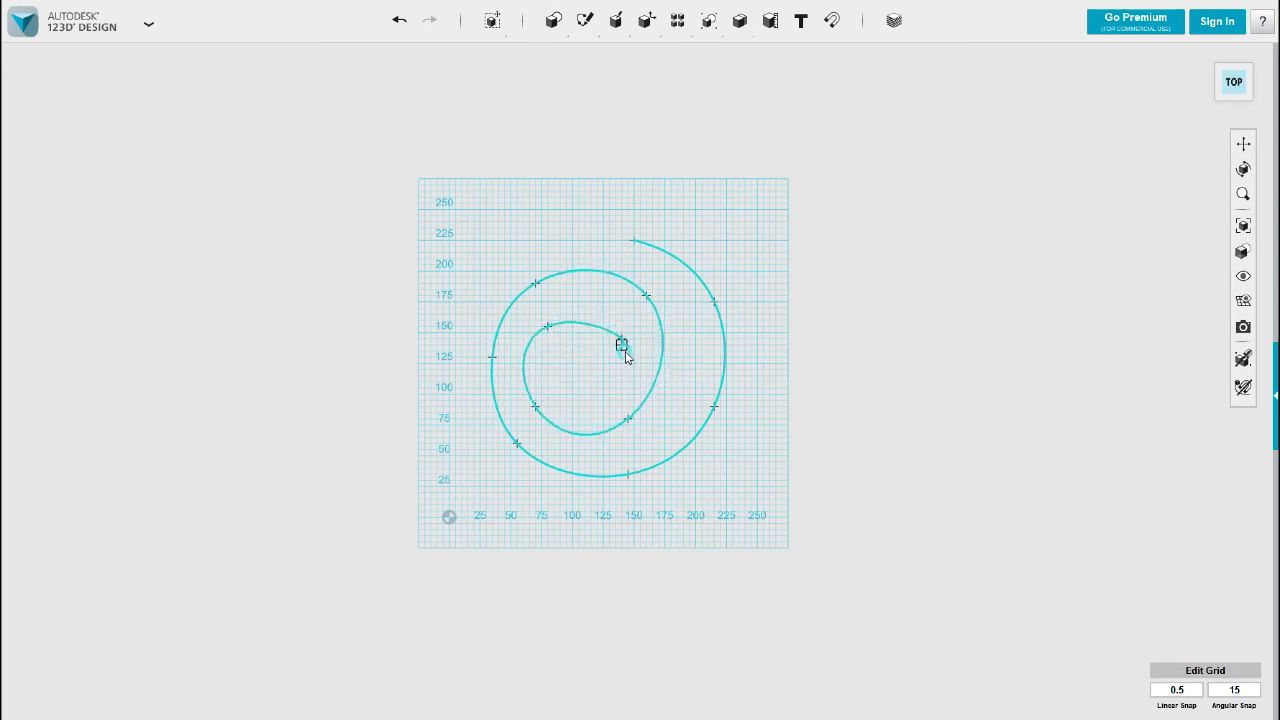
{"action": "double_click", "coordinate": [598, 401]}
{"action": "left_click", "coordinate": [599, 402]}
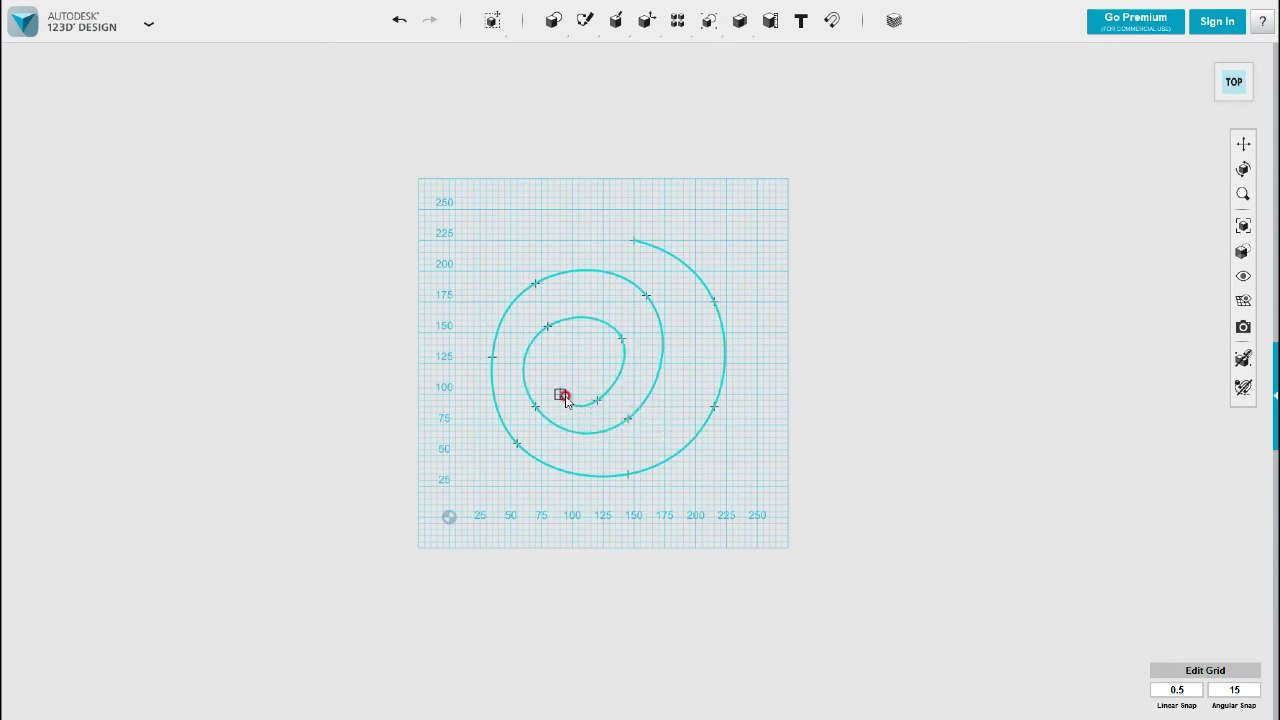
{"action": "left_click", "coordinate": [565, 395]}
Step: Place a 20 × 20 × 20 box on the grid with one bottom corner at the spiral's outer end
{"action": "mouse_move", "coordinate": [597, 394]}
{"action": "right_mouse_down"}
{"action": "mouse_move", "coordinate": [600, 306]}
{"action": "mouse_move", "coordinate": [582, 430]}
{"action": "mouse_move", "coordinate": [706, 451]}
{"action": "right_mouse_up"}
{"action": "scroll", "coordinate": [486, 429], "scroll_direction": "up", "scroll_amount": 6}
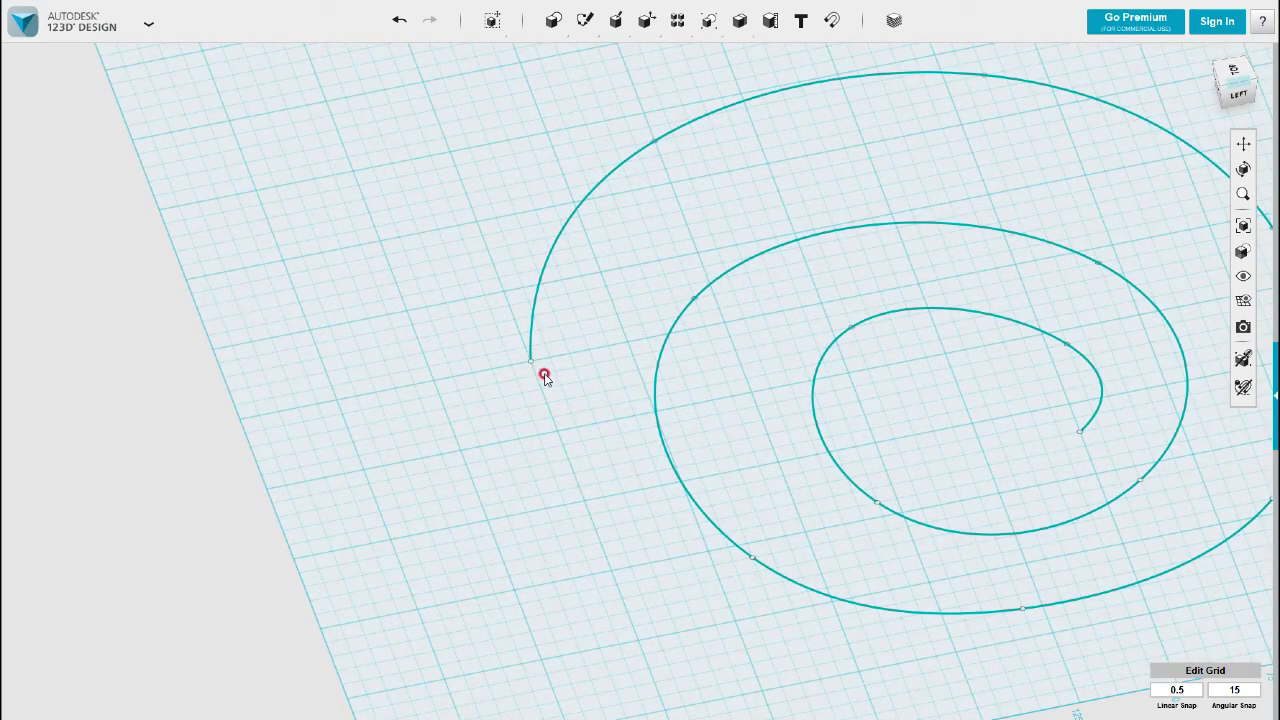
{"action": "right_click_drag", "start_coordinate": [615, 403], "coordinate": [560, 398]}
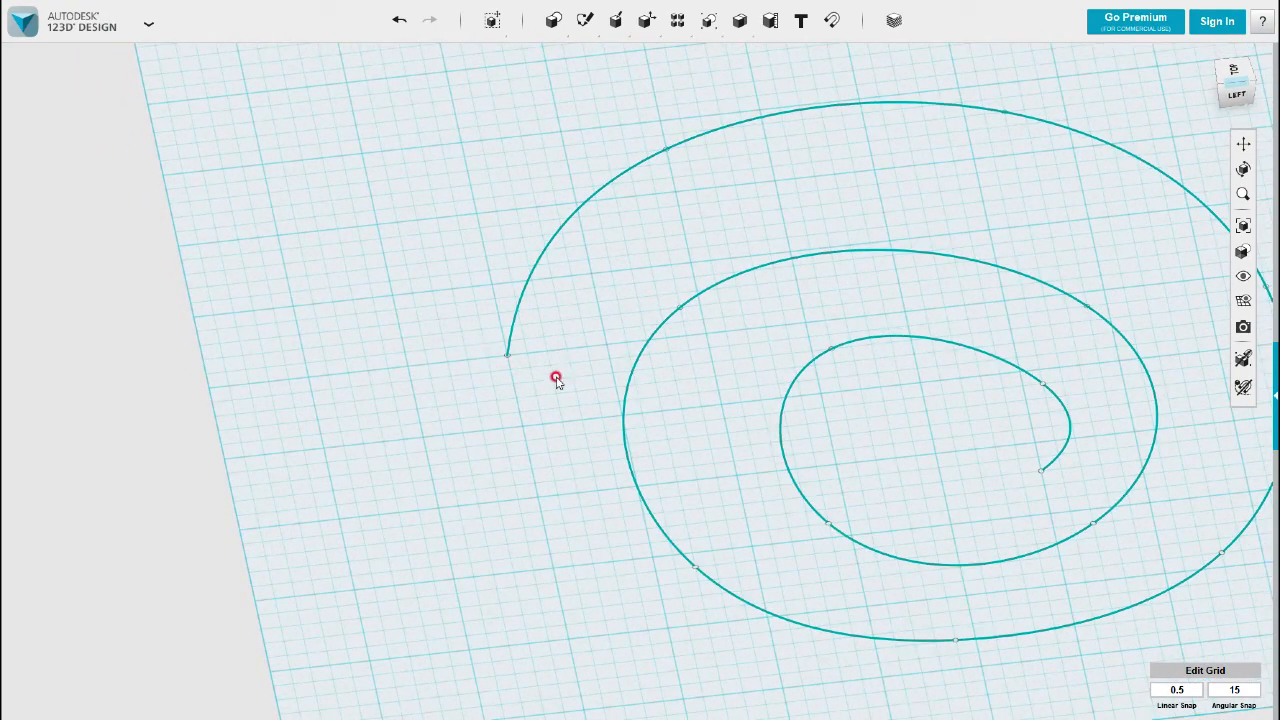
{"action": "mouse_move", "coordinate": [553, 22]}
{"action": "left_click", "coordinate": [556, 56]}
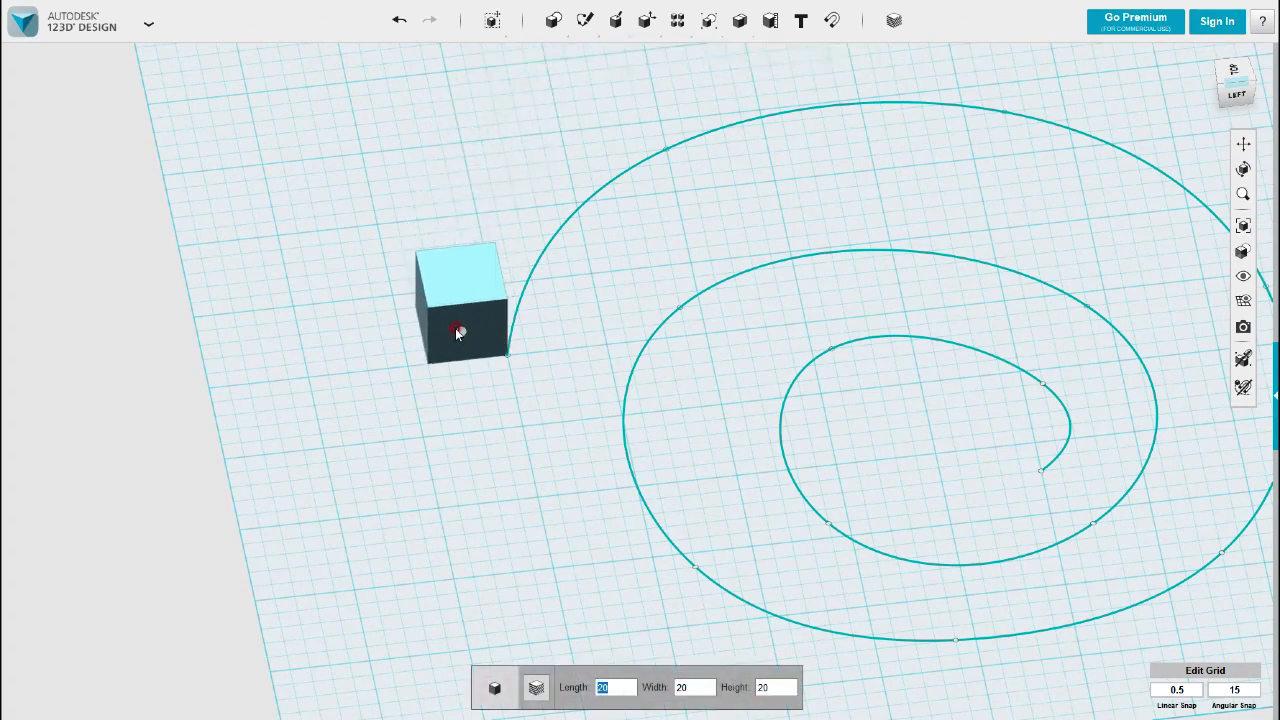
{"action": "left_click", "coordinate": [455, 333]}
Step: Sketch a circle on the plane of the box's front face, centred on the spiral's outer end
{"action": "scroll", "coordinate": [511, 385], "scroll_direction": "up", "scroll_amount": 5}
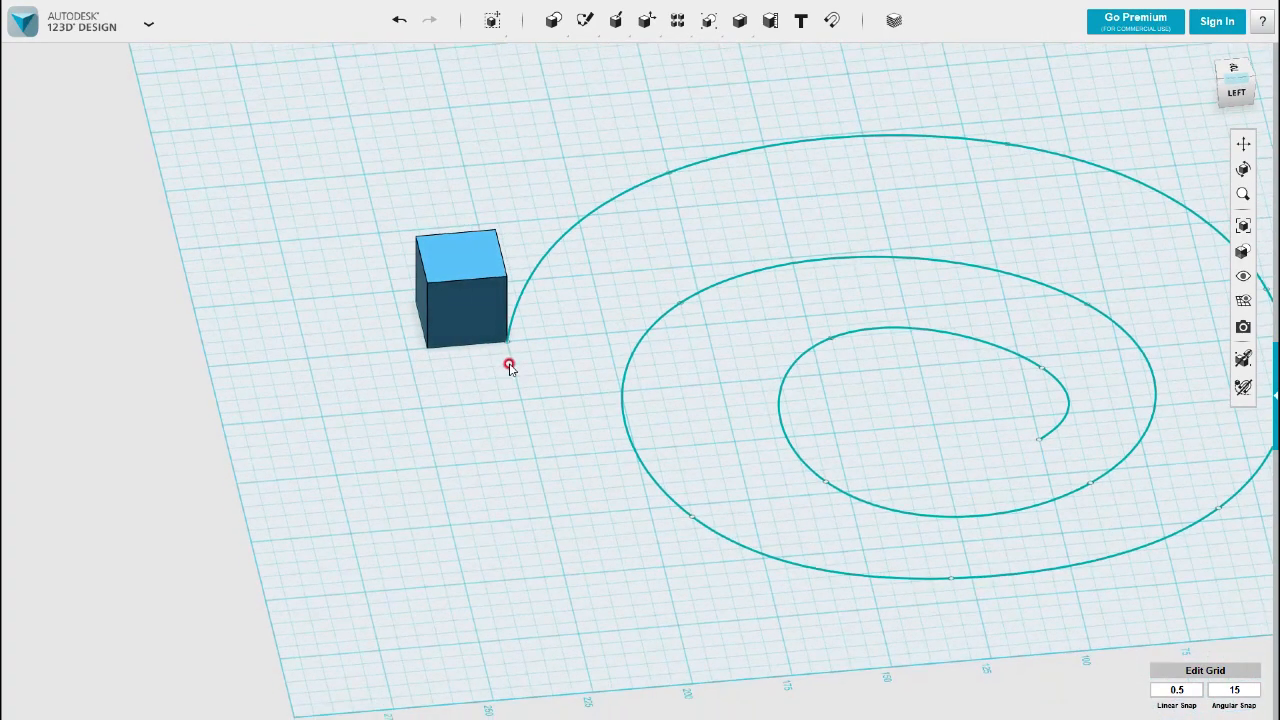
{"action": "mouse_move", "coordinate": [586, 22]}
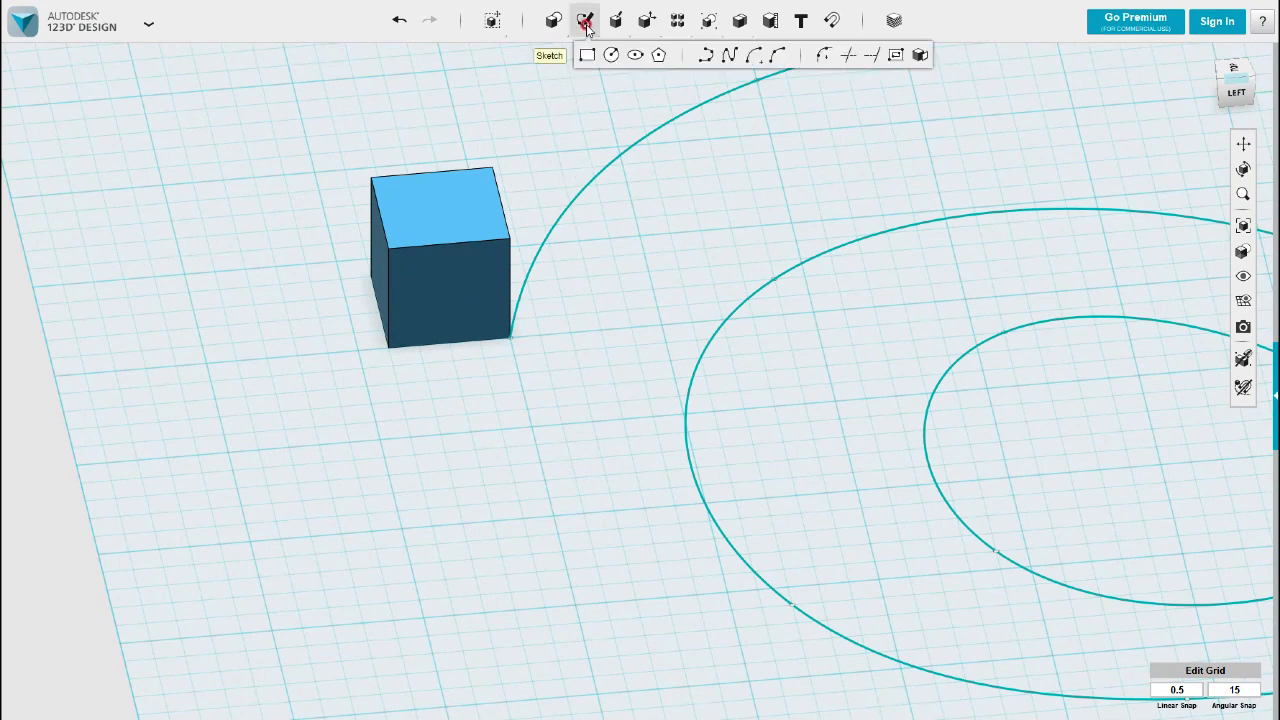
{"action": "left_click", "coordinate": [607, 57]}
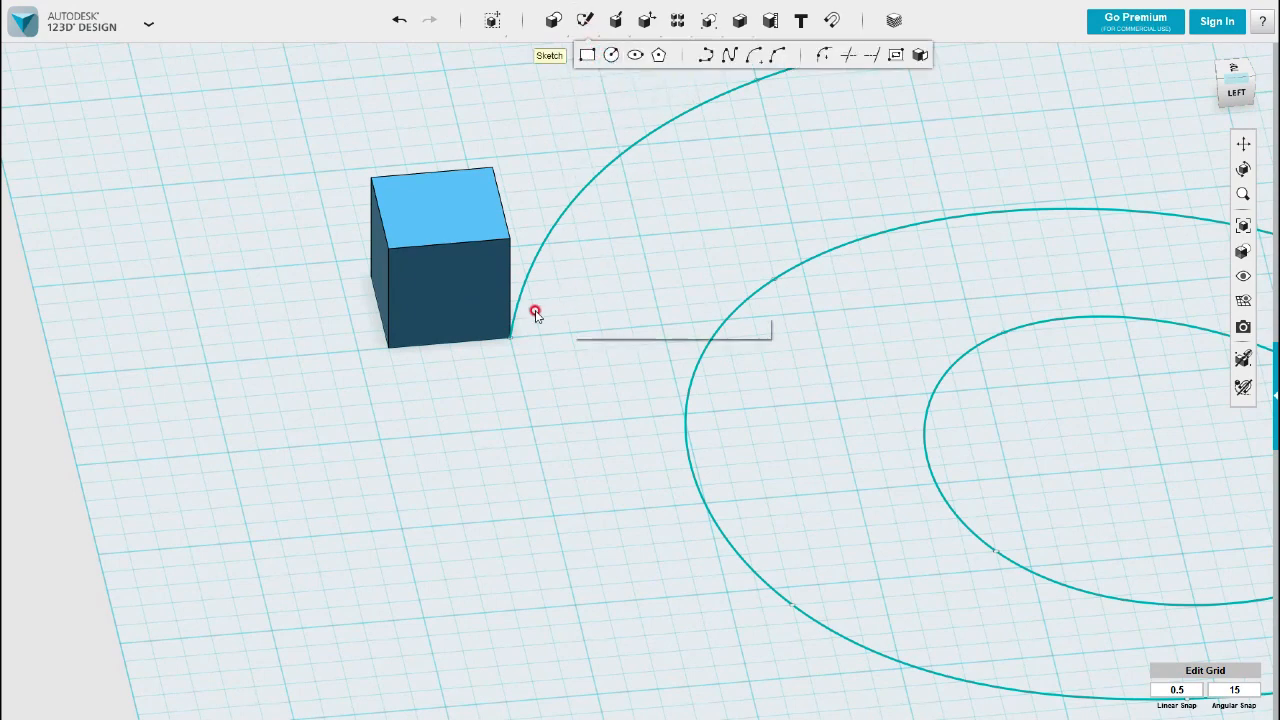
{"action": "left_click", "coordinate": [492, 305]}
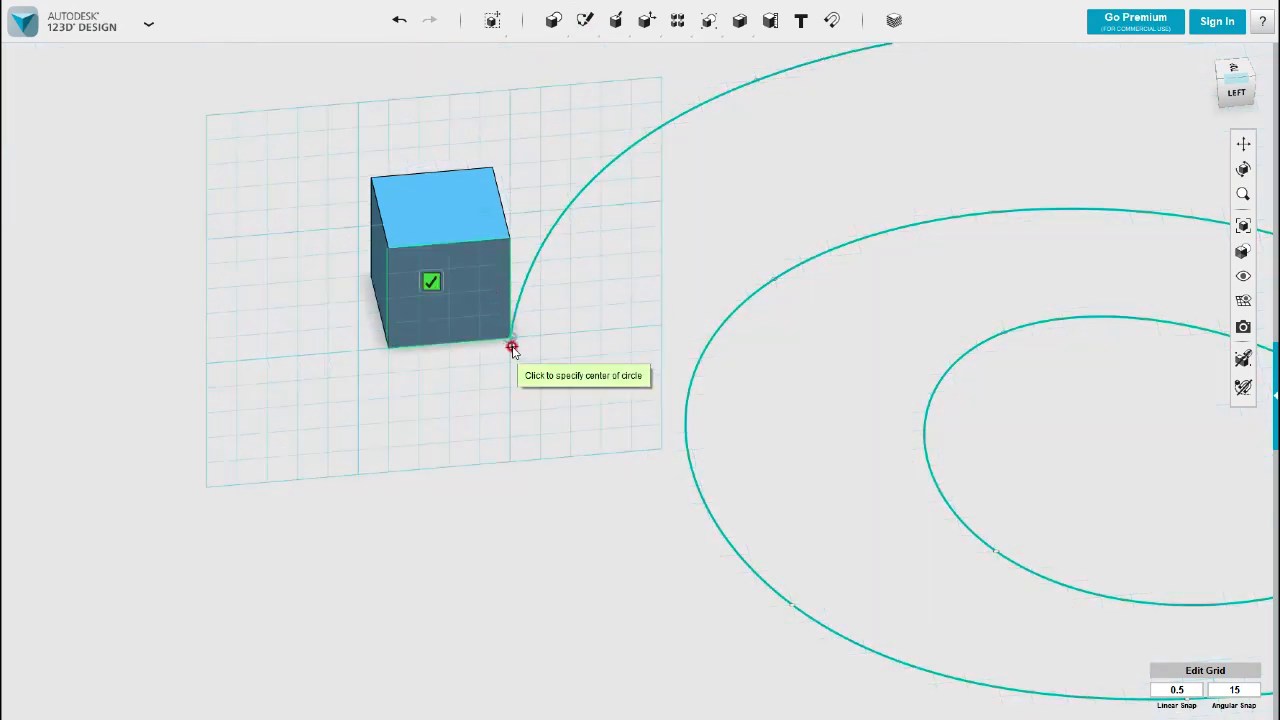
{"action": "left_click", "coordinate": [510, 338]}
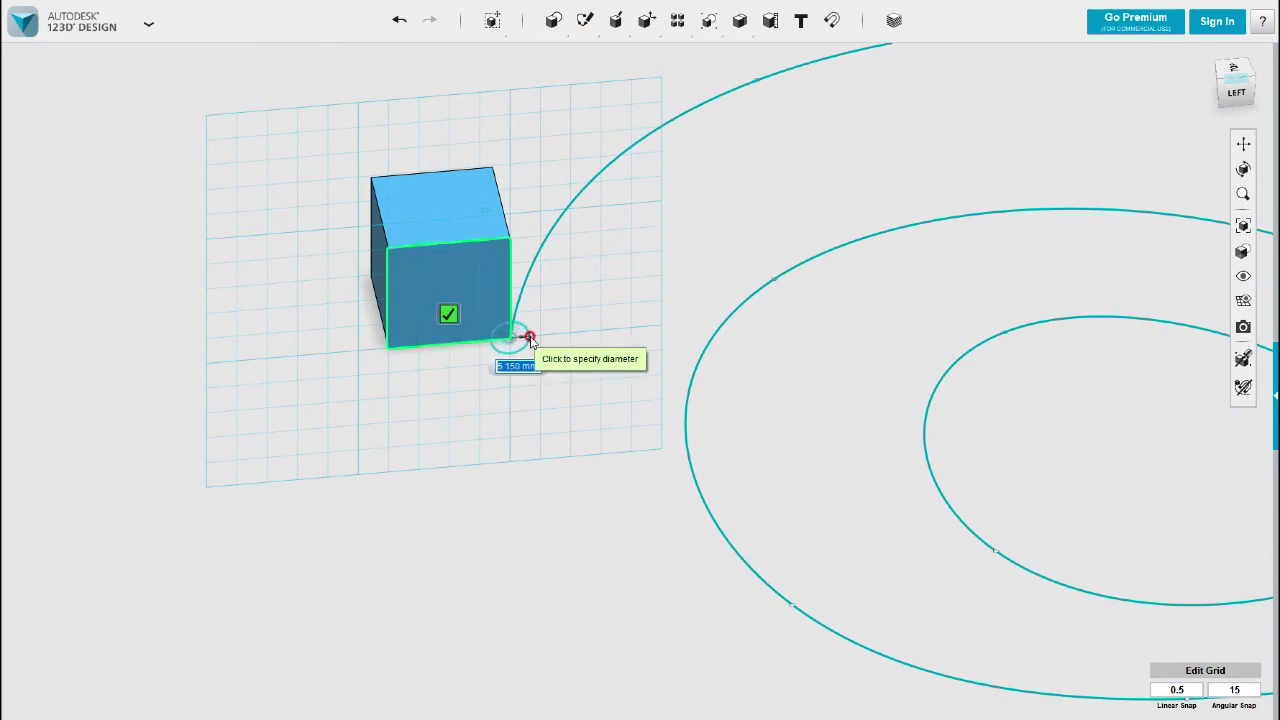
{"action": "left_click", "coordinate": [539, 336]}
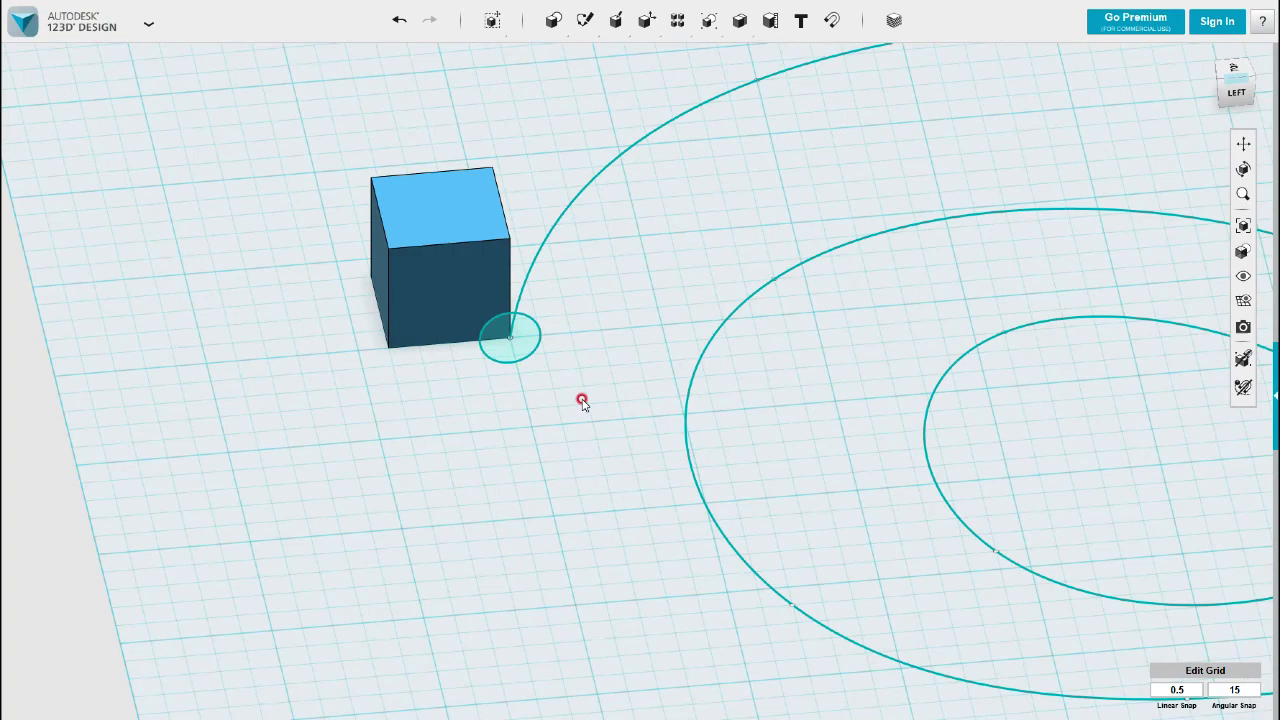
Step: Delete the box, keeping the circle and the spiral
{"action": "left_click", "coordinate": [497, 262]}
{"action": "key", "text": "Delete"}
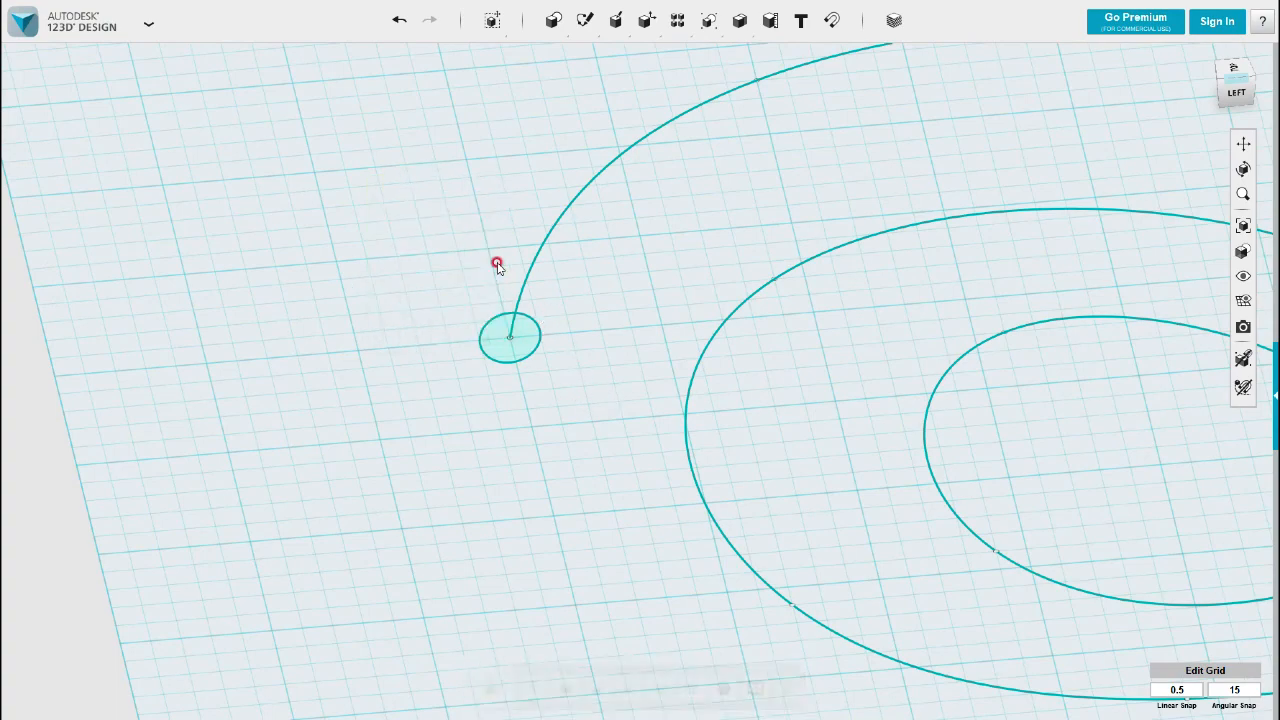
{"action": "scroll", "coordinate": [514, 272], "scroll_direction": "down", "scroll_amount": 5}
{"action": "scroll", "coordinate": [548, 314], "scroll_direction": "up", "scroll_amount": 3}
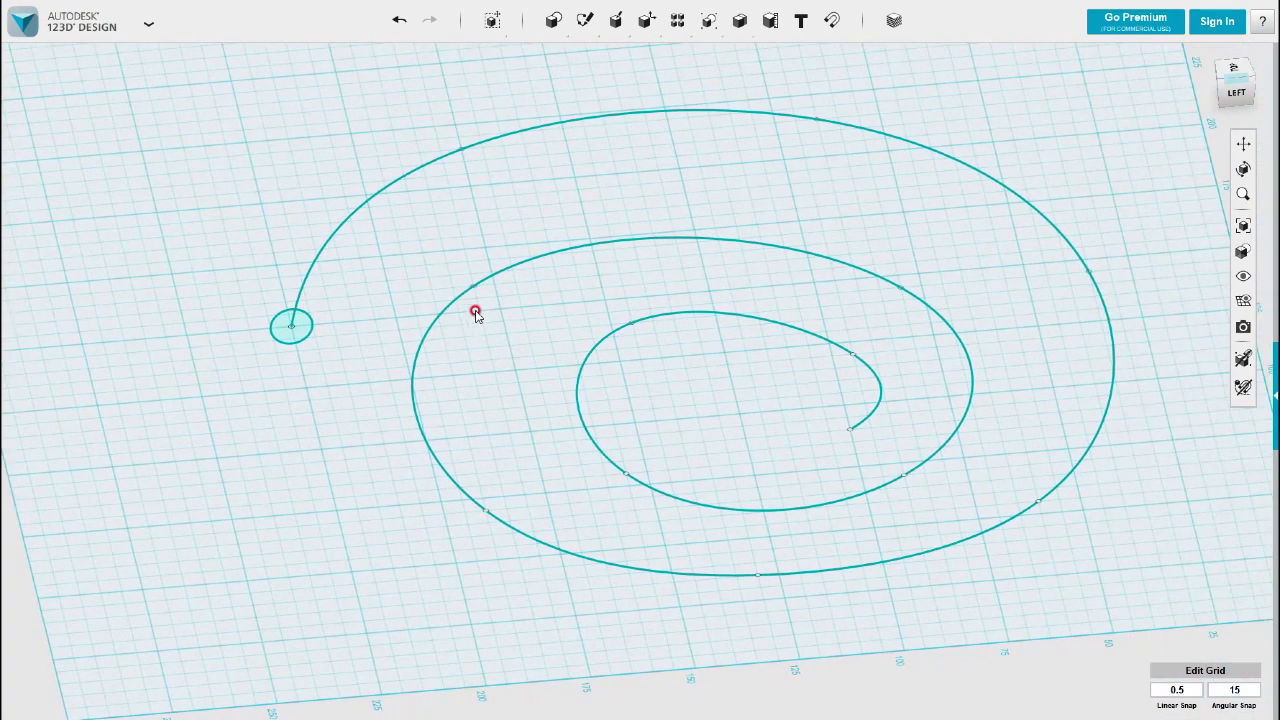
Step: Sweep the circle profile along the whole spiral path as a solid tube
{"action": "mouse_move", "coordinate": [610, 30]}
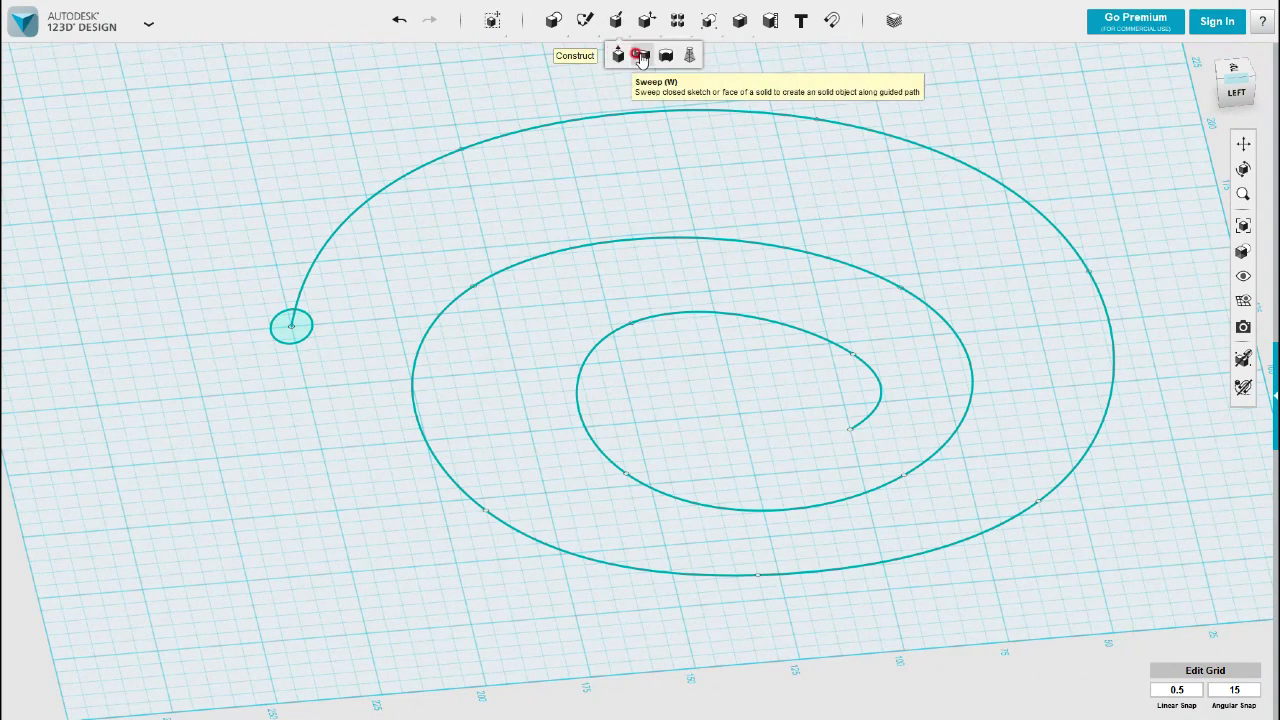
{"action": "left_click", "coordinate": [641, 57]}
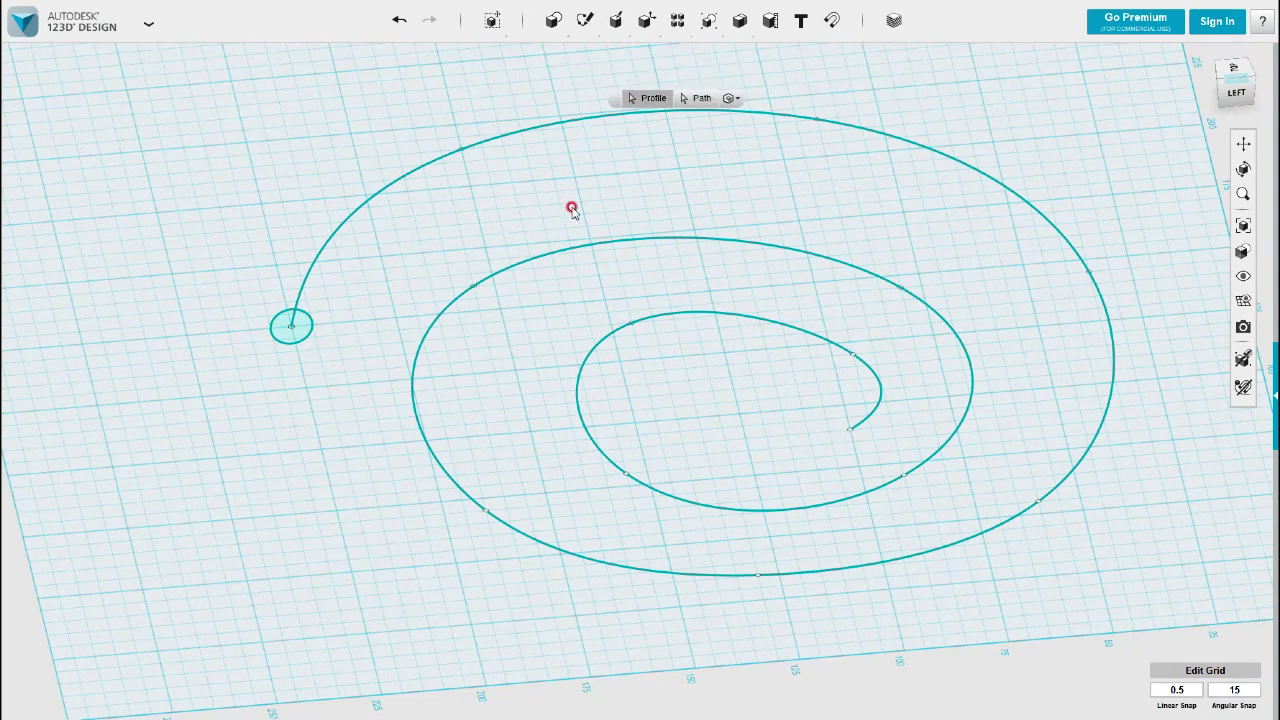
{"action": "left_click", "coordinate": [302, 332]}
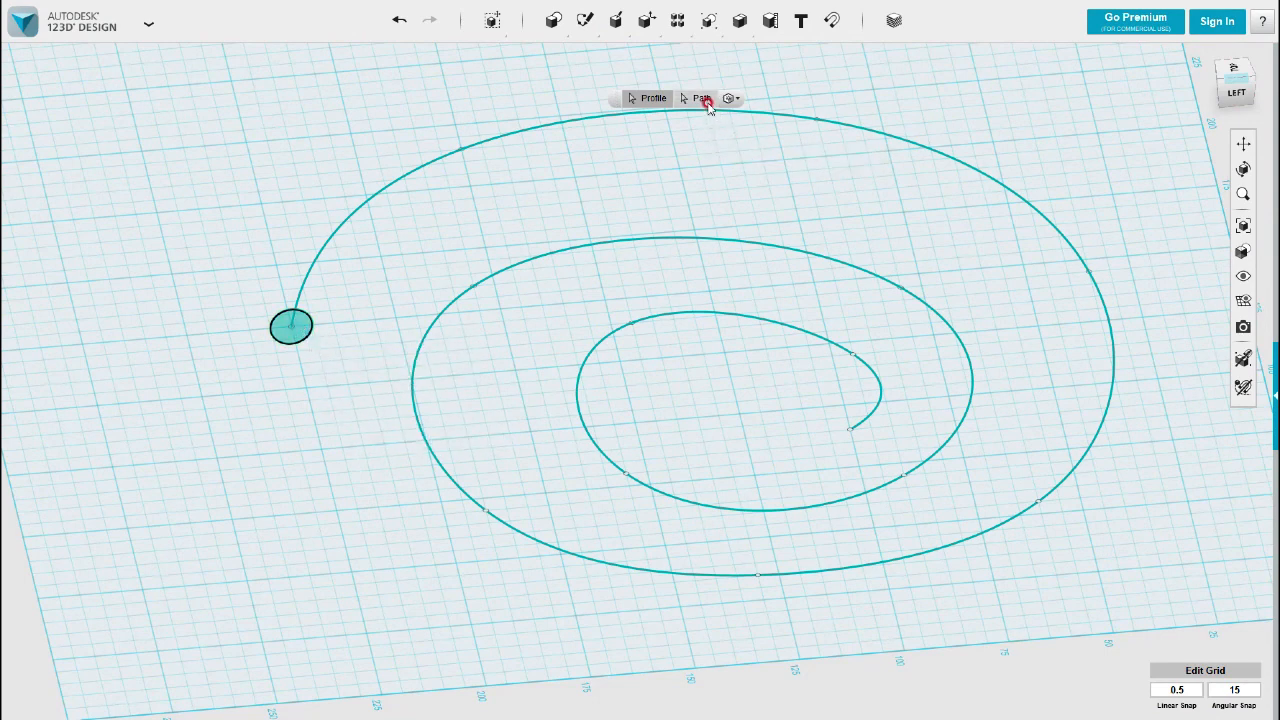
{"action": "left_click", "coordinate": [702, 99]}
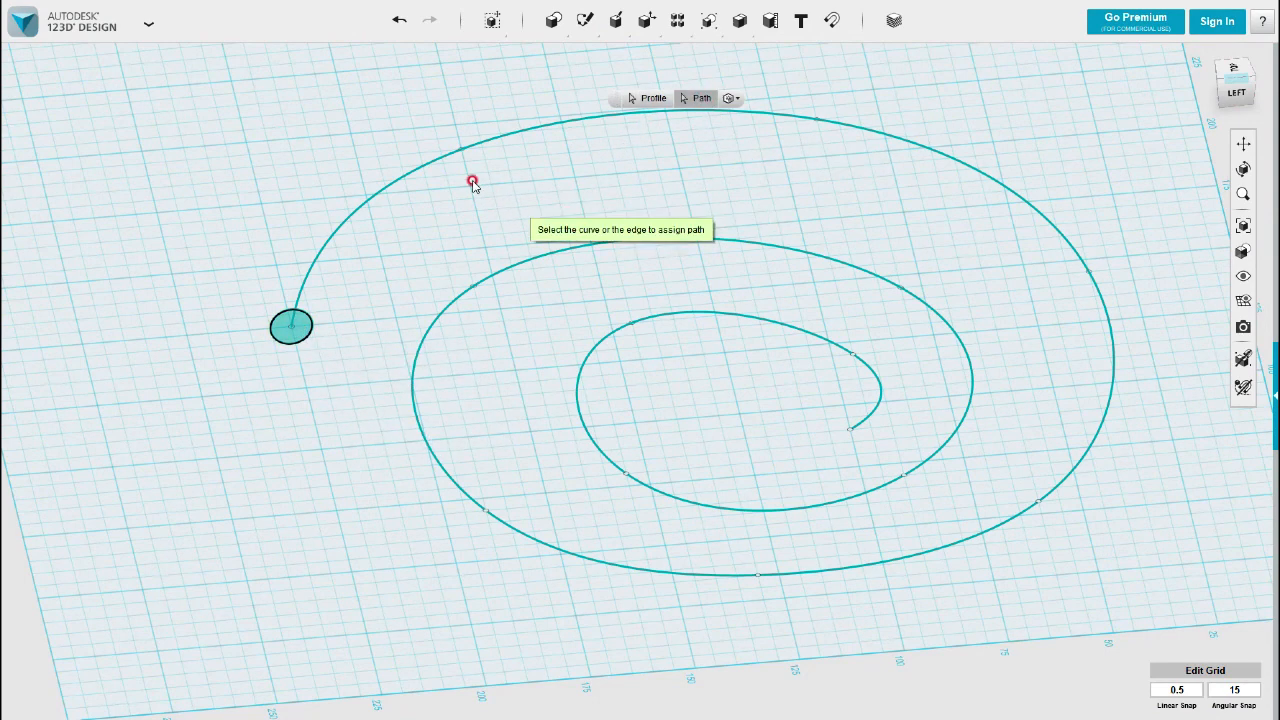
{"action": "left_click", "coordinate": [450, 157]}
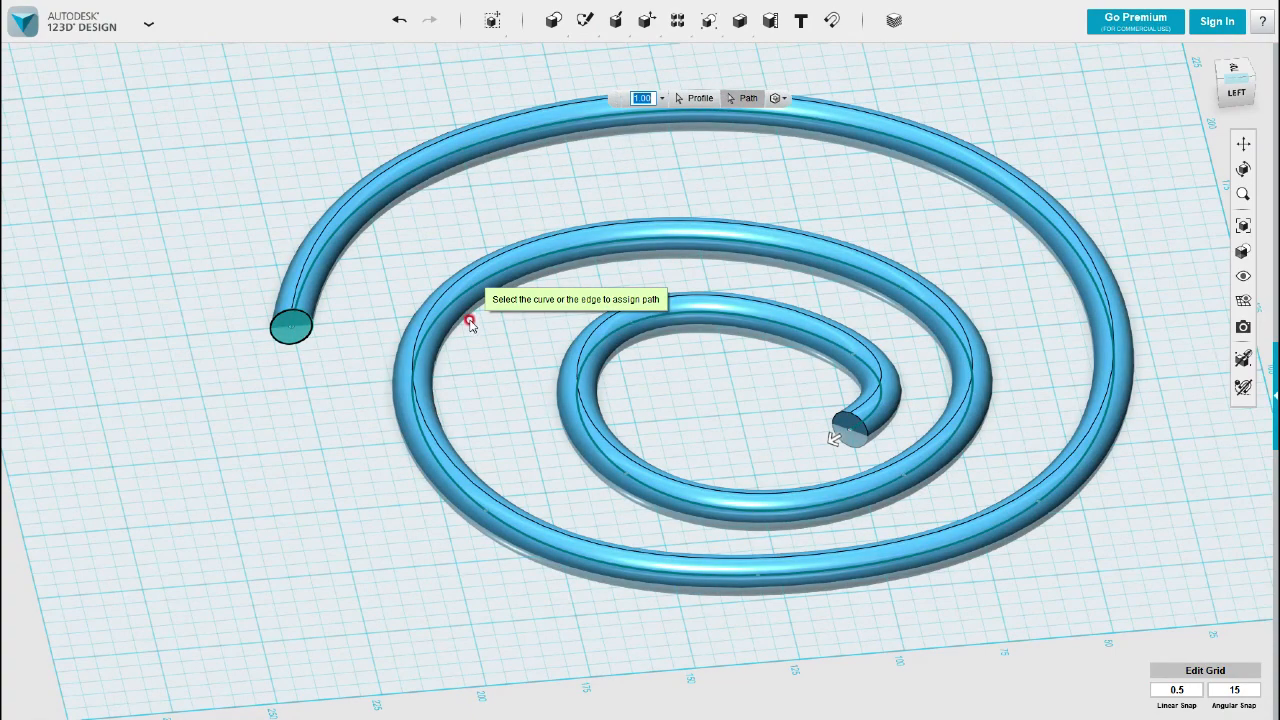
Step: Examine both ends of the swept tube from an angle and from the top view, and finish the sweep
{"action": "scroll", "coordinate": [480, 298], "scroll_direction": "down", "scroll_amount": 3}
{"action": "right_click_drag", "start_coordinate": [524, 362], "coordinate": [633, 411]}
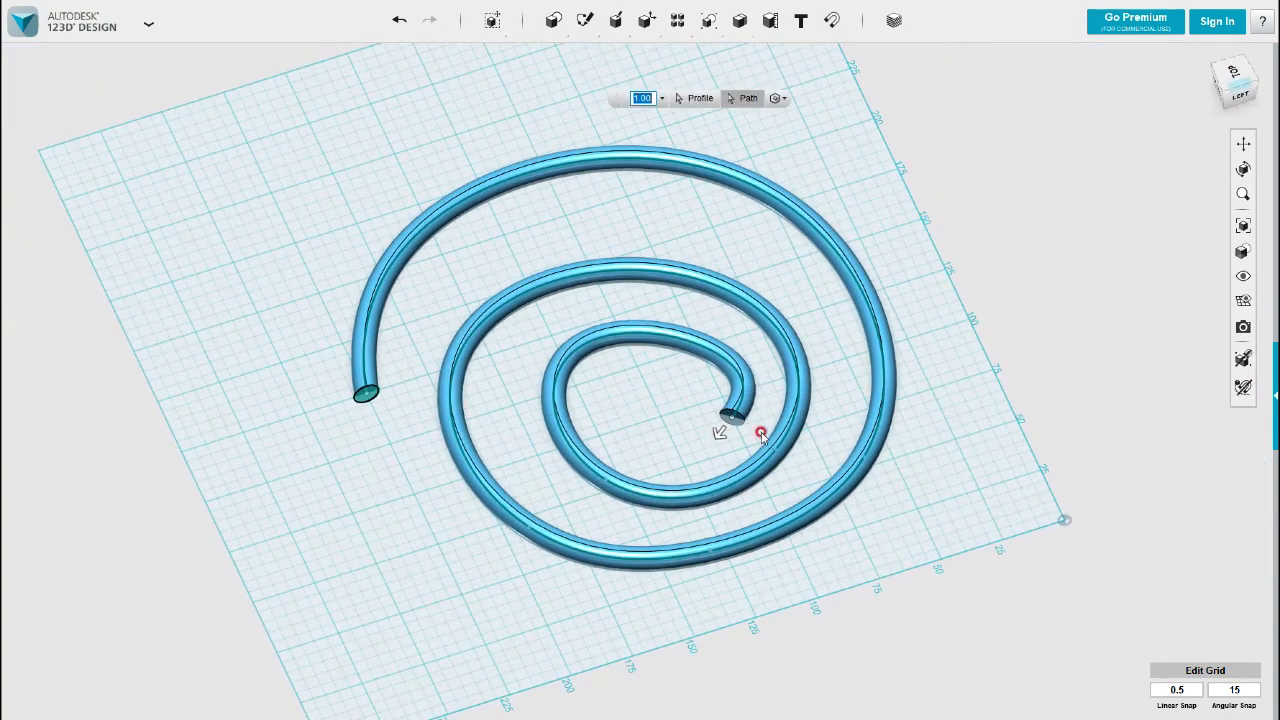
{"action": "left_click_drag", "start_coordinate": [721, 433], "coordinate": [668, 446]}
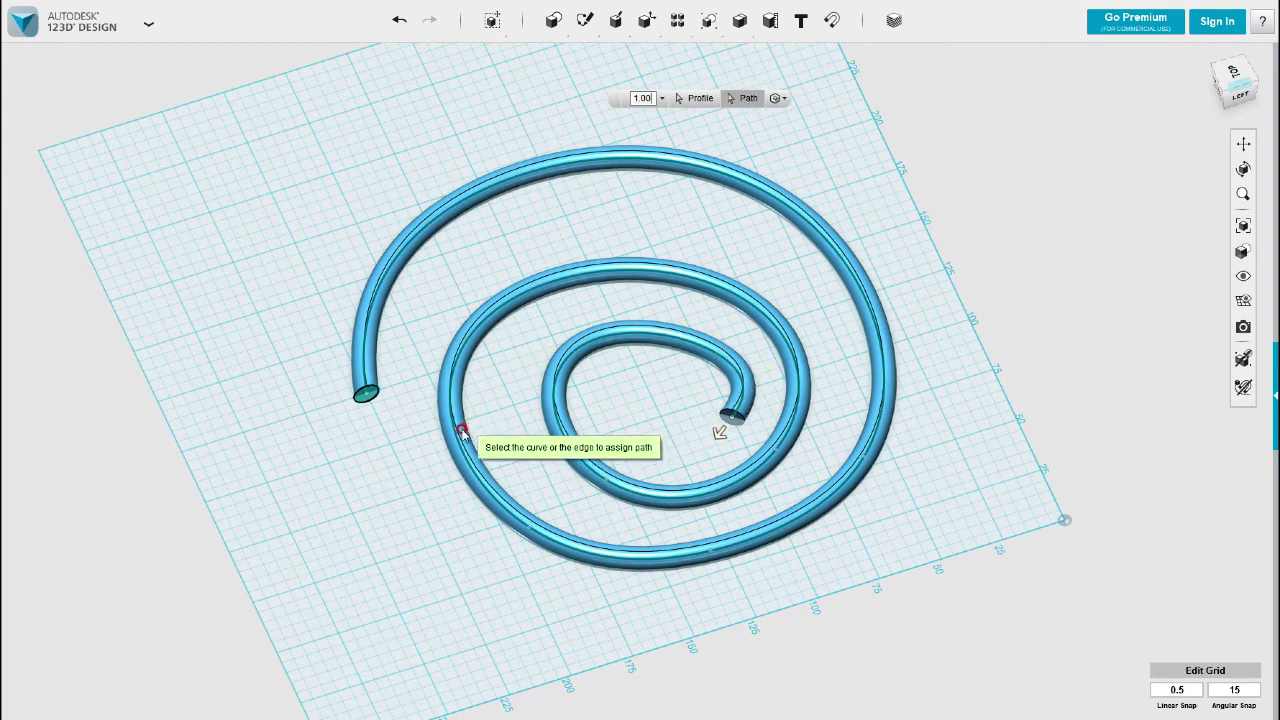
{"action": "mouse_move", "coordinate": [374, 404]}
{"action": "right_mouse_down"}
{"action": "mouse_move", "coordinate": [367, 393]}
{"action": "mouse_move", "coordinate": [366, 417]}
{"action": "mouse_move", "coordinate": [366, 398]}
{"action": "right_mouse_up"}
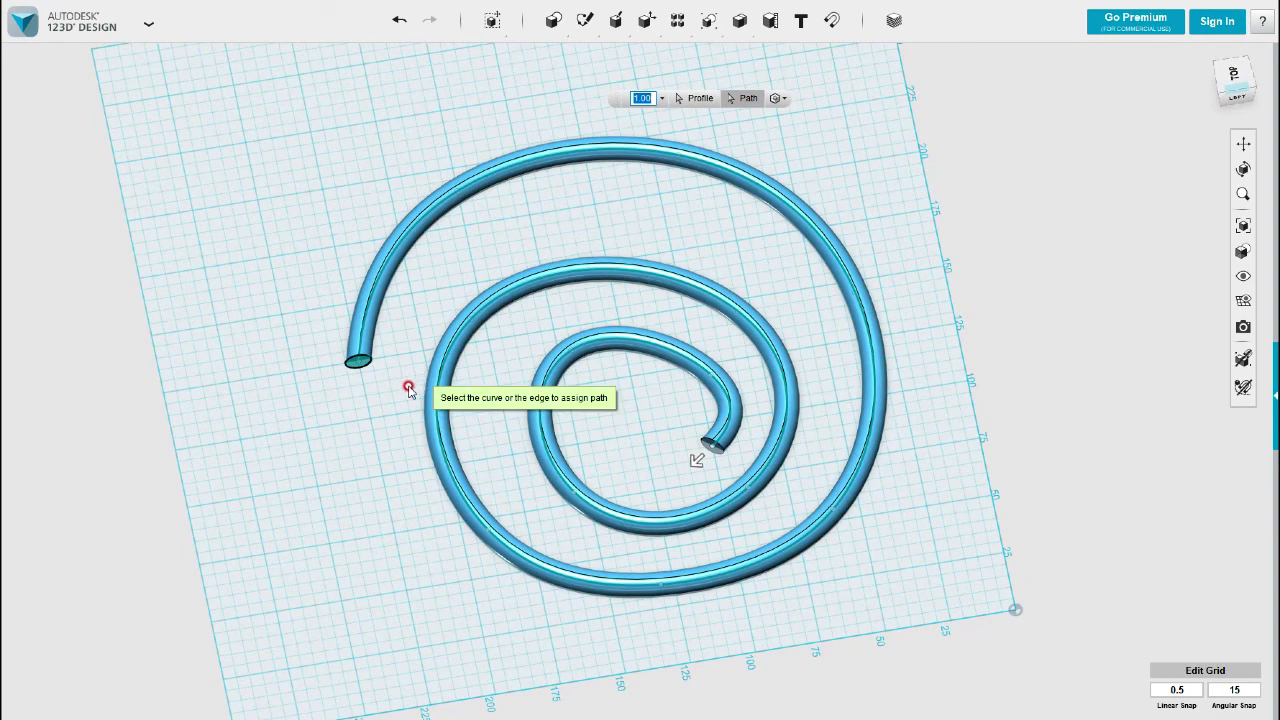
{"action": "scroll", "coordinate": [360, 372], "scroll_direction": "up", "scroll_amount": 3}
{"action": "right_click_drag", "start_coordinate": [364, 376], "coordinate": [370, 382]}
{"action": "left_click", "coordinate": [1234, 80]}
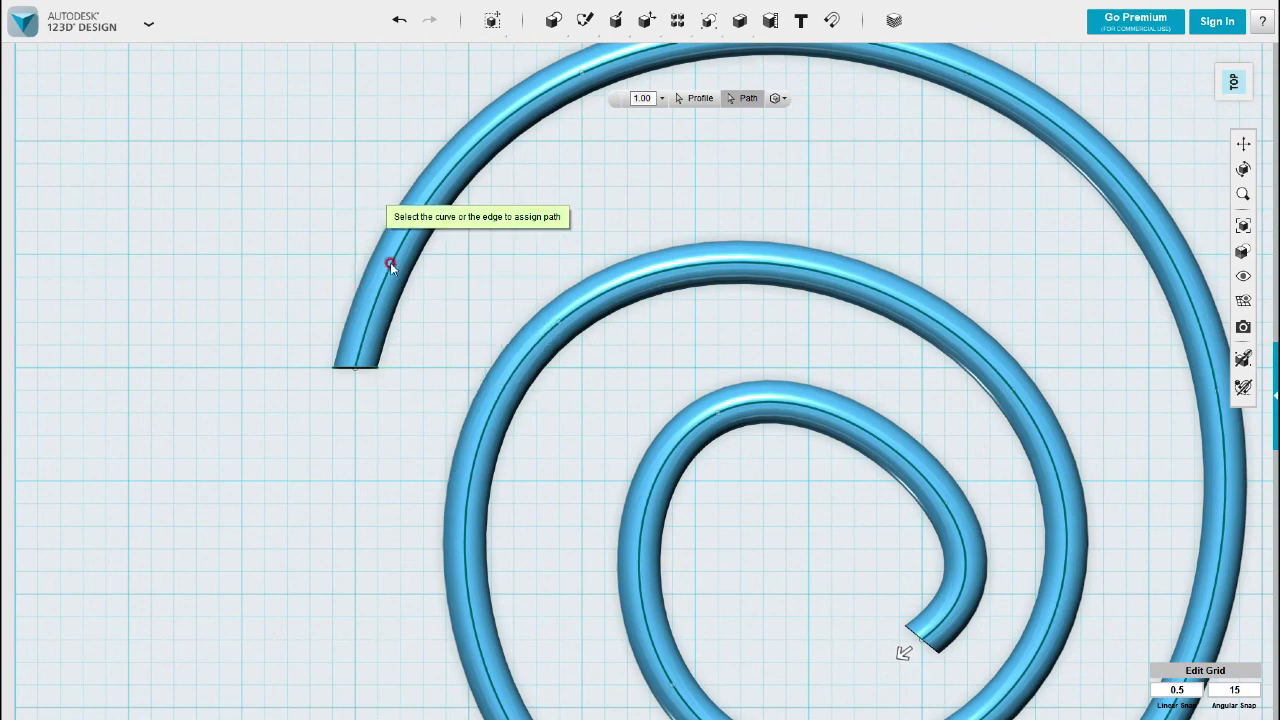
{"action": "right_click_drag", "start_coordinate": [644, 418], "coordinate": [649, 360]}
{"action": "scroll", "coordinate": [649, 374], "scroll_direction": "down", "scroll_amount": 3}
{"action": "left_click", "coordinate": [768, 530]}
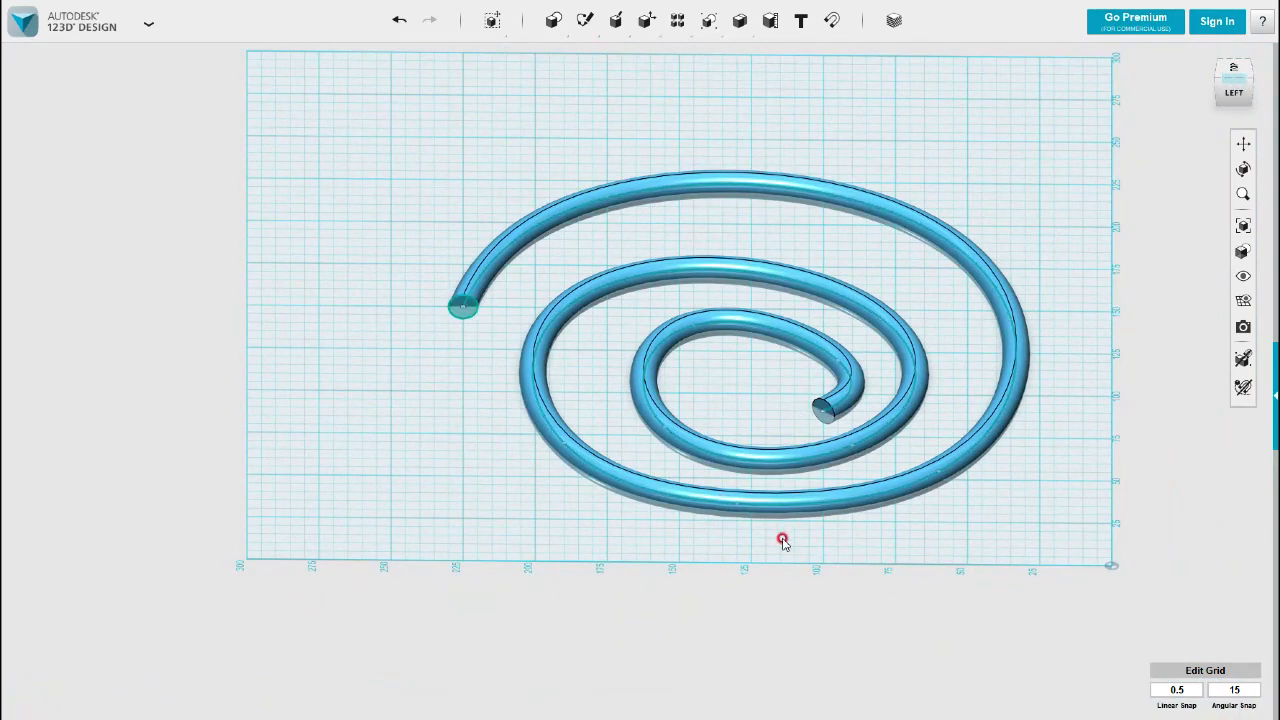
Step: Undo the spiral sweep, the box deletion and the circle sketch
{"action": "key", "text": "ctrl+z"}
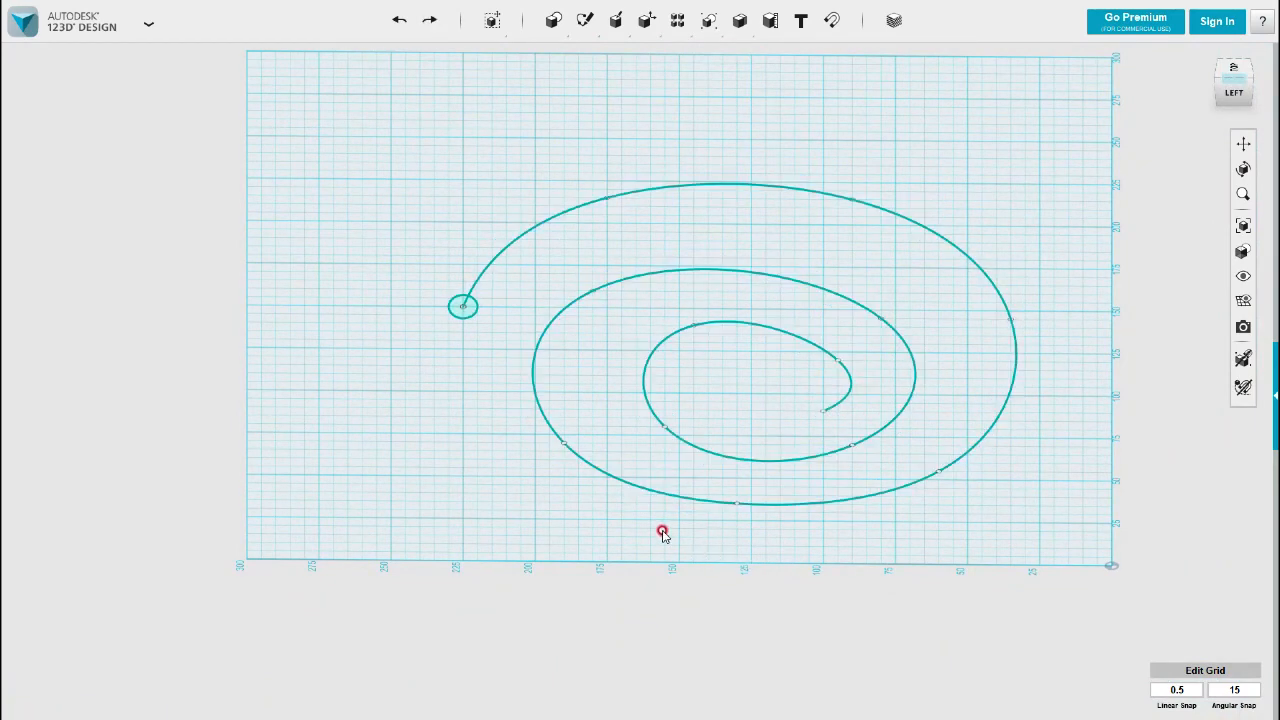
{"action": "key", "text": "ctrl+z"}
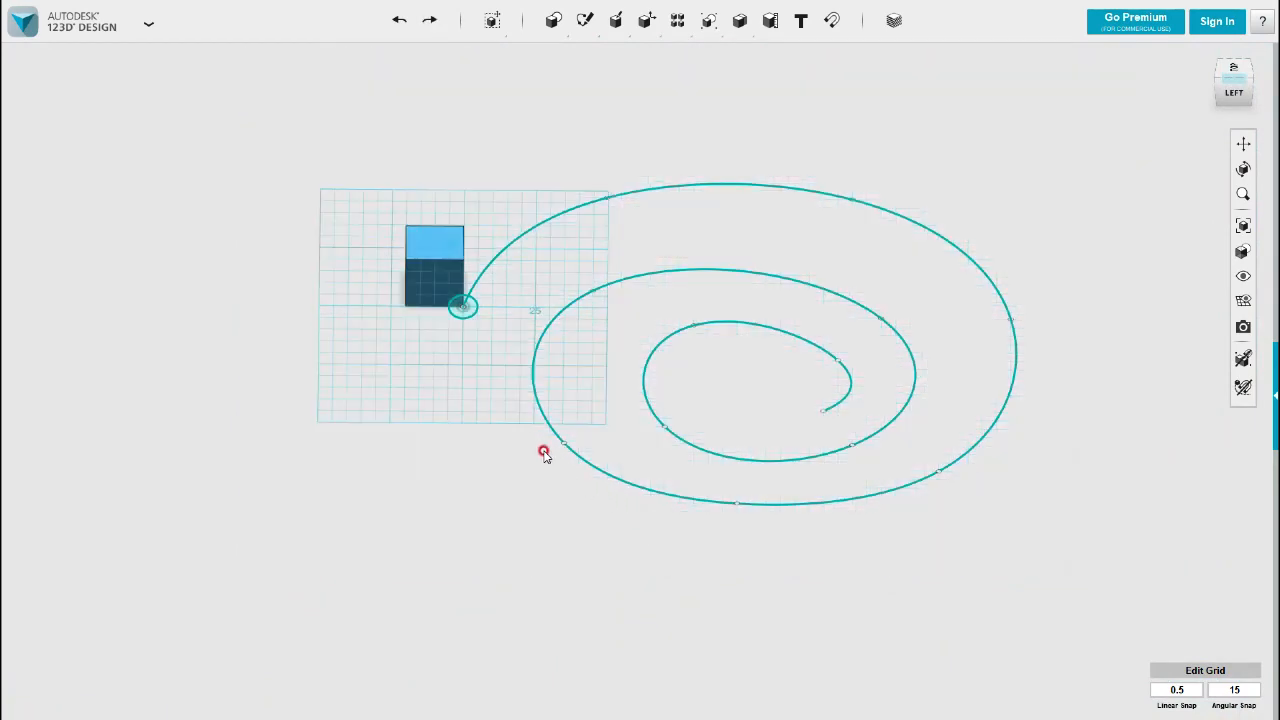
{"action": "key", "text": "ctrl+z"}
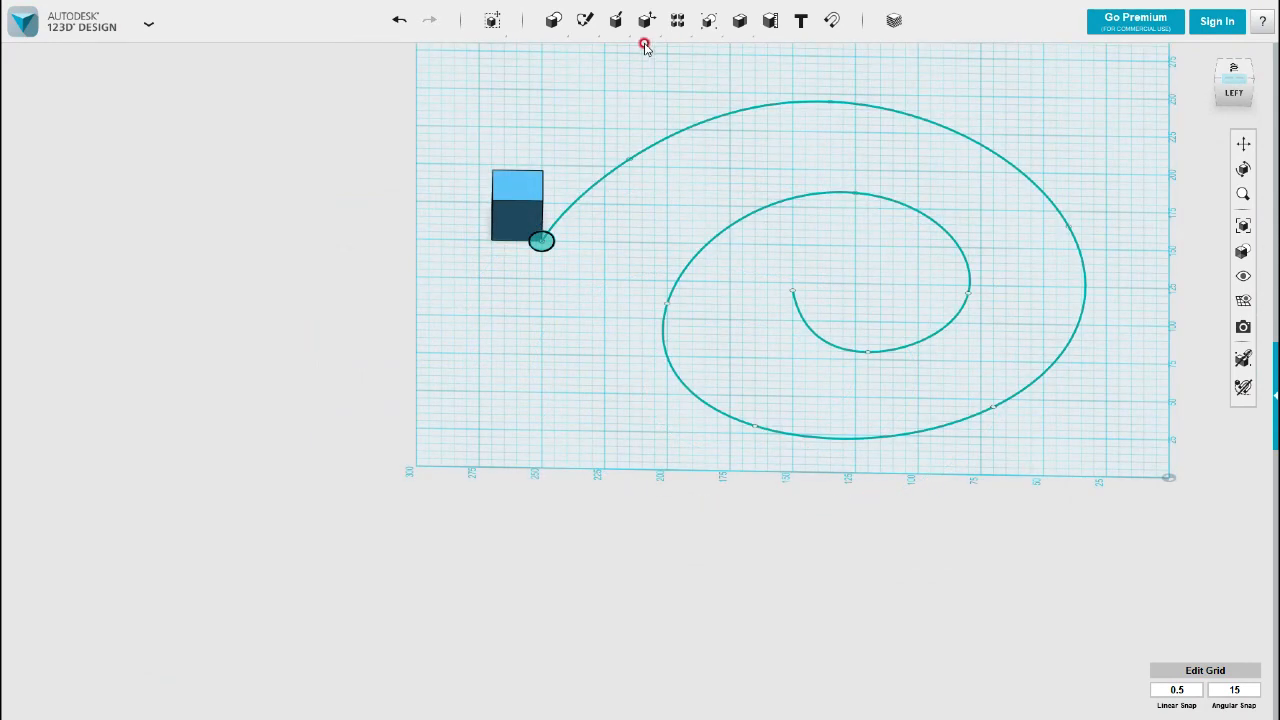
Step: Sweep the circle at the box's corner along the redrawn spiral
{"action": "mouse_move", "coordinate": [646, 20]}
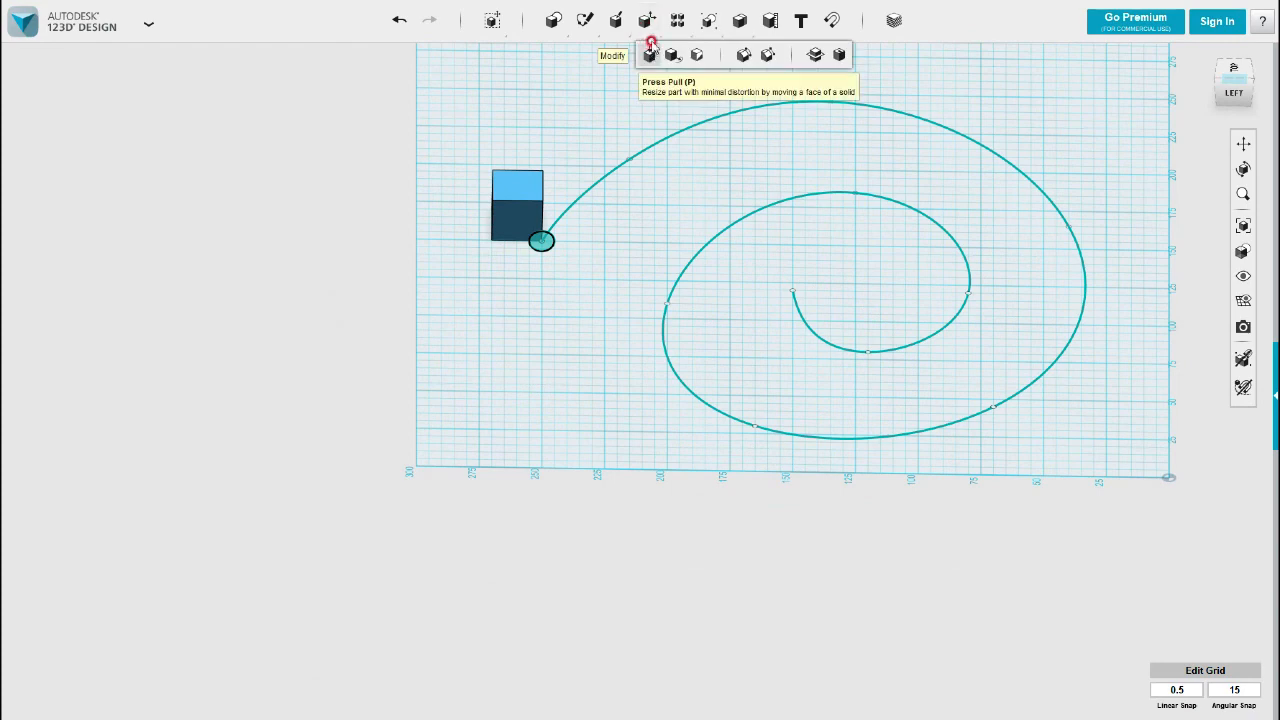
{"action": "left_click", "coordinate": [634, 52]}
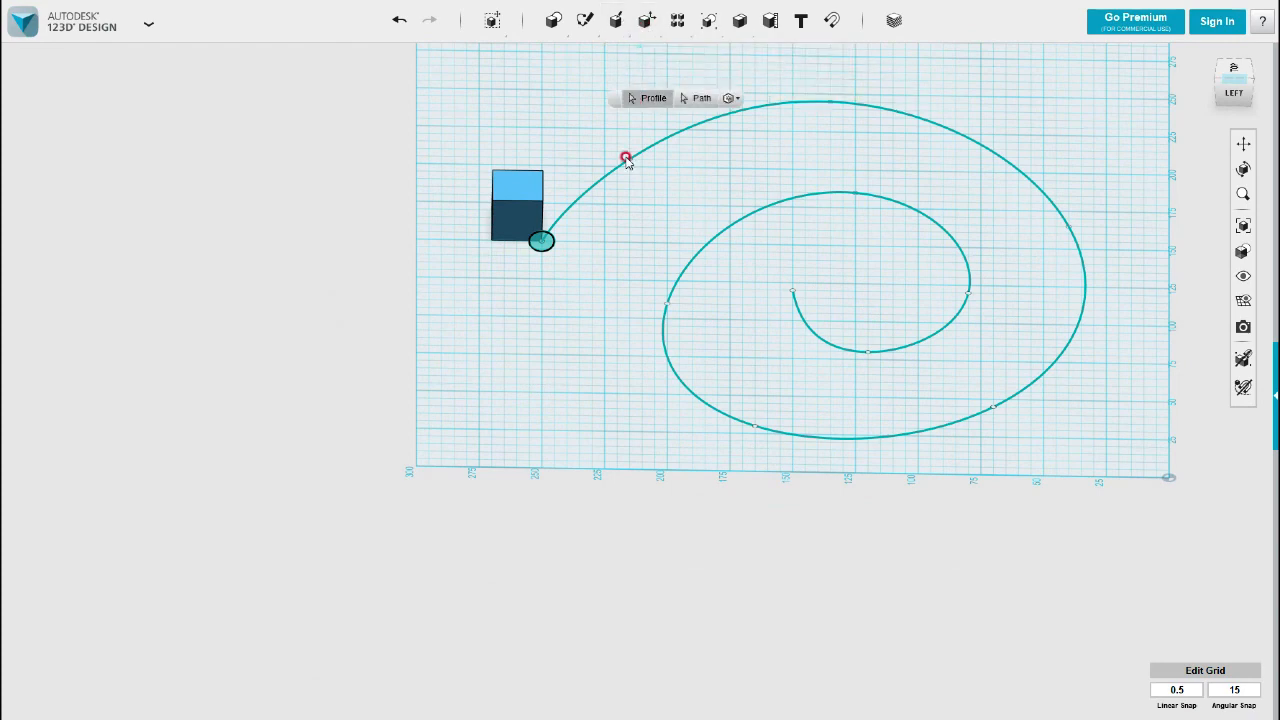
{"action": "left_click", "coordinate": [541, 241]}
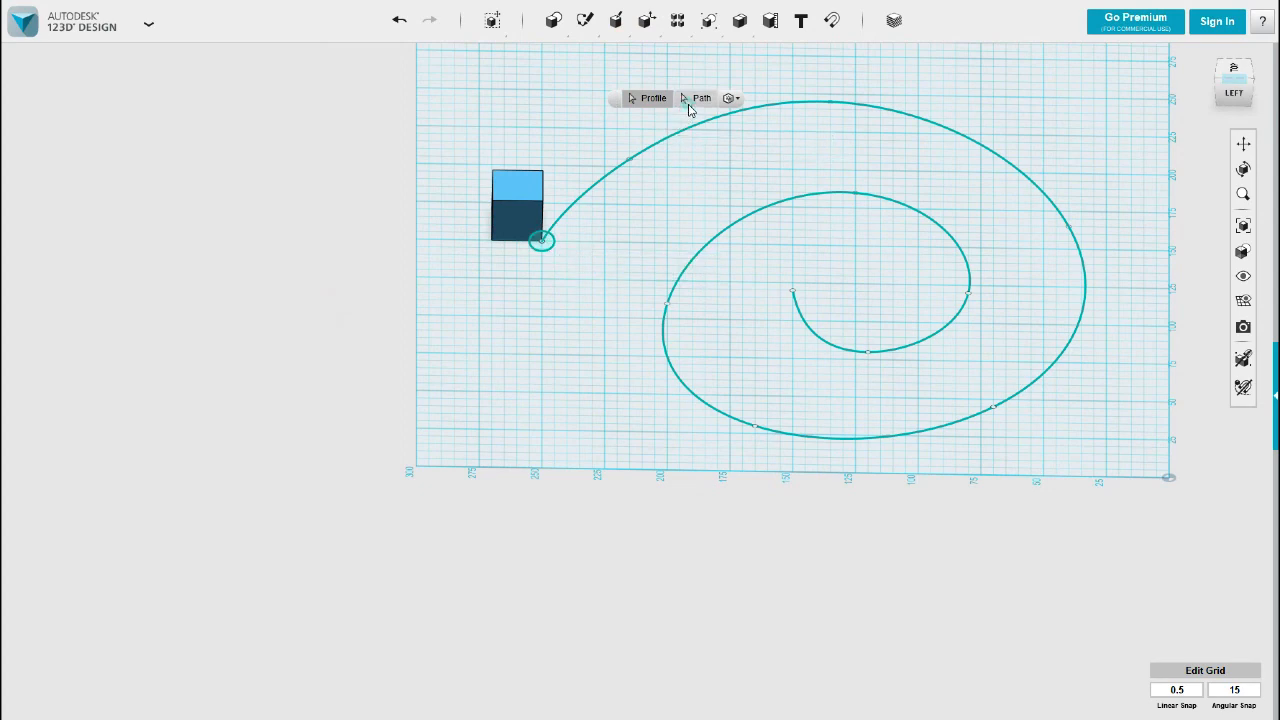
{"action": "left_click", "coordinate": [689, 104]}
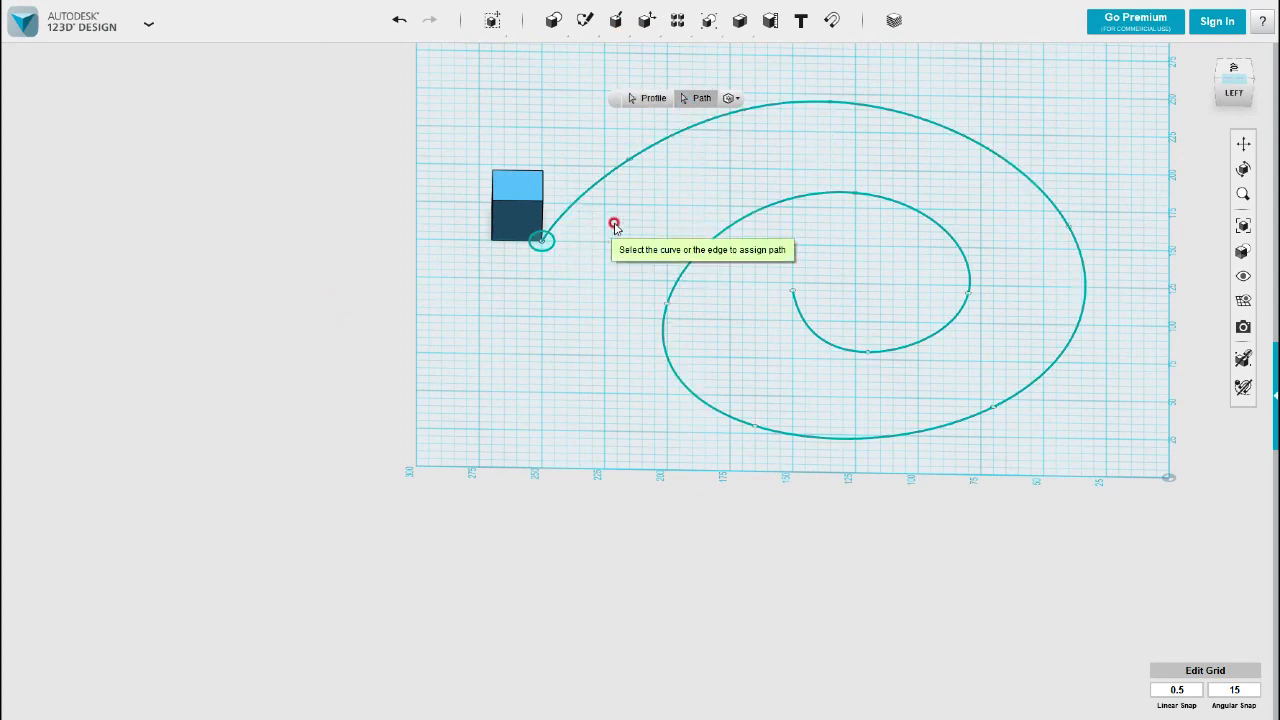
{"action": "left_click", "coordinate": [647, 98]}
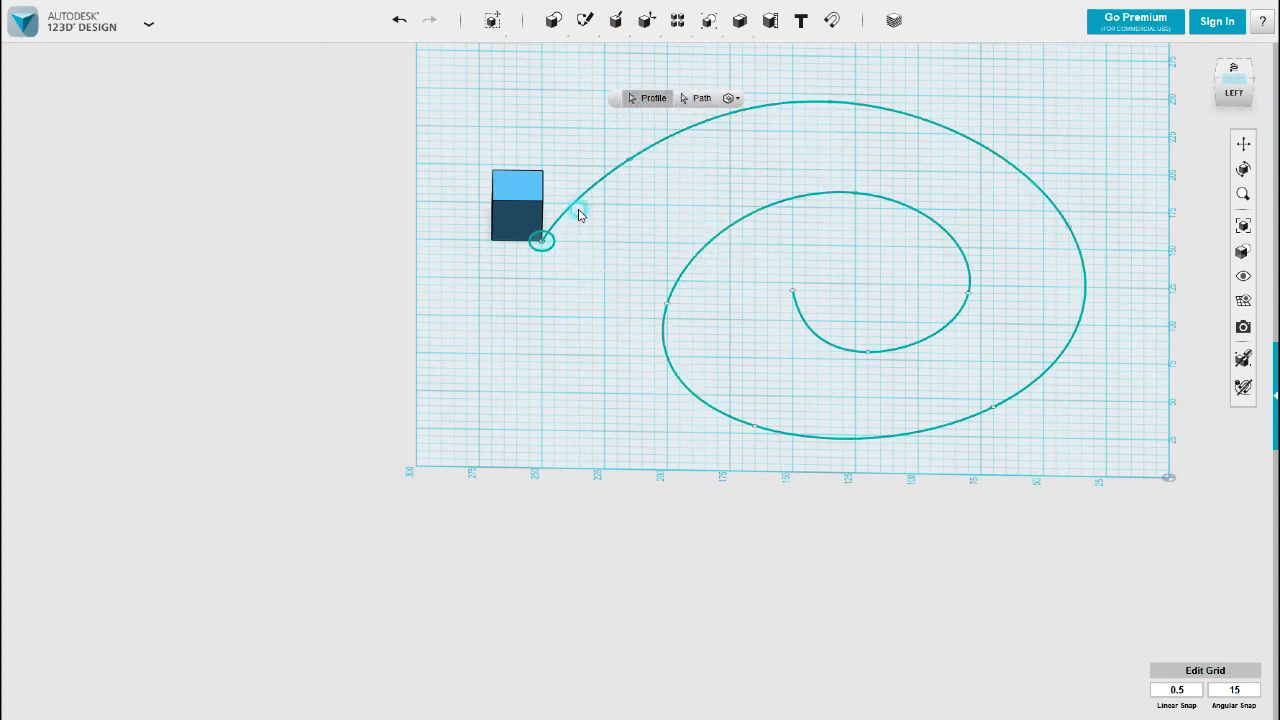
{"action": "left_click", "coordinate": [542, 242]}
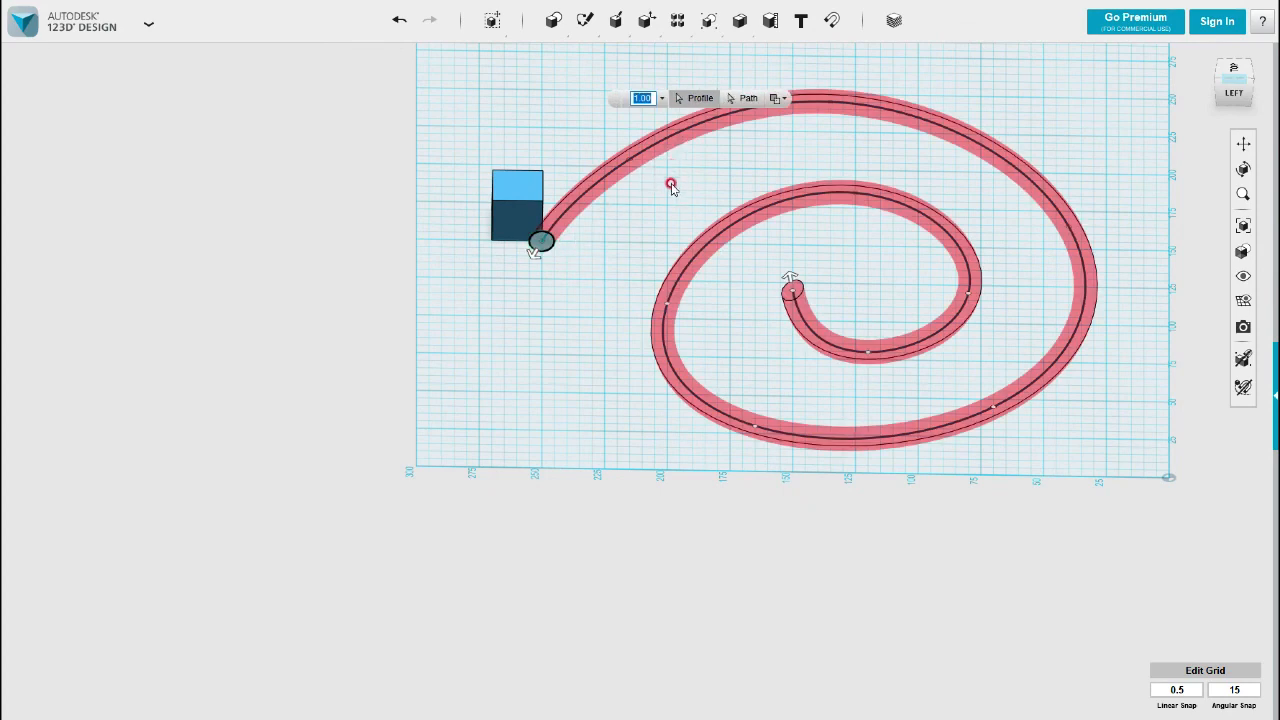
Step: Set the sweep's operation to New Solid and finish the sweep
{"action": "scroll", "coordinate": [640, 285], "scroll_direction": "up", "scroll_amount": 4}
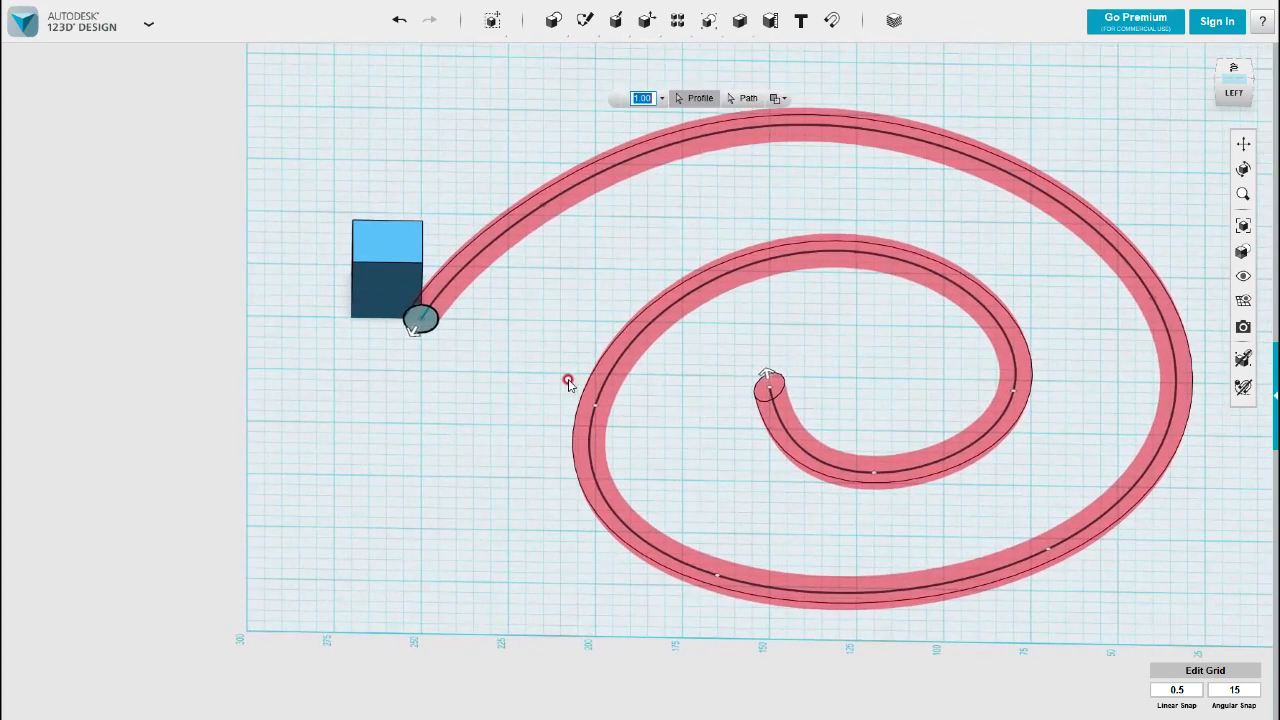
{"action": "mouse_move", "coordinate": [557, 380]}
{"action": "right_mouse_down"}
{"action": "mouse_move", "coordinate": [552, 362]}
{"action": "mouse_move", "coordinate": [546, 374]}
{"action": "right_mouse_up"}
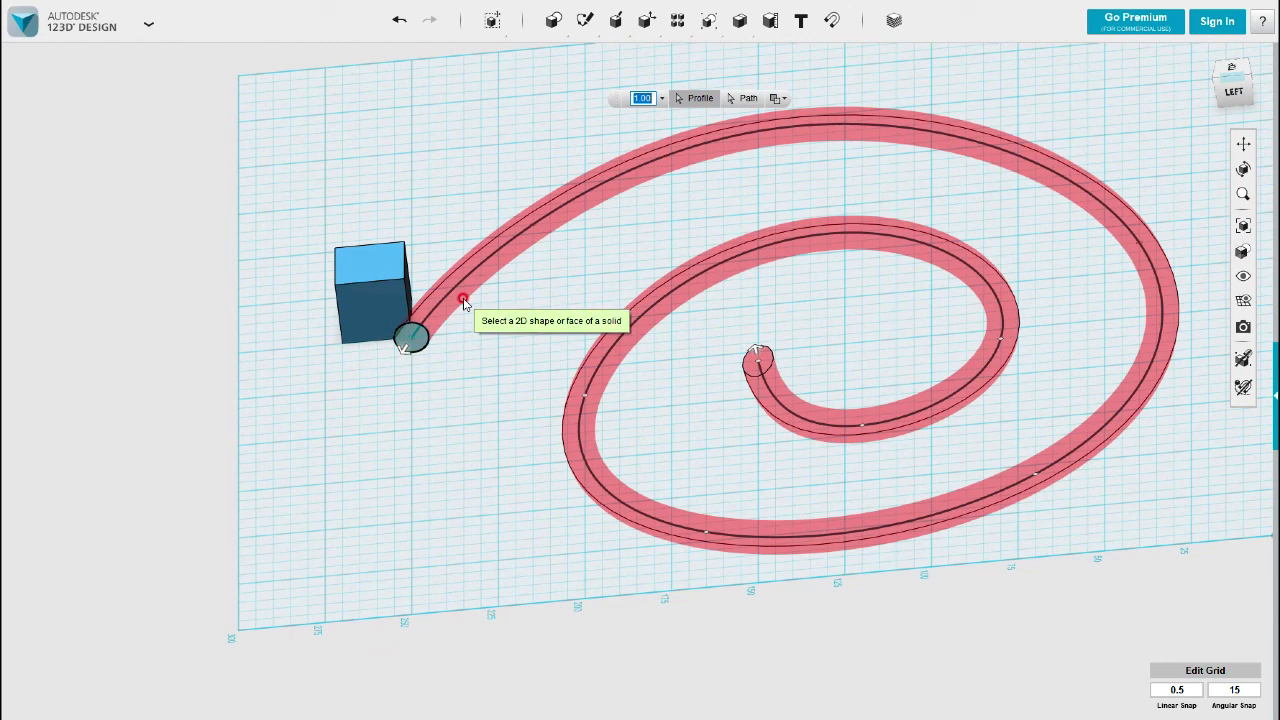
{"action": "left_click", "coordinate": [776, 104]}
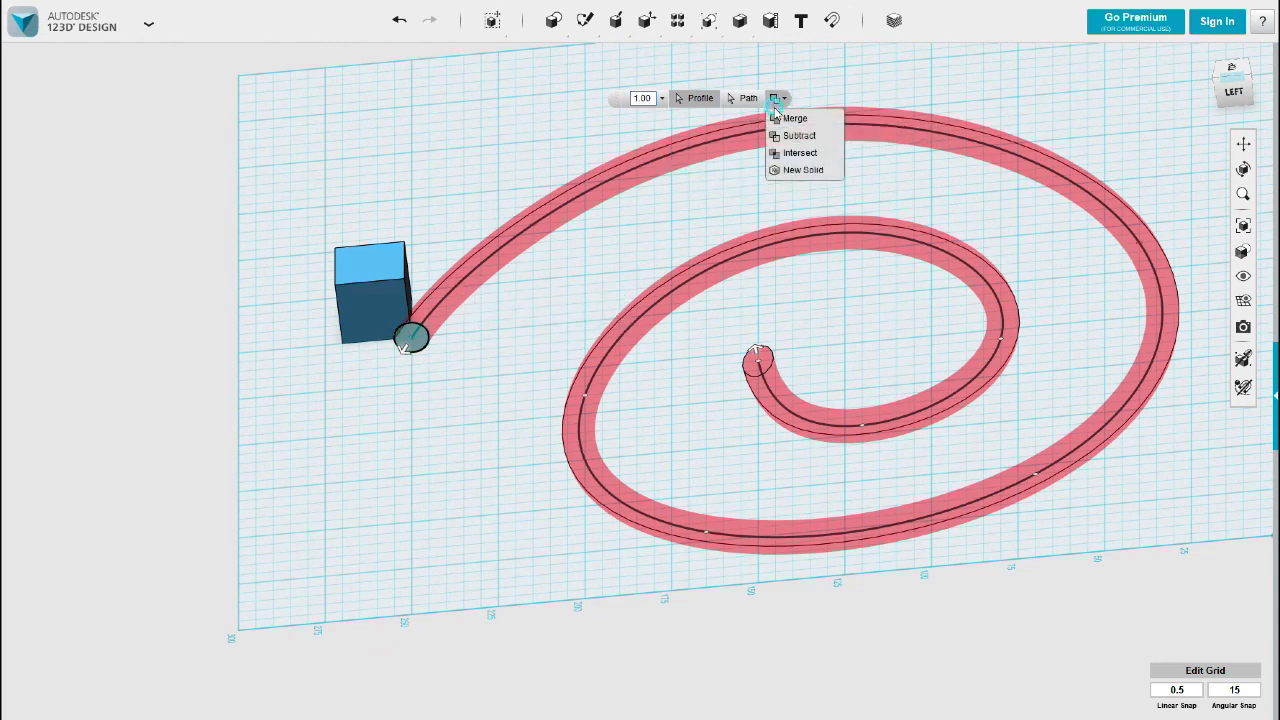
{"action": "left_click", "coordinate": [805, 172]}
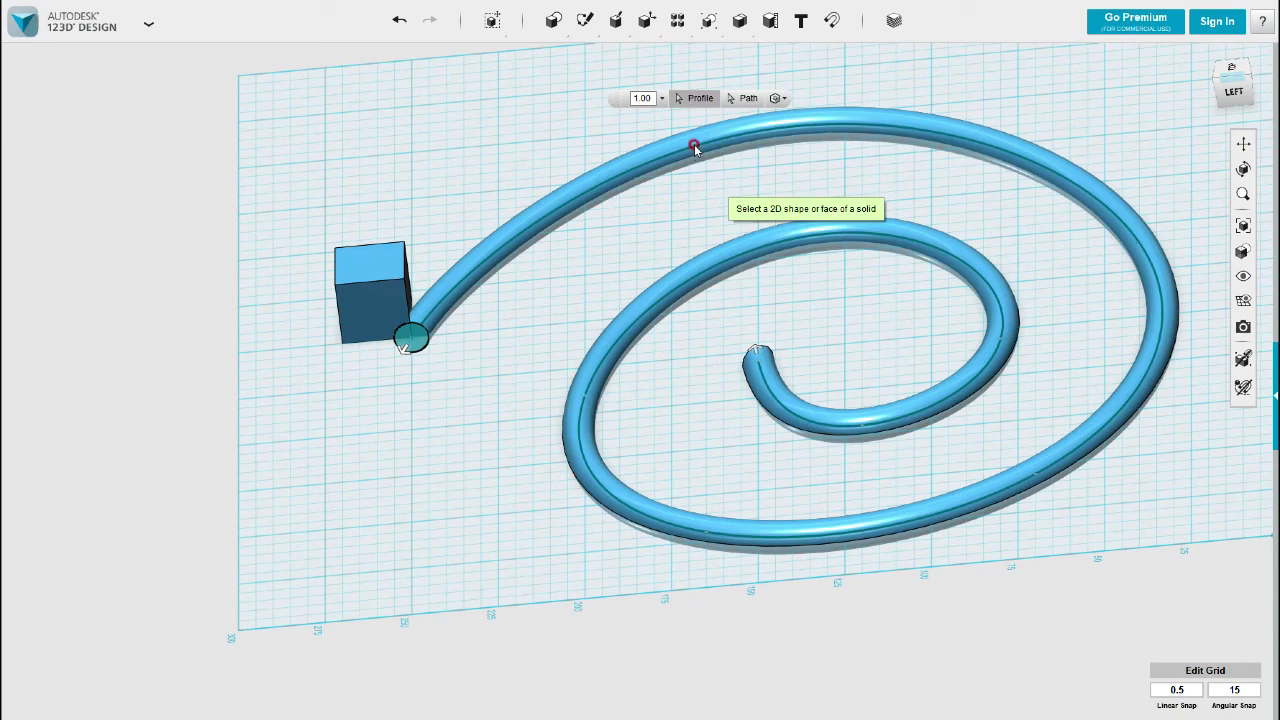
{"action": "key", "text": "Escape"}
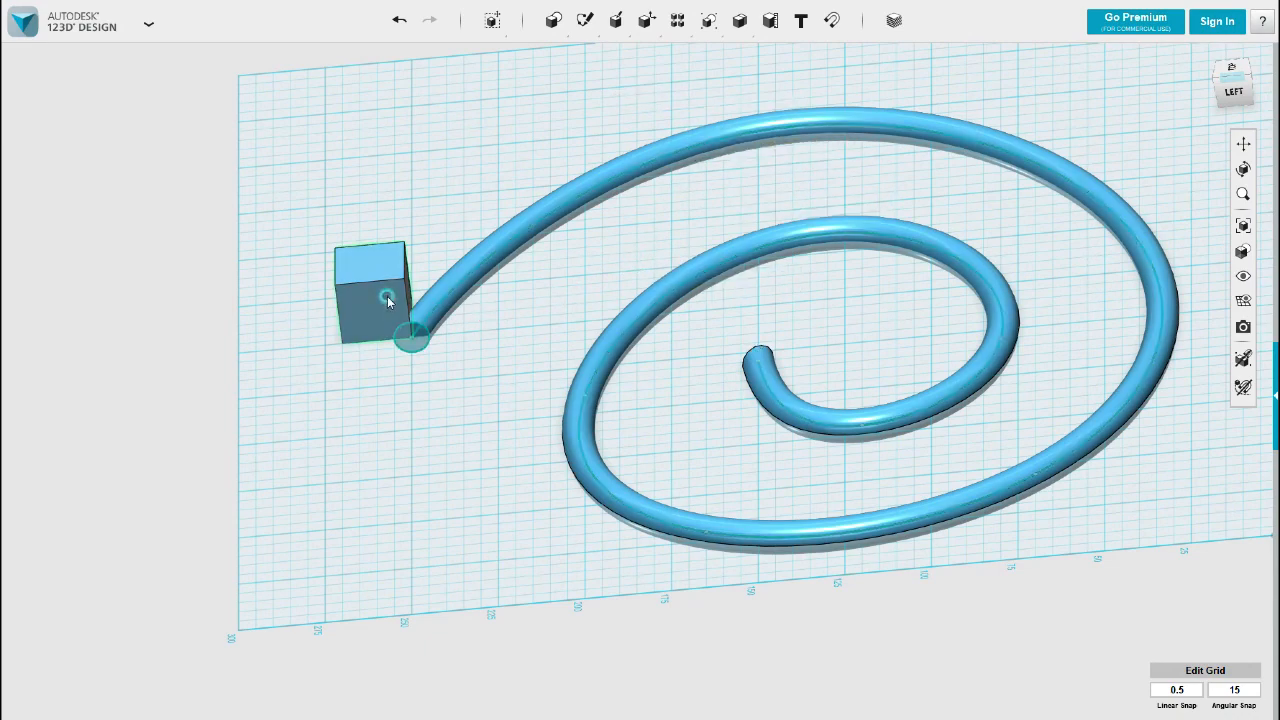
Step: Delete the box beside the swept tube's outer end
{"action": "left_click", "coordinate": [382, 292]}
{"action": "left_click", "coordinate": [628, 690]}
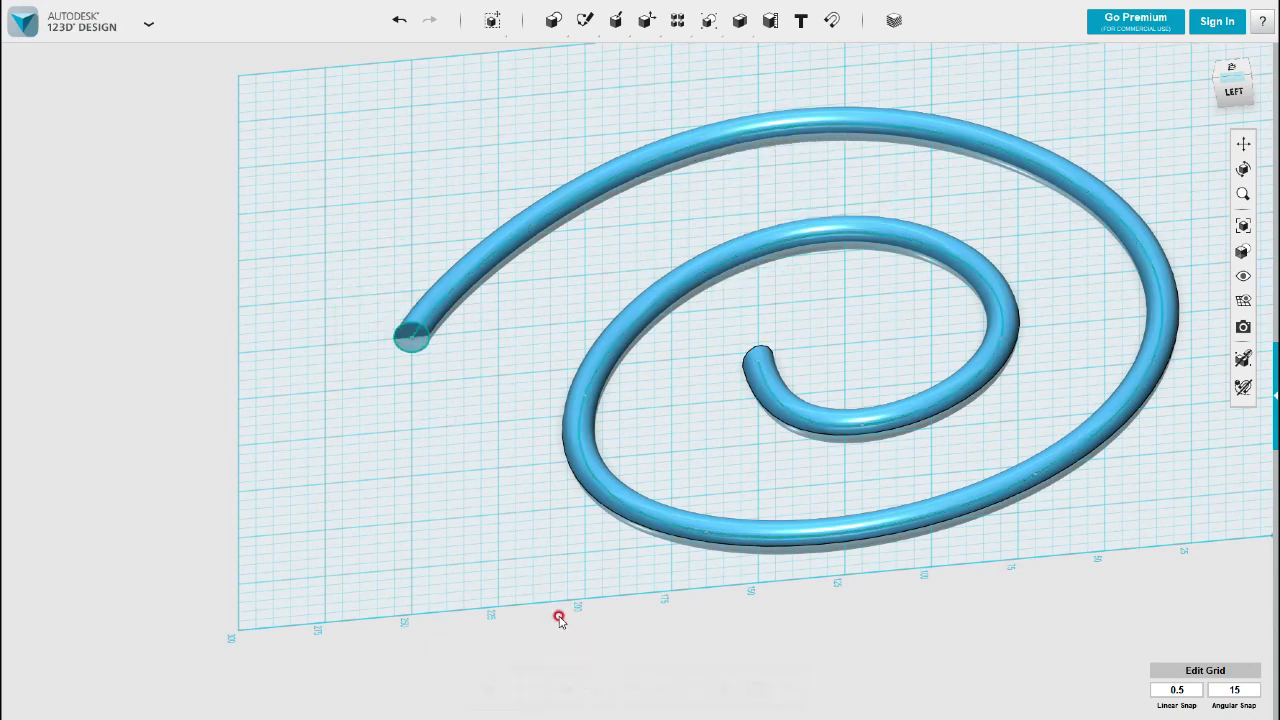
{"action": "mouse_move", "coordinate": [489, 427]}
{"action": "right_mouse_down"}
{"action": "mouse_move", "coordinate": [503, 442]}
{"action": "mouse_move", "coordinate": [491, 417]}
{"action": "mouse_move", "coordinate": [457, 434]}
{"action": "mouse_move", "coordinate": [480, 465]}
{"action": "mouse_move", "coordinate": [503, 437]}
{"action": "mouse_move", "coordinate": [491, 423]}
{"action": "right_mouse_up"}
{"action": "scroll", "coordinate": [491, 420], "scroll_direction": "down", "scroll_amount": 3}
{"action": "scroll", "coordinate": [480, 462], "scroll_direction": "down", "scroll_amount": 3}
{"action": "scroll", "coordinate": [505, 437], "scroll_direction": "up", "scroll_amount": 6}
{"action": "scroll", "coordinate": [512, 440], "scroll_direction": "down", "scroll_amount": 3}
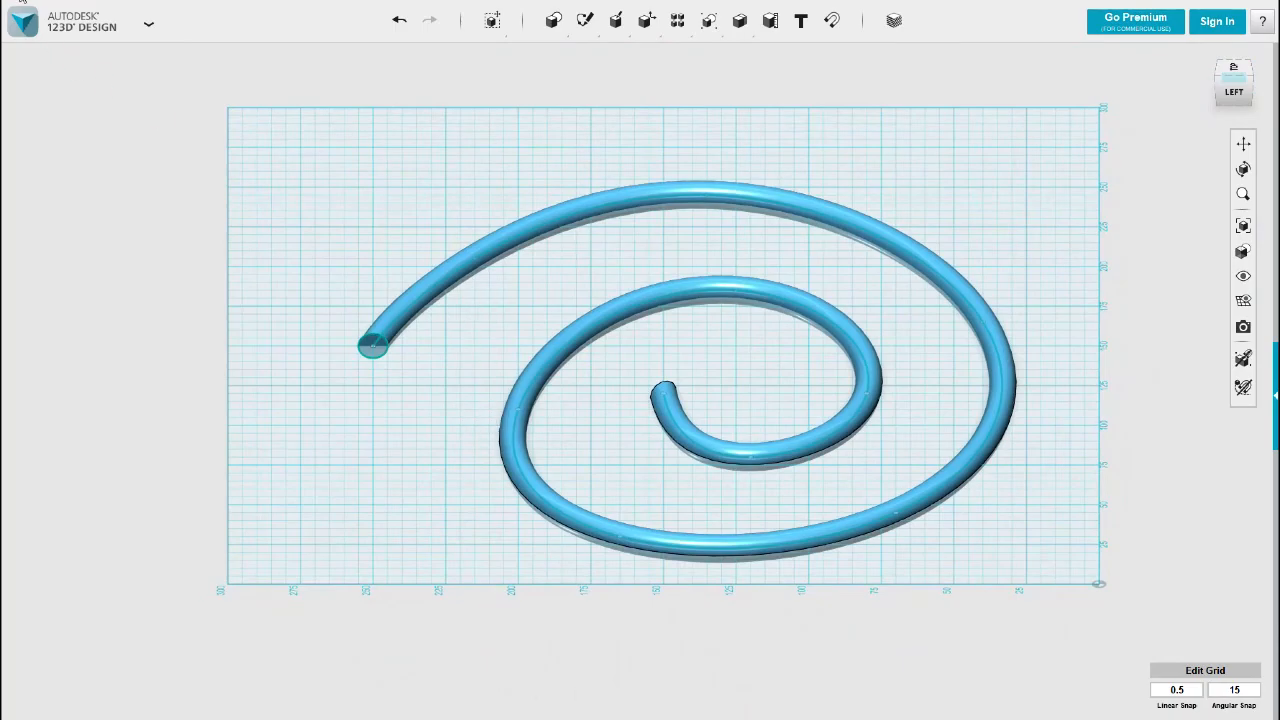